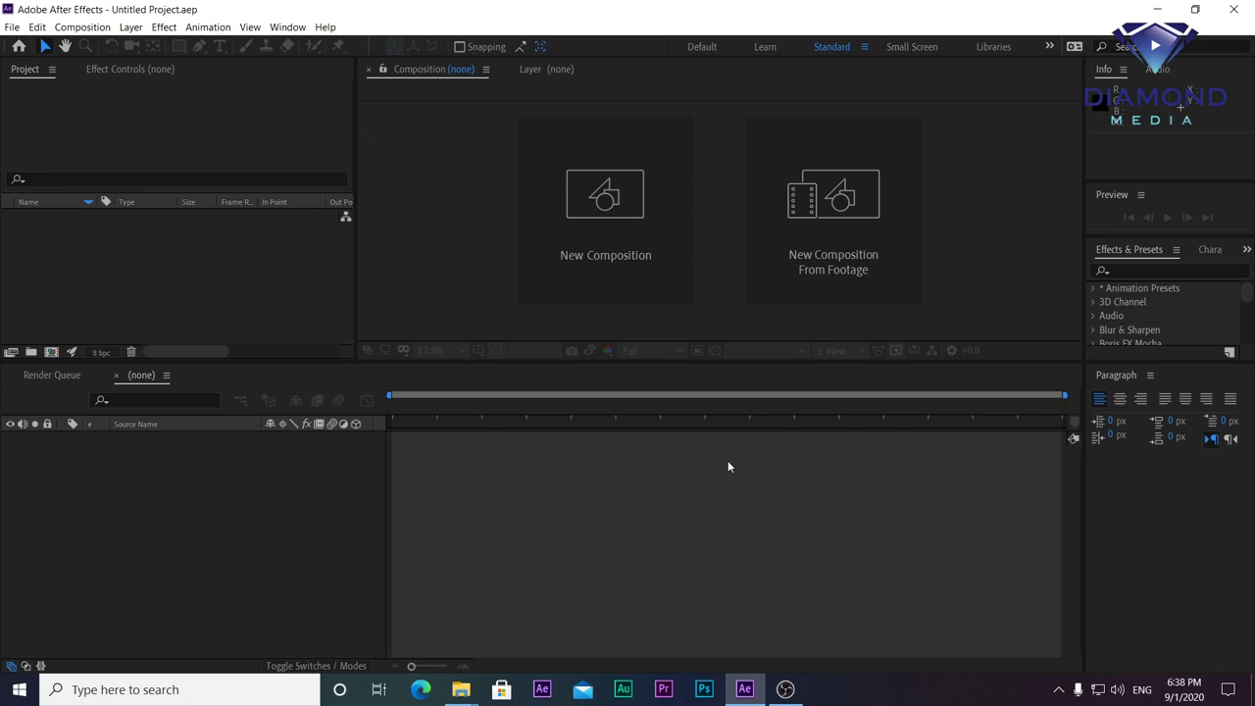
# Step: Import the FHD Picture folder of numbered JPG images from drive D: into the project
pyautogui.doubleClick(177, 267)
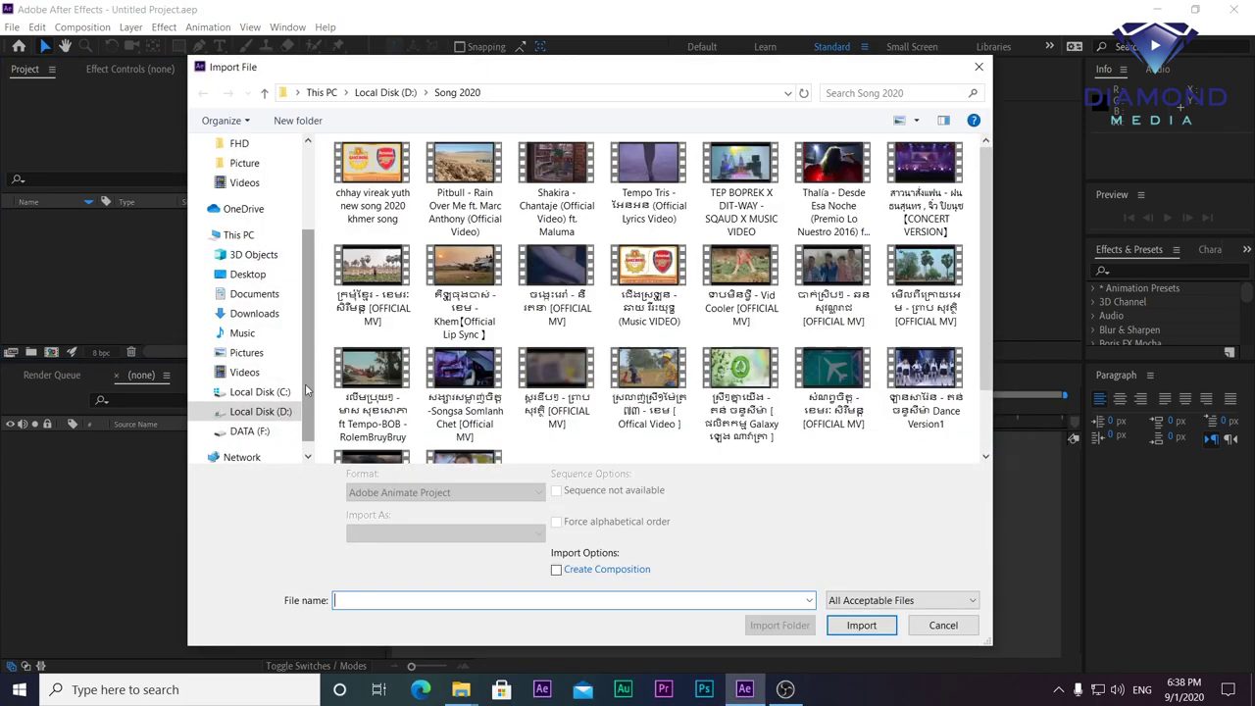
pyautogui.click(270, 417)
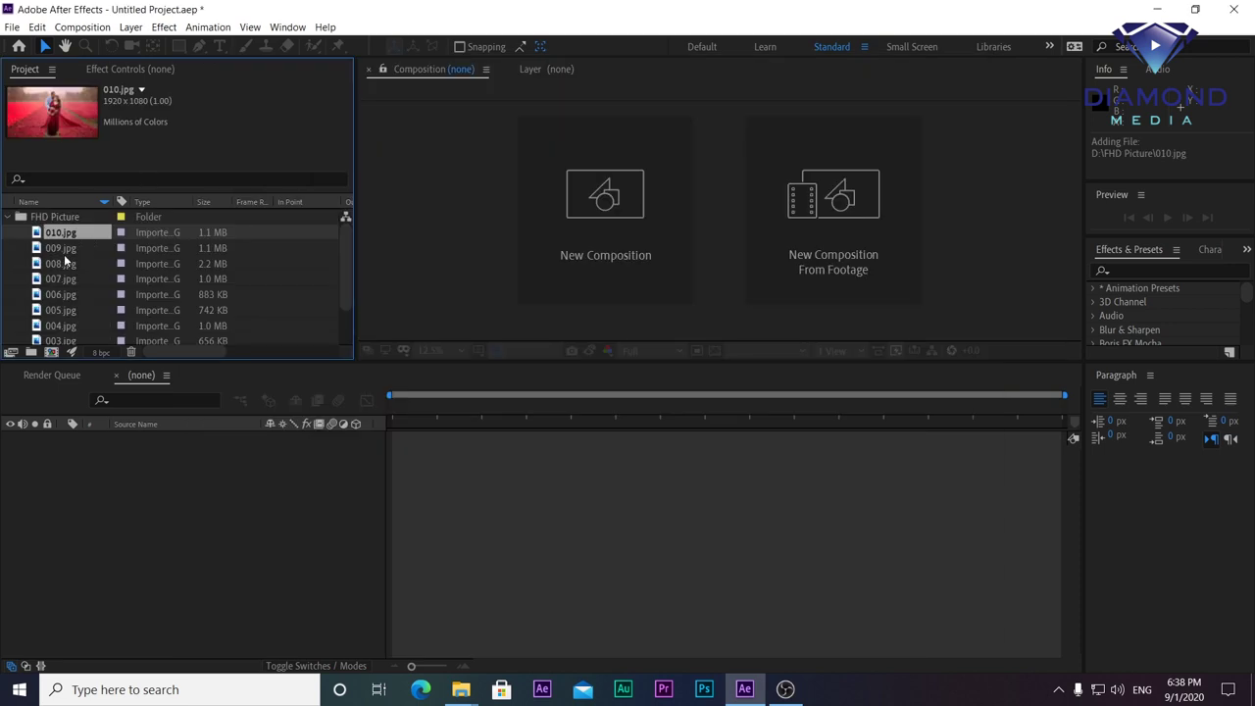
pyautogui.click(71, 251)
pyautogui.click(86, 28)
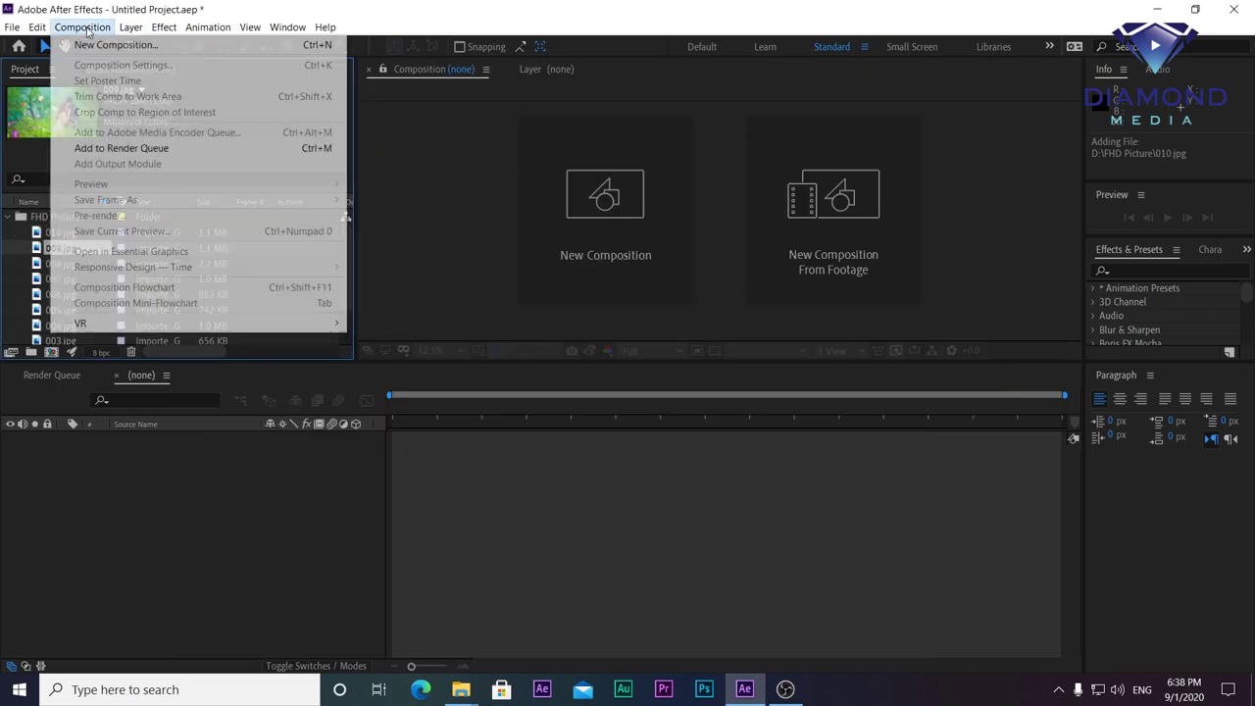
# Step: Create an HDTV 1080 25 composition named Picture, 1920×1080 at 25 fps, lasting 0:00:15:00
pyautogui.click(102, 45)
pyautogui.write('Picture')
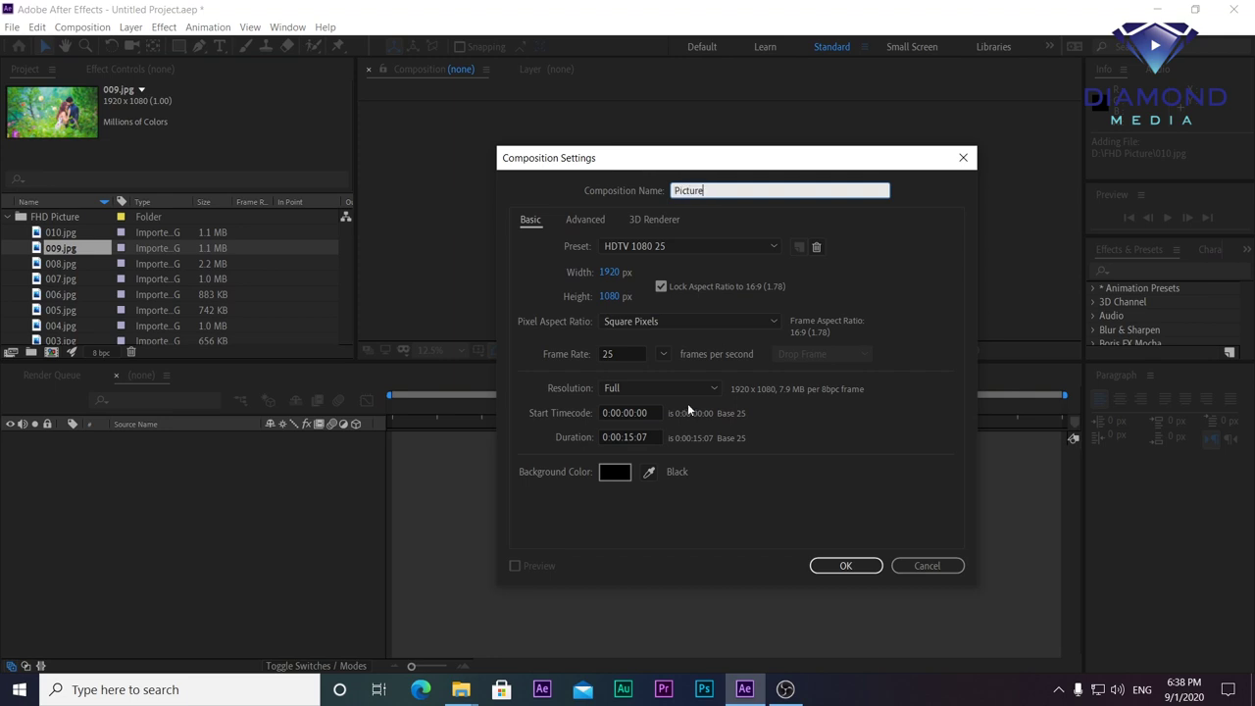
pyautogui.click(634, 246)
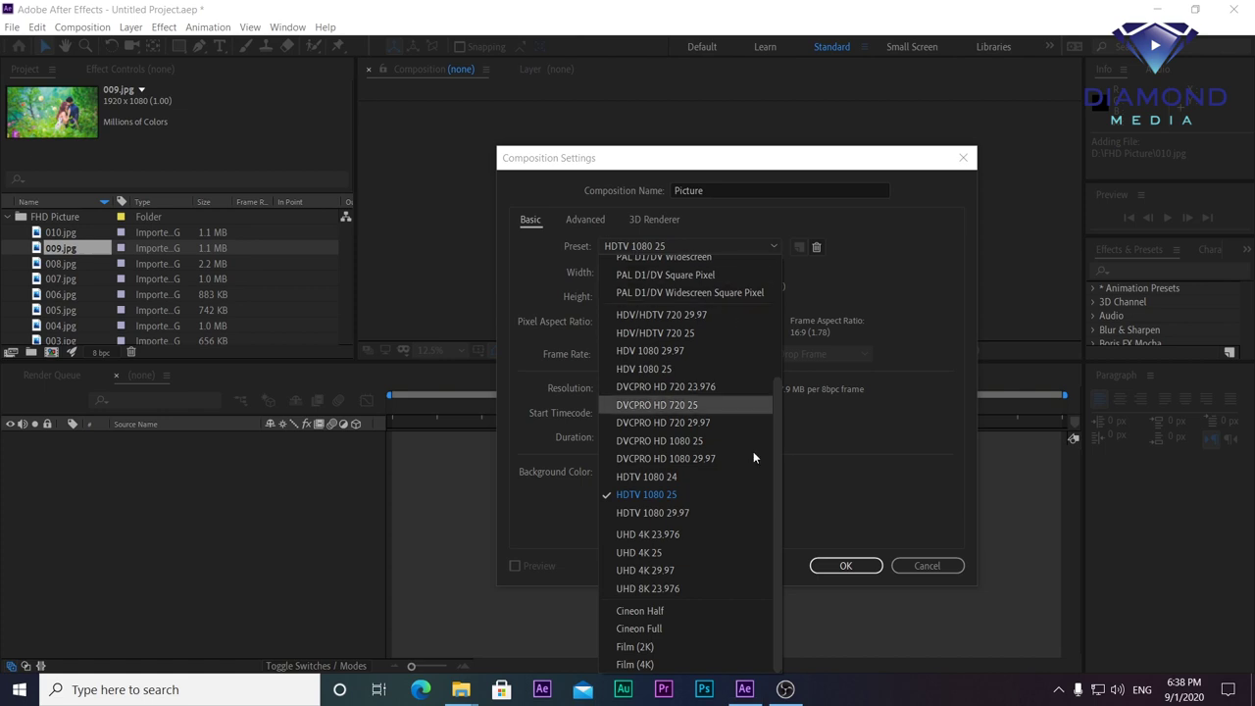
pyautogui.click(645, 495)
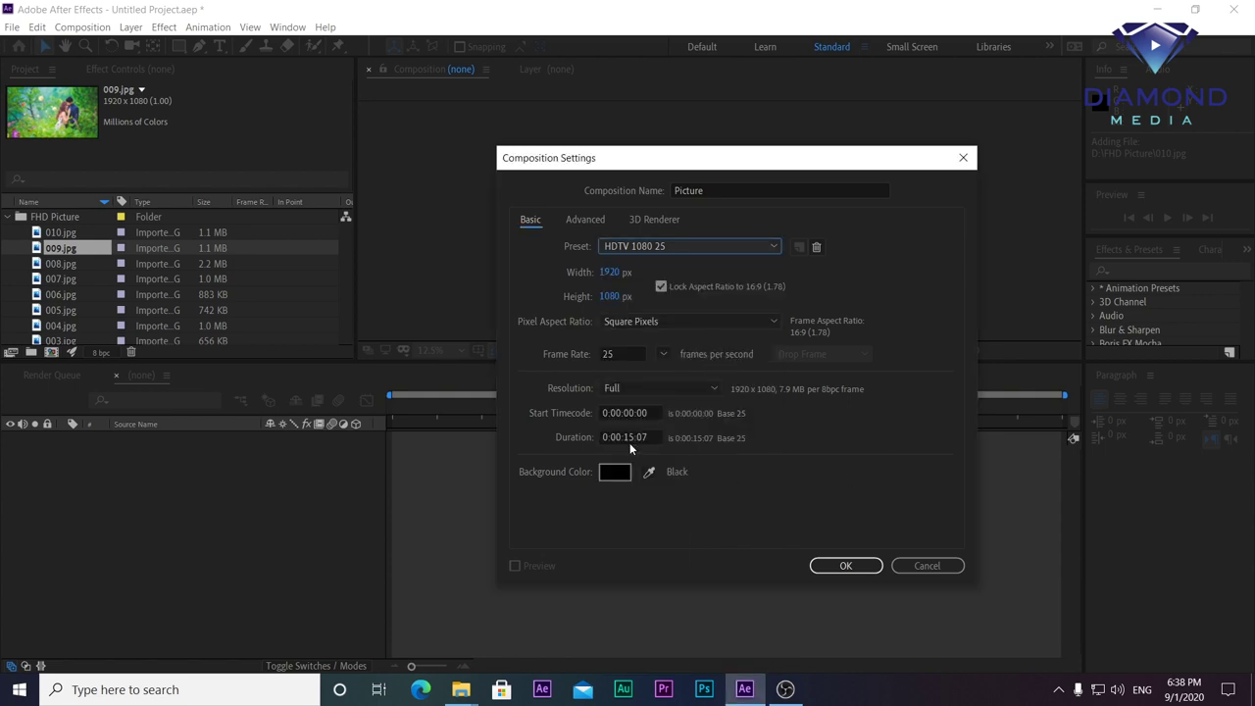
pyautogui.click(654, 437)
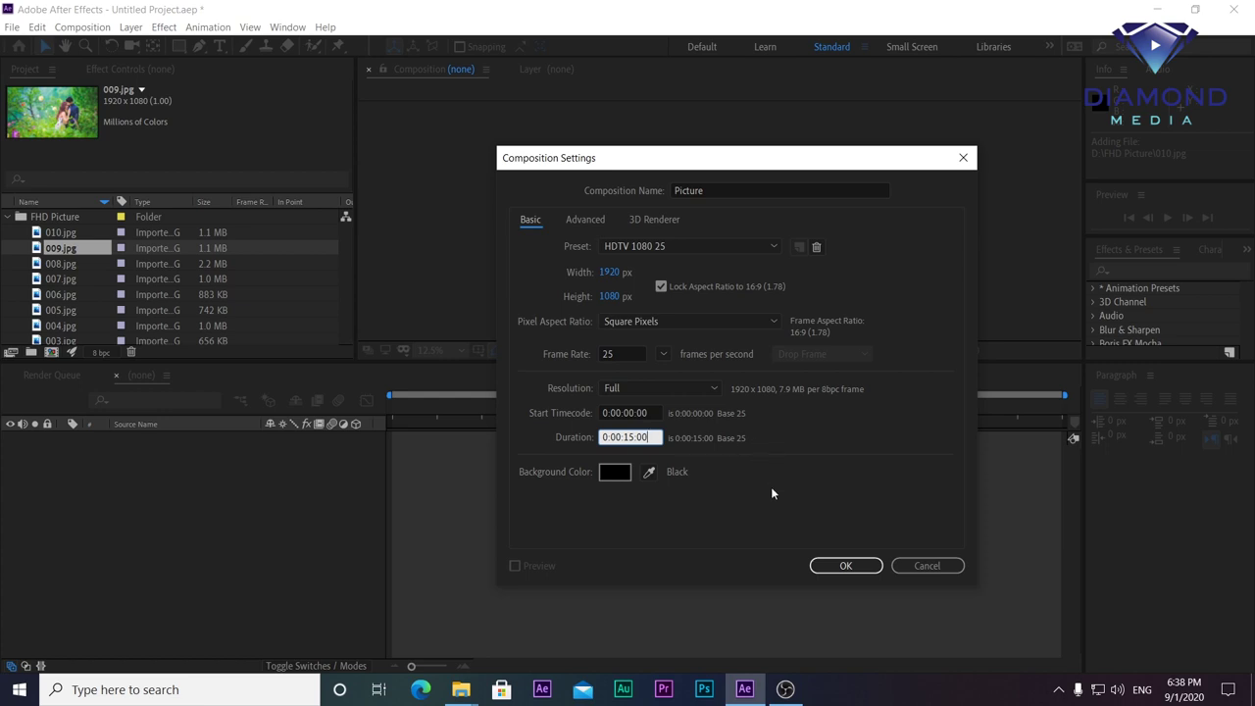
pyautogui.click(846, 566)
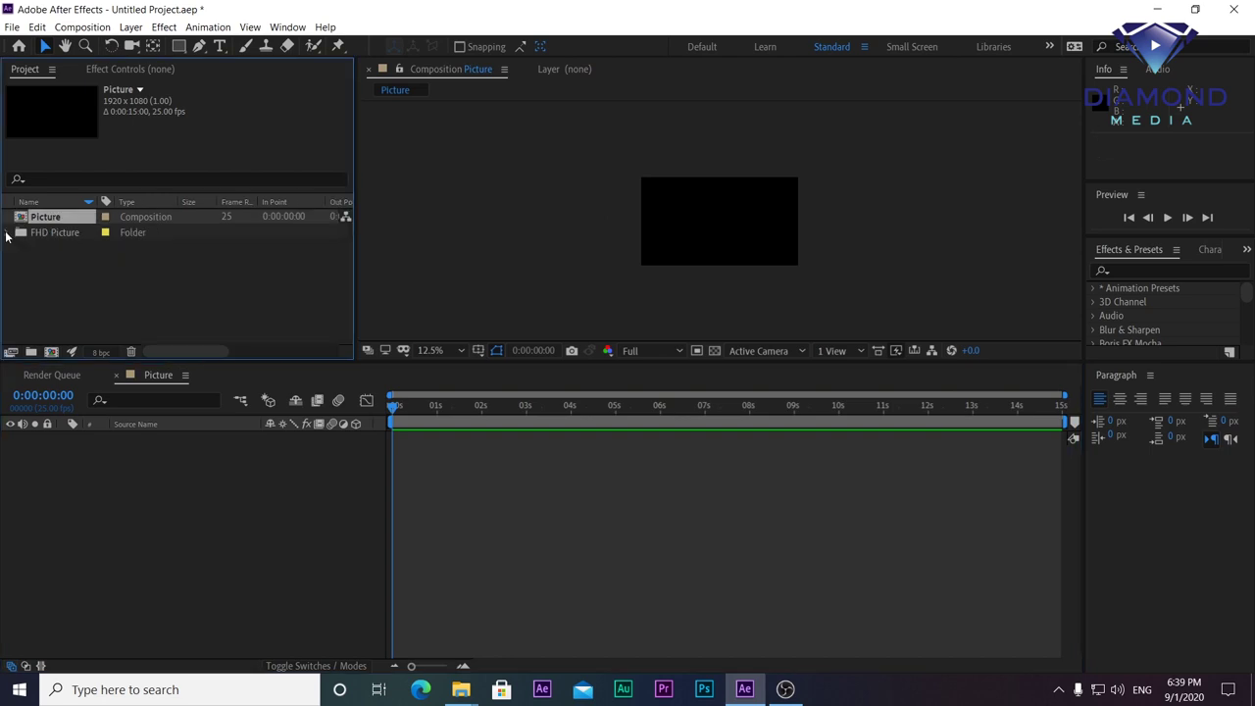
pyautogui.click(65, 235)
# Step: Zoom the viewer to 25%, enlarge it, and add 010.jpg as layer 1 of Picture
pyautogui.scroll(-2, 69, 257)
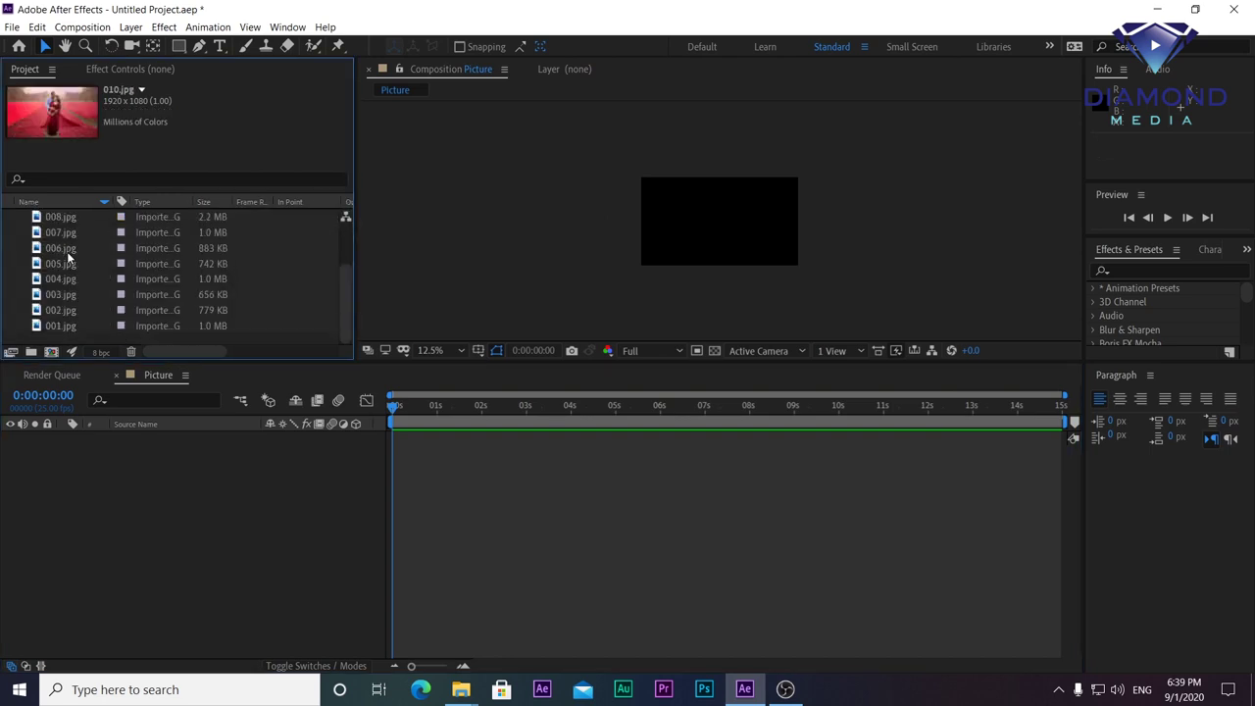
pyautogui.scroll(3, 72, 286)
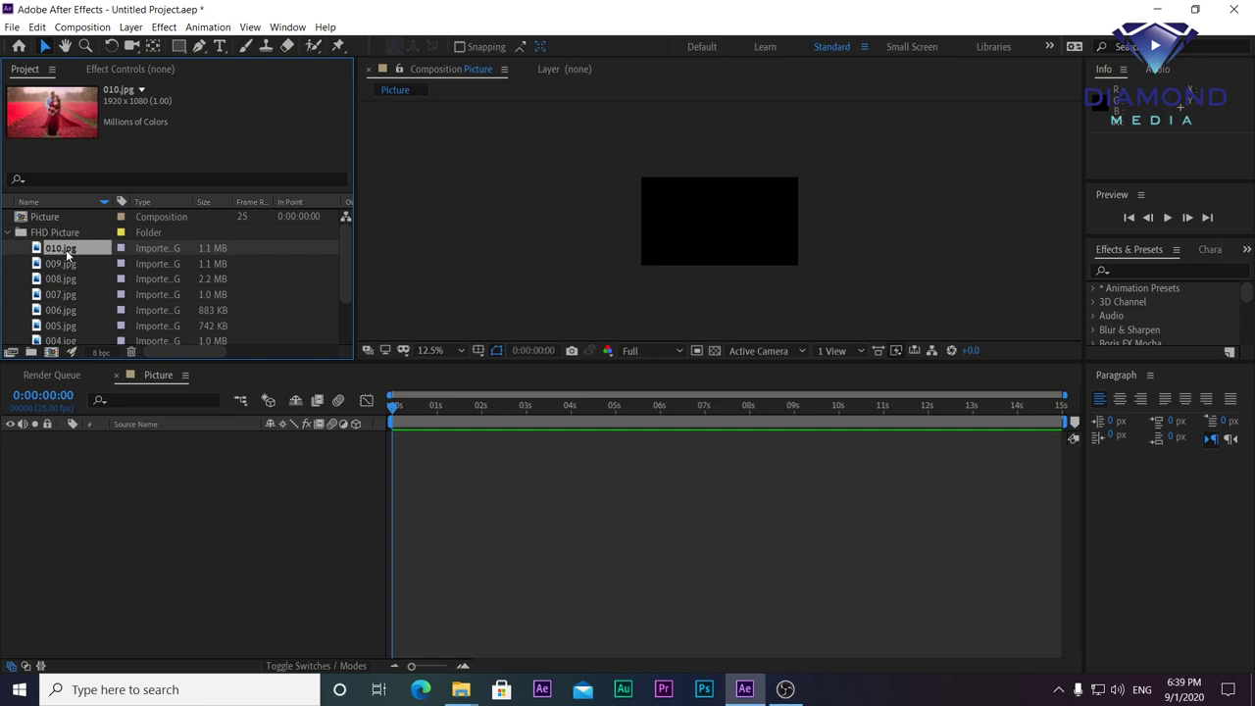
pyautogui.press('.')
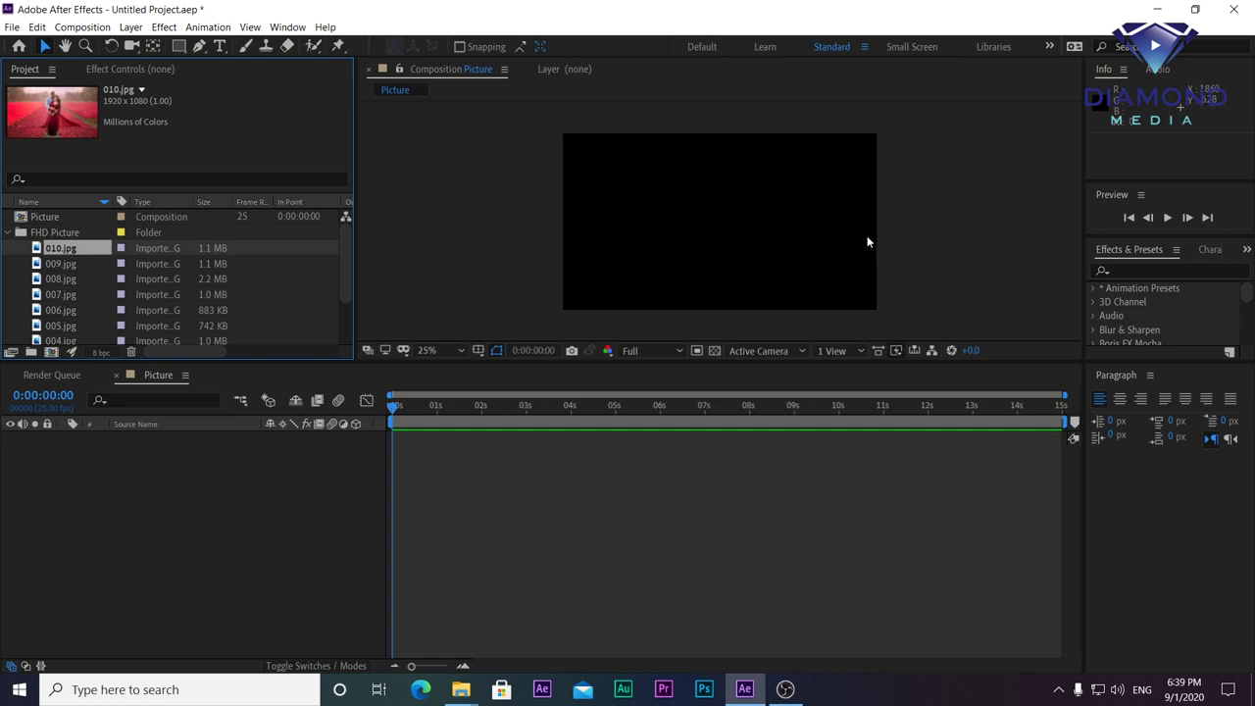
pyautogui.moveTo(871, 361); pyautogui.dragTo(869, 392)
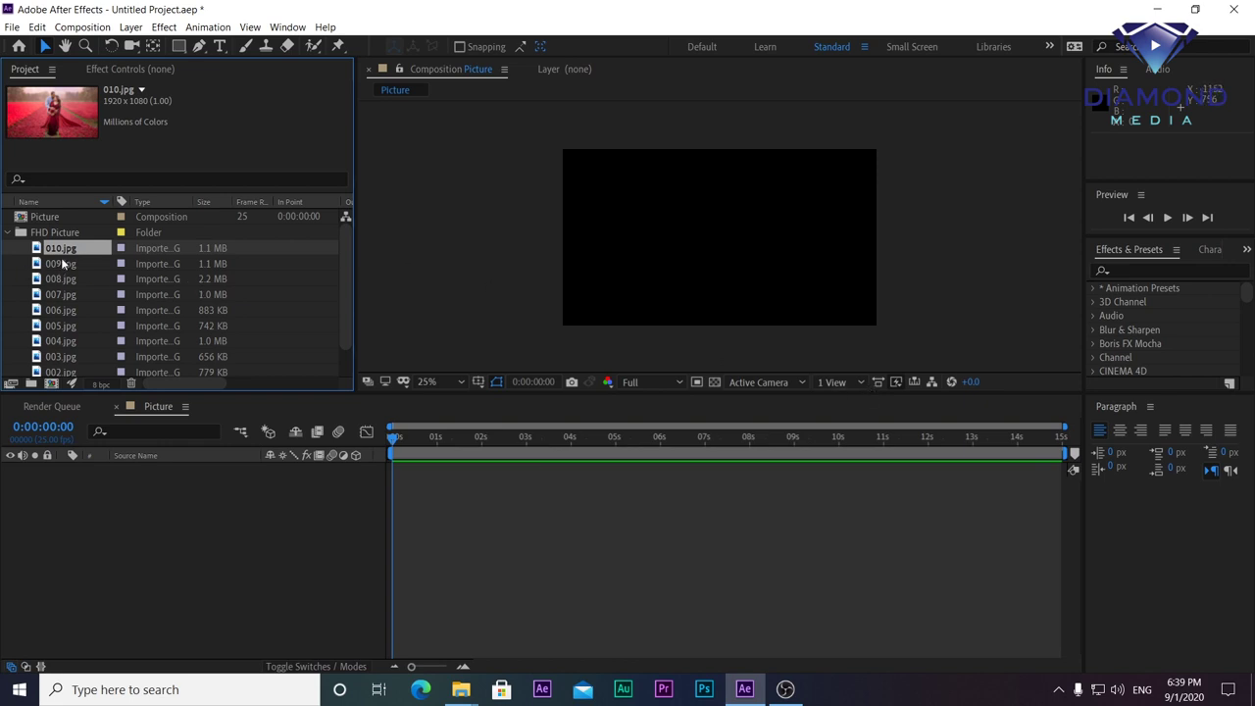
pyautogui.moveTo(63, 252); pyautogui.dragTo(158, 510)
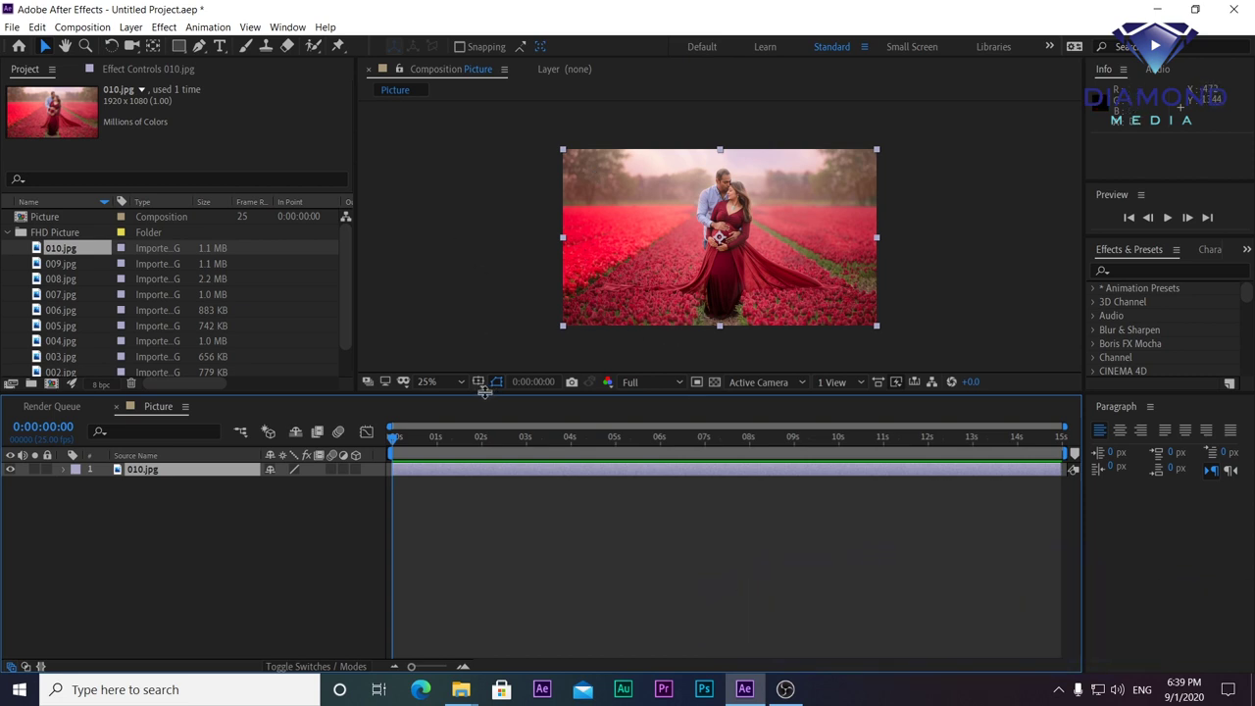
pyautogui.click(477, 381)
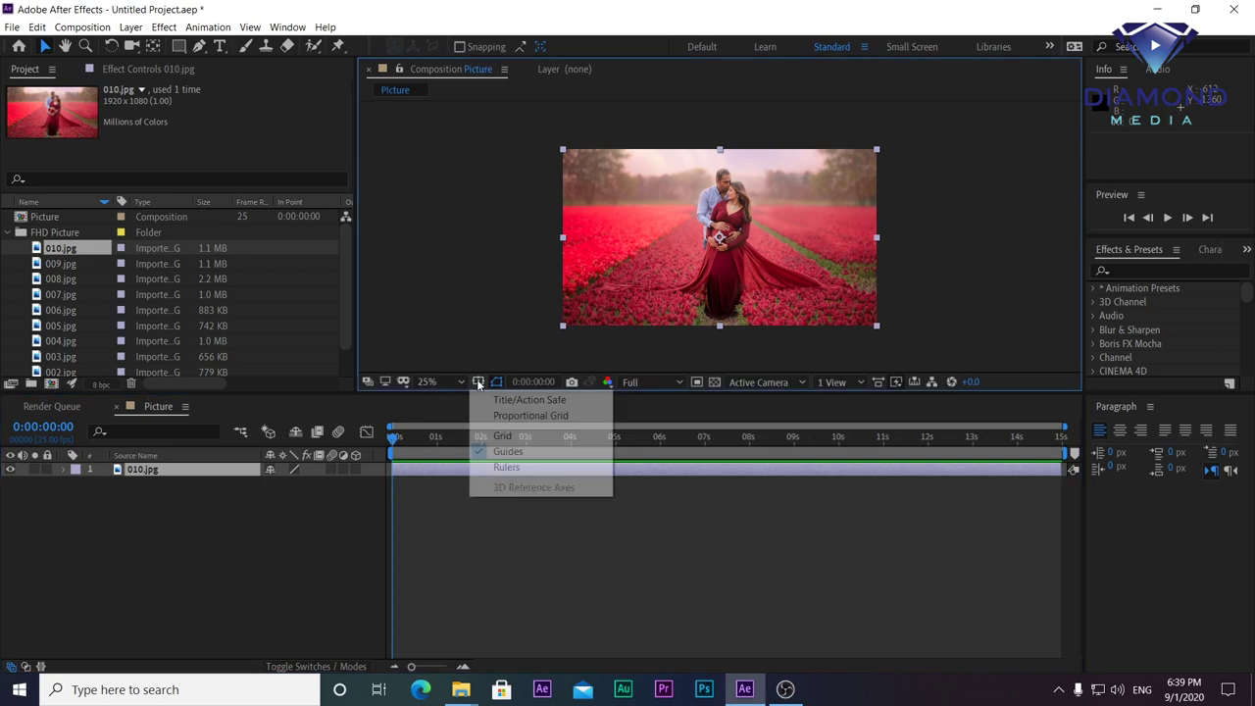
# Step: Show the title/action safe guides and zoom the taller viewer to 50%
pyautogui.click(511, 401)
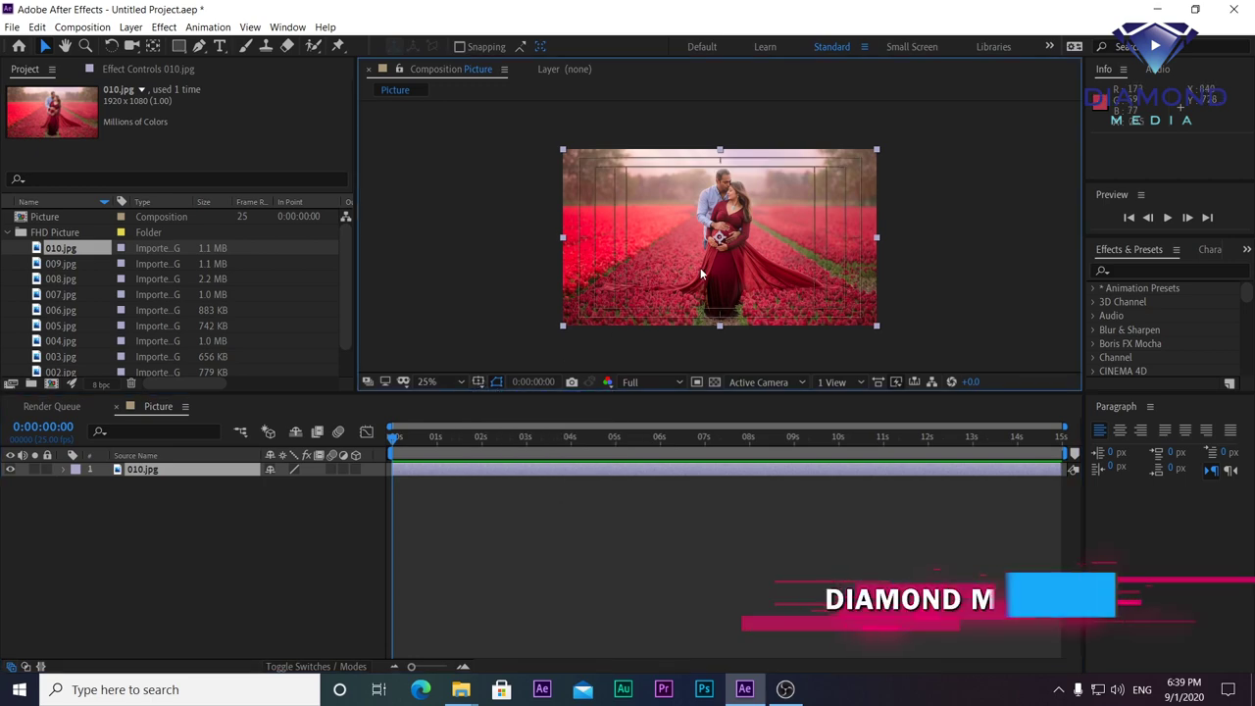
pyautogui.press('.')
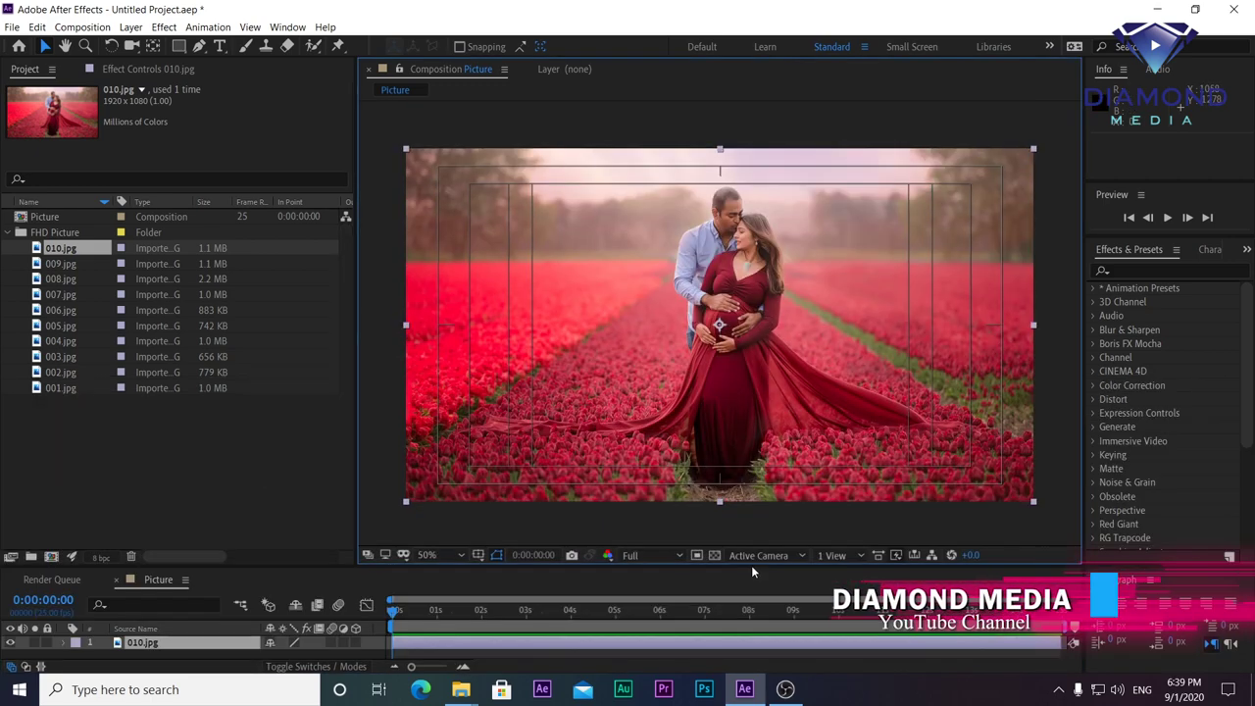
pyautogui.moveTo(751, 395); pyautogui.dragTo(753, 565)
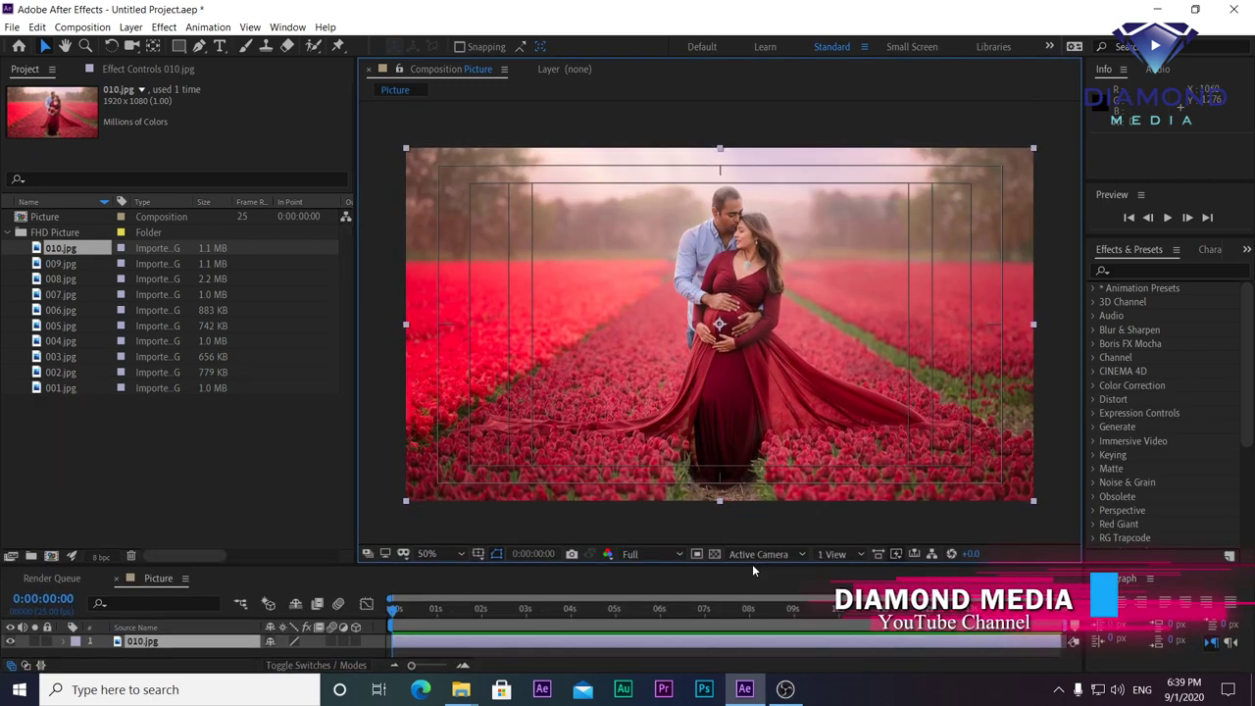
# Step: Draw a rounded-rectangle mask inside the 010.jpg photo with the Rounded Rectangle Tool
pyautogui.click(183, 49)
pyautogui.click(260, 62)
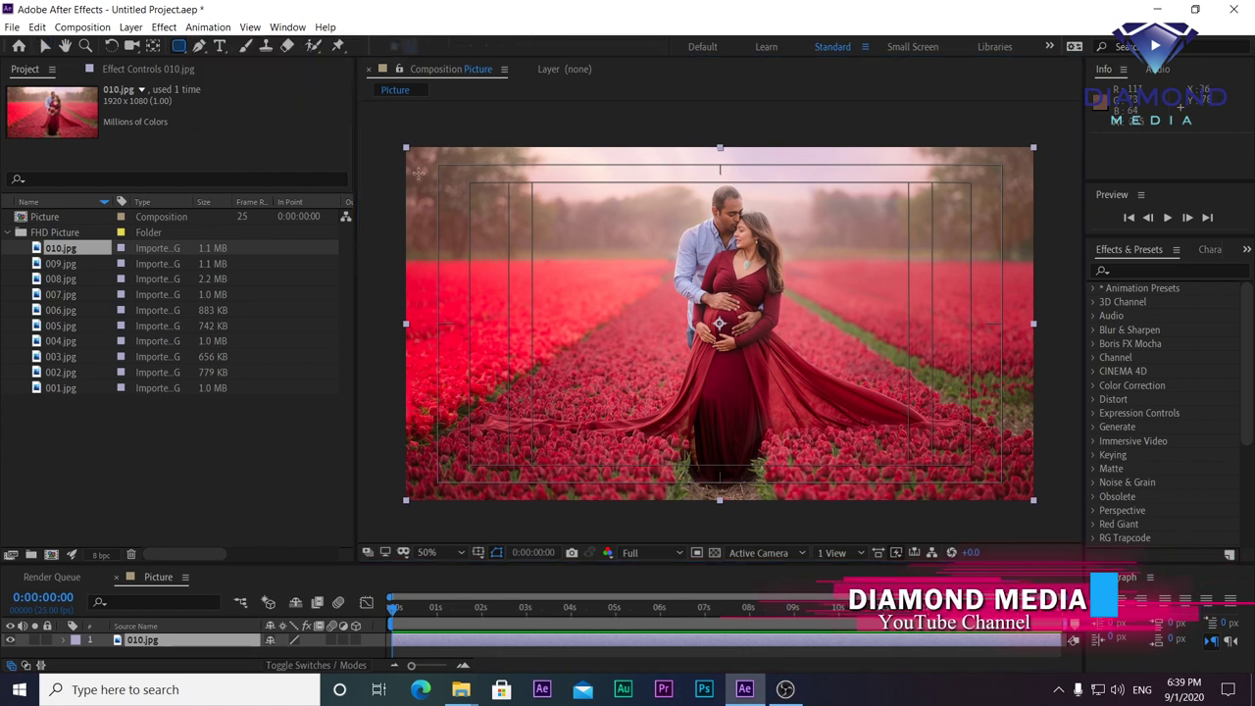
pyautogui.moveTo(438, 162)
pyautogui.mouseDown()
pyautogui.moveTo(977, 483)
pyautogui.moveTo(1000, 482)
pyautogui.mouseUp()
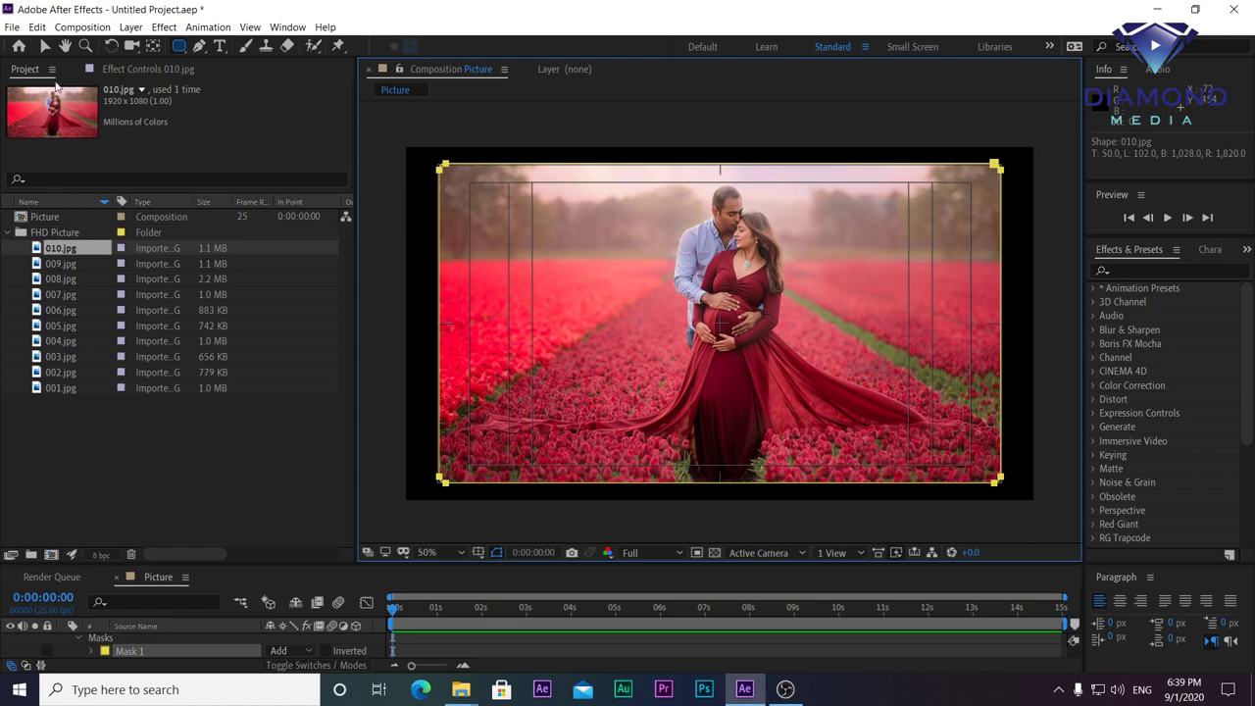
pyautogui.click(45, 46)
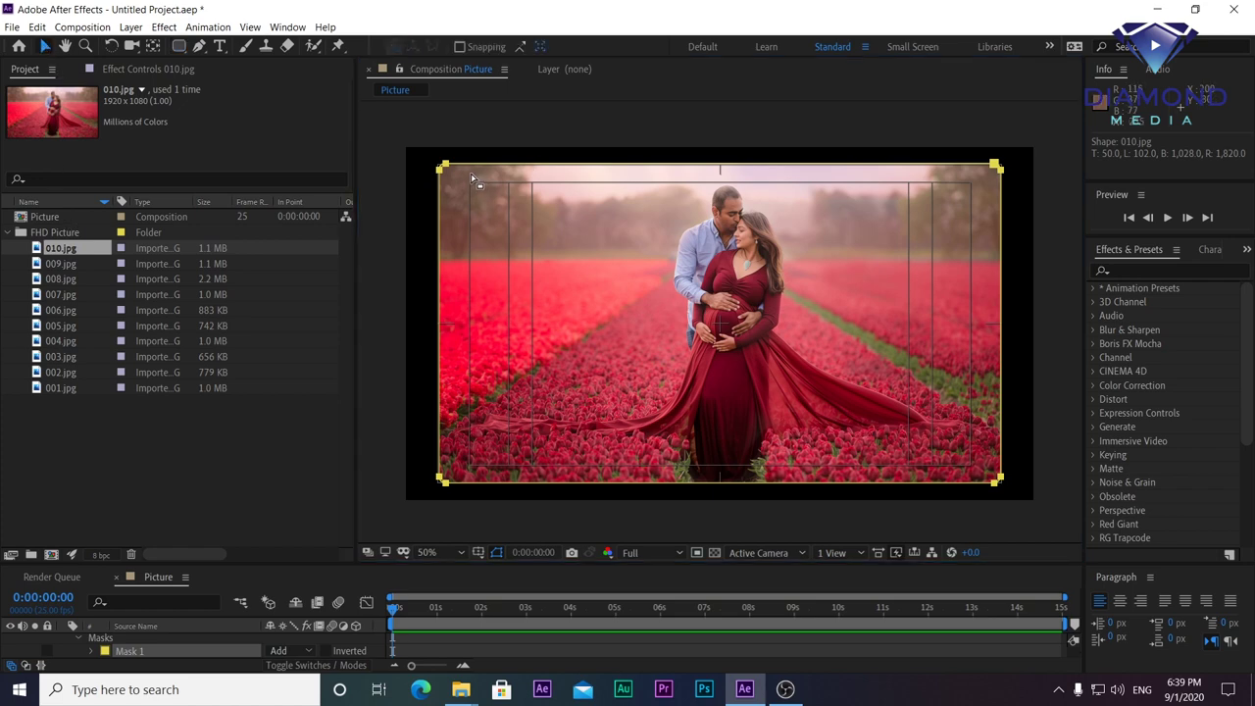
# Step: Zoom to 200% on the mask's top-left corner and select its rounded-corner points
pyautogui.press('.')
pyautogui.moveTo(477, 190); pyautogui.dragTo(777, 396)
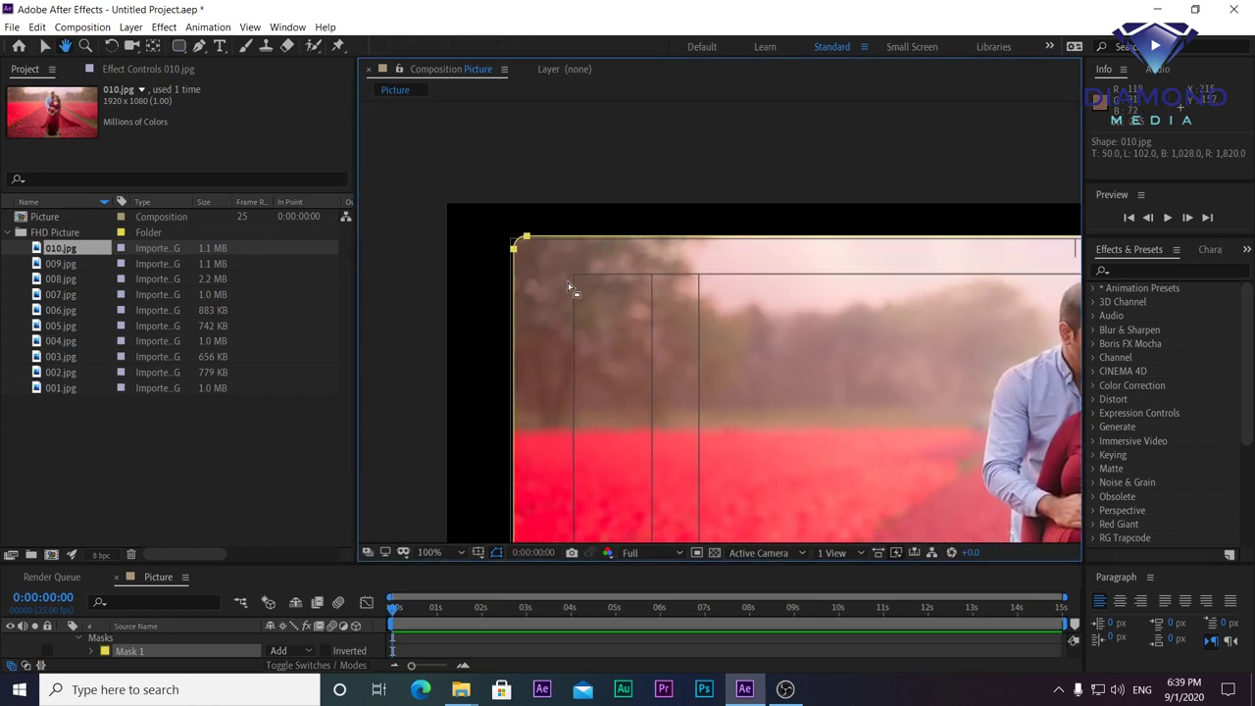
pyautogui.press('.')
pyautogui.moveTo(516, 246); pyautogui.dragTo(782, 322)
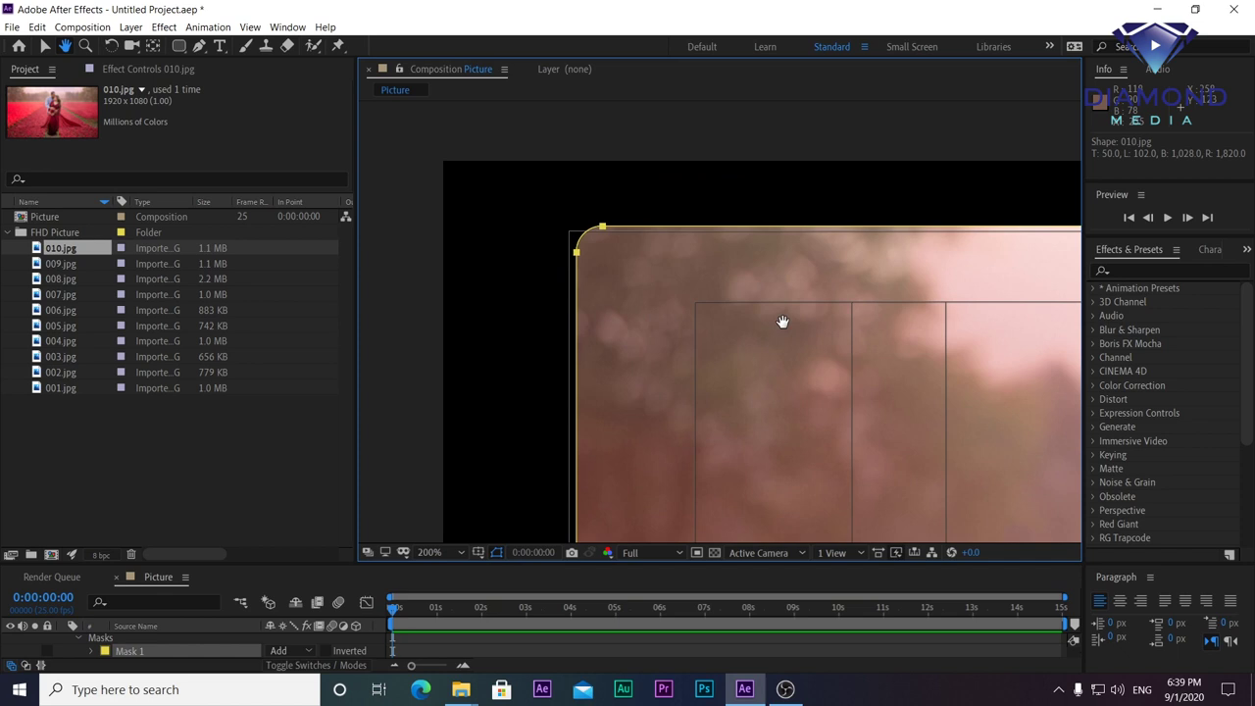
pyautogui.click(583, 255)
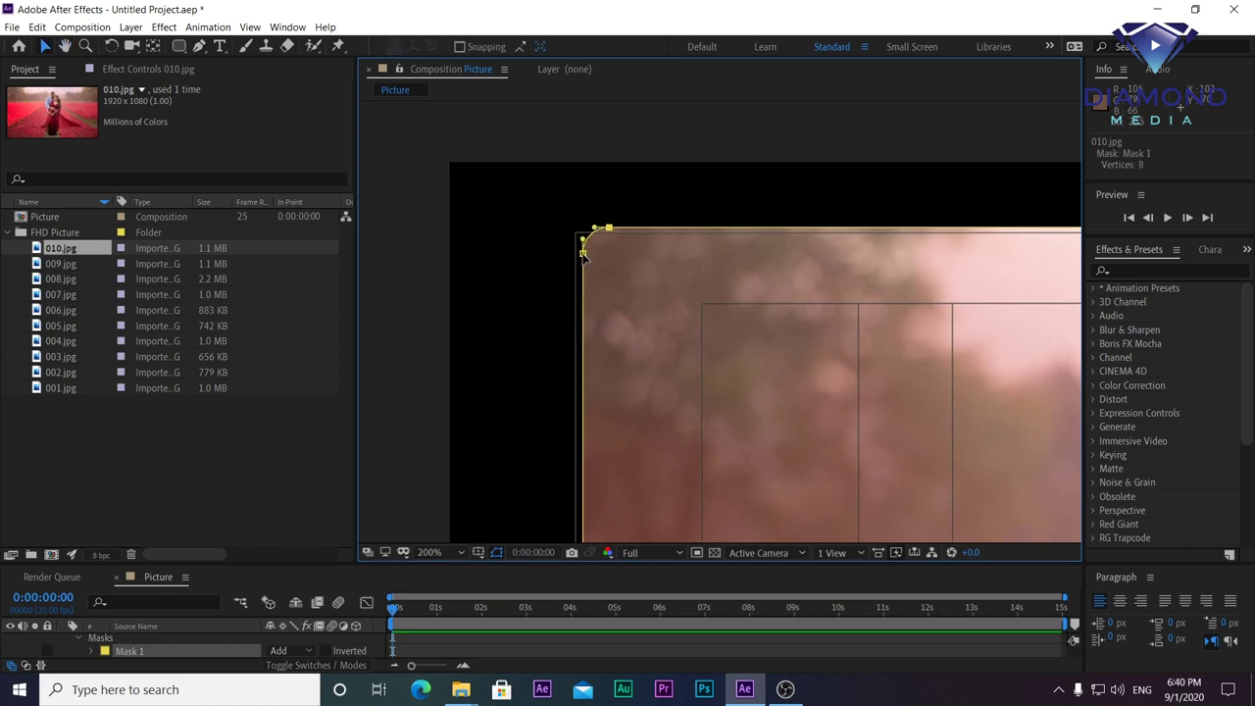
pyautogui.click(586, 246)
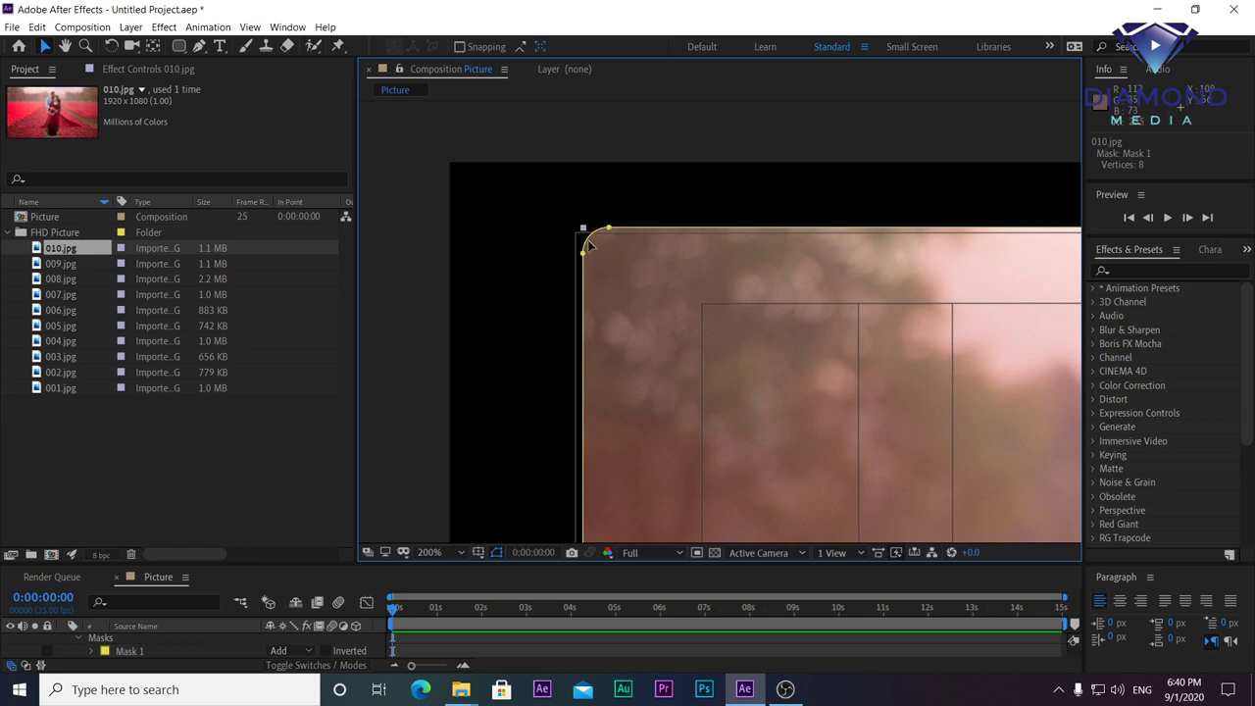
pyautogui.click(583, 254)
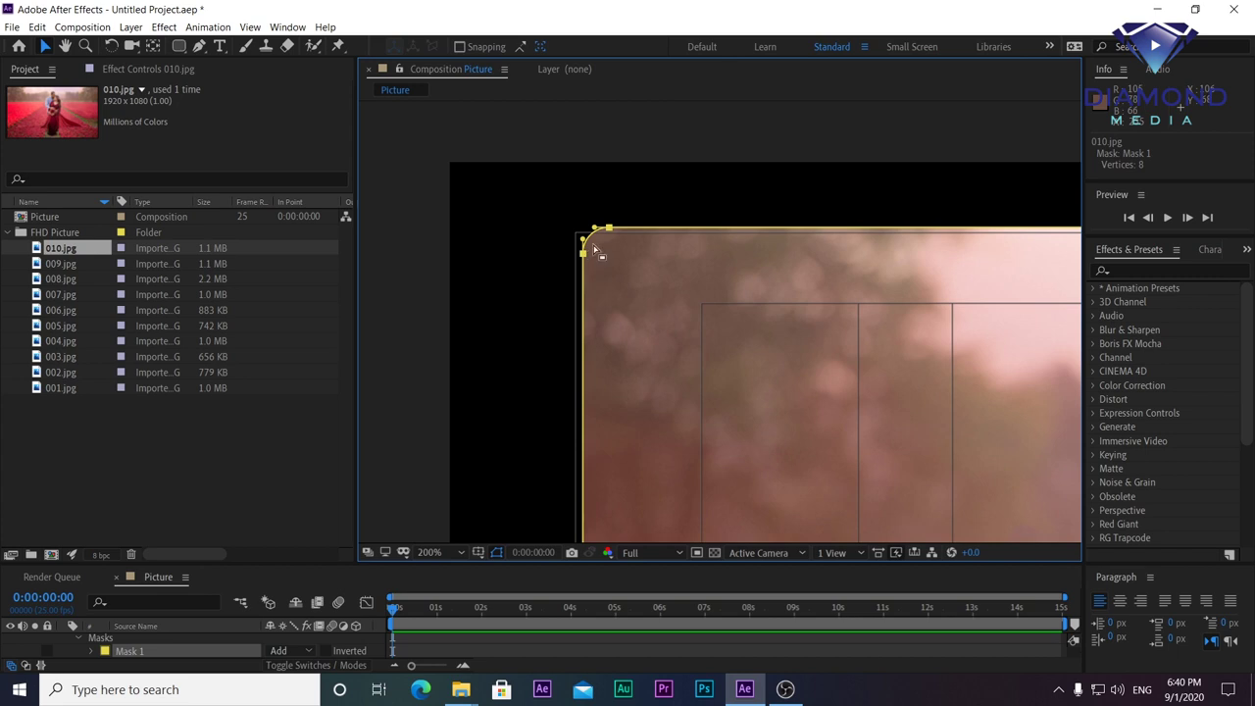
# Step: Free-transform the selected top-left corner points, scaling them into a much larger curve
pyautogui.rightClick(609, 229)
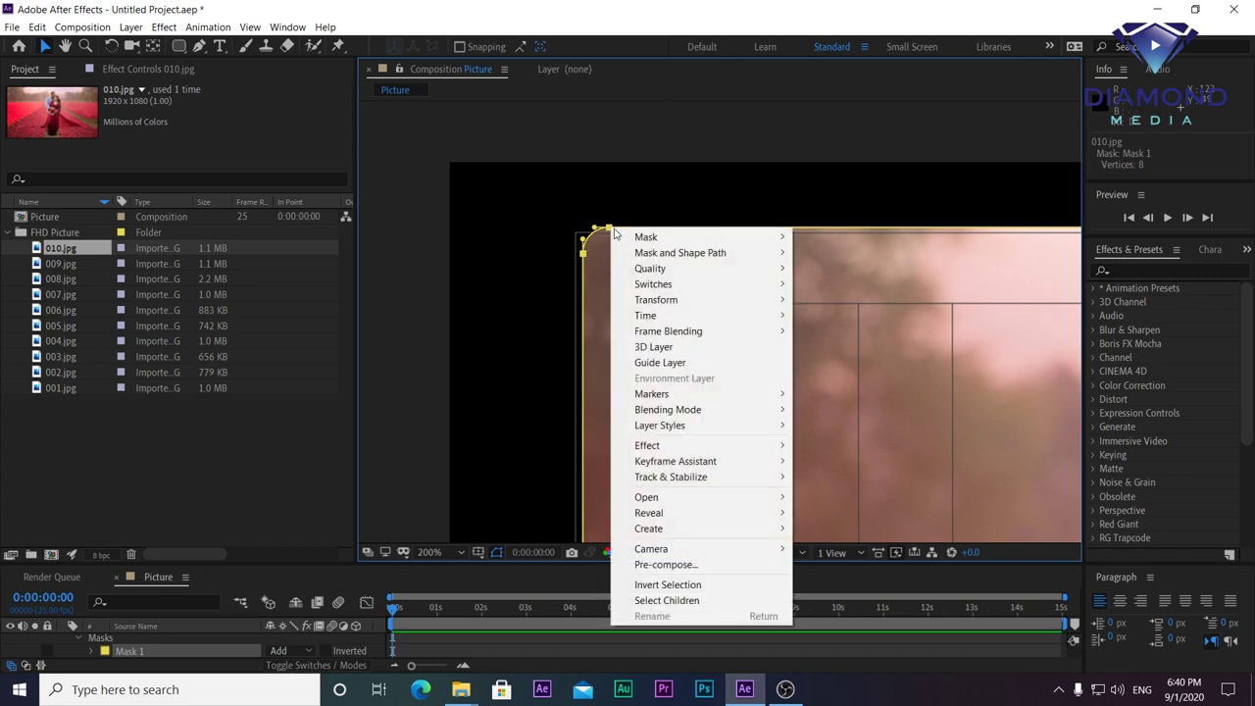
pyautogui.moveTo(674, 255)
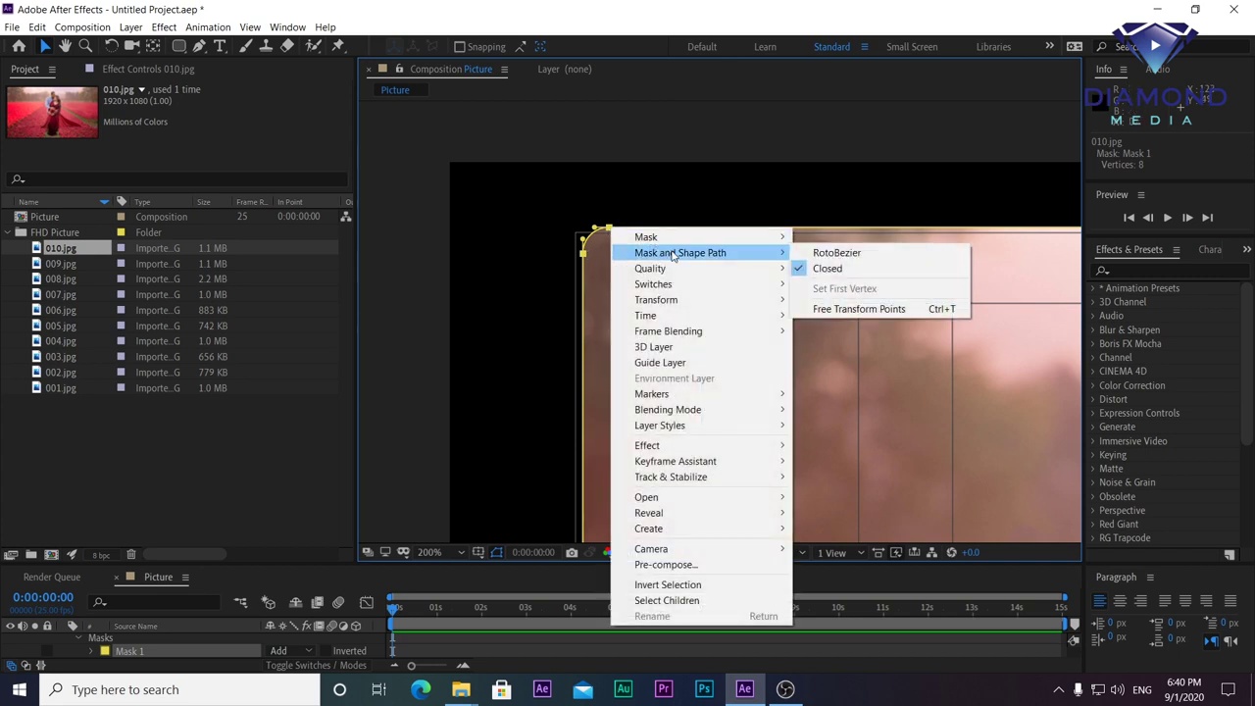
pyautogui.click(873, 310)
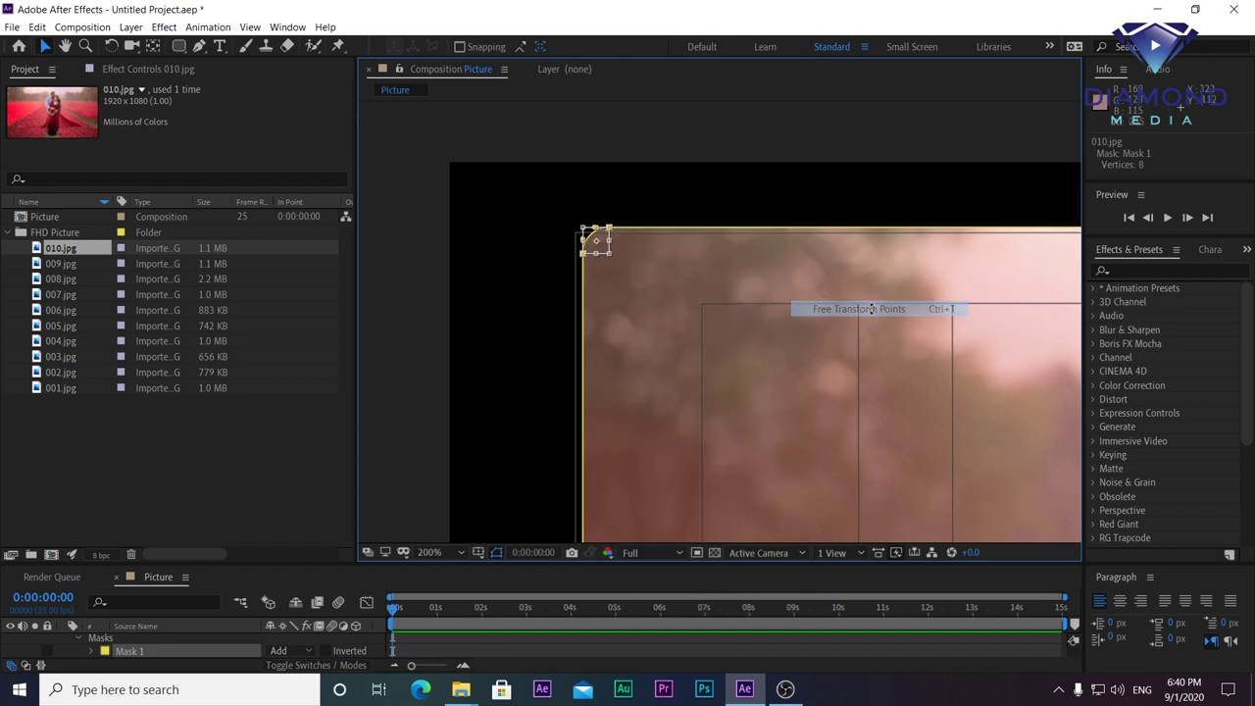
pyautogui.moveTo(609, 253); pyautogui.dragTo(813, 505)
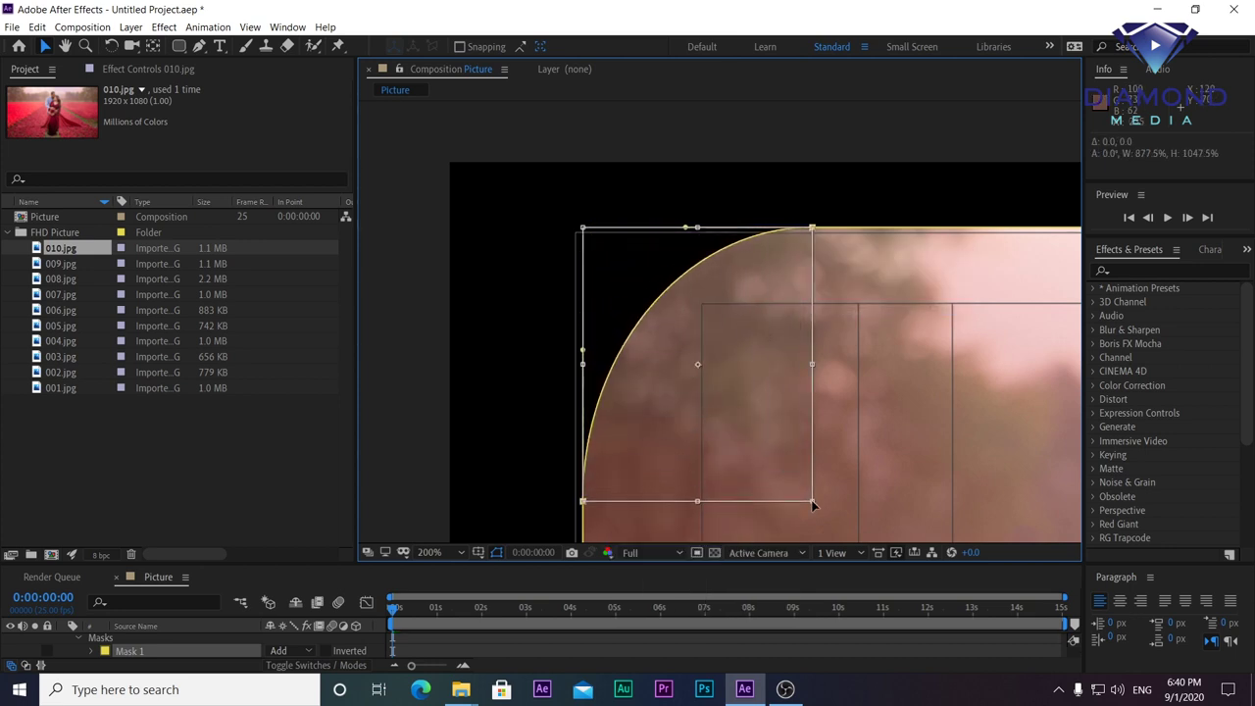
pyautogui.hotkey('ctrl', 'z')
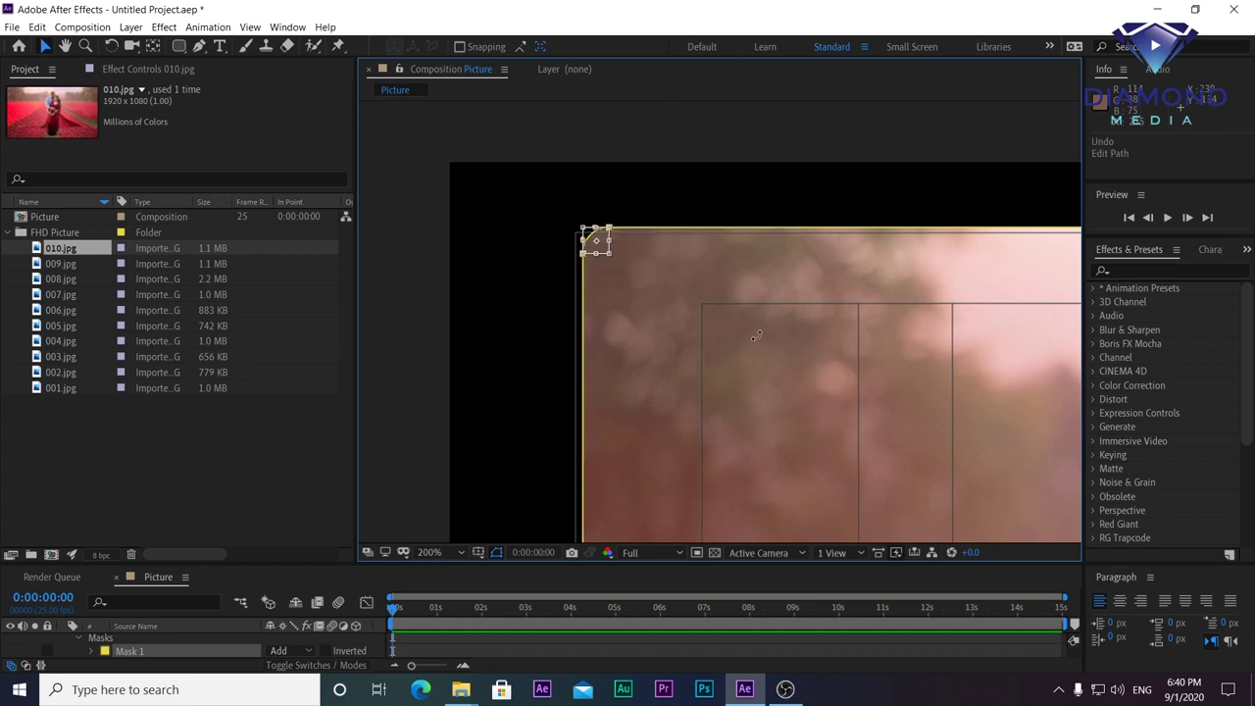
pyautogui.moveTo(609, 253); pyautogui.dragTo(859, 568)
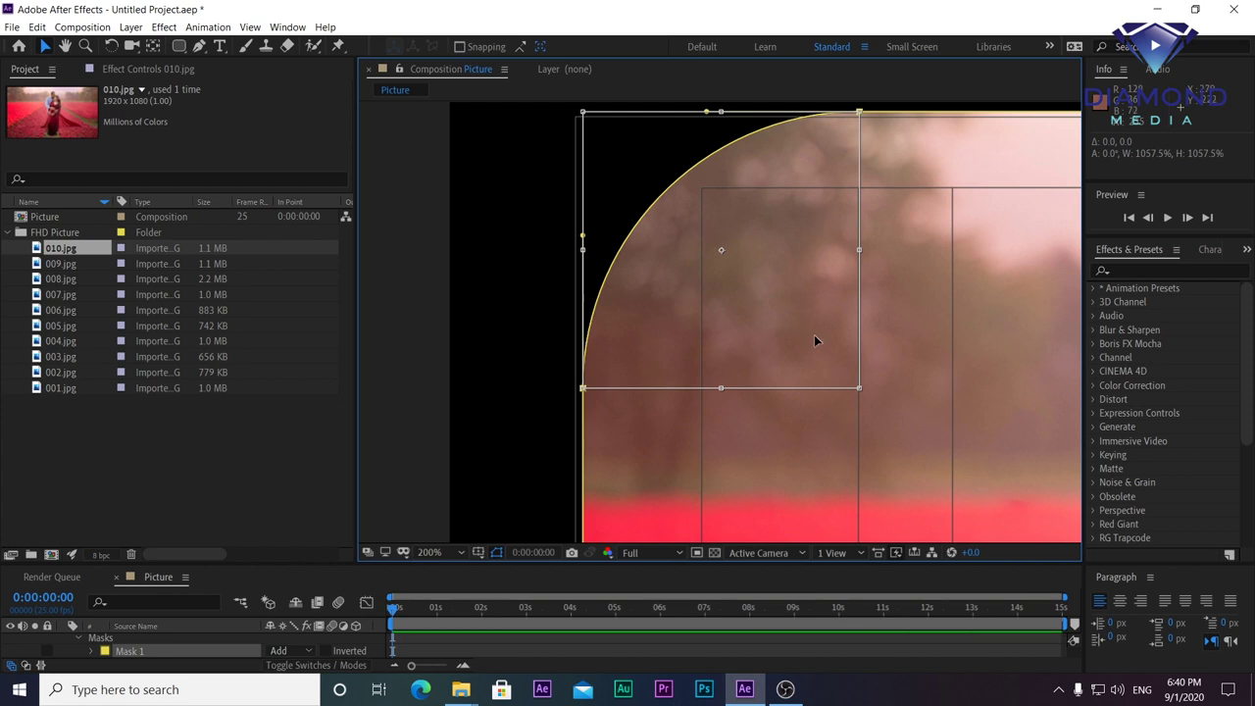
# Step: Zoom back out to view the whole frame and deselect the mask
pyautogui.press(',')
pyautogui.press(',')
pyautogui.press(',')
pyautogui.press('.')
pyautogui.moveTo(834, 350); pyautogui.dragTo(665, 298)
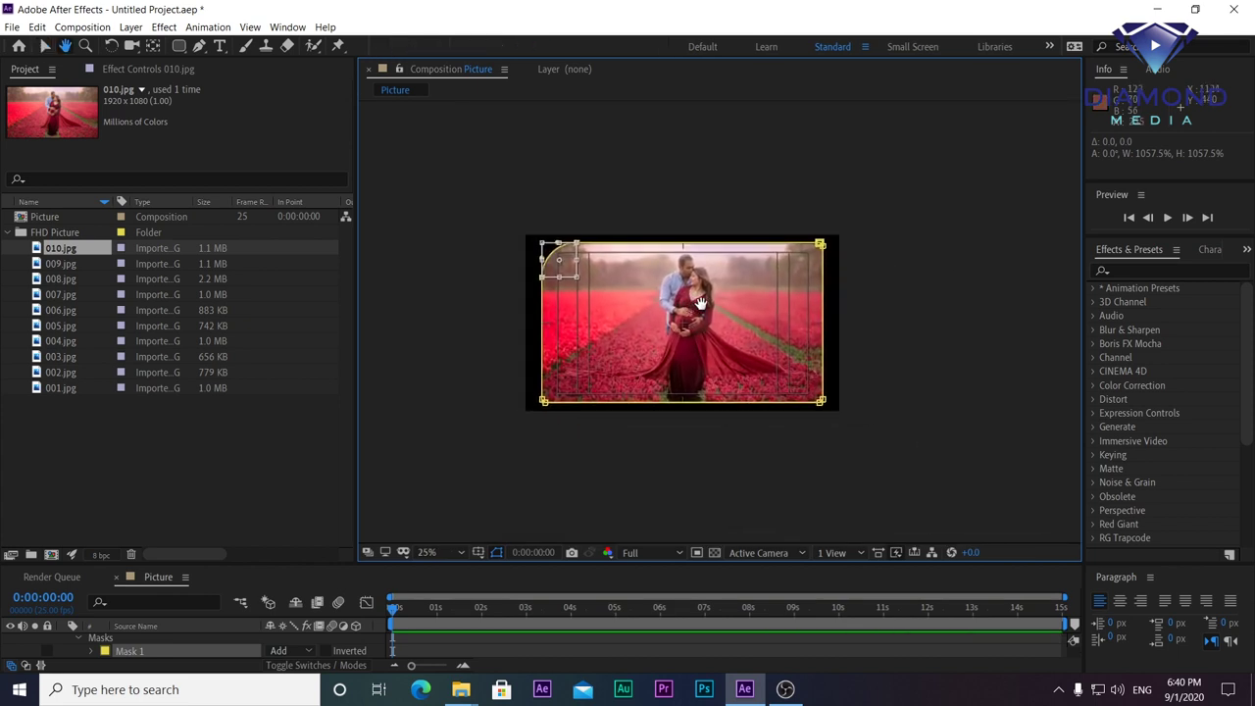
pyautogui.press('.')
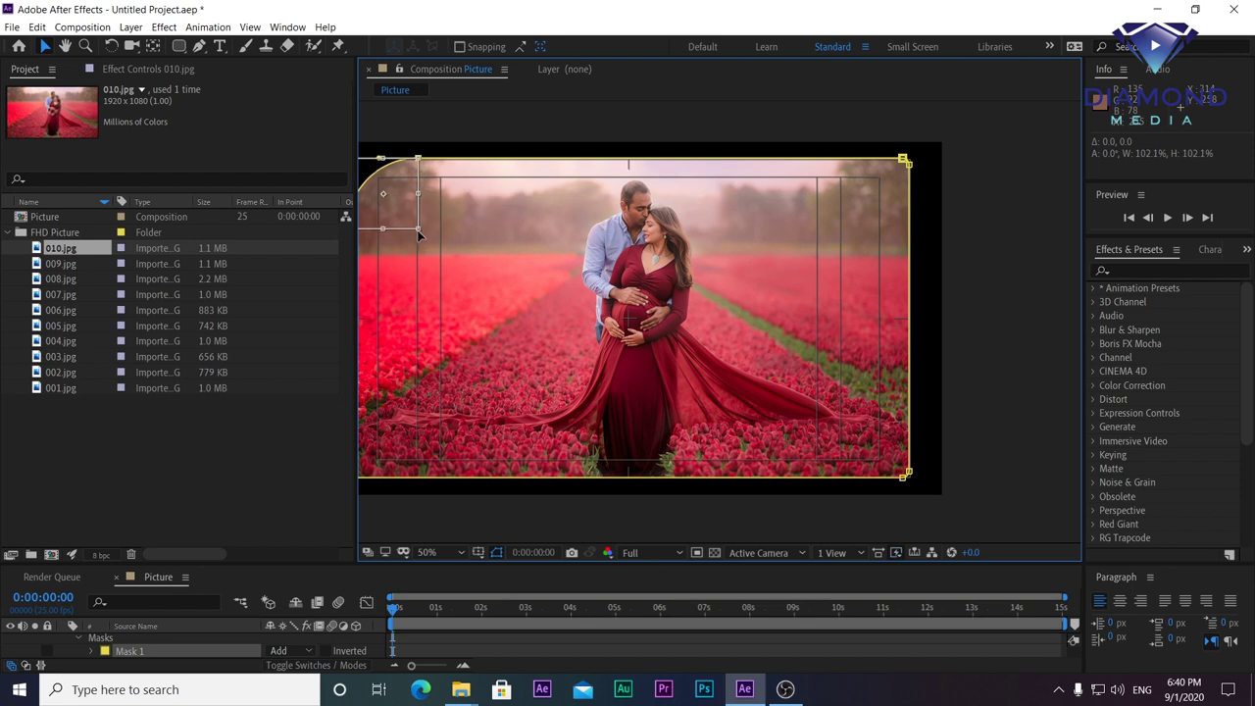
pyautogui.press(',')
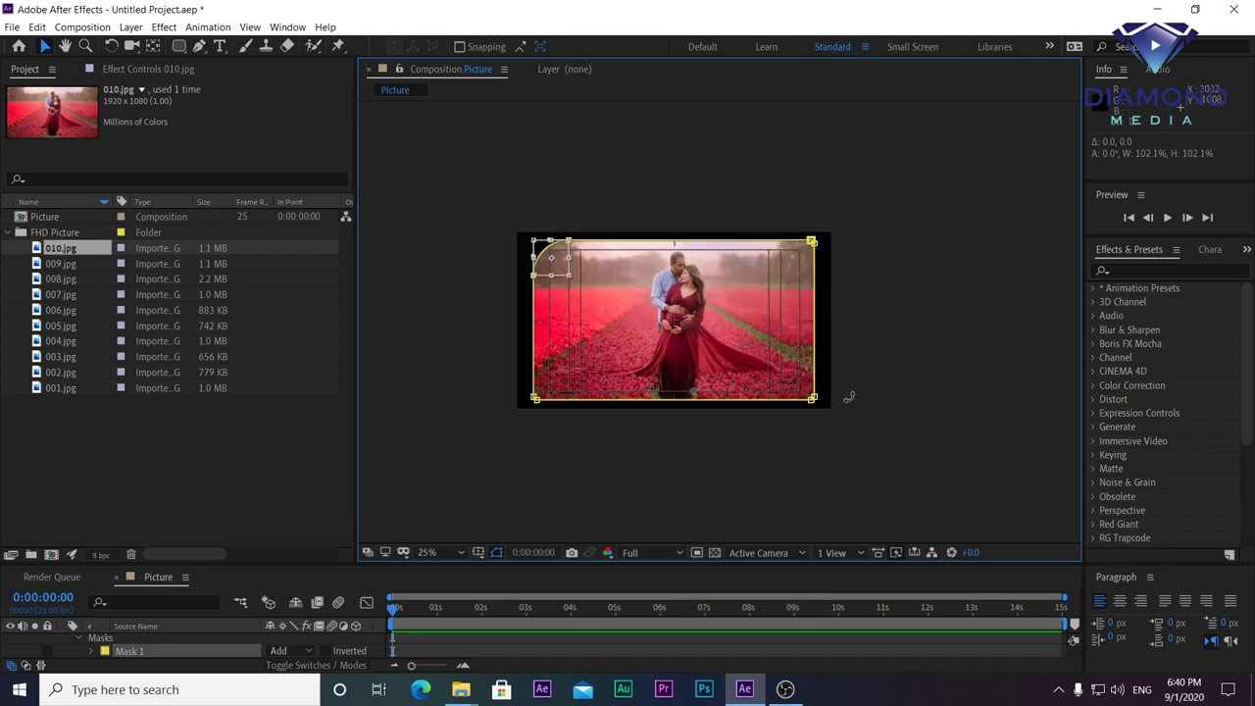
pyautogui.click(874, 340)
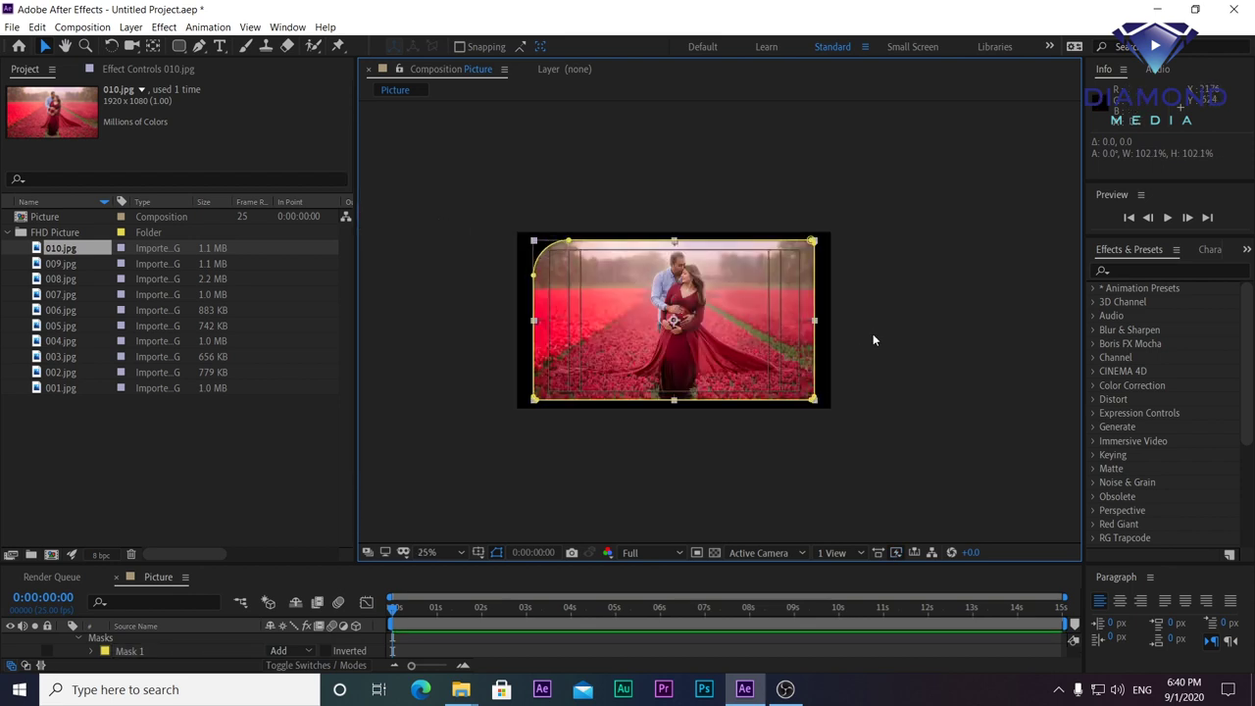
# Step: Select the mask's bottom-right corner point and apply Free Transform Points to it
pyautogui.scroll(2, 871, 356)
pyautogui.scroll(1, 832, 372)
pyautogui.scroll(1, 745, 342)
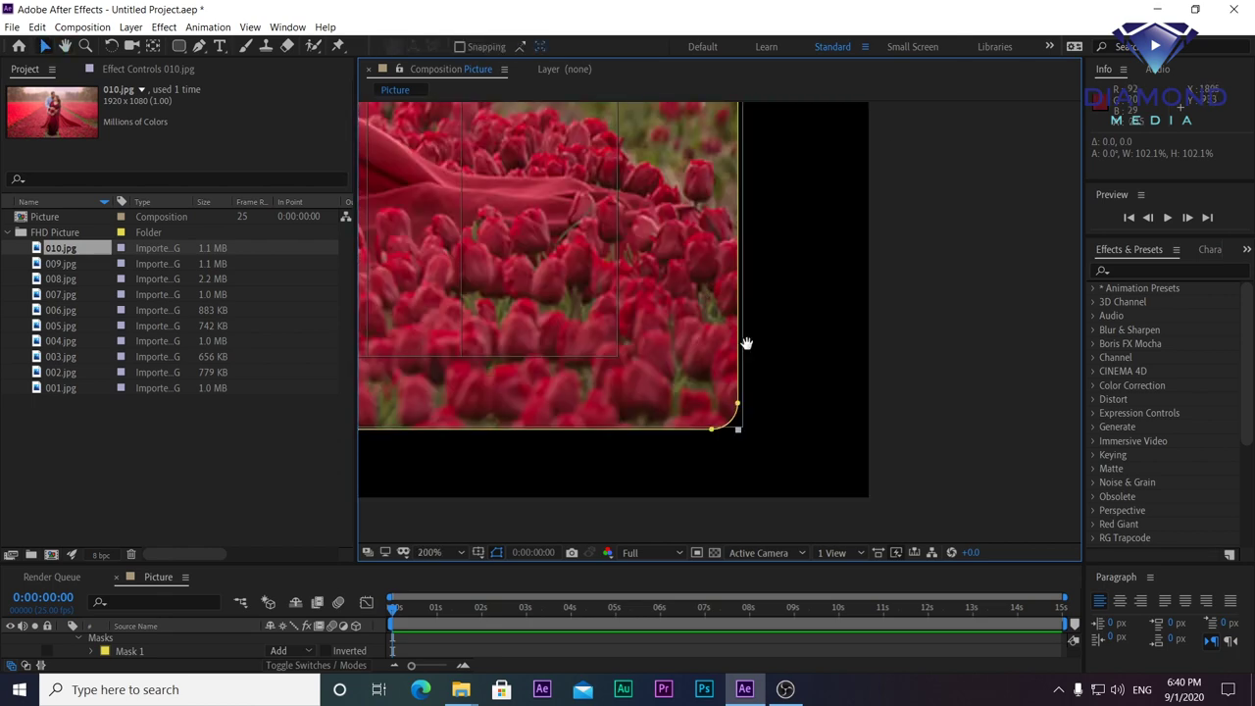
pyautogui.scroll(2, 657, 290)
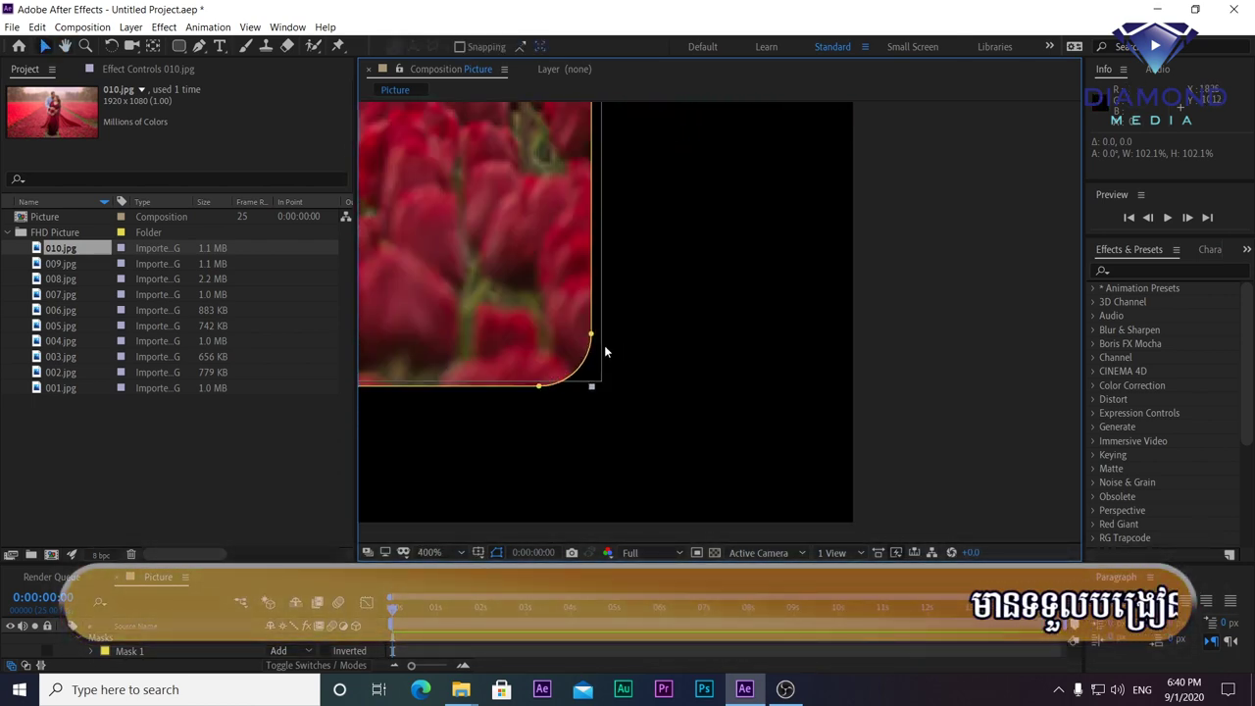
pyautogui.click(592, 335)
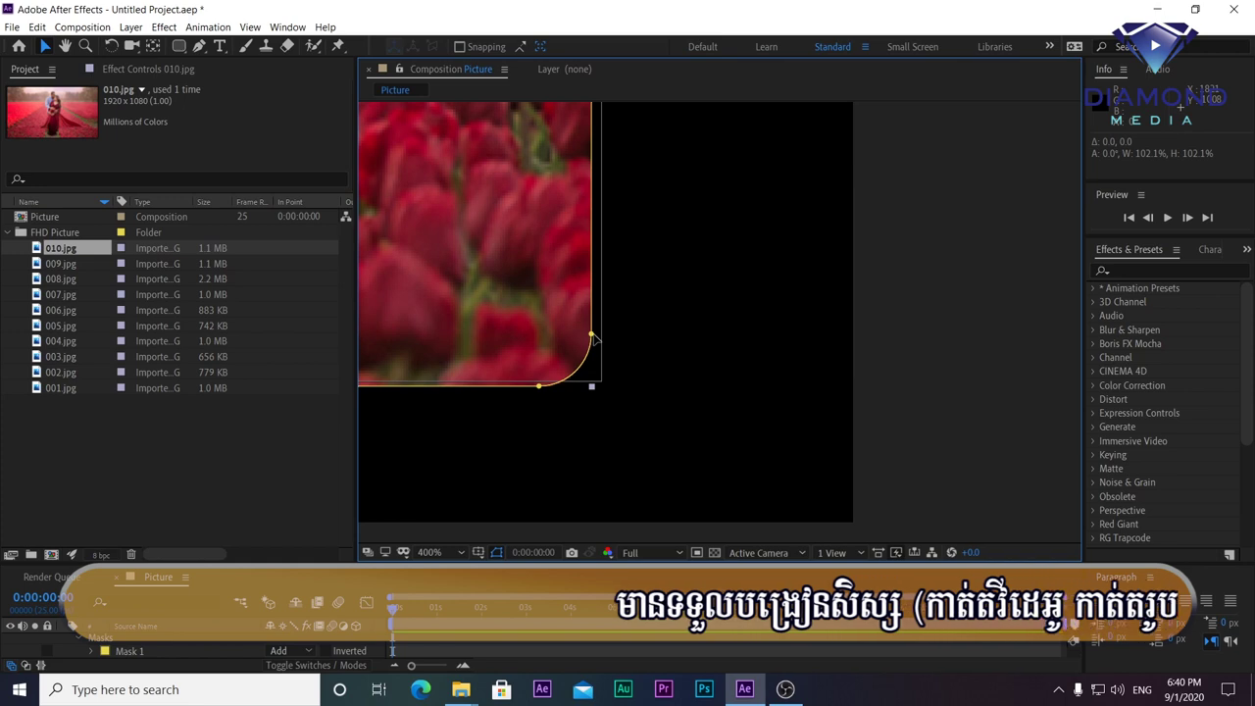
pyautogui.rightClick(539, 388)
pyautogui.moveTo(610, 300)
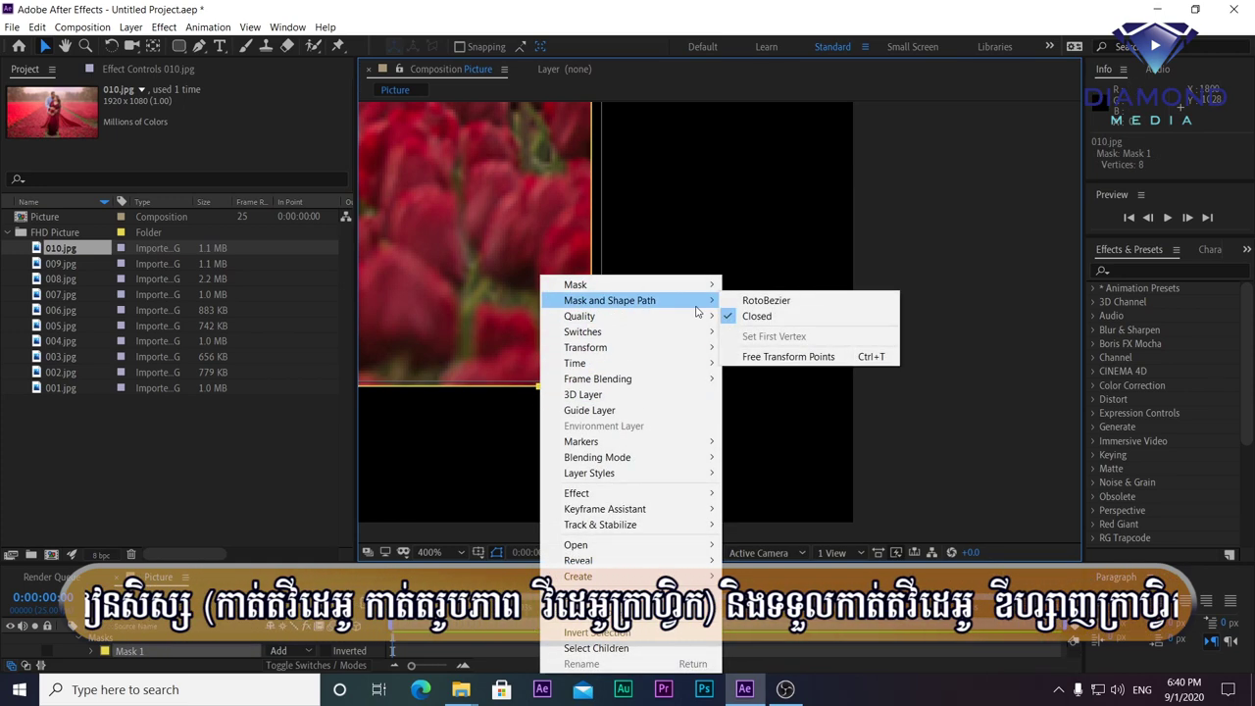
pyautogui.click(788, 357)
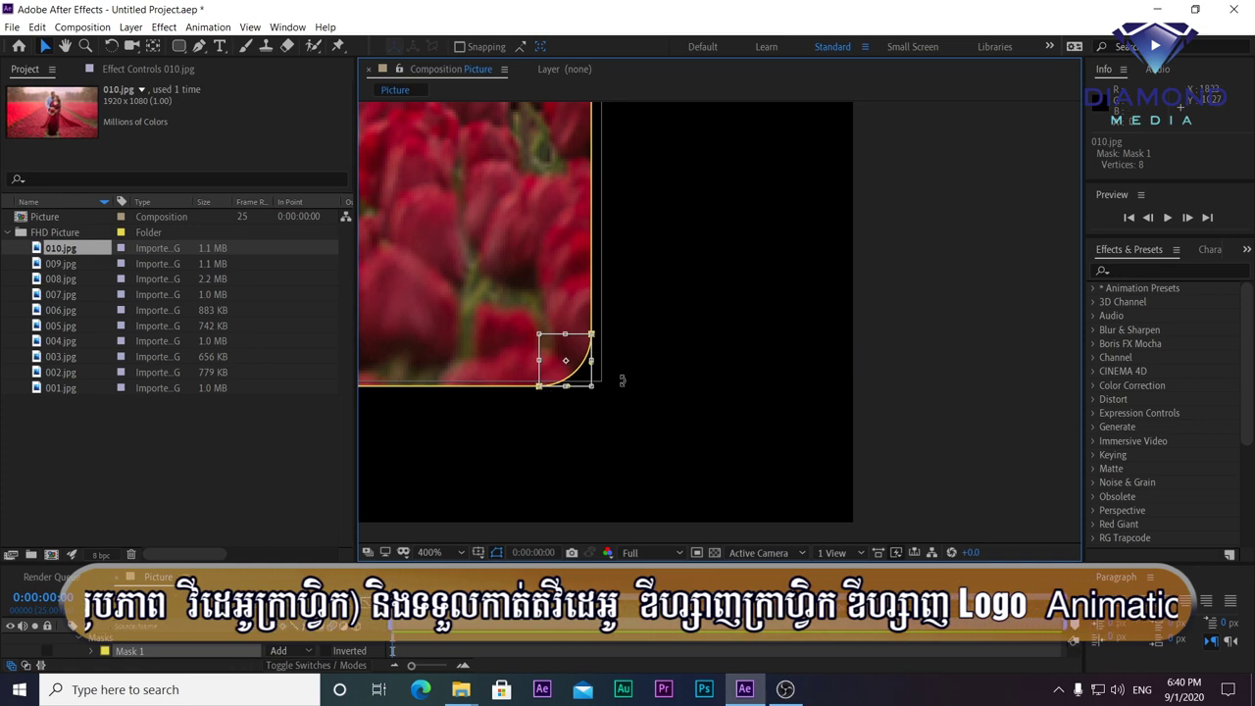
# Step: Scale the bottom-right corner into a wide curve matching the top-left and commit it
pyautogui.press(',')
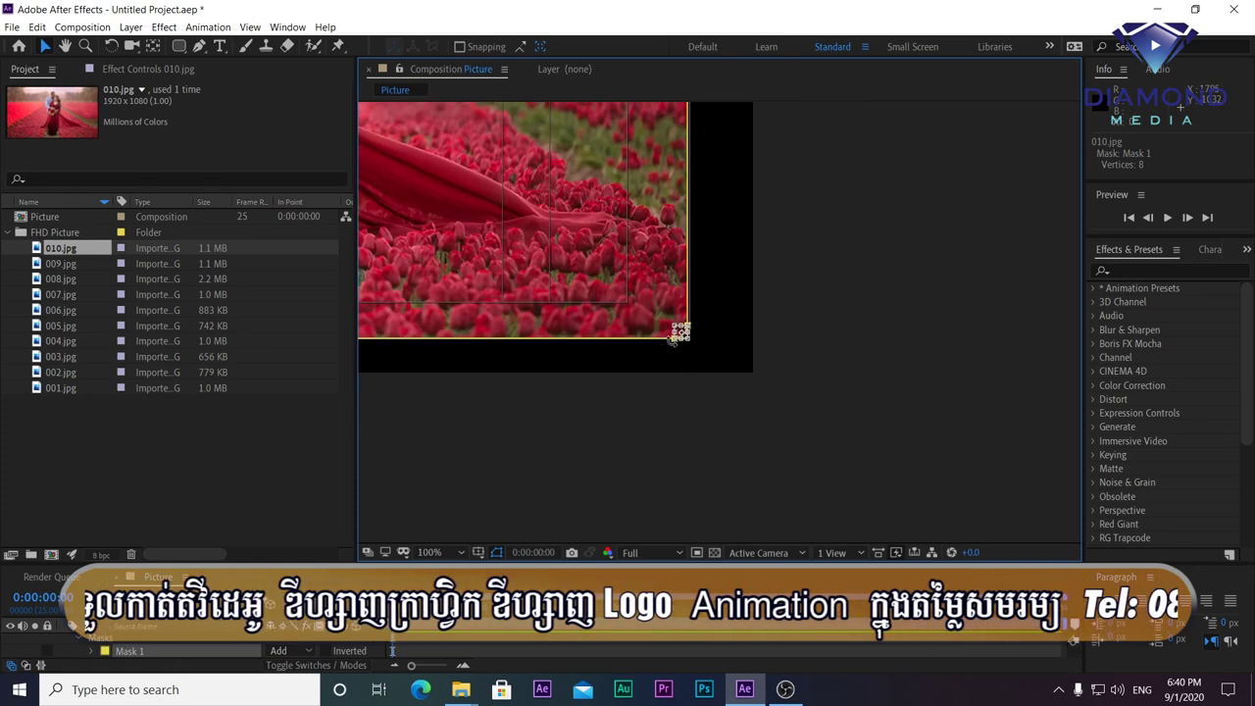
pyautogui.moveTo(677, 329); pyautogui.dragTo(398, 193)
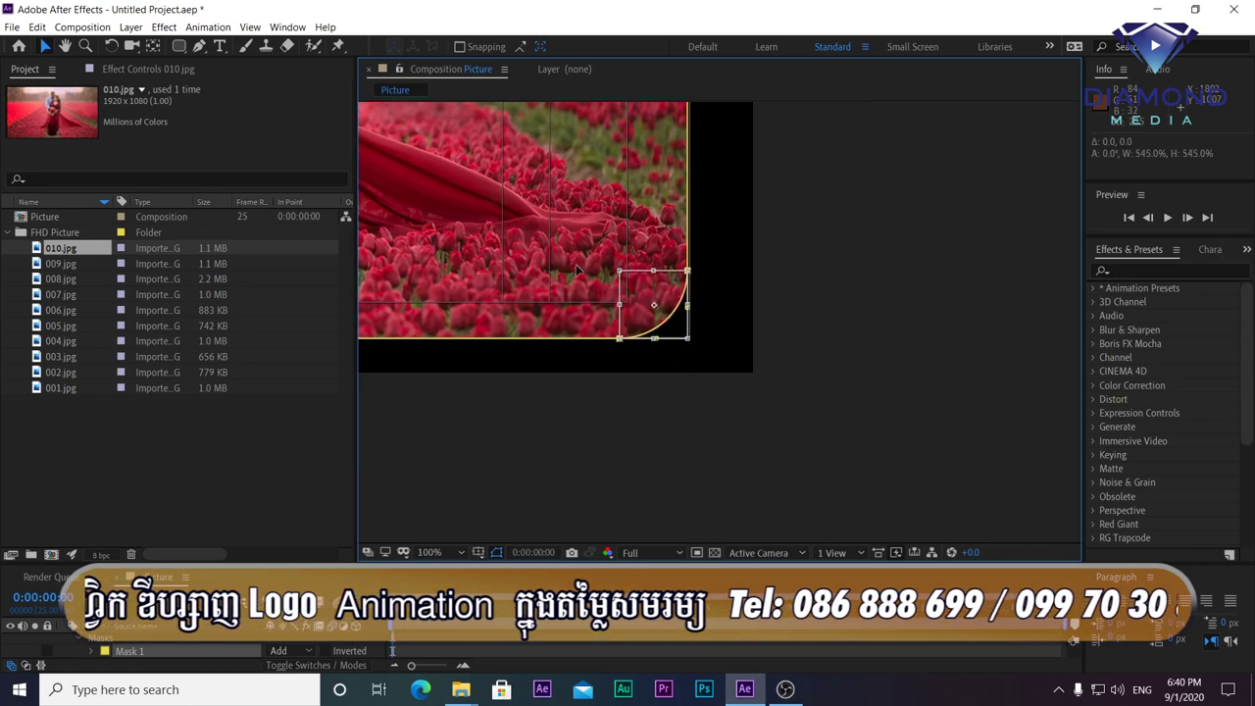
pyautogui.moveTo(398, 200); pyautogui.dragTo(555, 204)
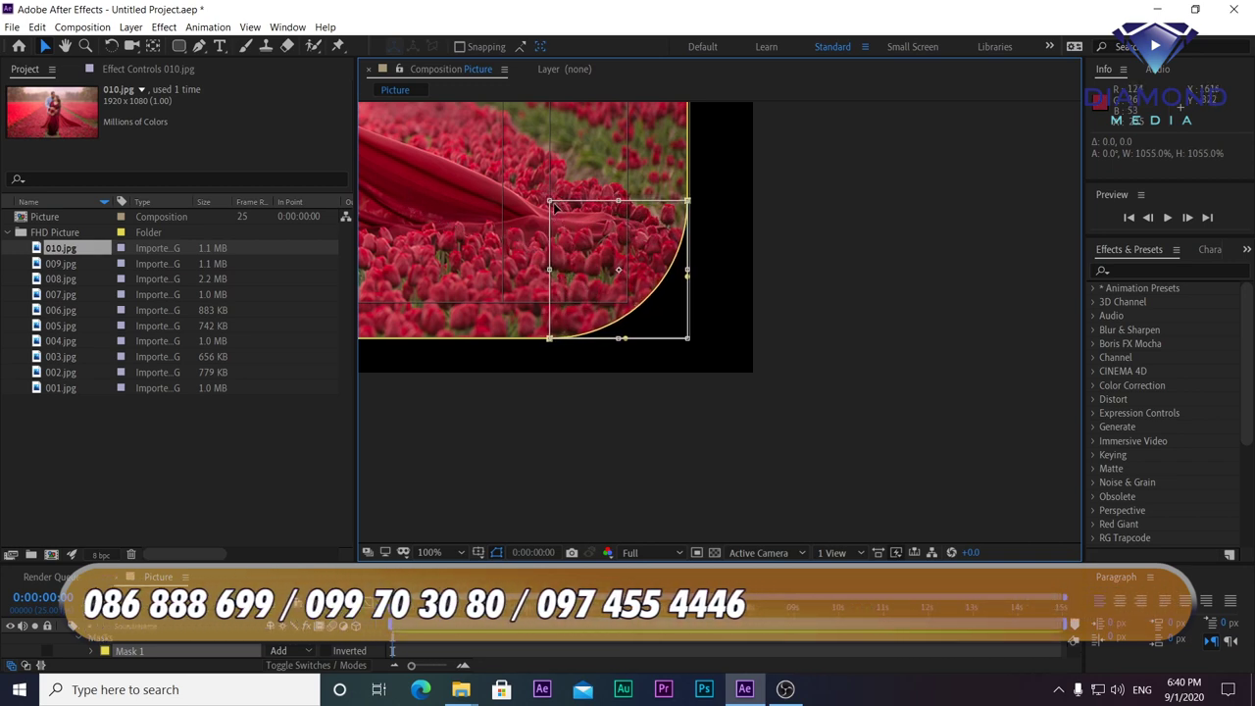
pyautogui.scroll(-4, 720, 322)
pyautogui.press('Return')
pyautogui.click(796, 222)
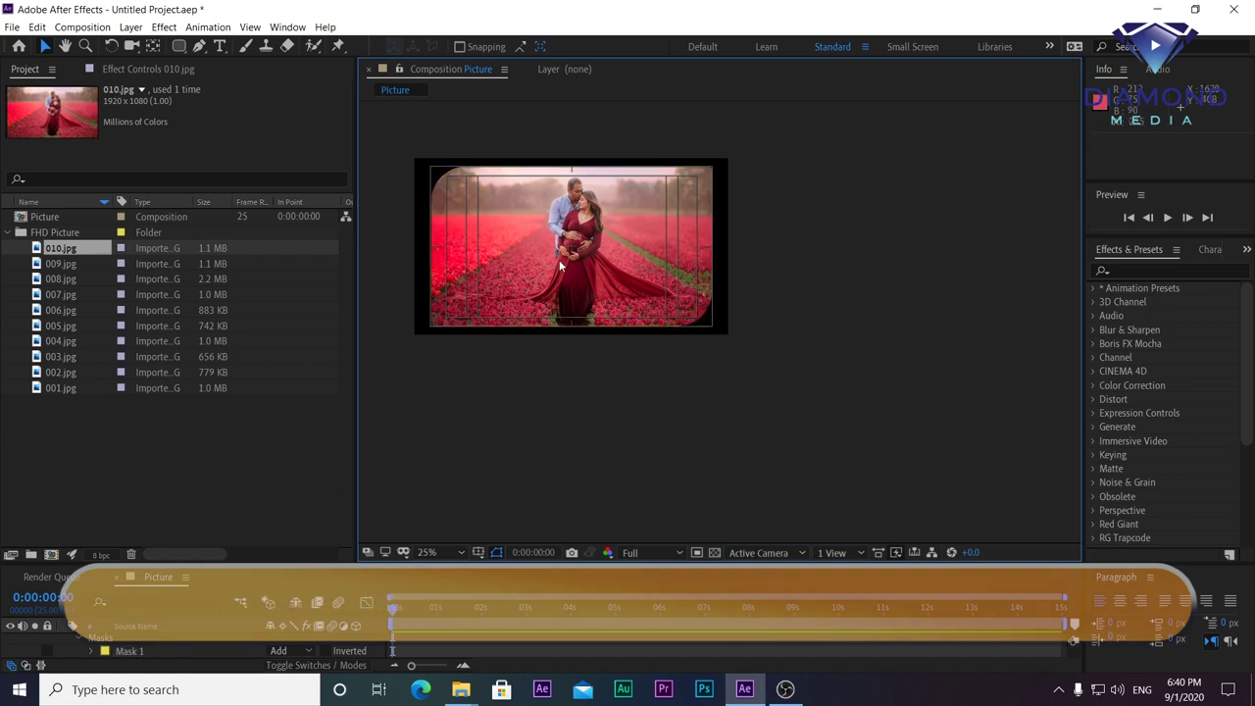
# Step: Hide the title/action safe guides, recentre the image, and make the timeline panel taller
pyautogui.click(478, 552)
pyautogui.click(520, 569)
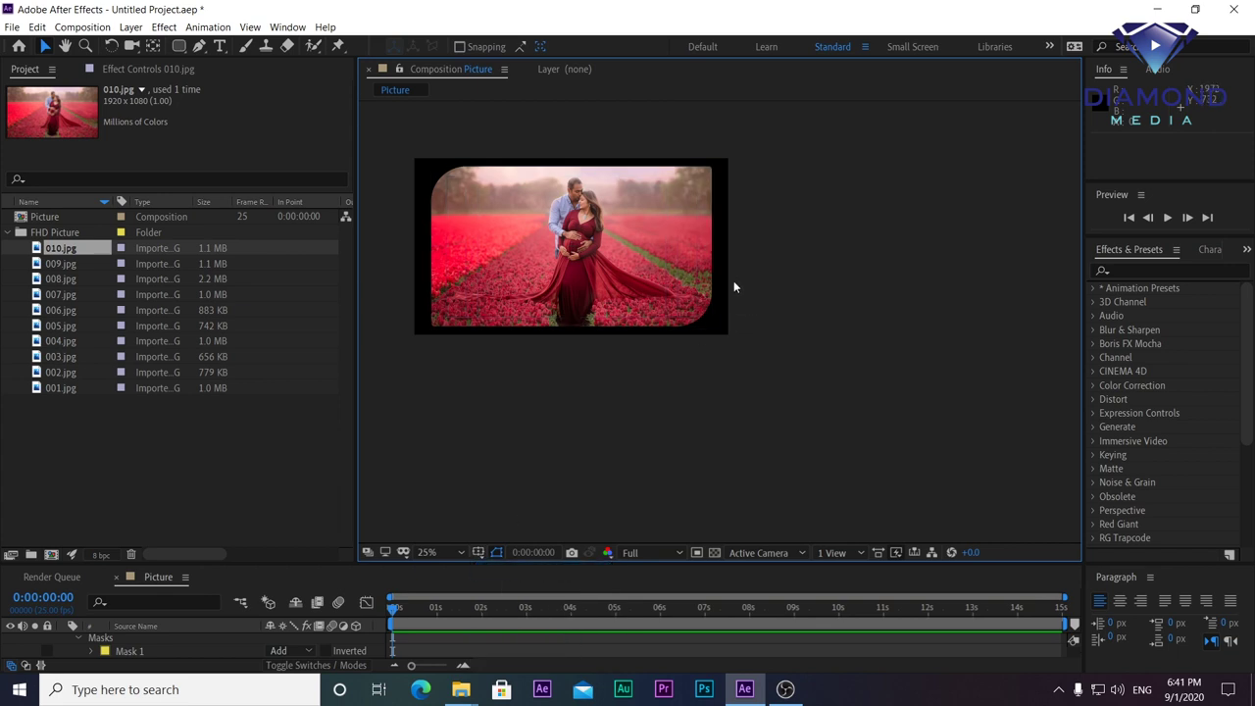
pyautogui.moveTo(738, 283); pyautogui.dragTo(912, 314)
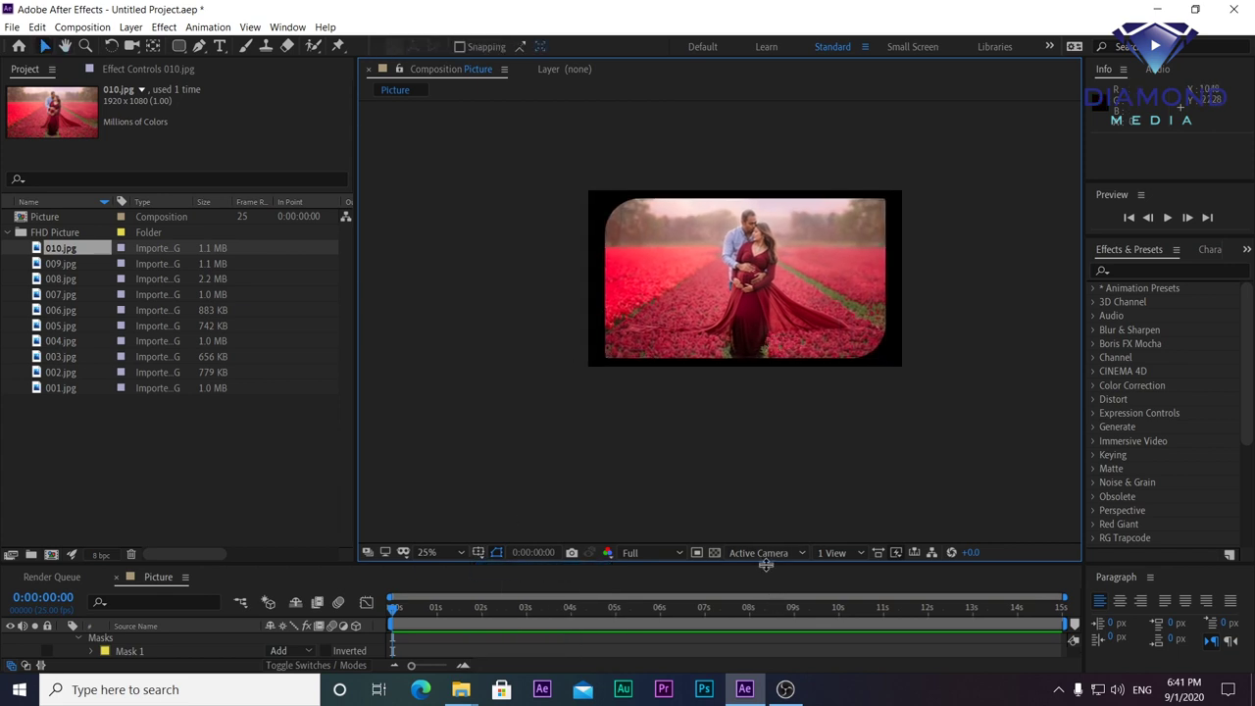
pyautogui.moveTo(766, 565); pyautogui.dragTo(761, 405)
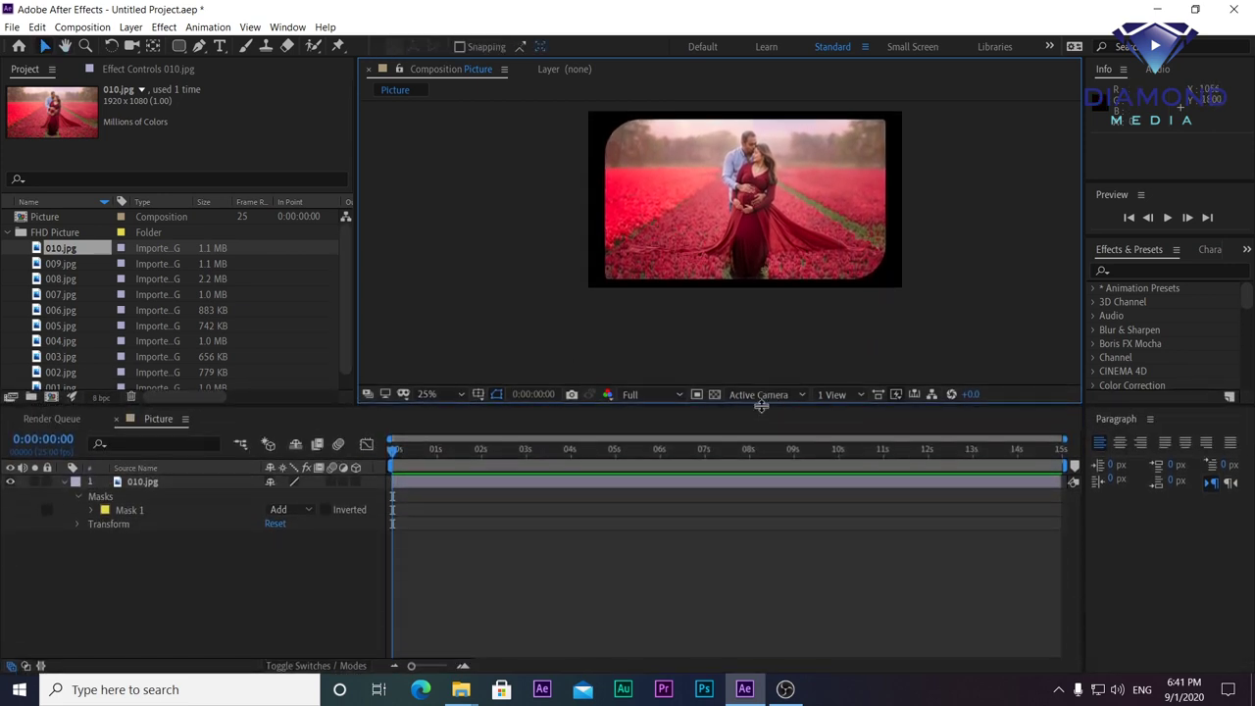
pyautogui.click(575, 483)
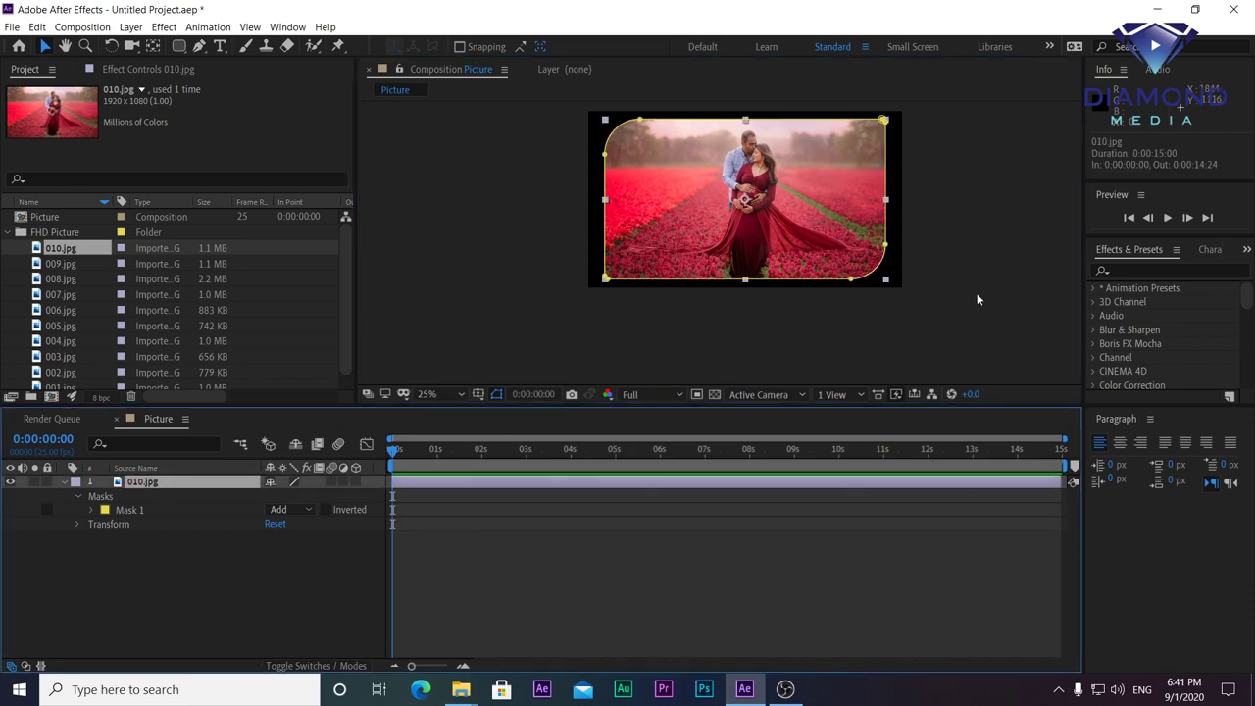
pyautogui.click(1000, 228)
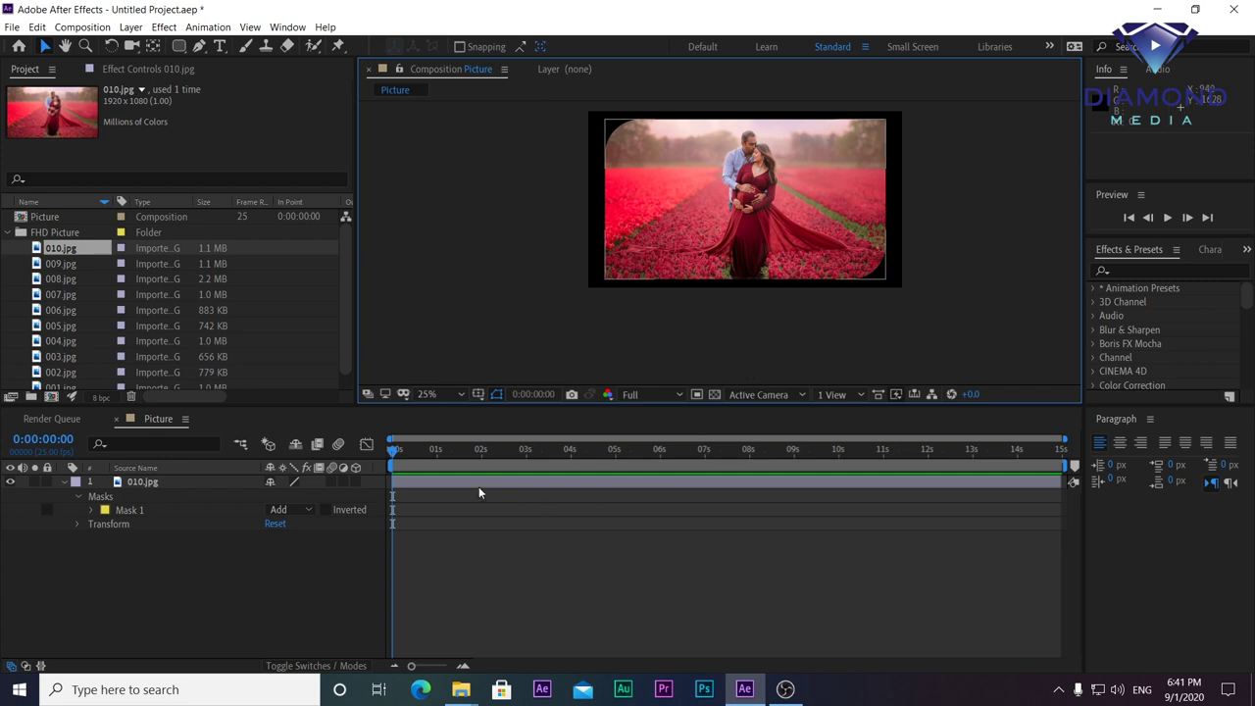
# Step: Create a comp-sized saturated yellow solid layer, Yellow Solid 1
pyautogui.click(130, 27)
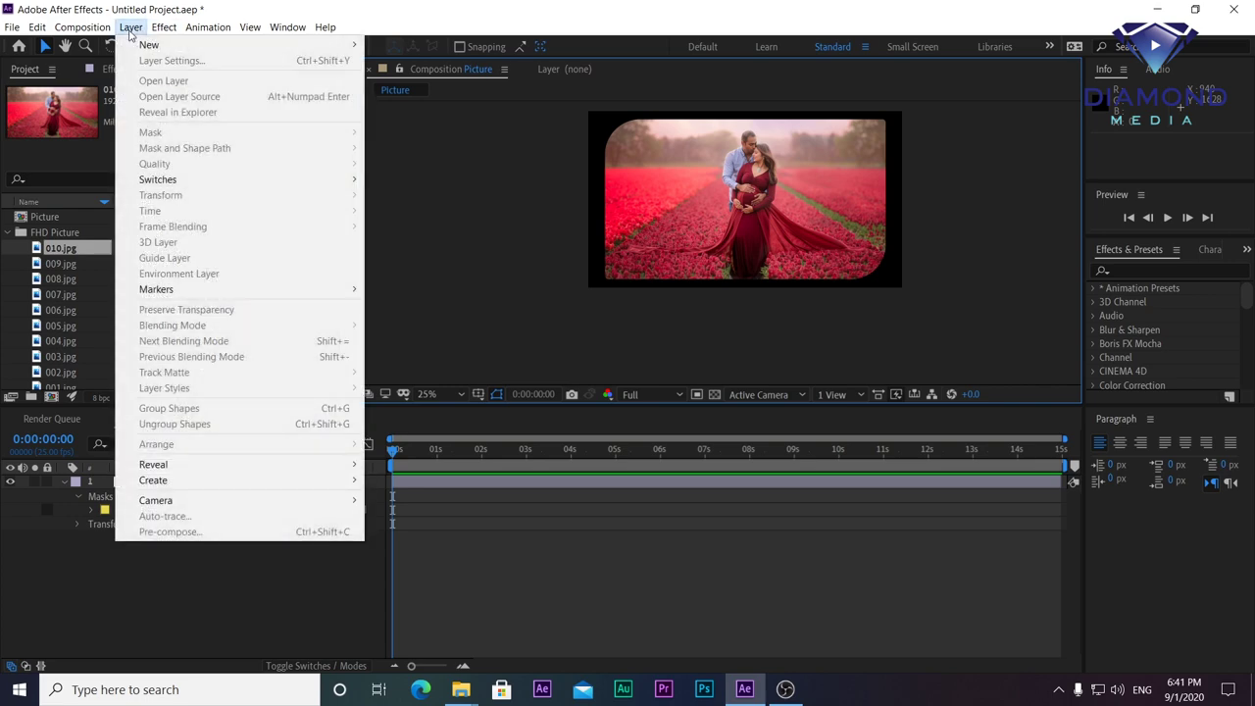
pyautogui.moveTo(149, 45)
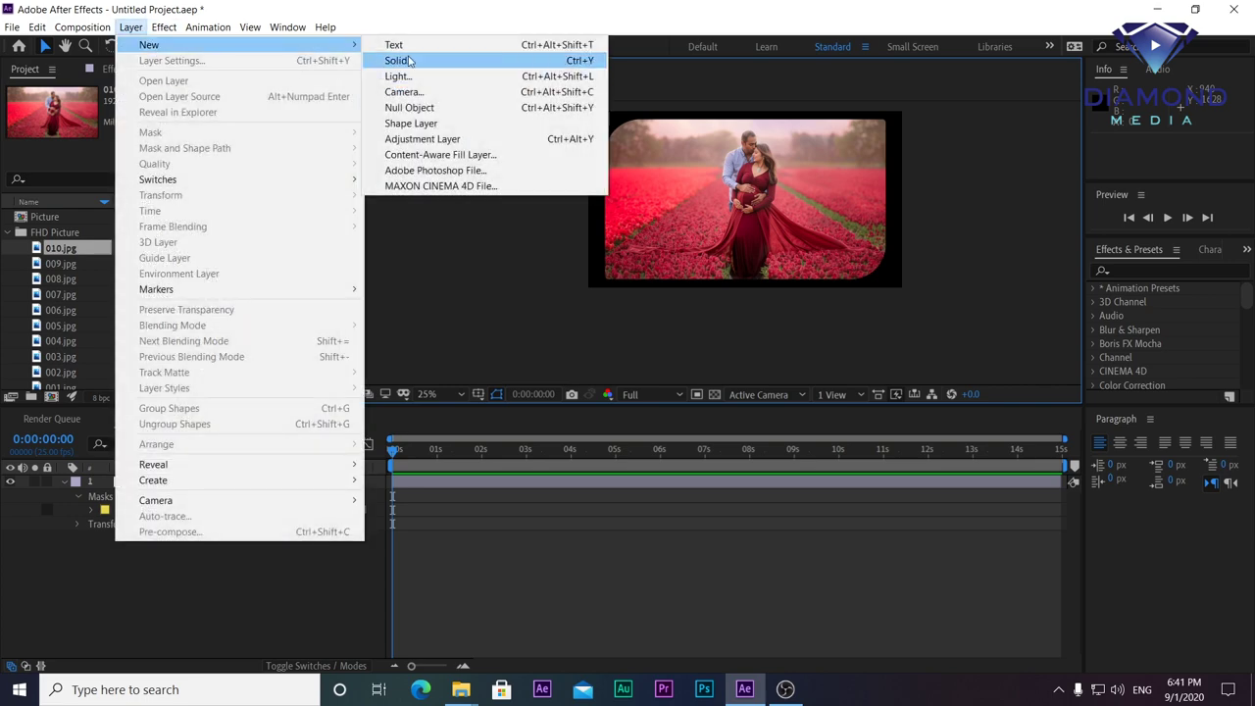
pyautogui.click(392, 60)
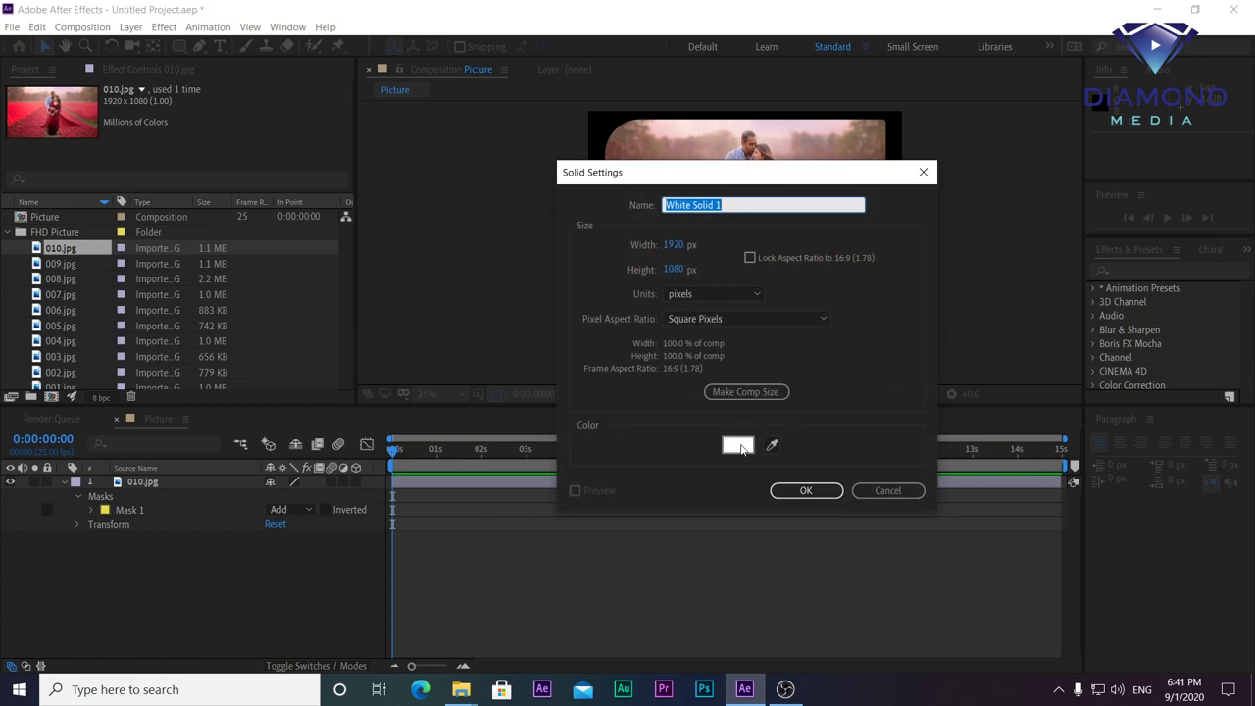
pyautogui.click(742, 446)
pyautogui.moveTo(318, 365); pyautogui.dragTo(540, 293)
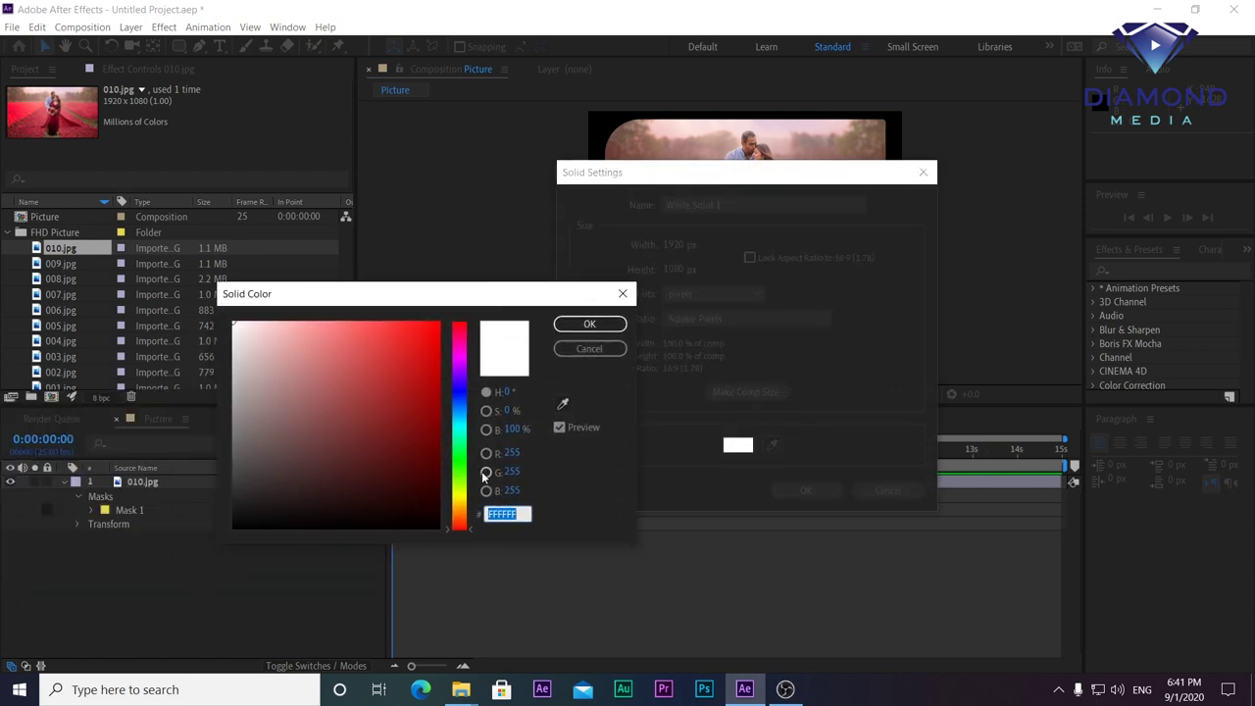
pyautogui.moveTo(459, 503); pyautogui.dragTo(459, 495)
pyautogui.moveTo(431, 368); pyautogui.dragTo(442, 325)
pyautogui.click(589, 324)
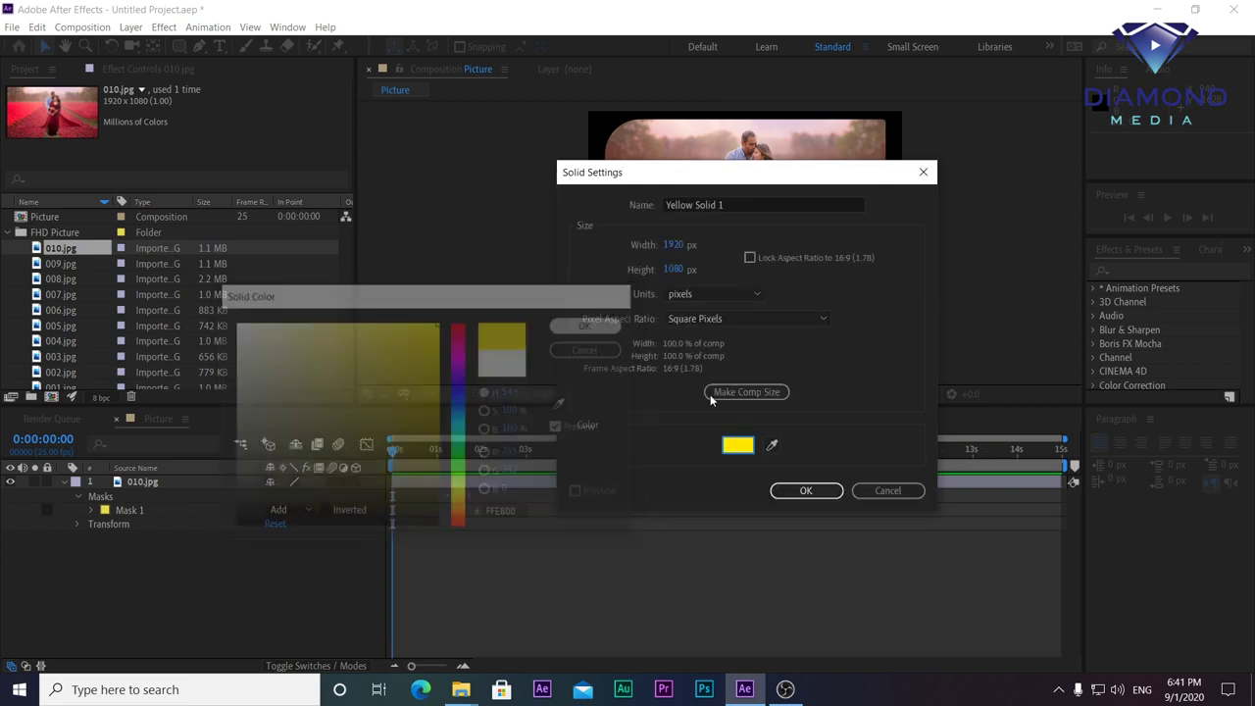
pyautogui.click(814, 493)
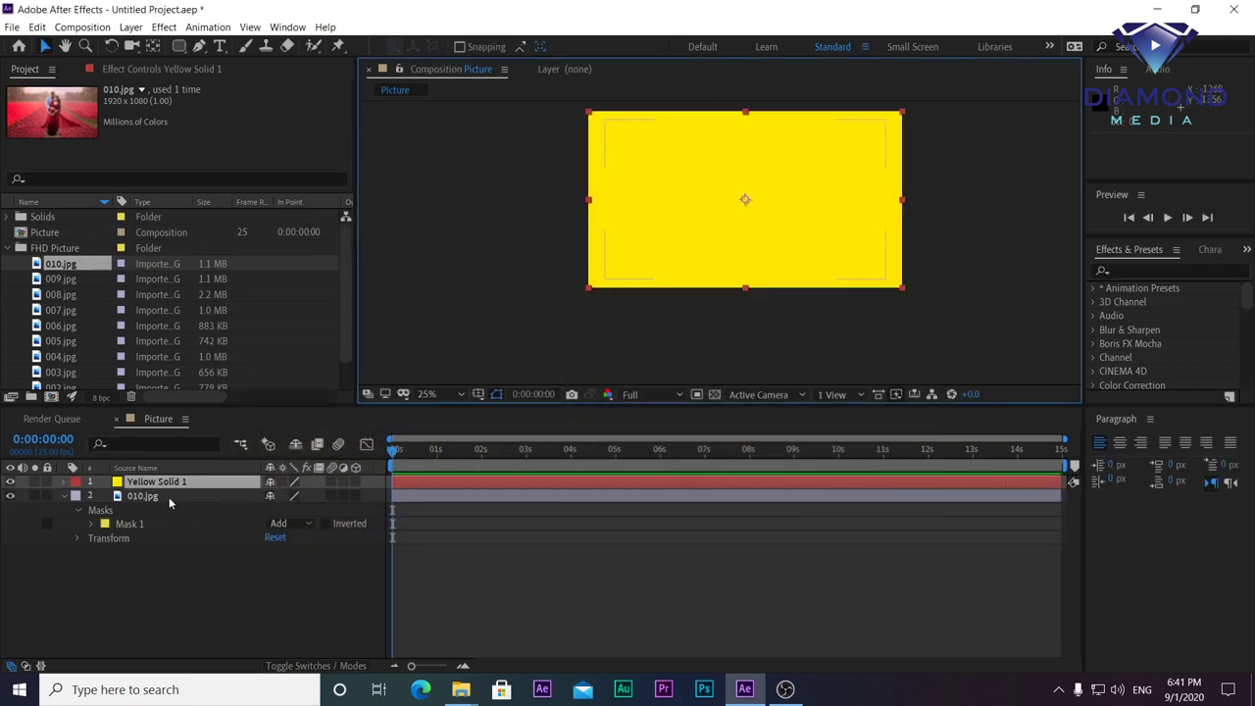
# Step: Move Yellow Solid 1 below 010.jpg and show the title/action safe guides again
pyautogui.moveTo(157, 481); pyautogui.dragTo(154, 550)
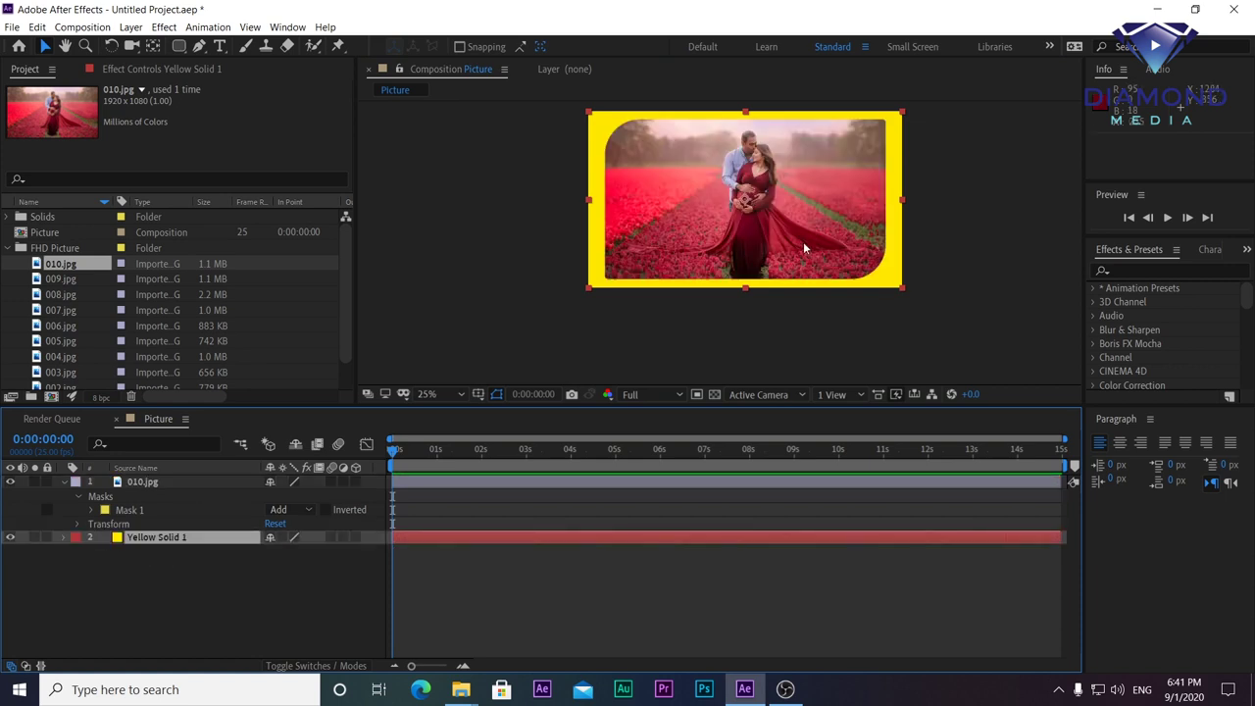
pyautogui.click(481, 394)
pyautogui.click(517, 412)
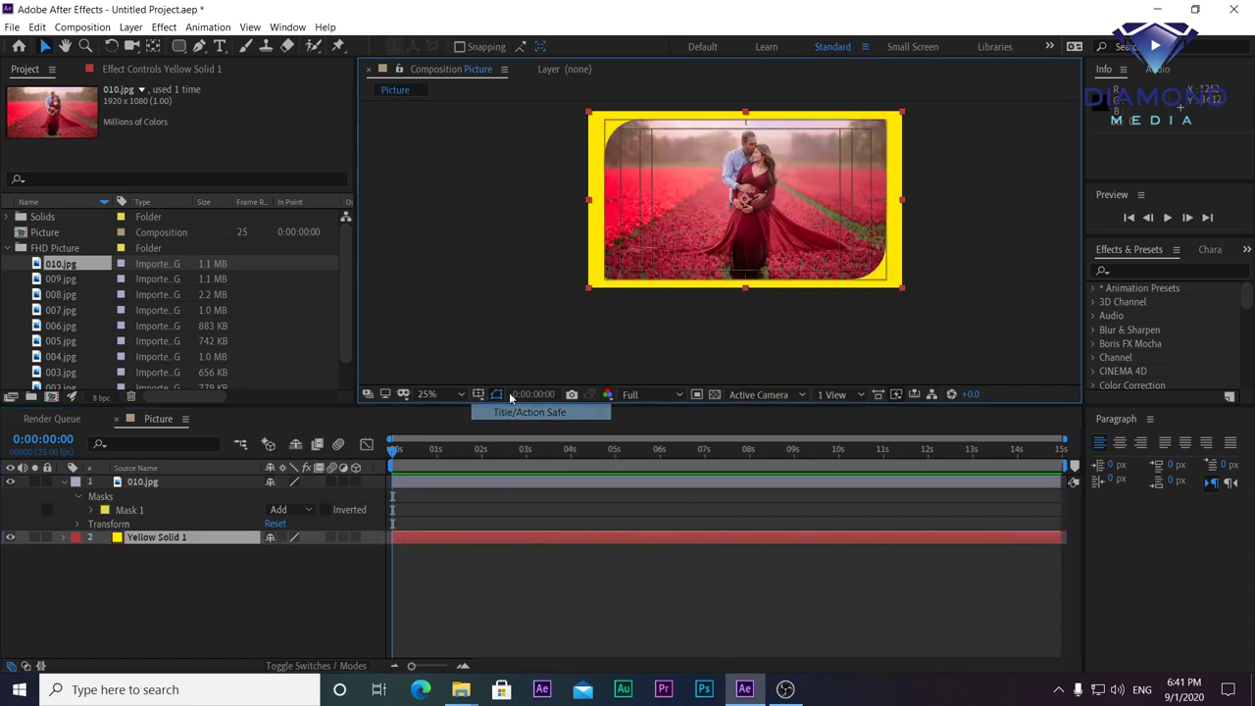
pyautogui.click(179, 46)
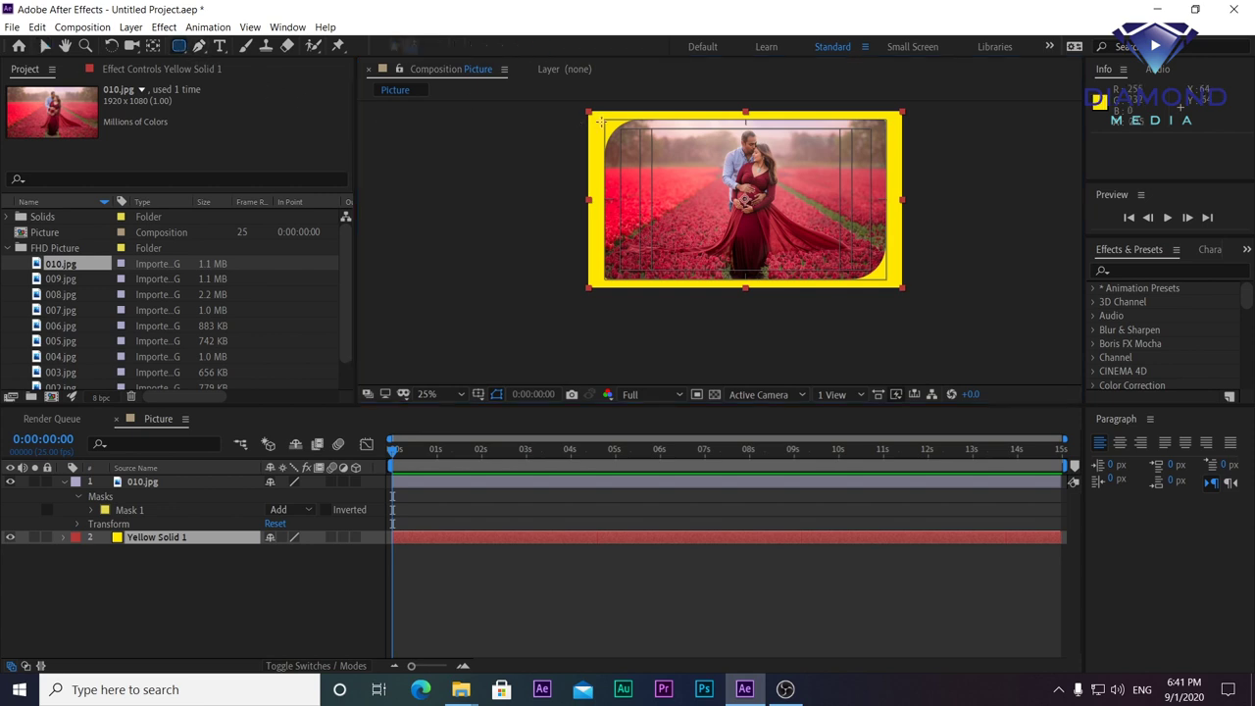
# Step: Draw a rectangle mask on Yellow Solid 1 and fit the photo inside the yellow frame
pyautogui.moveTo(601, 118); pyautogui.dragTo(890, 282)
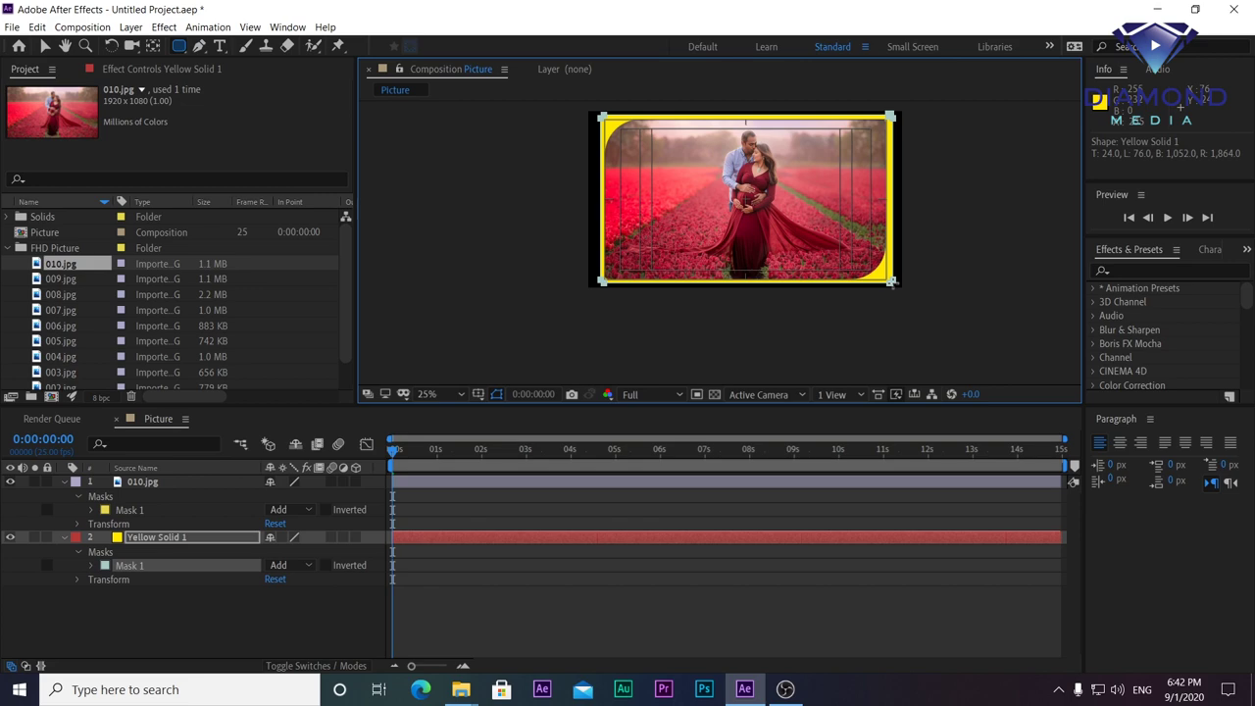
pyautogui.scroll(1, 683, 196)
pyautogui.moveTo(686, 406); pyautogui.dragTo(686, 487)
pyautogui.scroll(2, 672, 290)
pyautogui.scroll(-2, 672, 286)
pyautogui.scroll(-1, 671, 284)
pyautogui.scroll(1, 670, 283)
pyautogui.press('v')
pyautogui.moveTo(670, 277); pyautogui.dragTo(579, 218)
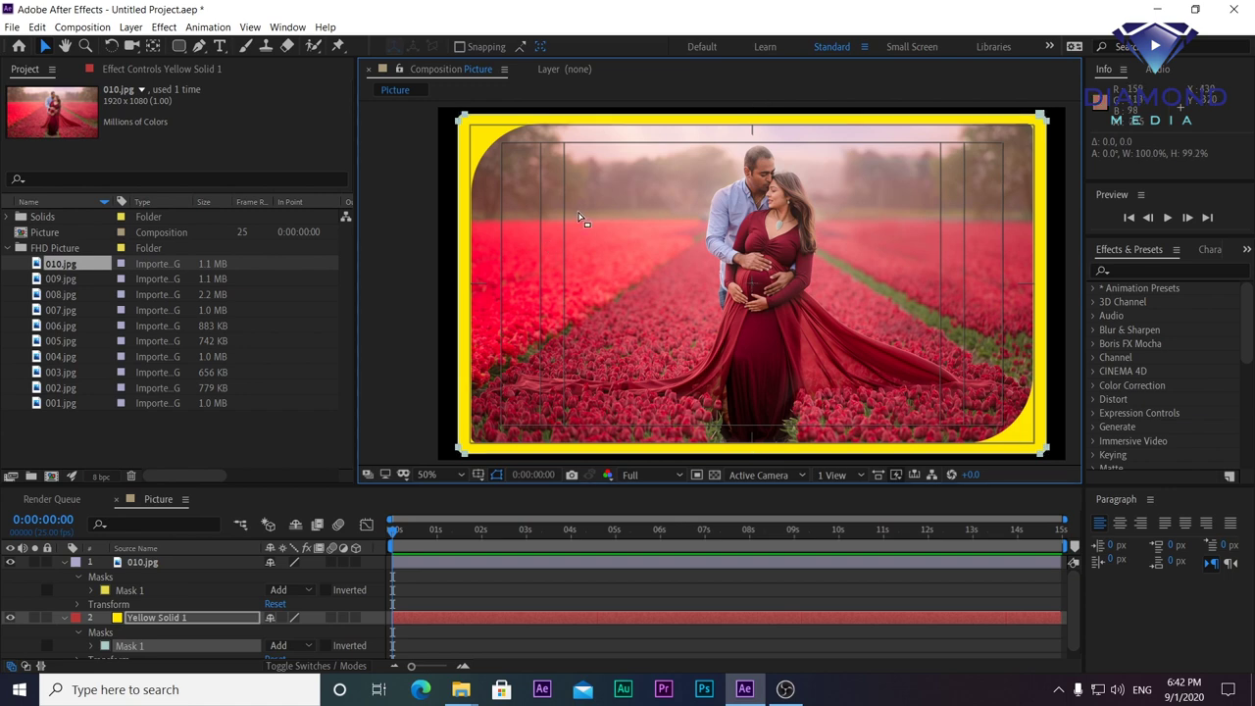
# Step: Free-transform the solid mask's corner points into rounded corners matching the photo, then preview
pyautogui.scroll(2, 461, 120)
pyautogui.scroll(2, 460, 119)
pyautogui.moveTo(552, 140); pyautogui.dragTo(591, 177)
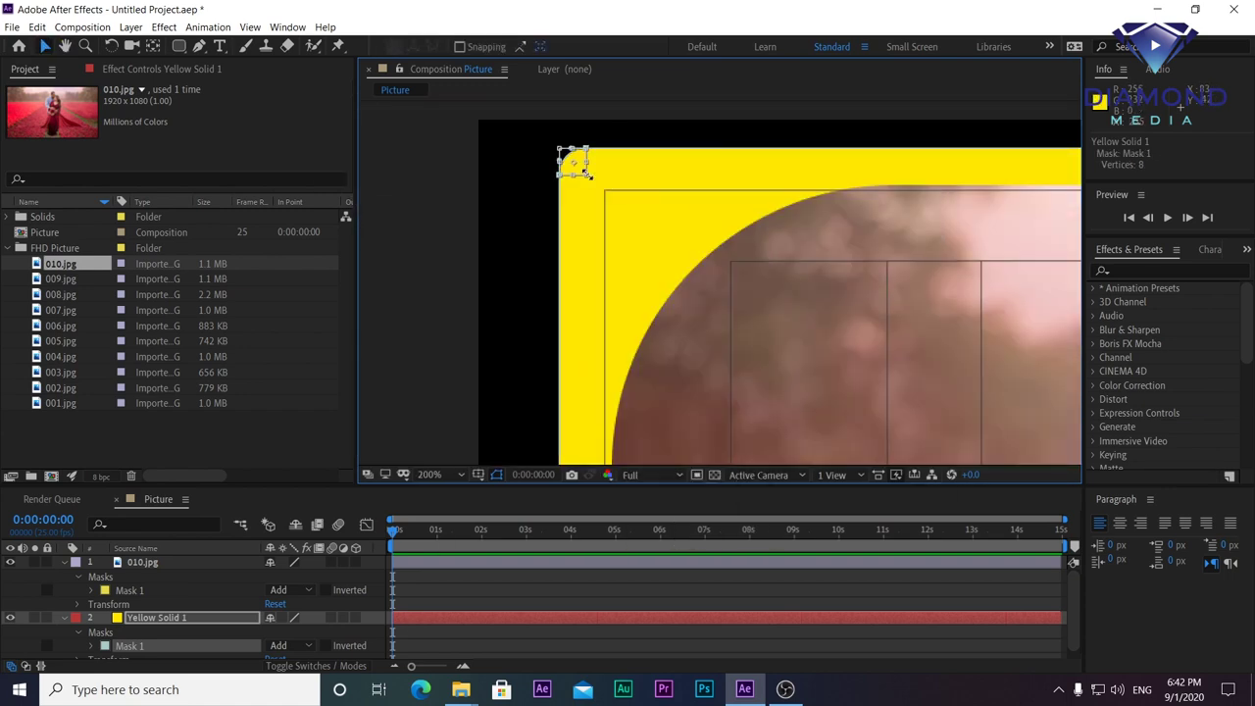
pyautogui.scroll(-4, 591, 178)
pyautogui.scroll(2, 991, 417)
pyautogui.rightClick(849, 315)
pyautogui.moveTo(970, 300)
pyautogui.click(1089, 355)
pyautogui.scroll(2, 726, 203)
pyautogui.scroll(-3, 726, 202)
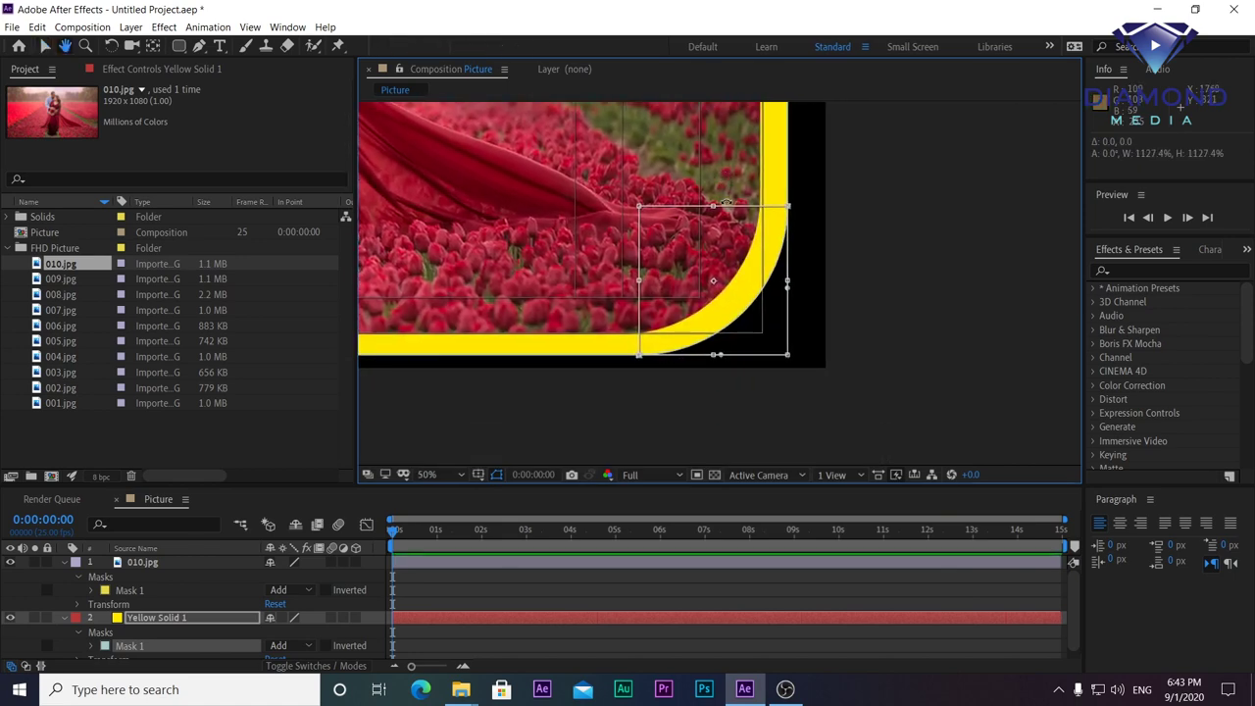
pyautogui.scroll(-2, 725, 203)
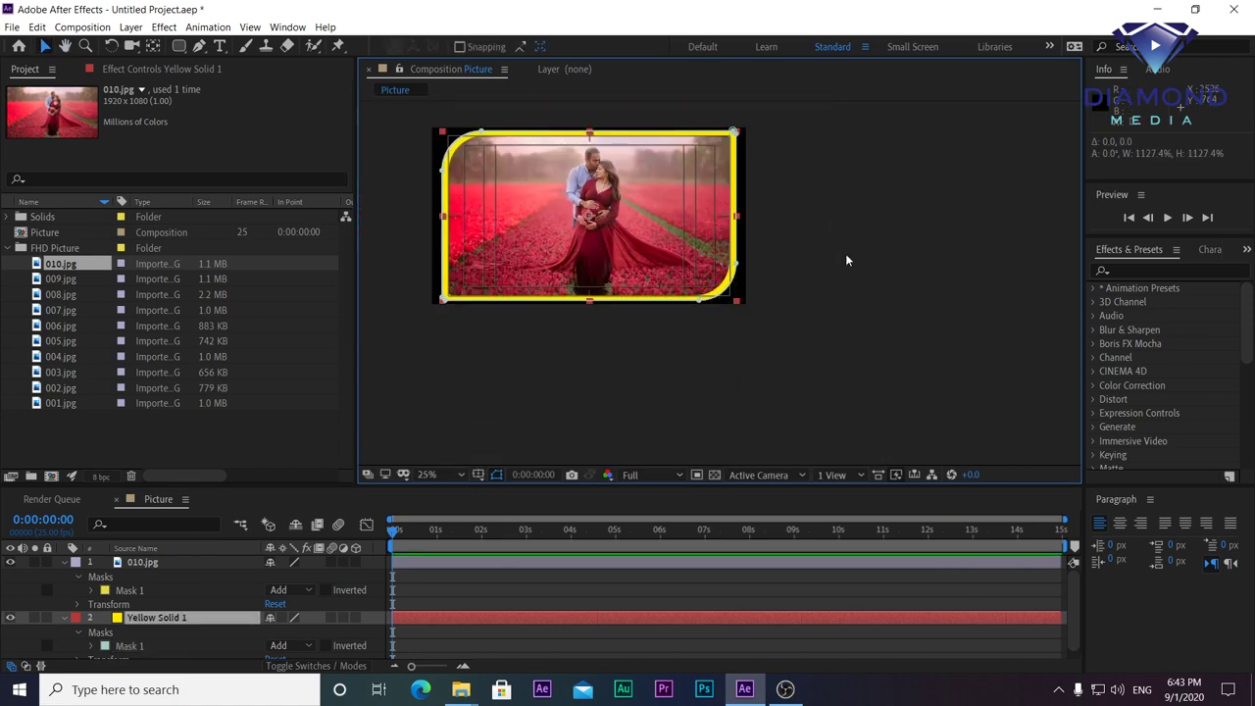
pyautogui.click(841, 255)
pyautogui.moveTo(706, 235); pyautogui.dragTo(804, 288)
pyautogui.press('space')
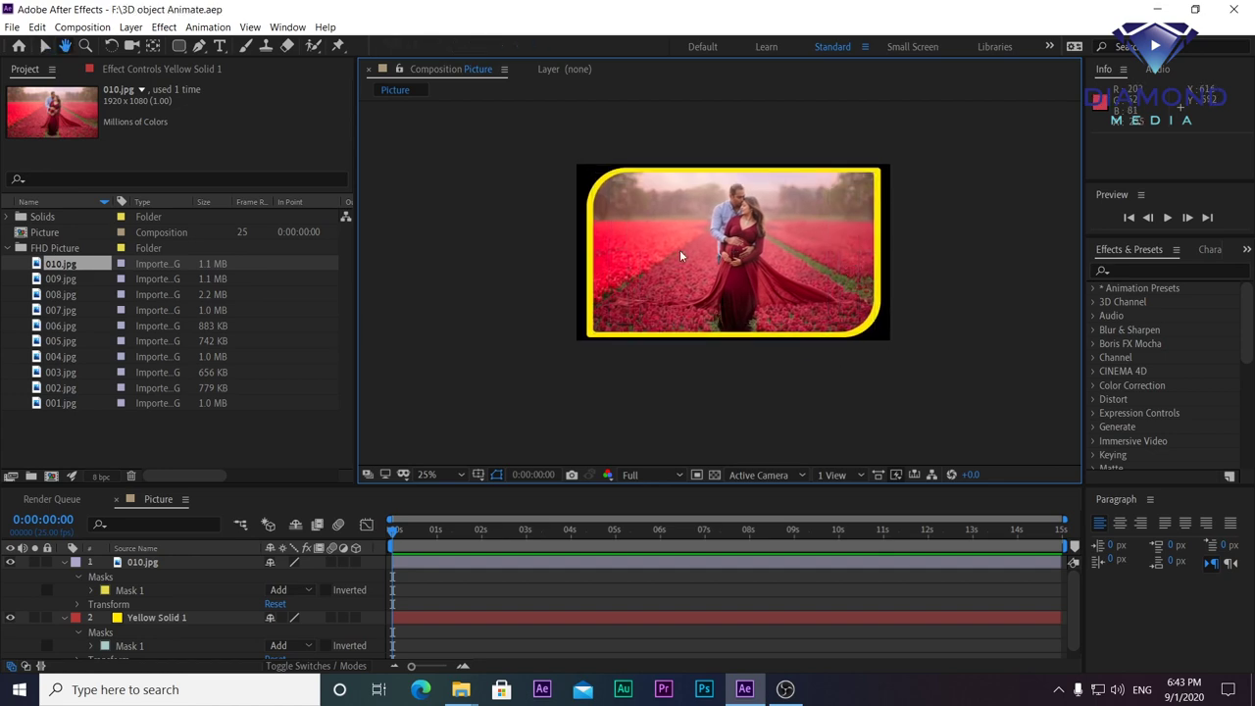
pyautogui.scroll(2, 661, 229)
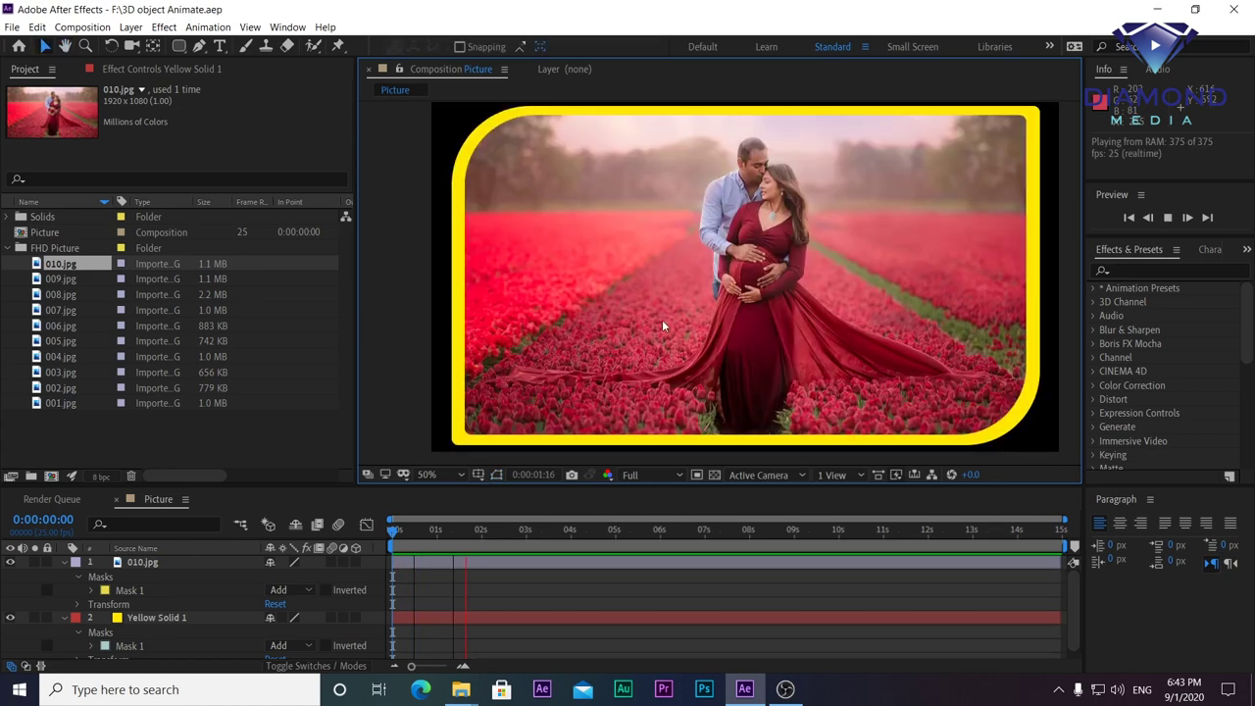
pyautogui.press('space')
pyautogui.click(587, 530)
pyautogui.click(592, 563)
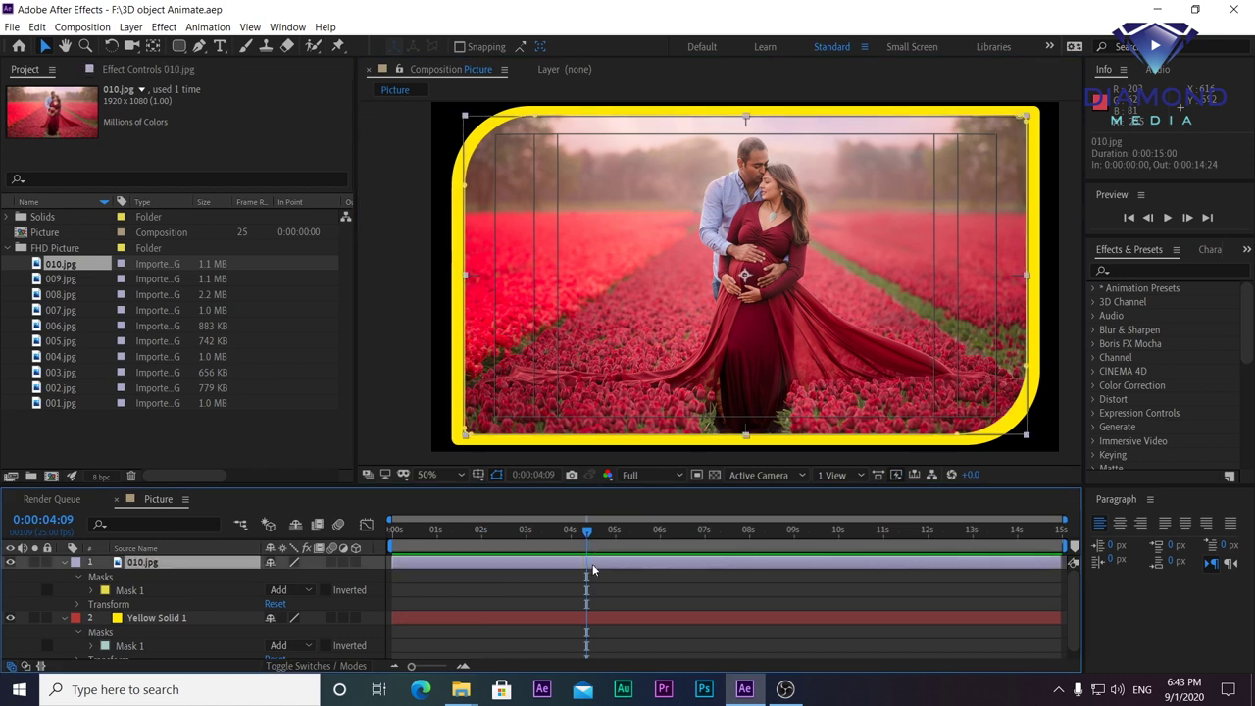
pyautogui.click(589, 617)
pyautogui.moveTo(438, 530); pyautogui.dragTo(393, 530)
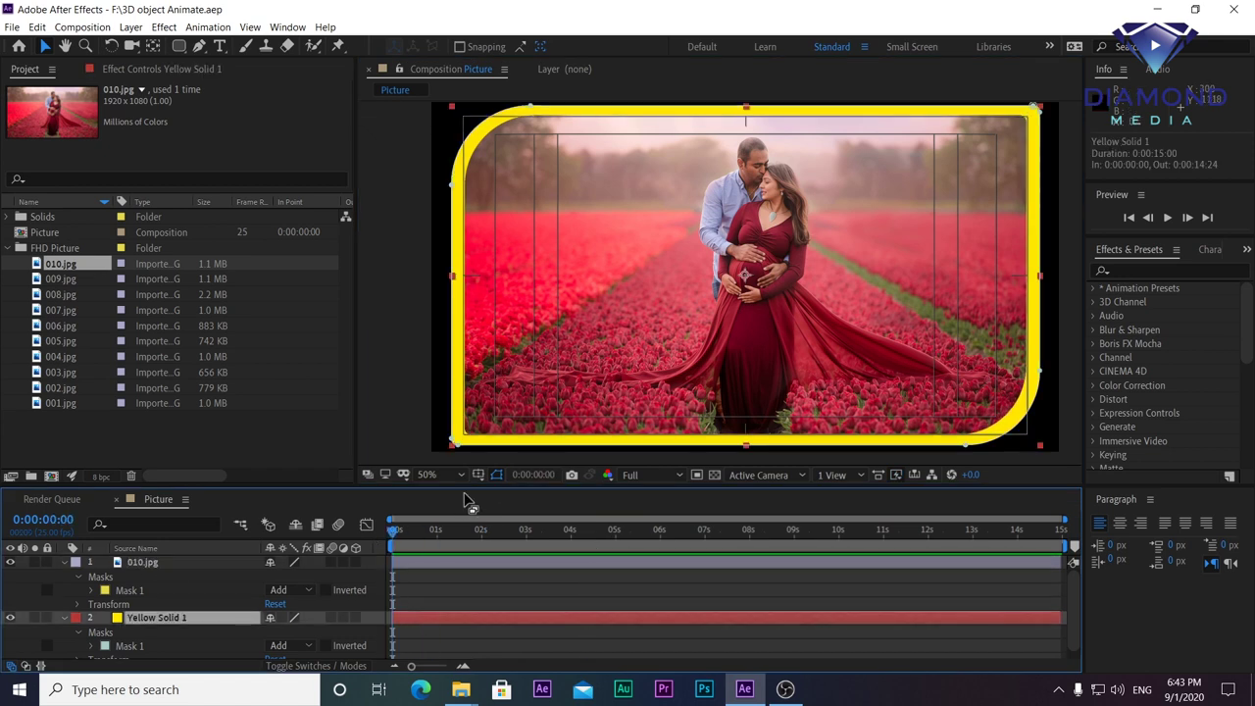
pyautogui.click(10, 563)
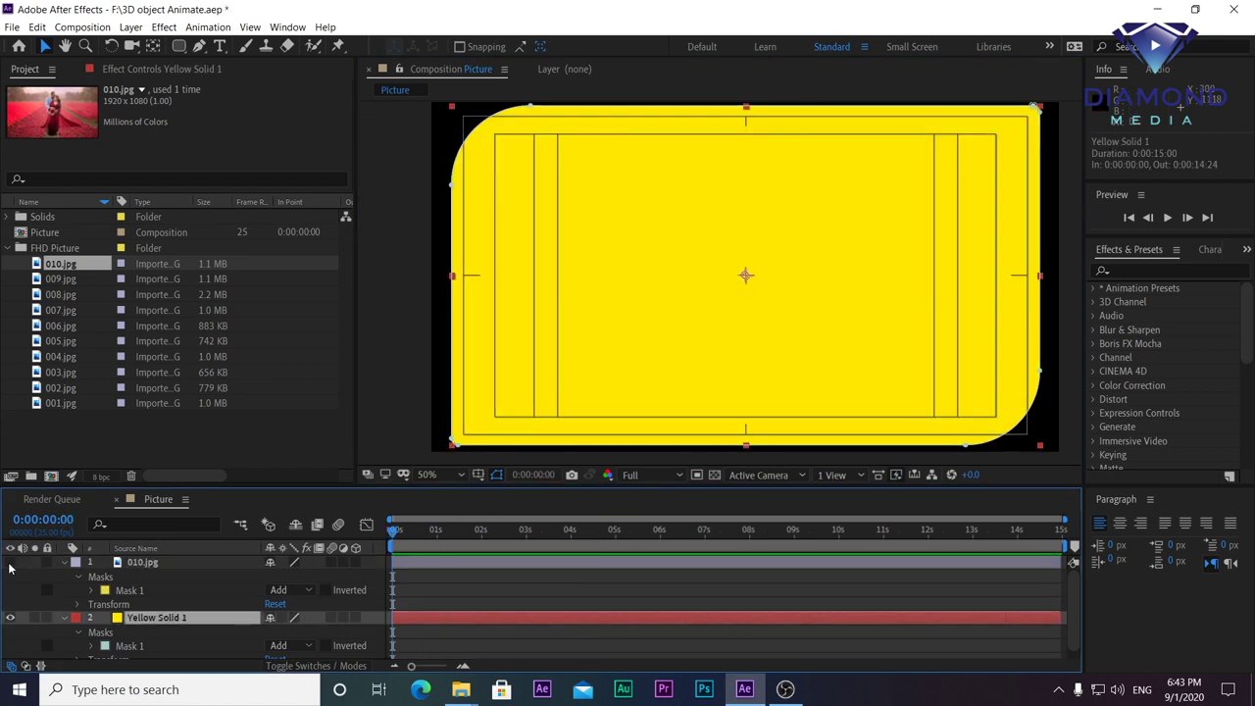
pyautogui.click(10, 563)
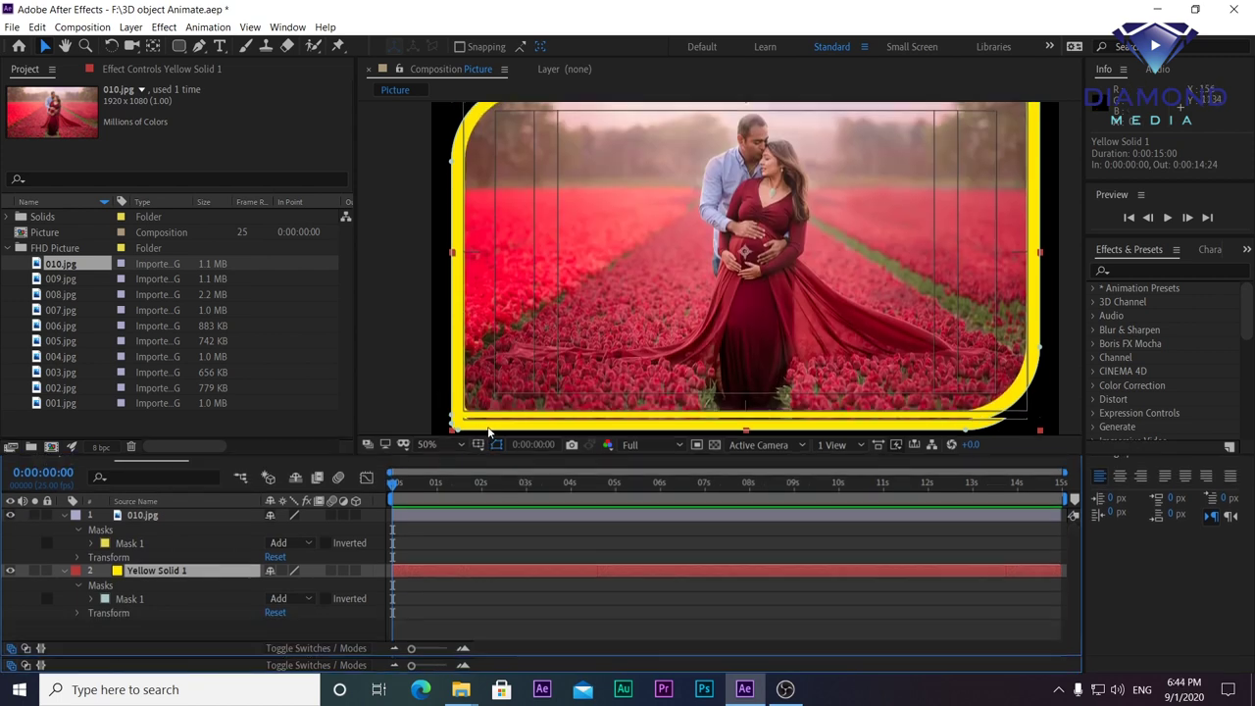
pyautogui.moveTo(472, 487); pyautogui.dragTo(471, 413)
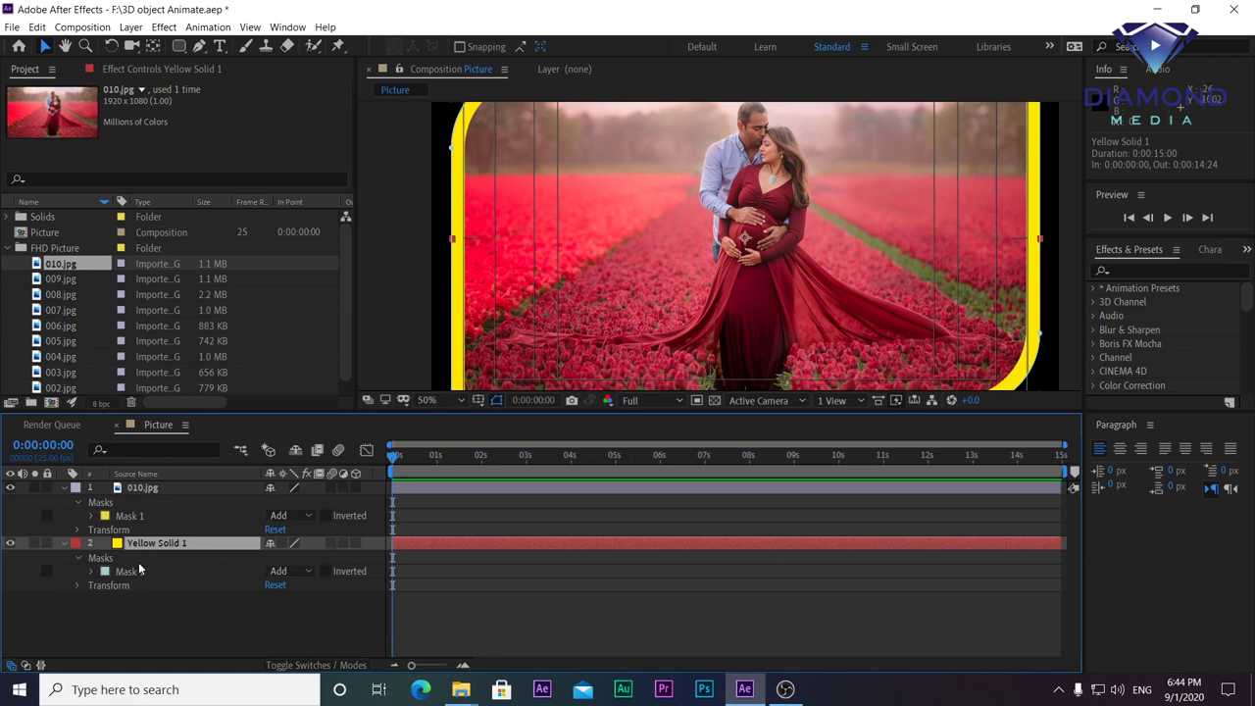
# Step: Copy 010.jpg's Mask 1 path and paste it onto Yellow Solid 1 as Mask 2
pyautogui.click(127, 516)
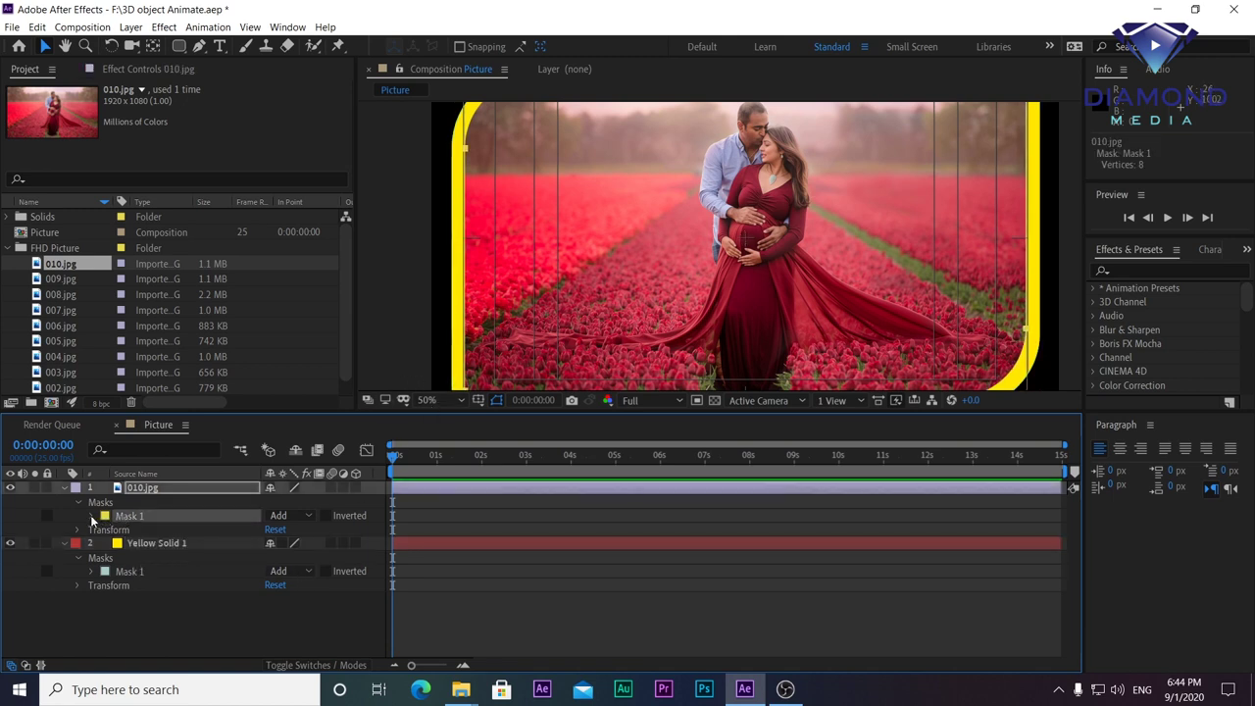
pyautogui.click(91, 515)
pyautogui.click(131, 530)
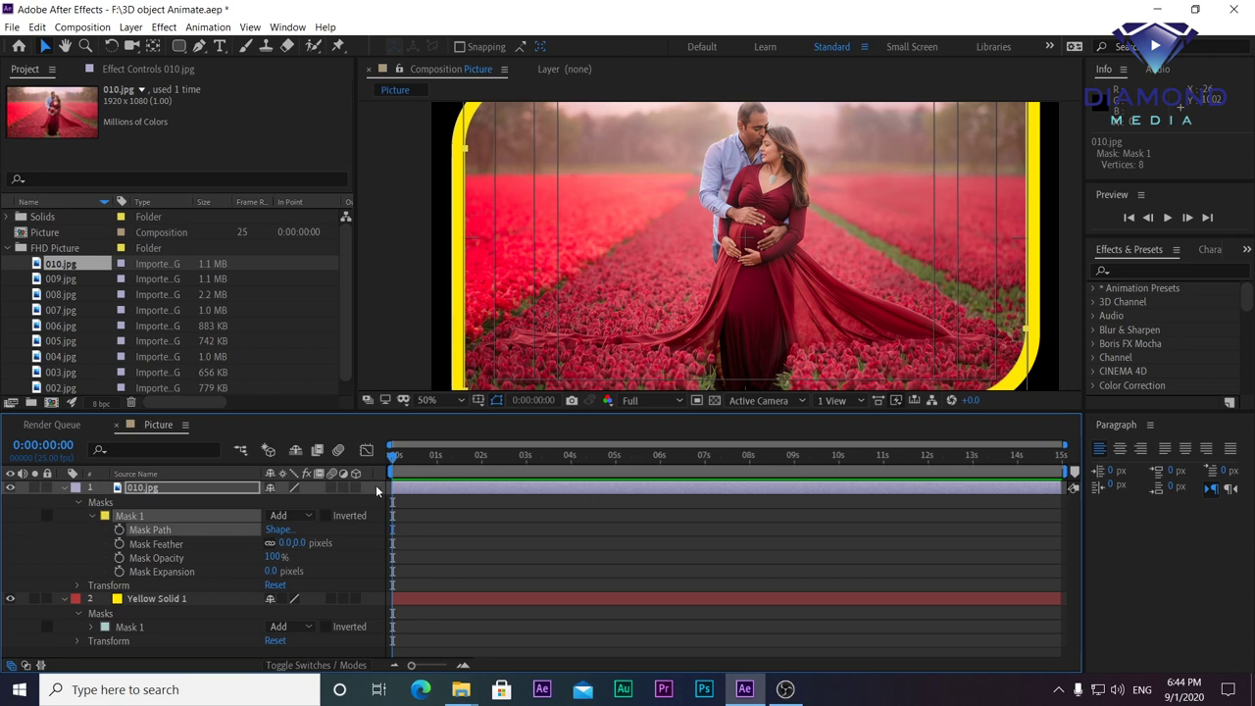
pyautogui.click(410, 597)
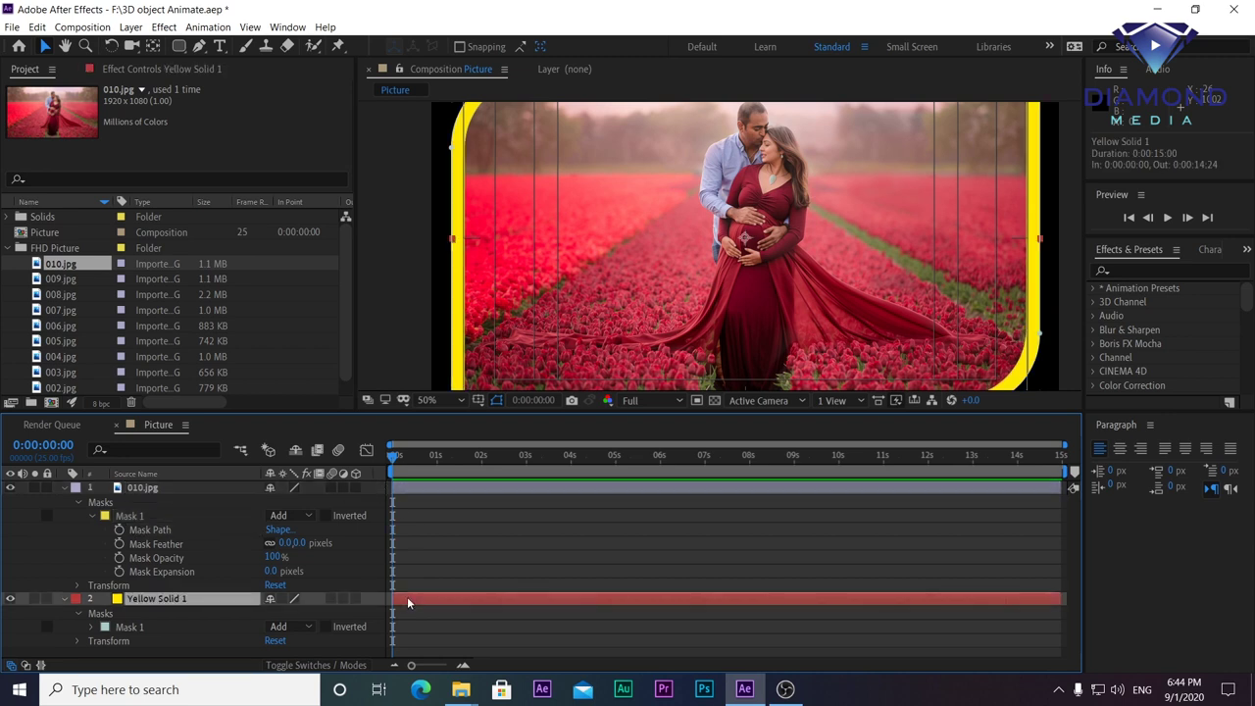
pyautogui.click(65, 488)
pyautogui.hotkey('ctrl', 'v')
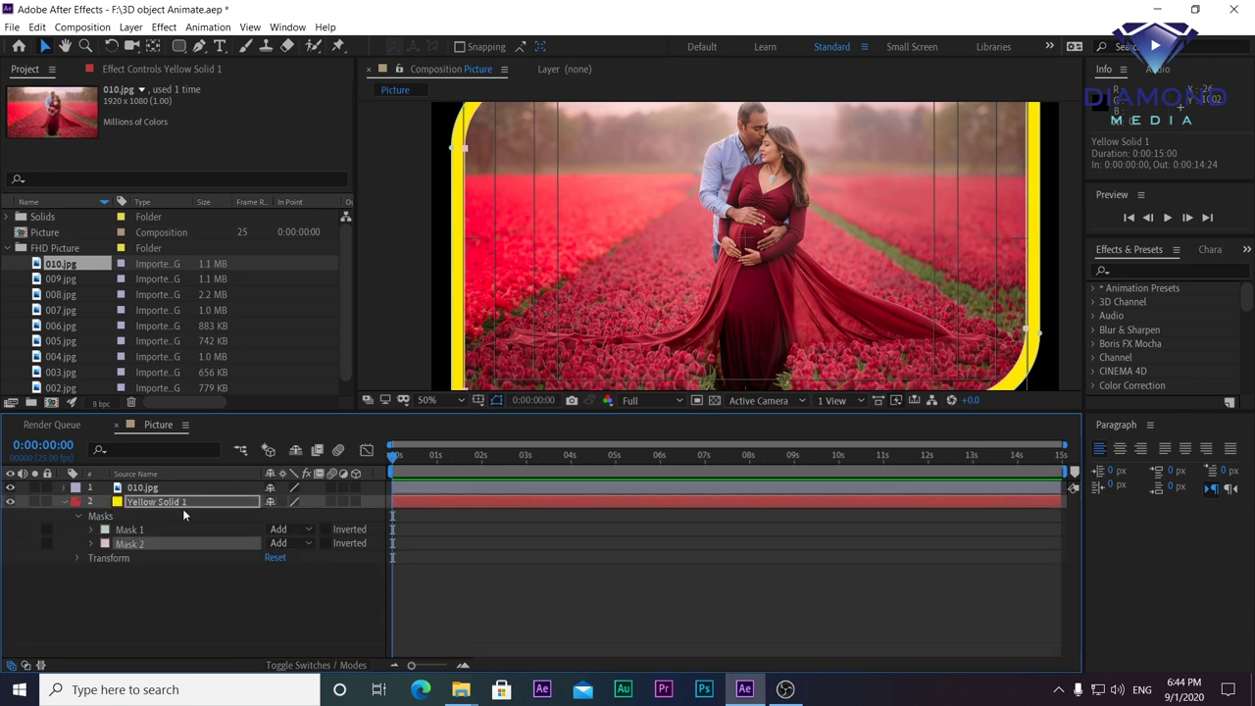
# Step: Set Mask 2 to Subtract, hollowing the solid into a thin yellow border
pyautogui.click(11, 488)
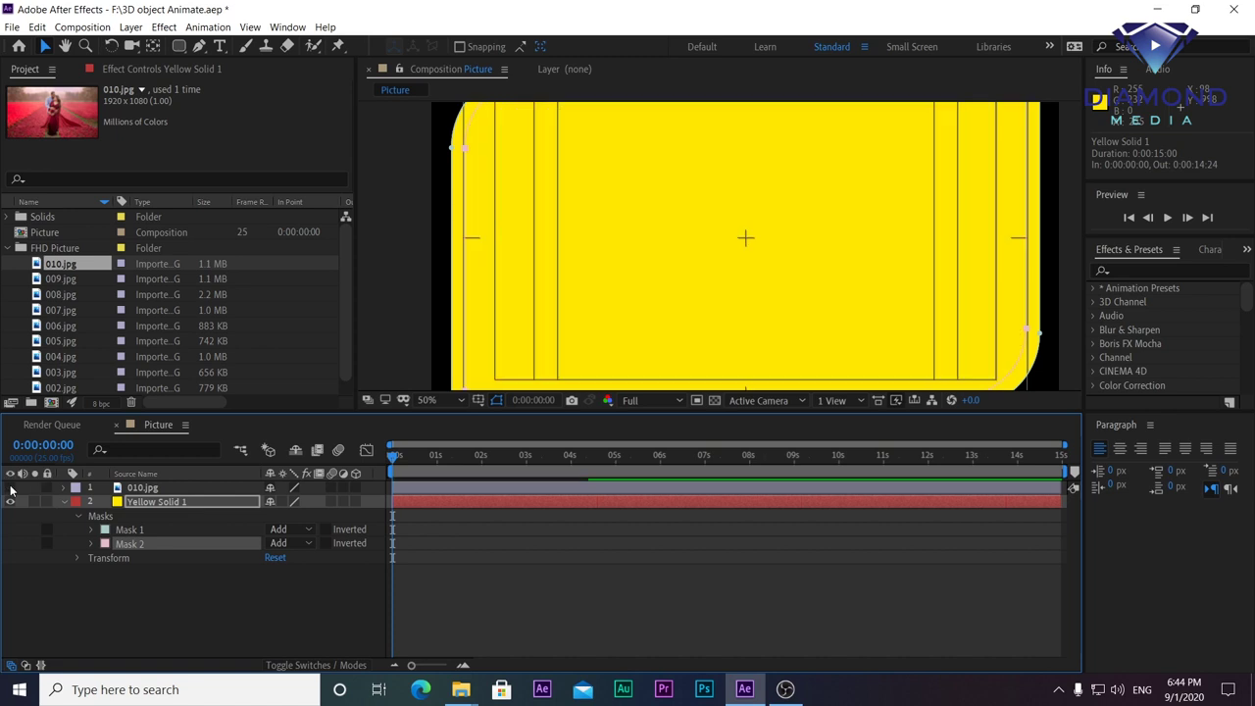
pyautogui.press(',')
pyautogui.press(',')
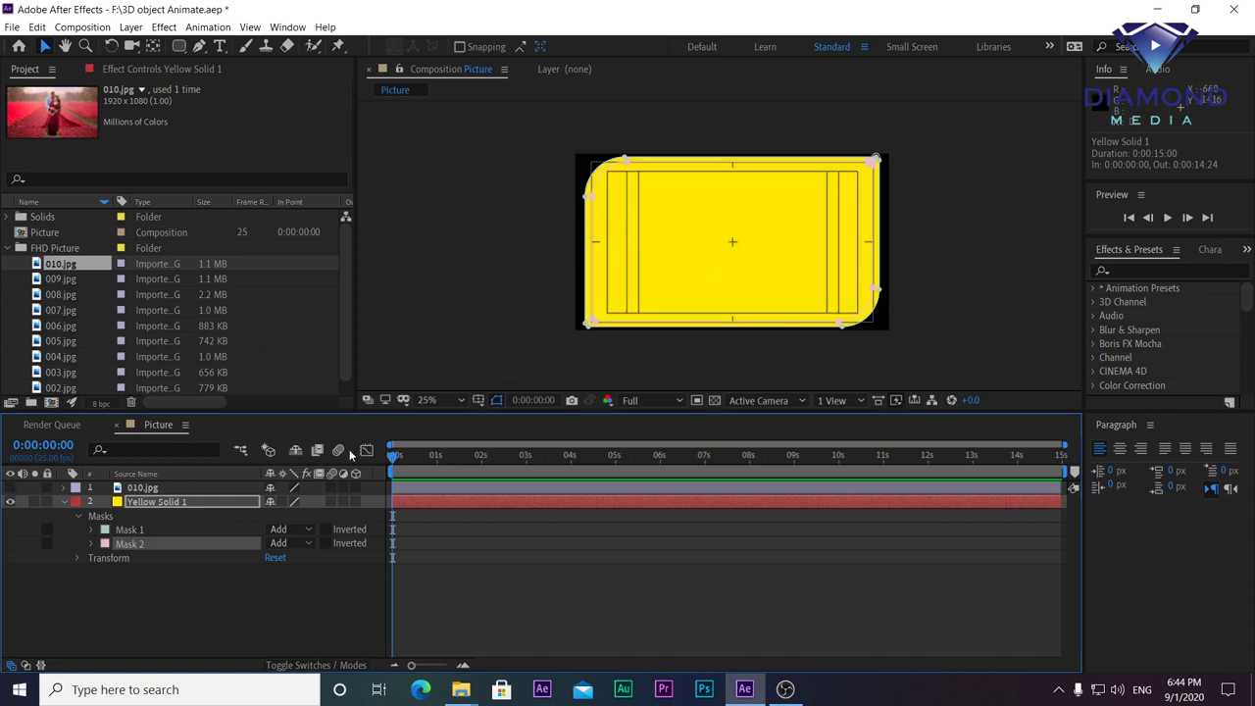
pyautogui.click(307, 543)
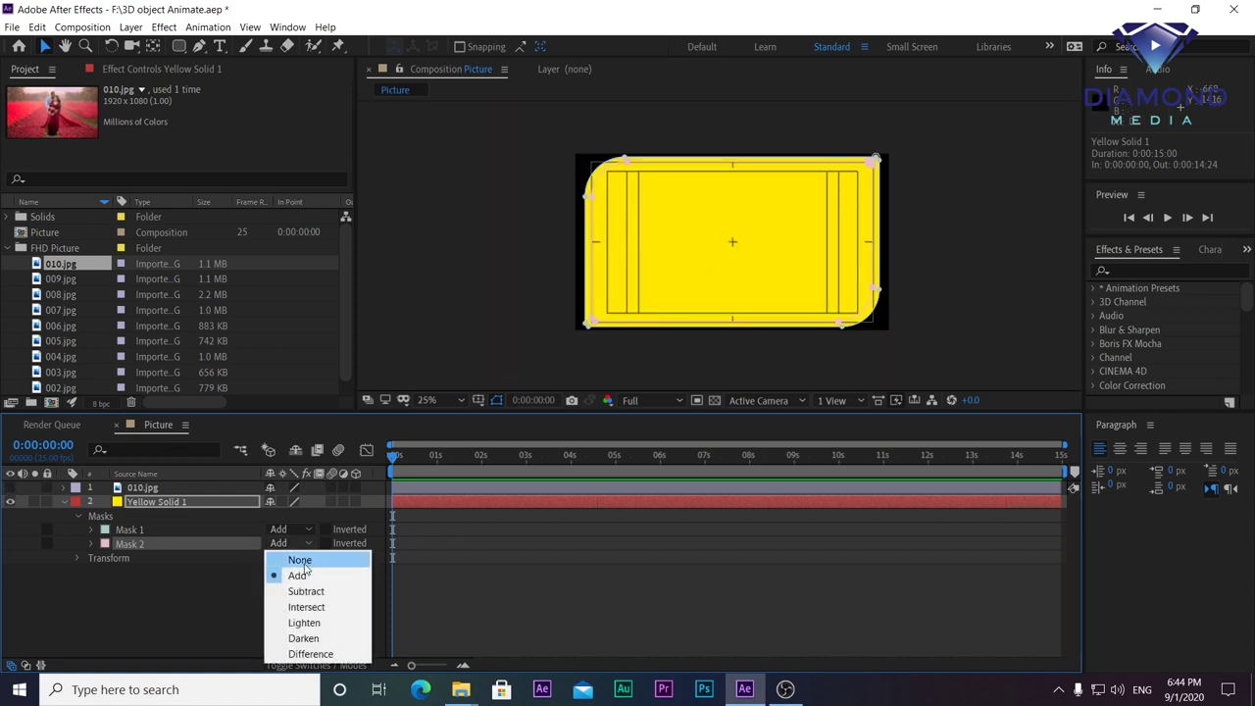
pyautogui.click(304, 591)
pyautogui.click(10, 487)
# Step: Enlarge the viewer, check the yellow border at 25% and 50%, and reselect Yellow Solid 1
pyautogui.press('.')
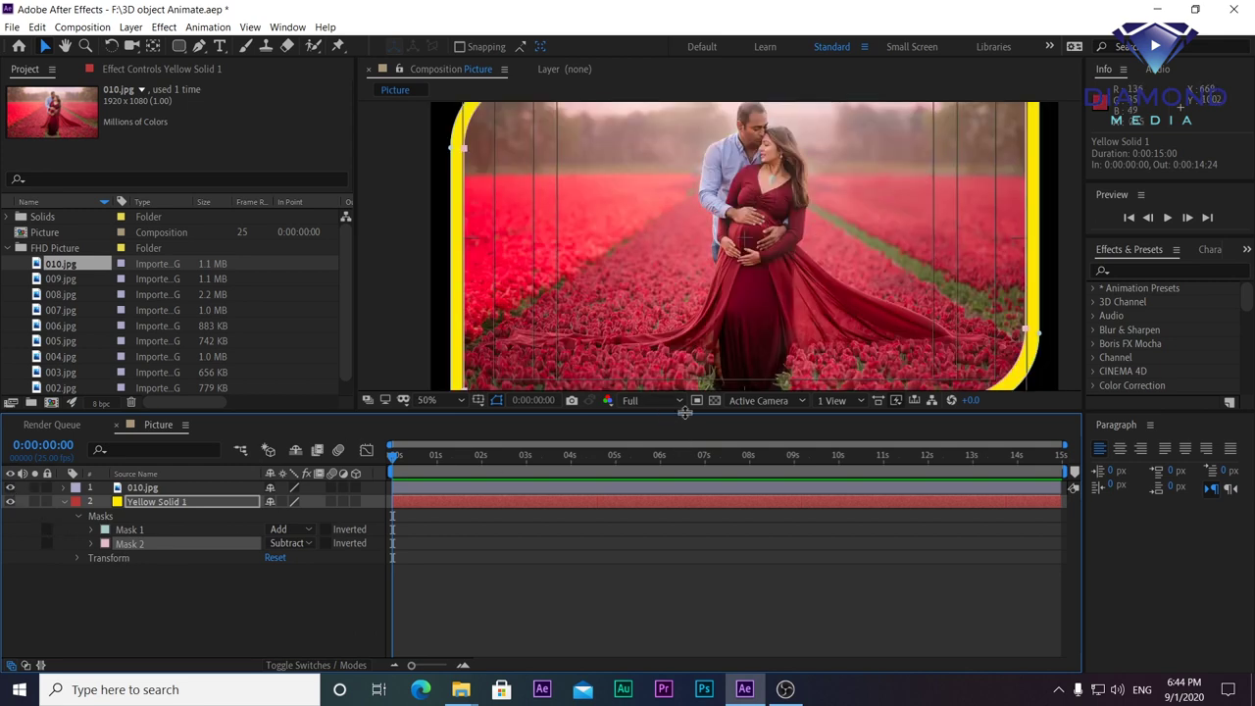
pyautogui.moveTo(685, 413); pyautogui.dragTo(684, 470)
pyautogui.press(',')
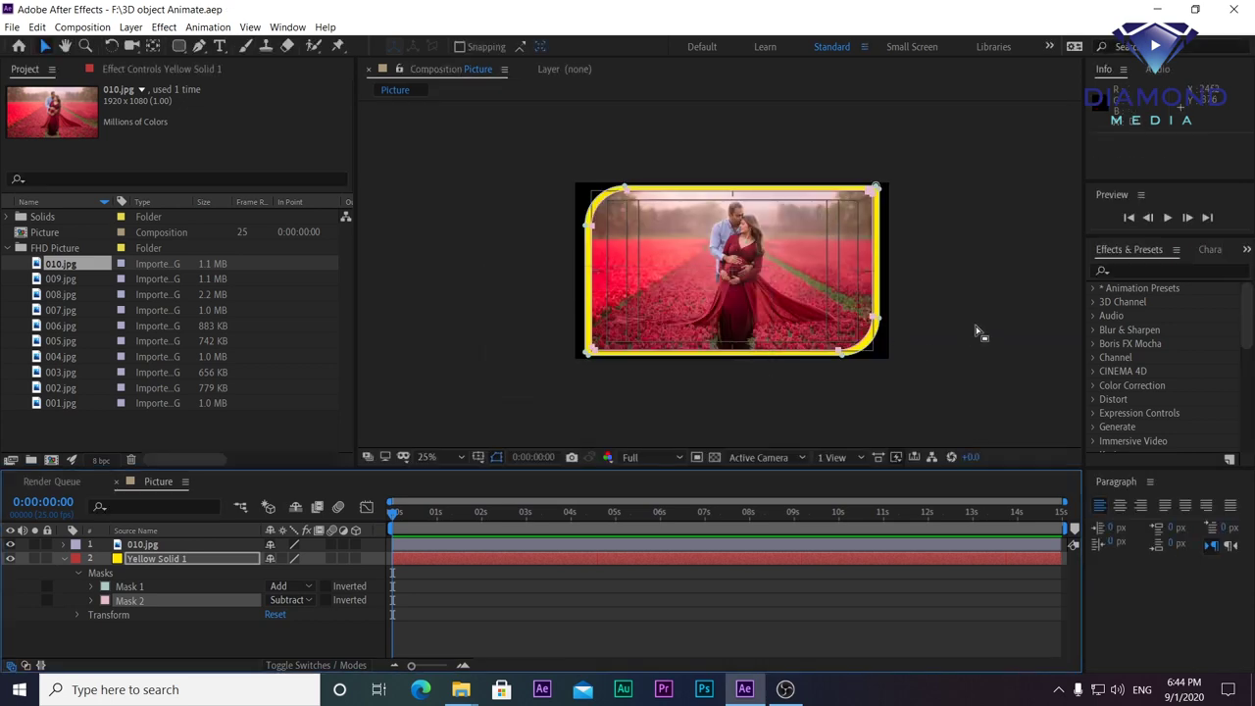
pyautogui.click(979, 334)
pyautogui.click(485, 557)
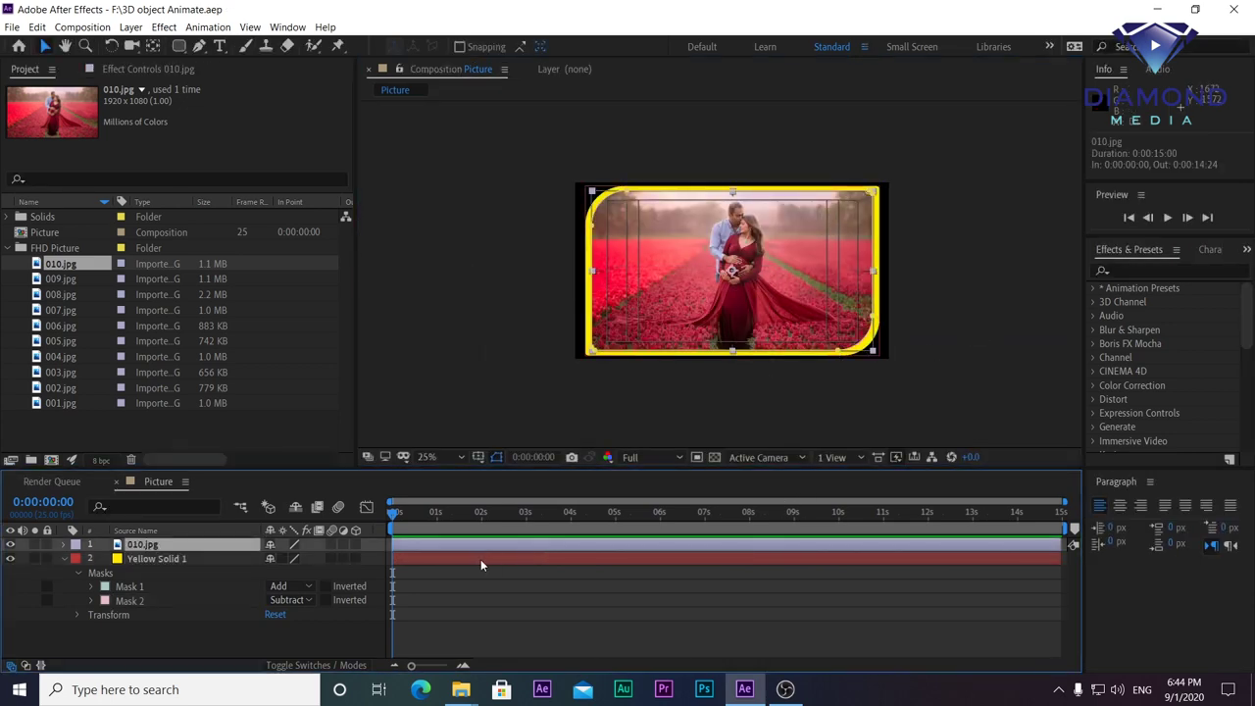
pyautogui.press('.')
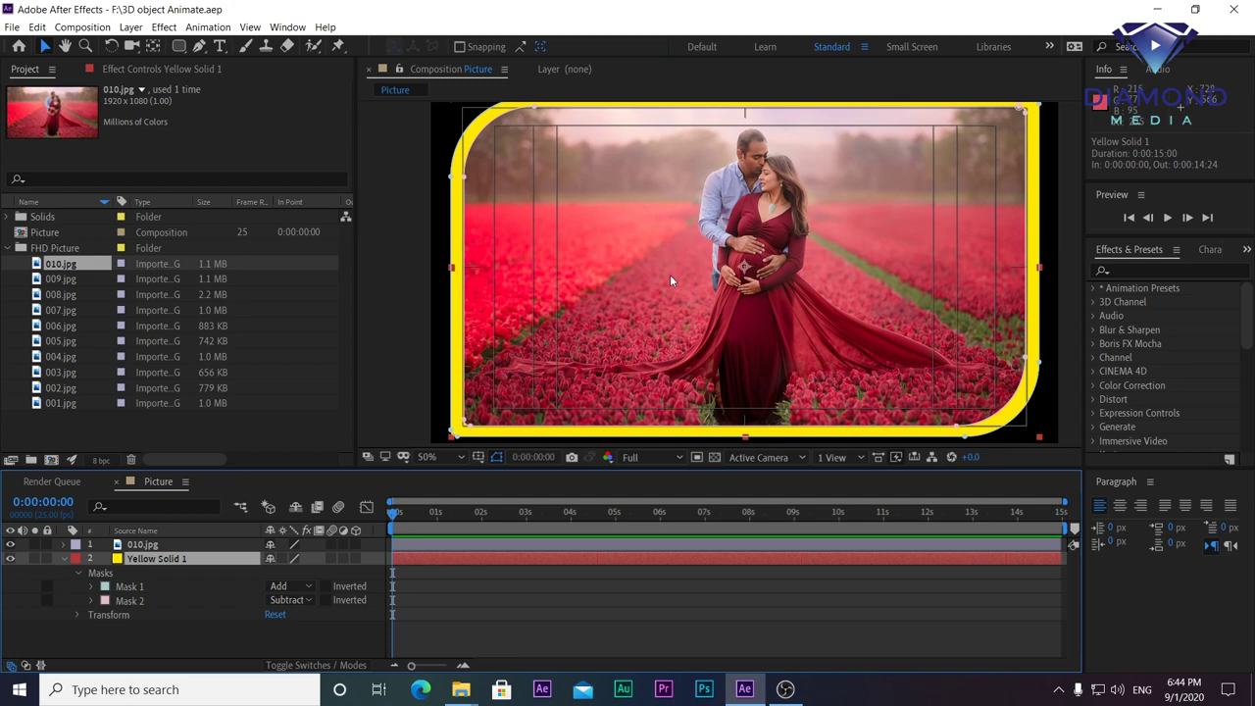
pyautogui.click(164, 28)
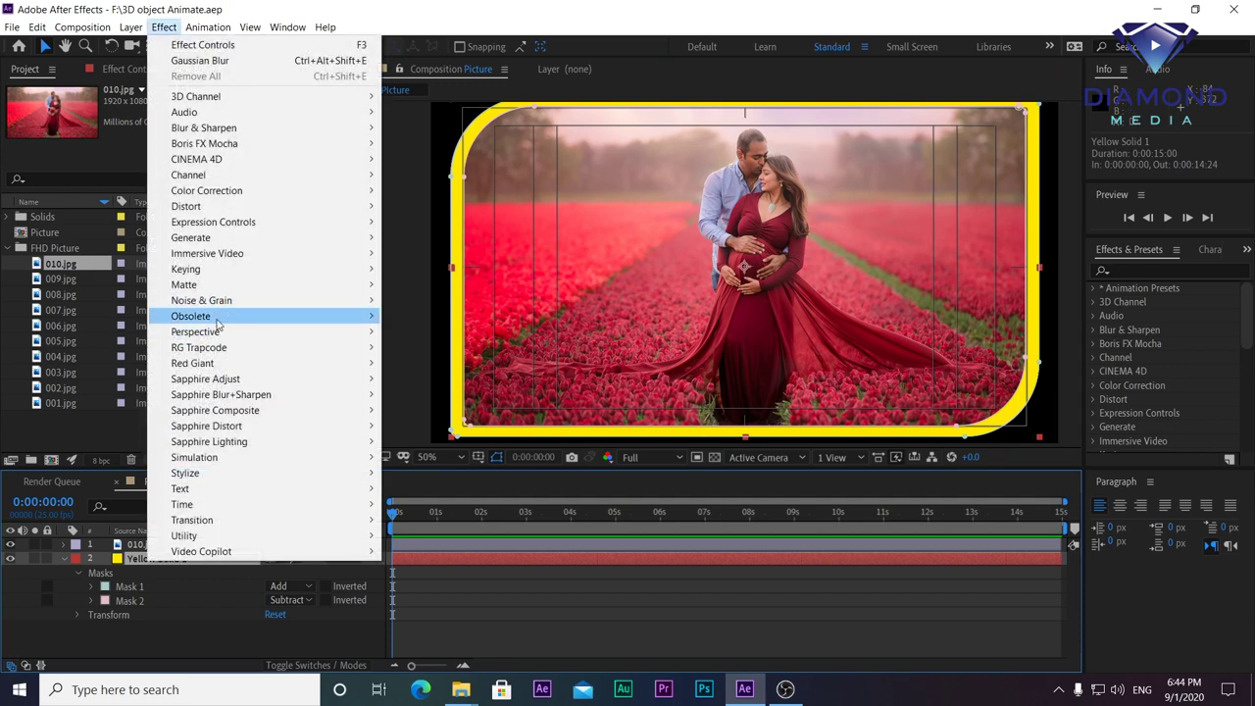
# Step: Apply Bevel Alpha to the yellow frame and set its edge thickness to 10.00
pyautogui.moveTo(218, 333)
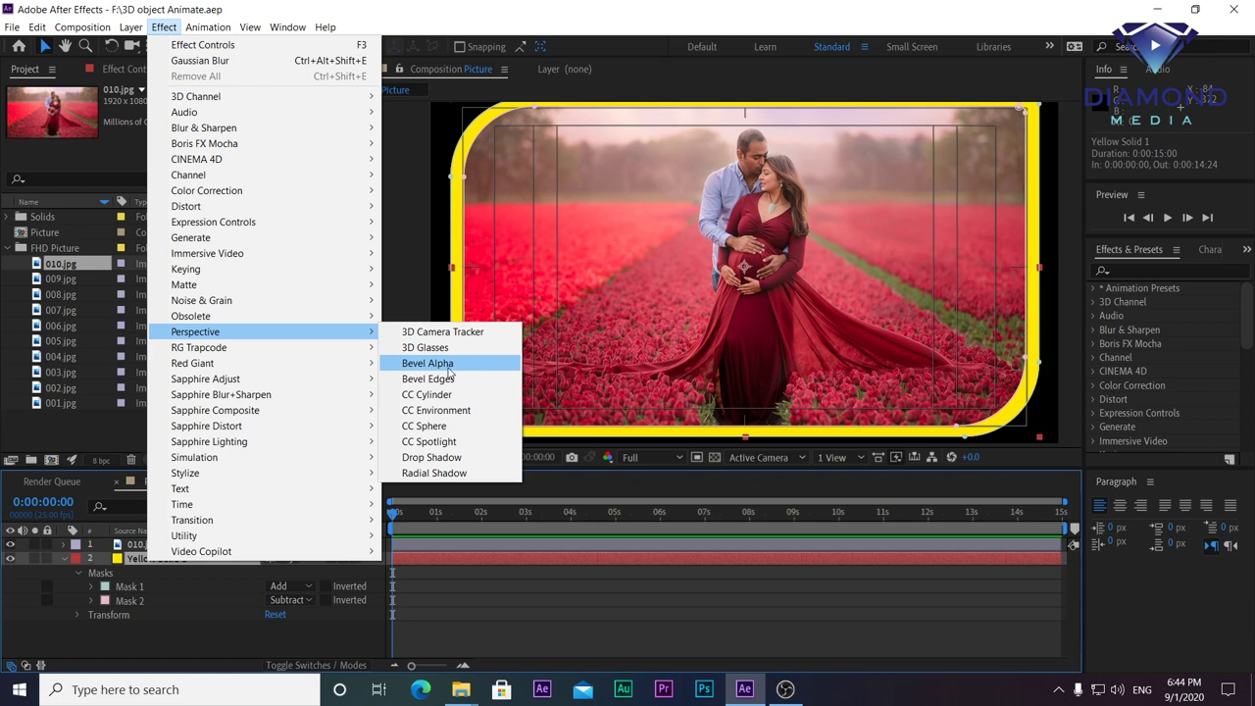
pyautogui.click(429, 364)
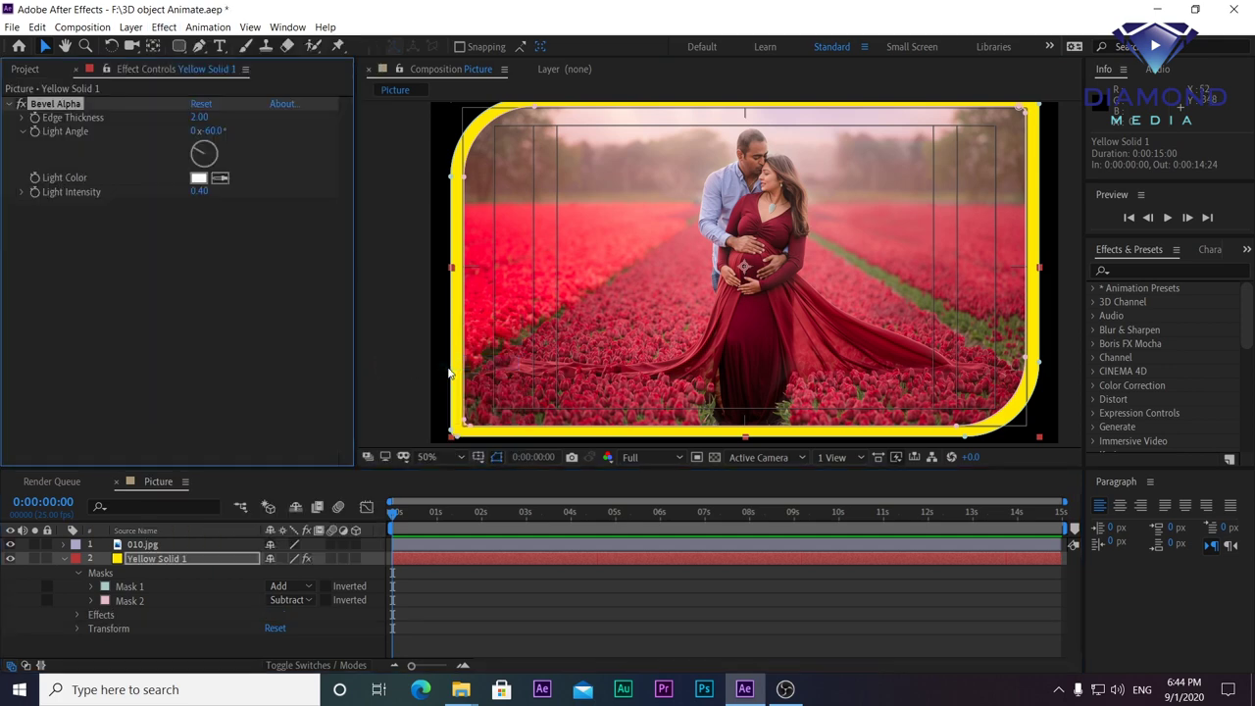
pyautogui.moveTo(218, 118); pyautogui.dragTo(283, 121)
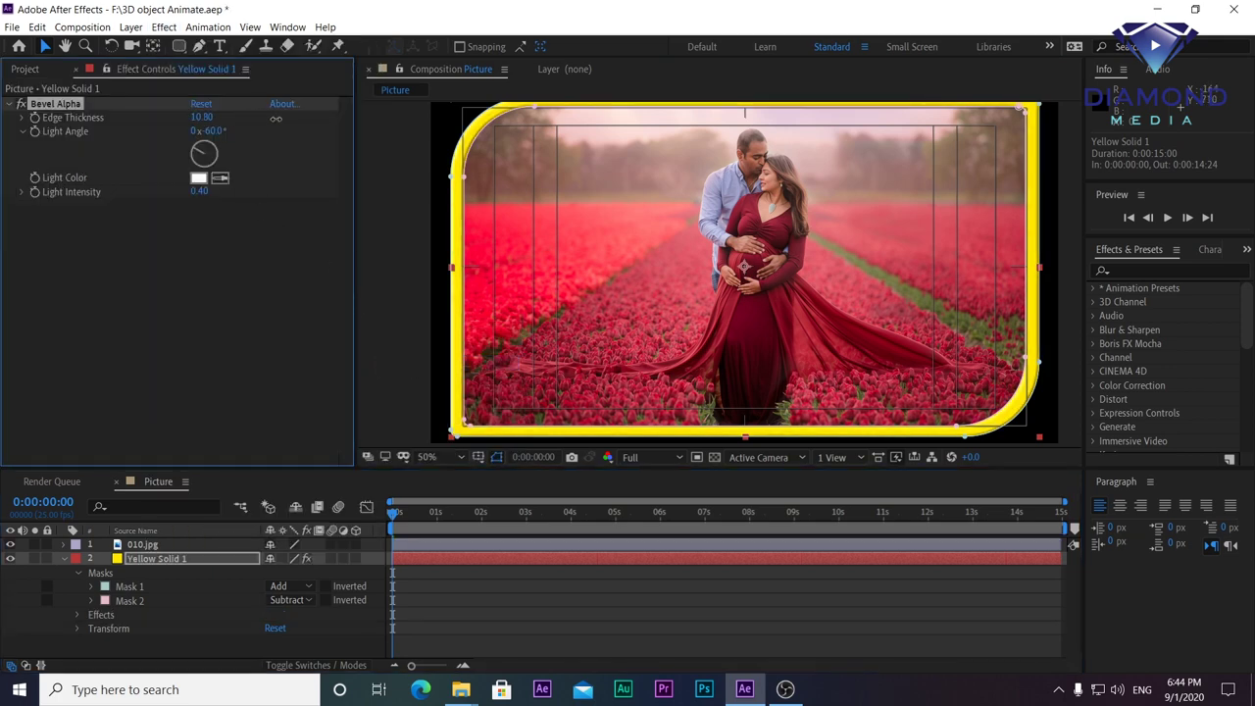
pyautogui.scroll(2, 546, 372)
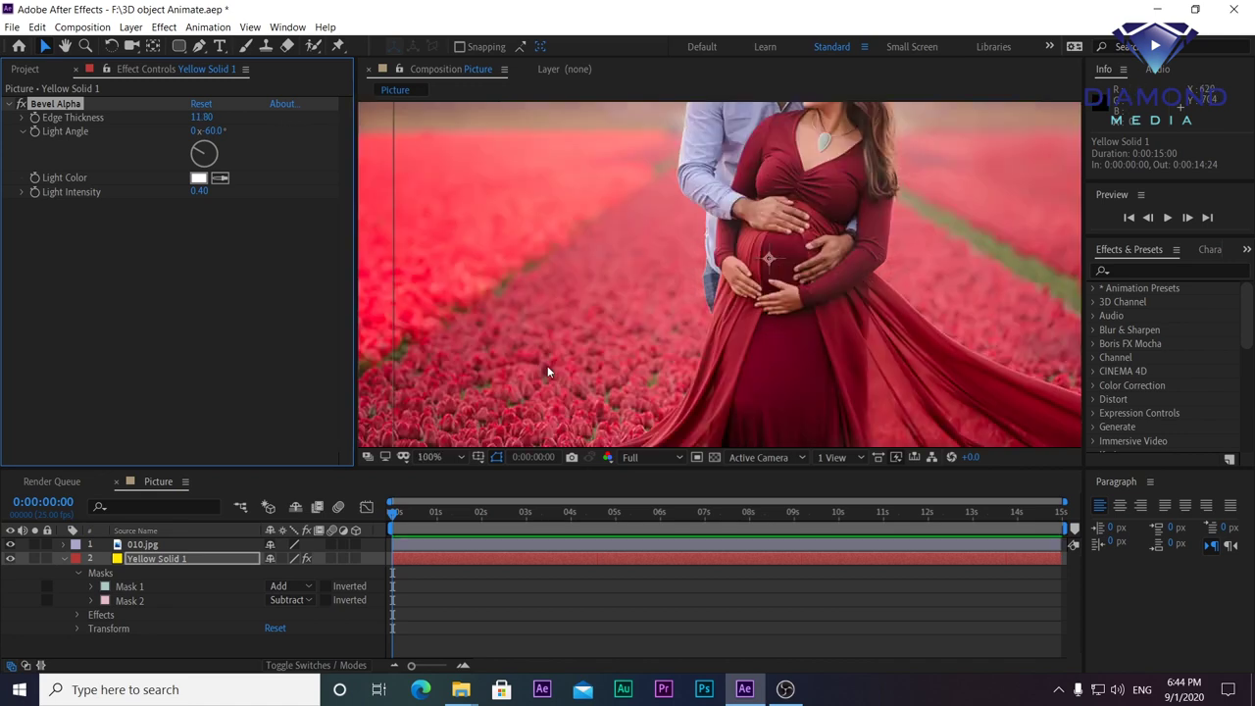
pyautogui.moveTo(547, 373); pyautogui.dragTo(771, 412)
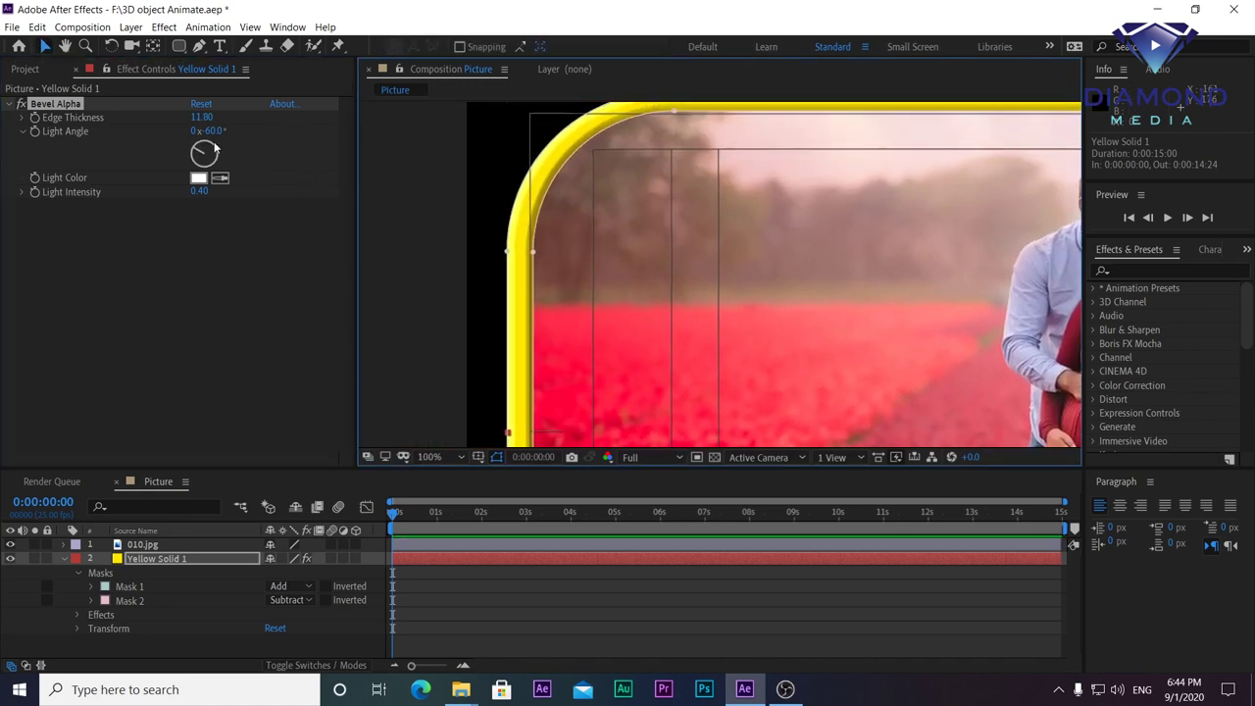
pyautogui.moveTo(201, 117)
pyautogui.mouseDown()
pyautogui.moveTo(183, 122)
pyautogui.moveTo(201, 116)
pyautogui.mouseUp()
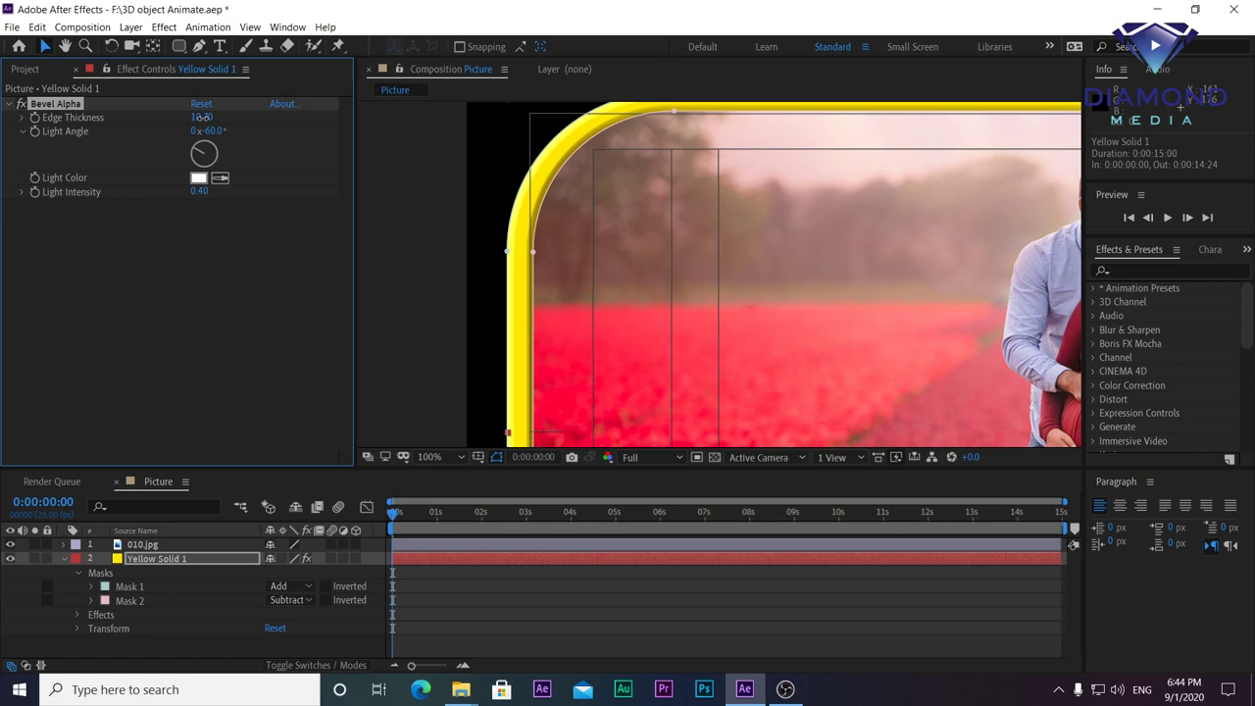
# Step: Fit the whole framed picture in view and save the project
pyautogui.scroll(-4, 715, 272)
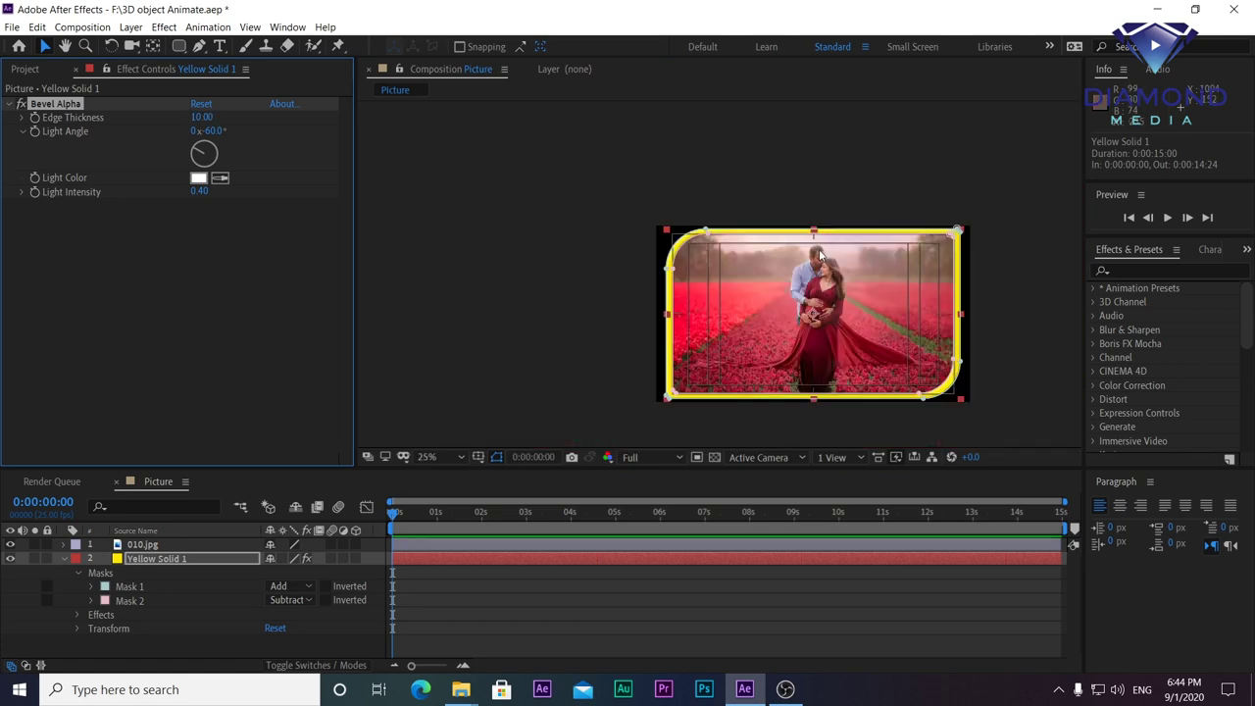
pyautogui.moveTo(849, 289); pyautogui.dragTo(689, 232)
pyautogui.scroll(2, 693, 236)
pyautogui.hotkey('shift', '/')
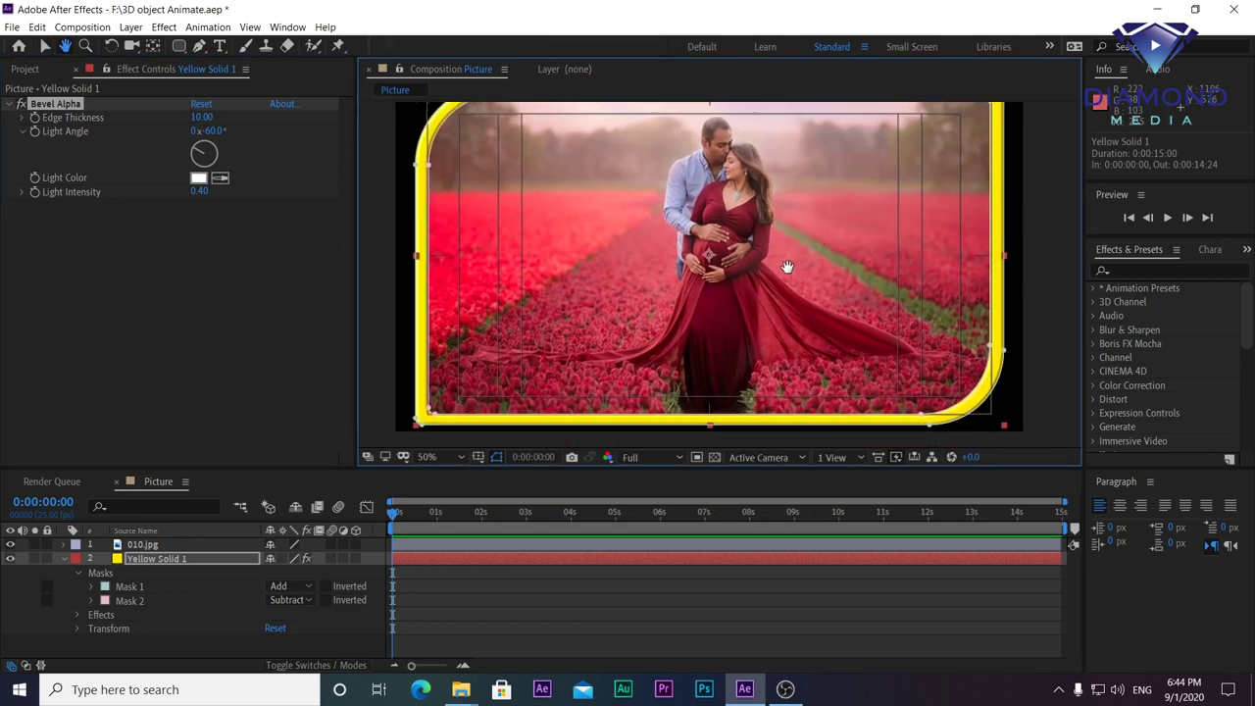
pyautogui.hotkey('ctrl', 's')
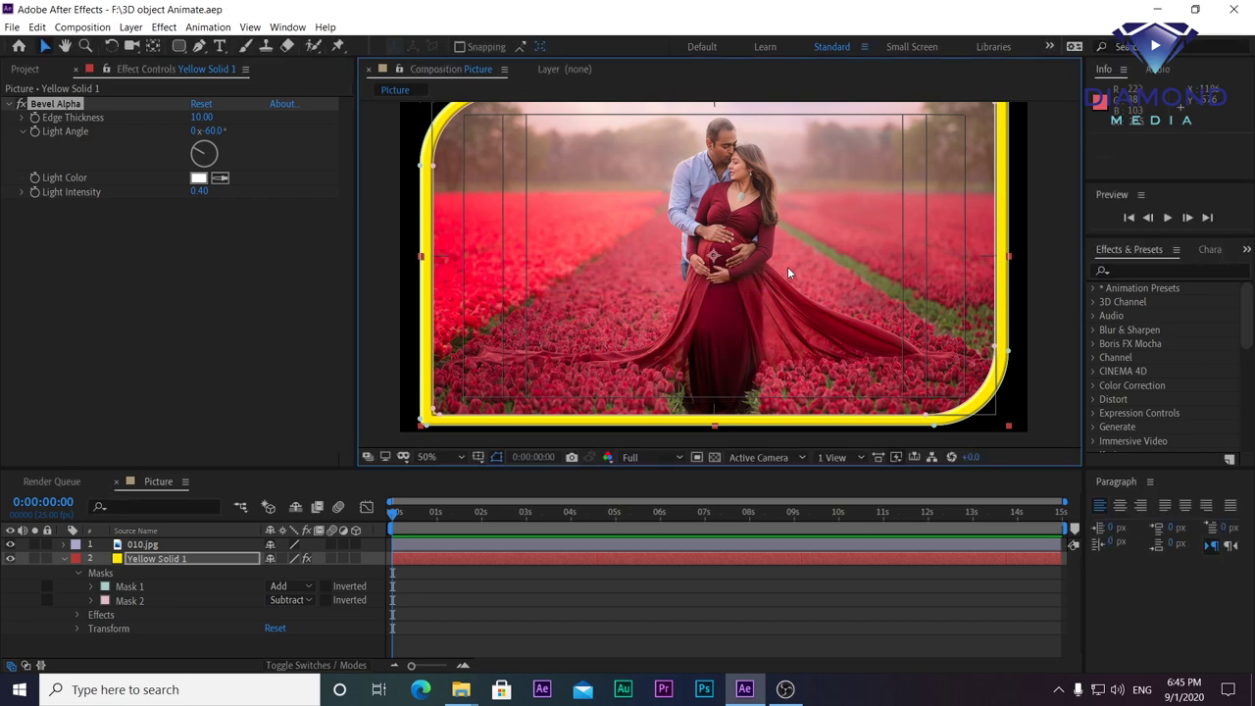
pyautogui.click(163, 26)
pyautogui.moveTo(211, 238)
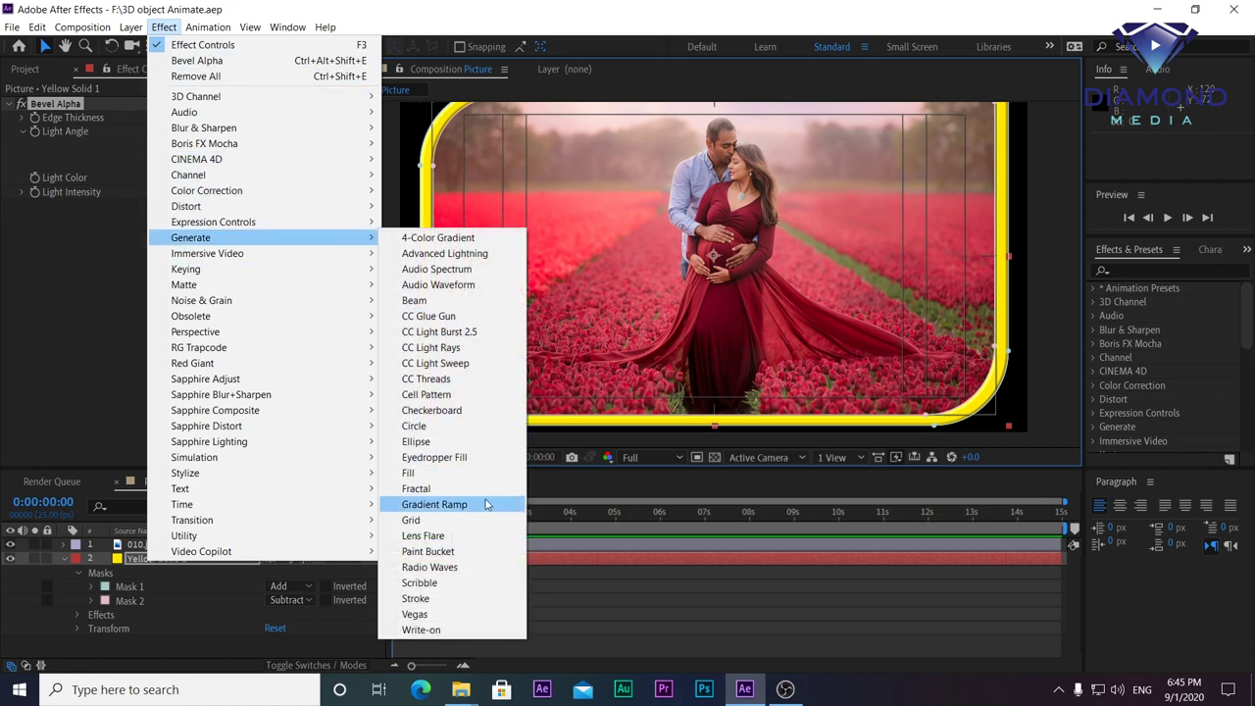
# Step: Apply a Gradient Ramp to the frame with a bright yellow start colour
pyautogui.click(435, 504)
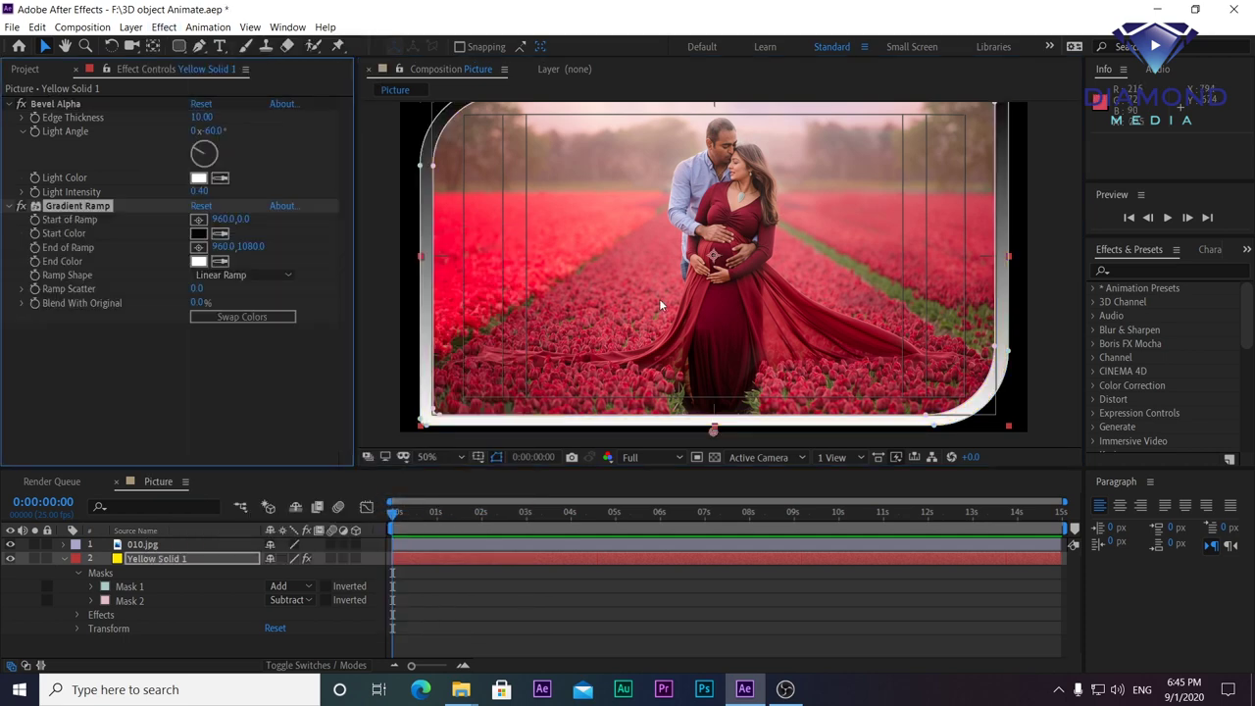
pyautogui.click(199, 234)
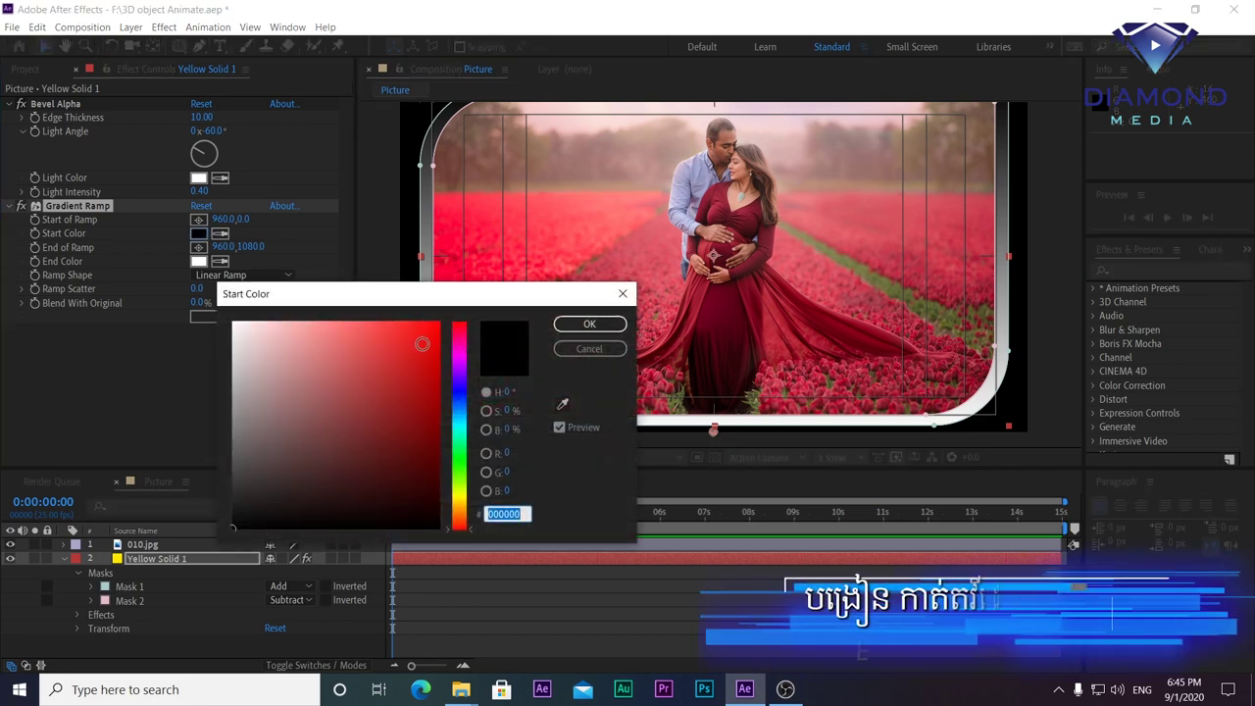
pyautogui.click(459, 498)
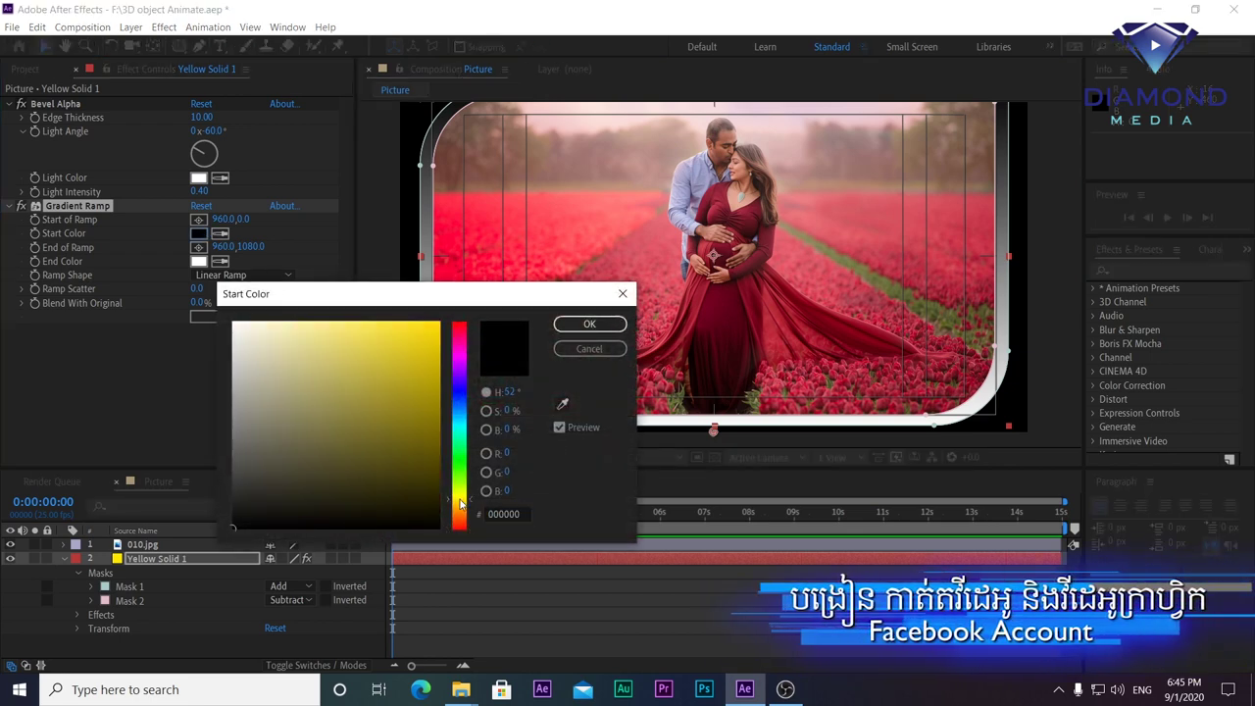
pyautogui.moveTo(425, 359); pyautogui.dragTo(461, 288)
pyautogui.click(589, 324)
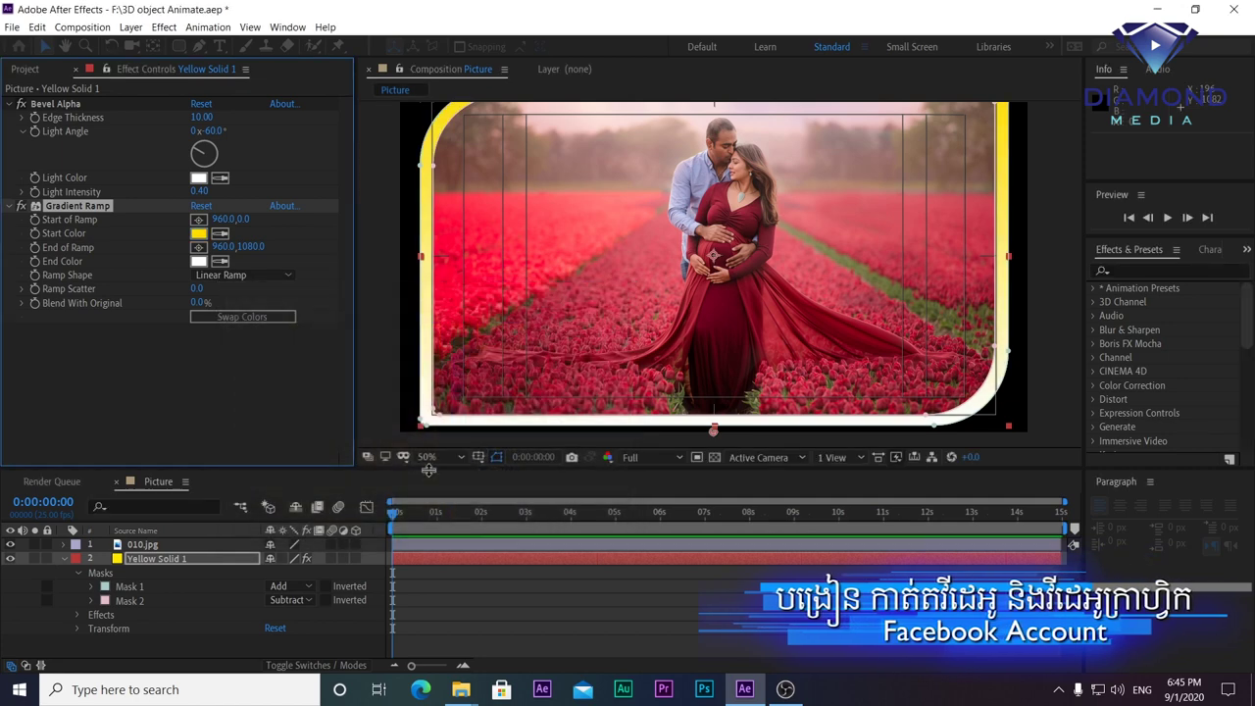
# Step: Set the Gradient Ramp's end colour to orange
pyautogui.click(199, 261)
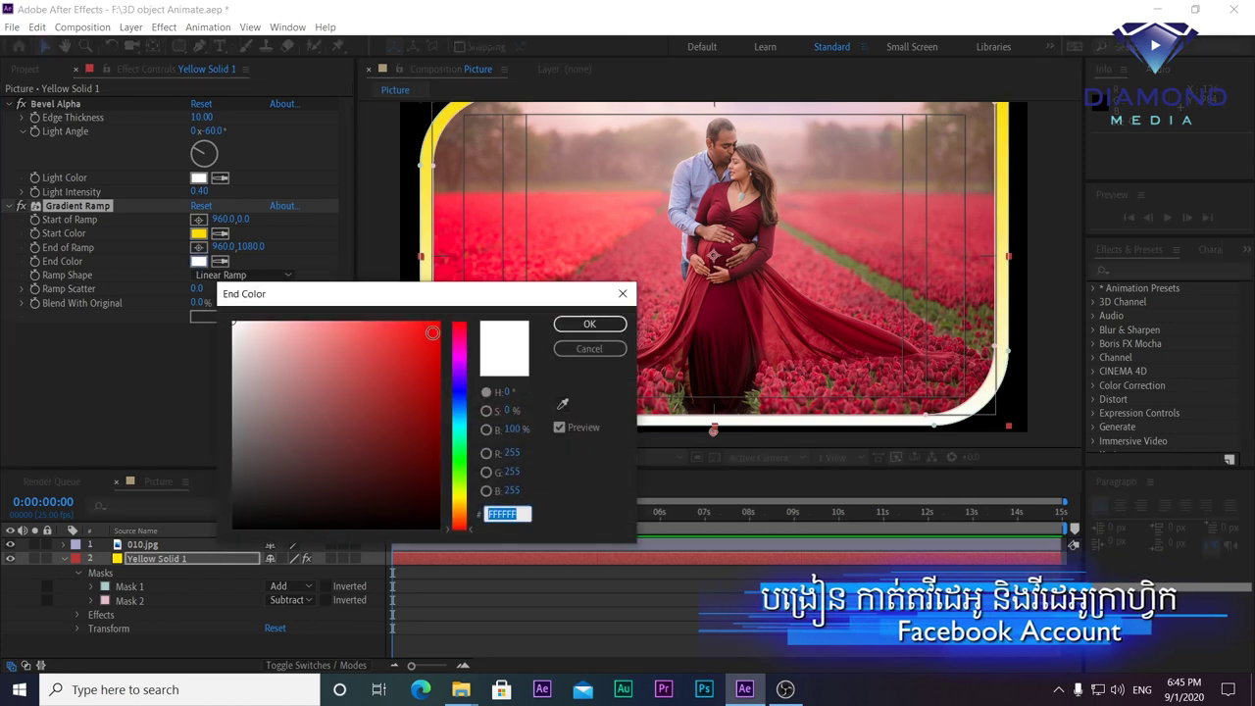
pyautogui.click(439, 321)
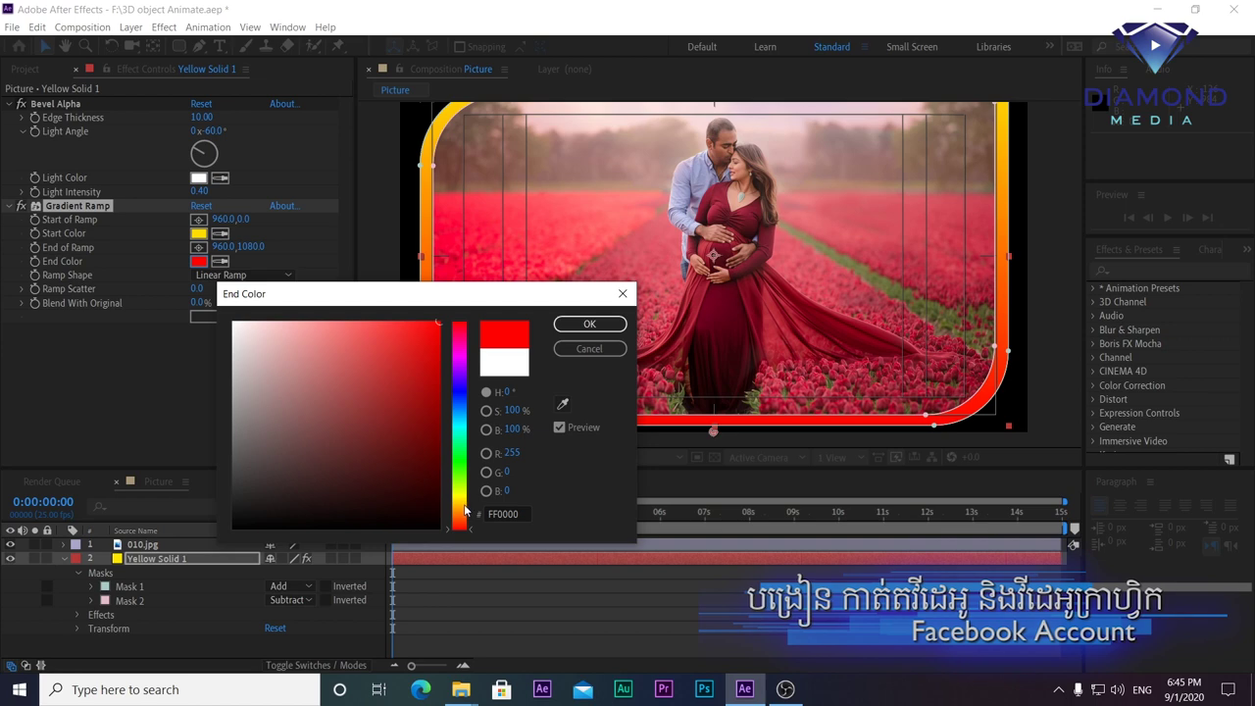
pyautogui.click(459, 499)
pyautogui.click(458, 516)
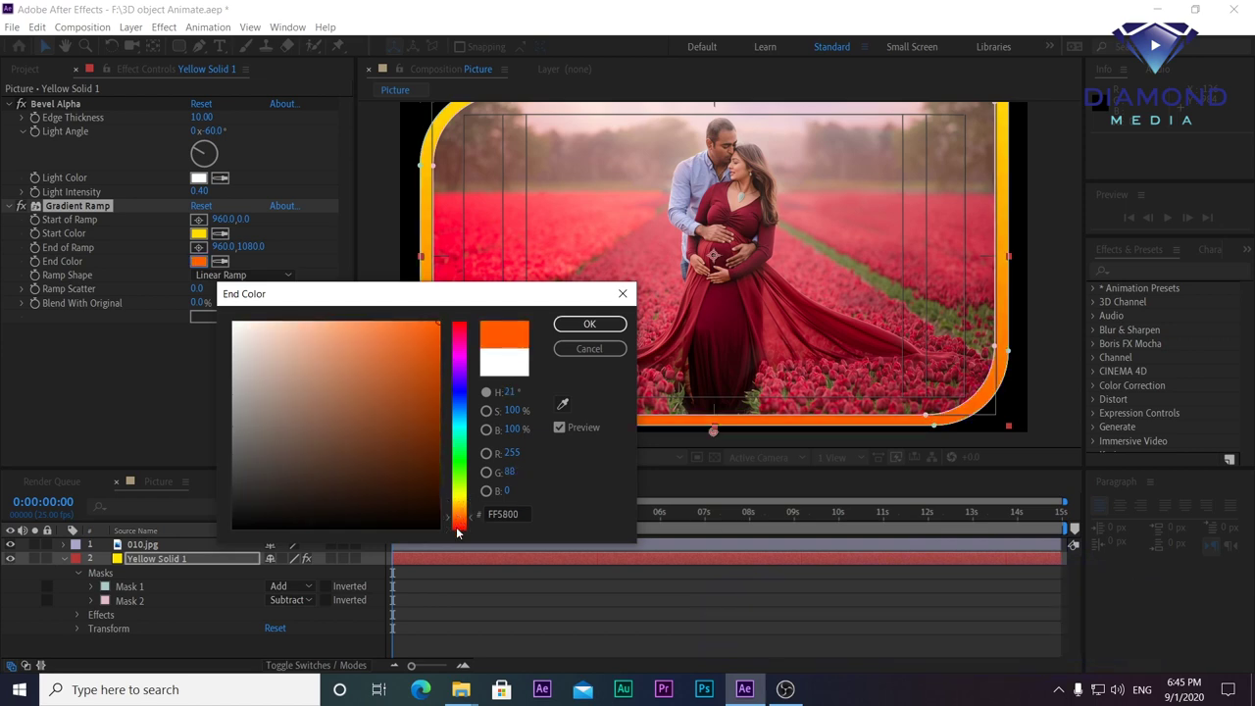
pyautogui.click(463, 512)
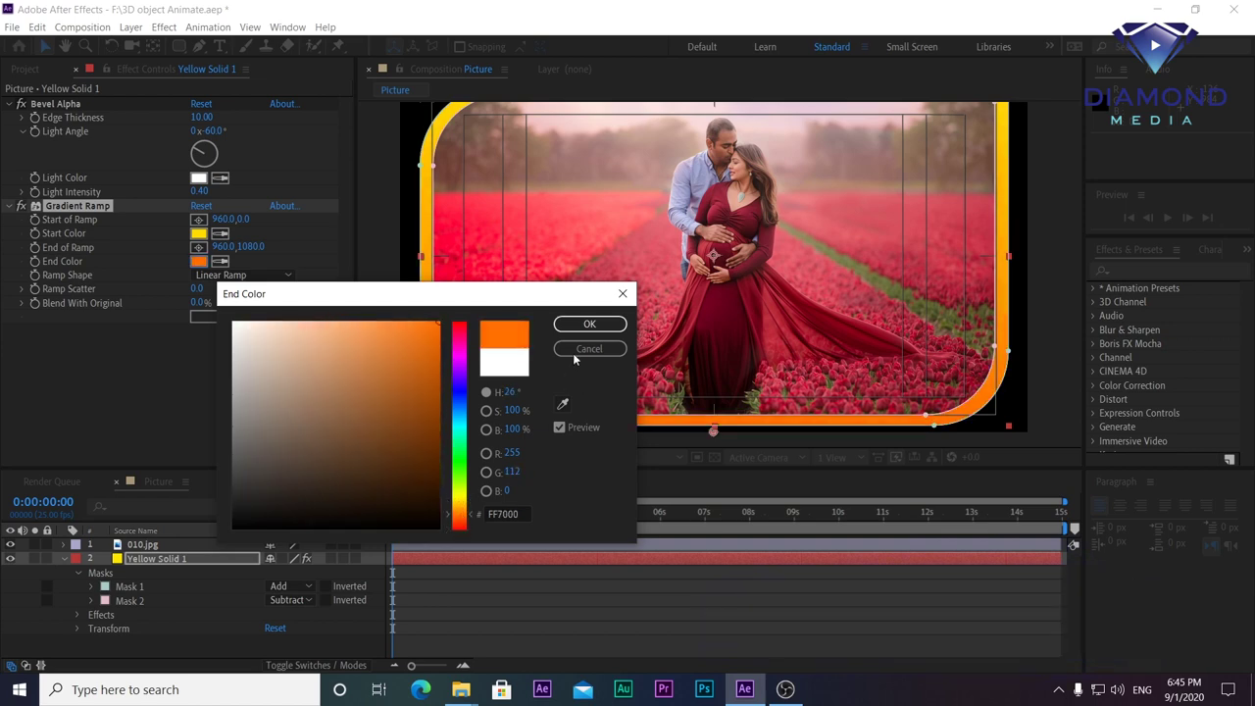
pyautogui.click(587, 323)
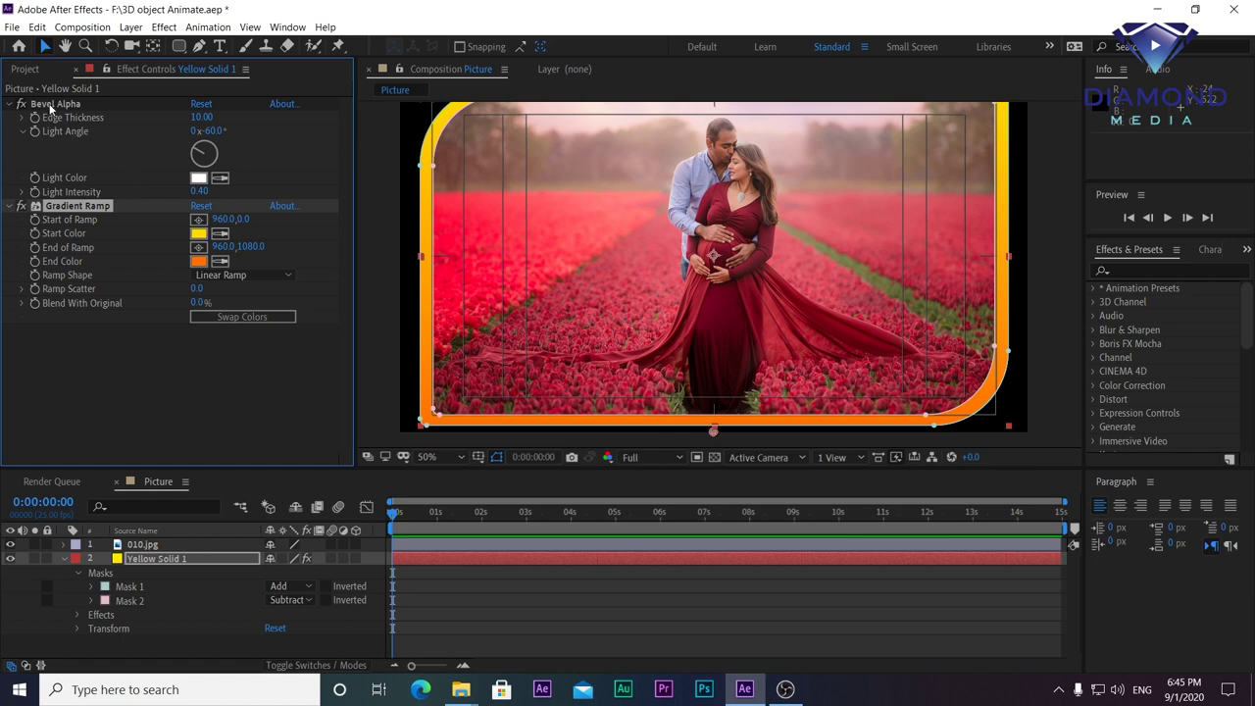
# Step: Move Bevel Alpha below Gradient Ramp and reduce its edge thickness to 7.60
pyautogui.moveTo(51, 104); pyautogui.dragTo(71, 323)
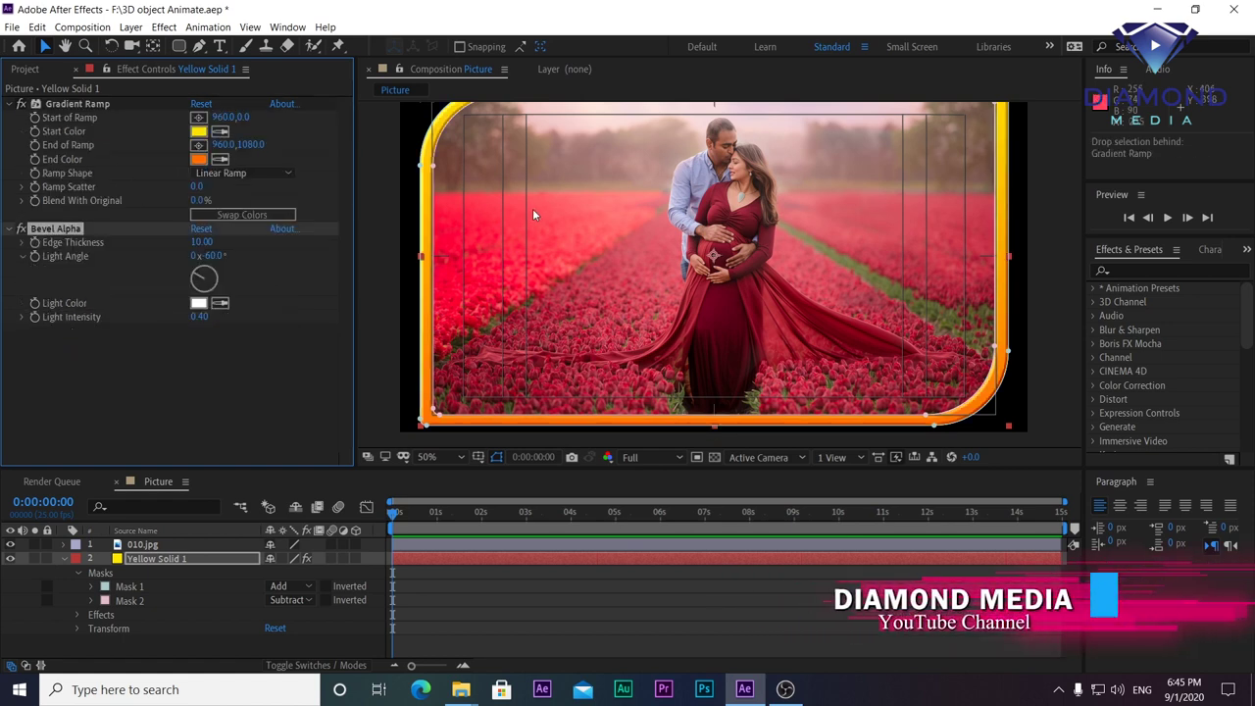
pyautogui.press(',')
pyautogui.press(',')
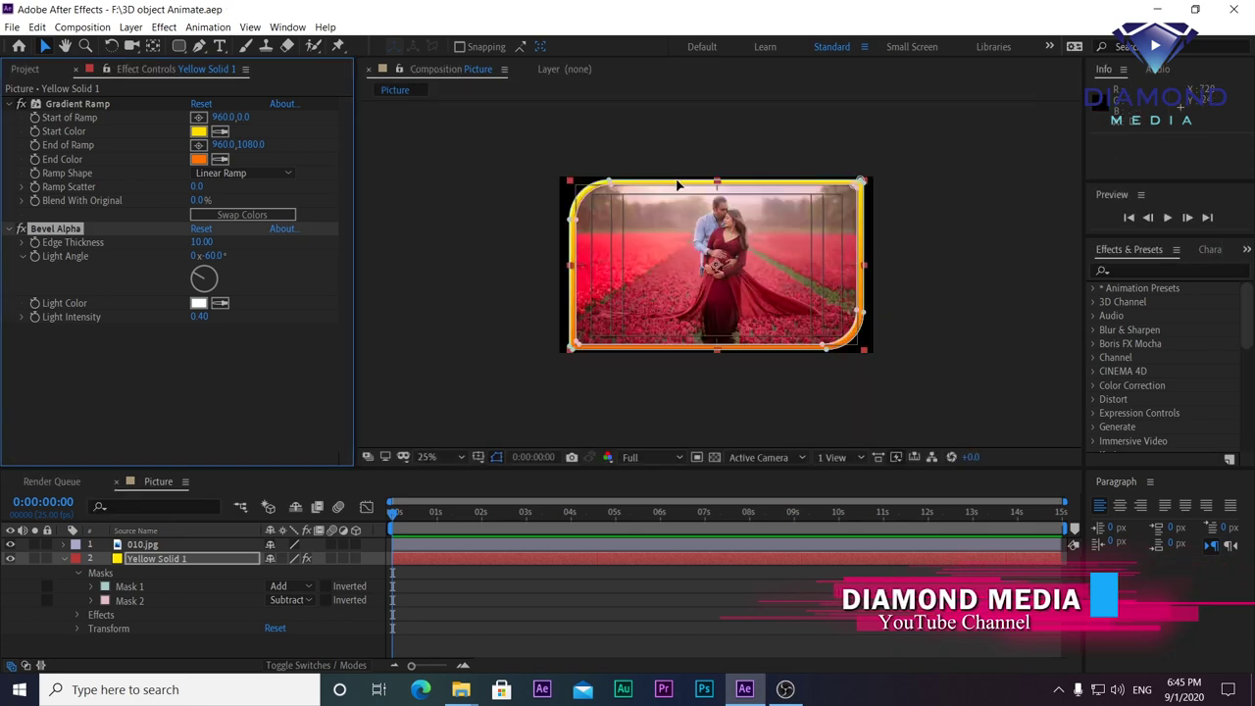
pyautogui.click(929, 179)
pyautogui.press('.')
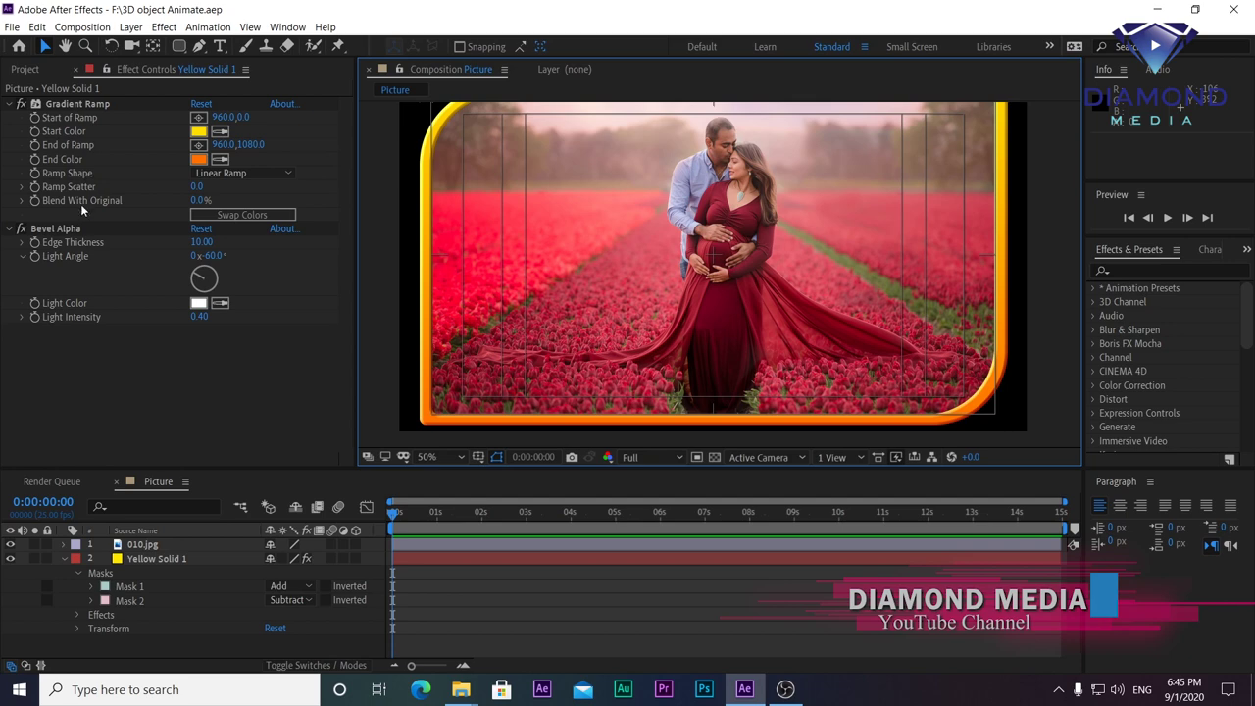
pyautogui.moveTo(201, 242); pyautogui.dragTo(186, 243)
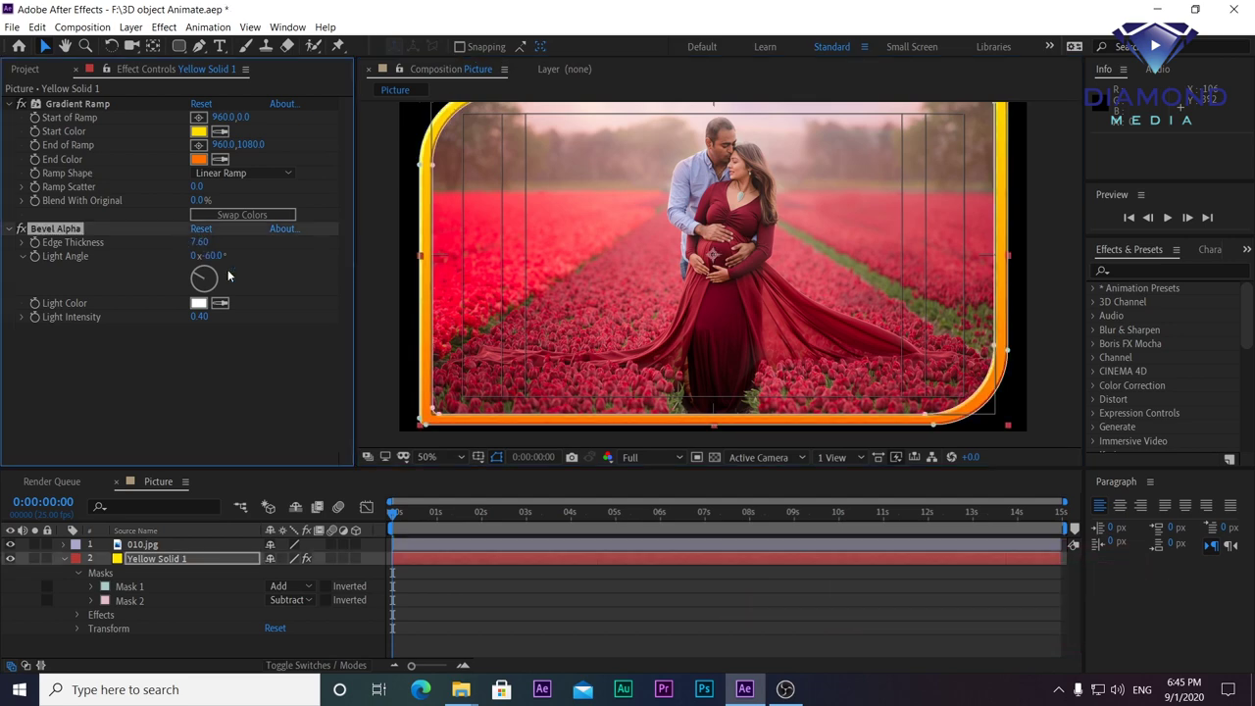
pyautogui.click(416, 558)
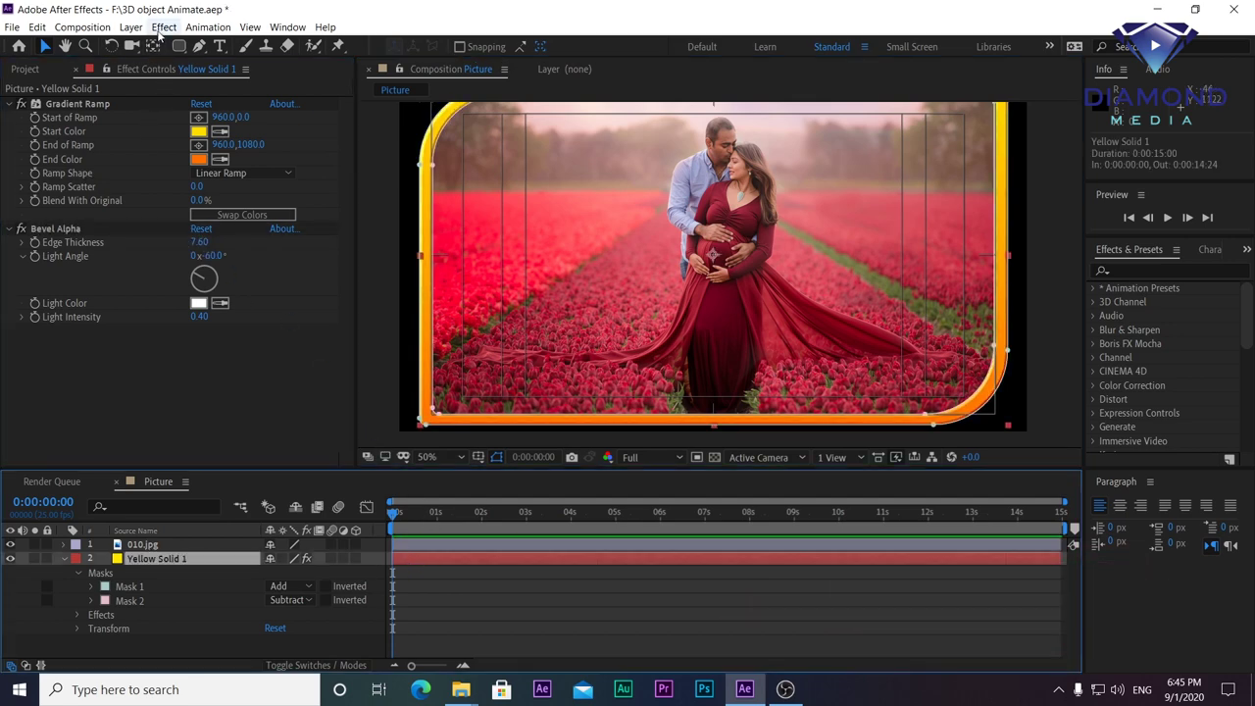
# Step: Apply CC Light Sweep to the frame and increase its width, intensity and edge intensity
pyautogui.click(163, 27)
pyautogui.moveTo(216, 243)
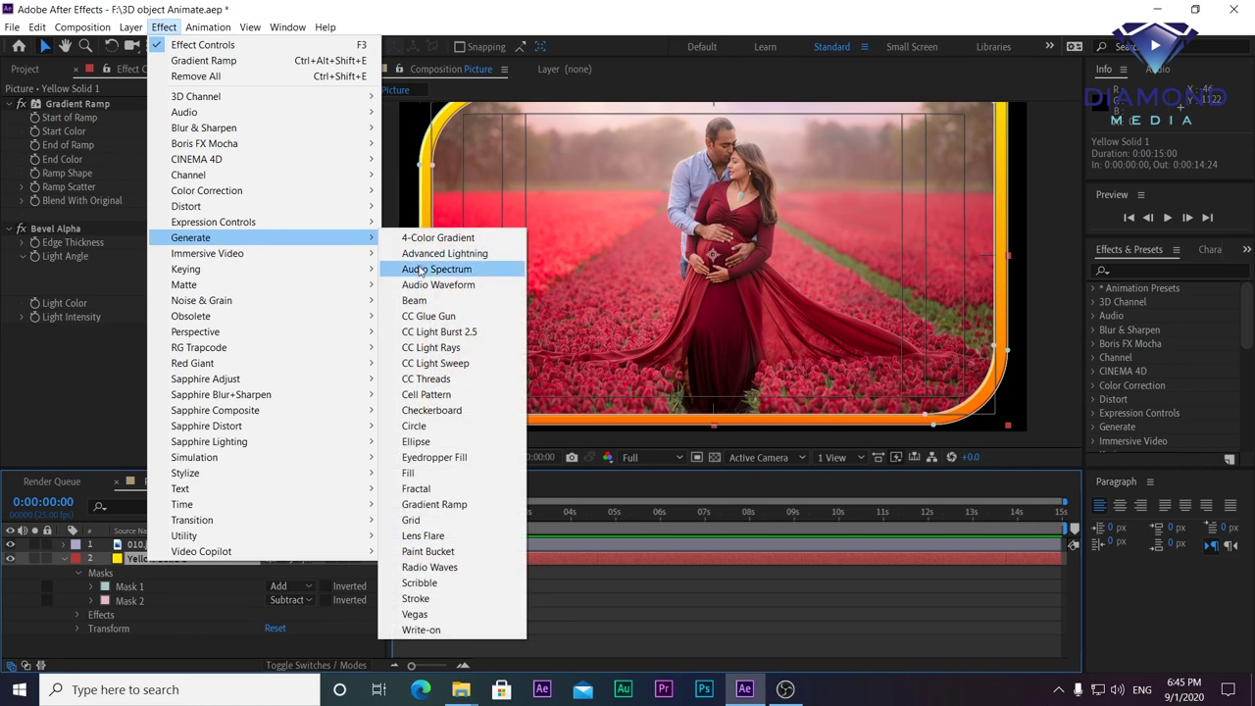
pyautogui.click(438, 363)
pyautogui.press(',')
pyautogui.press(',')
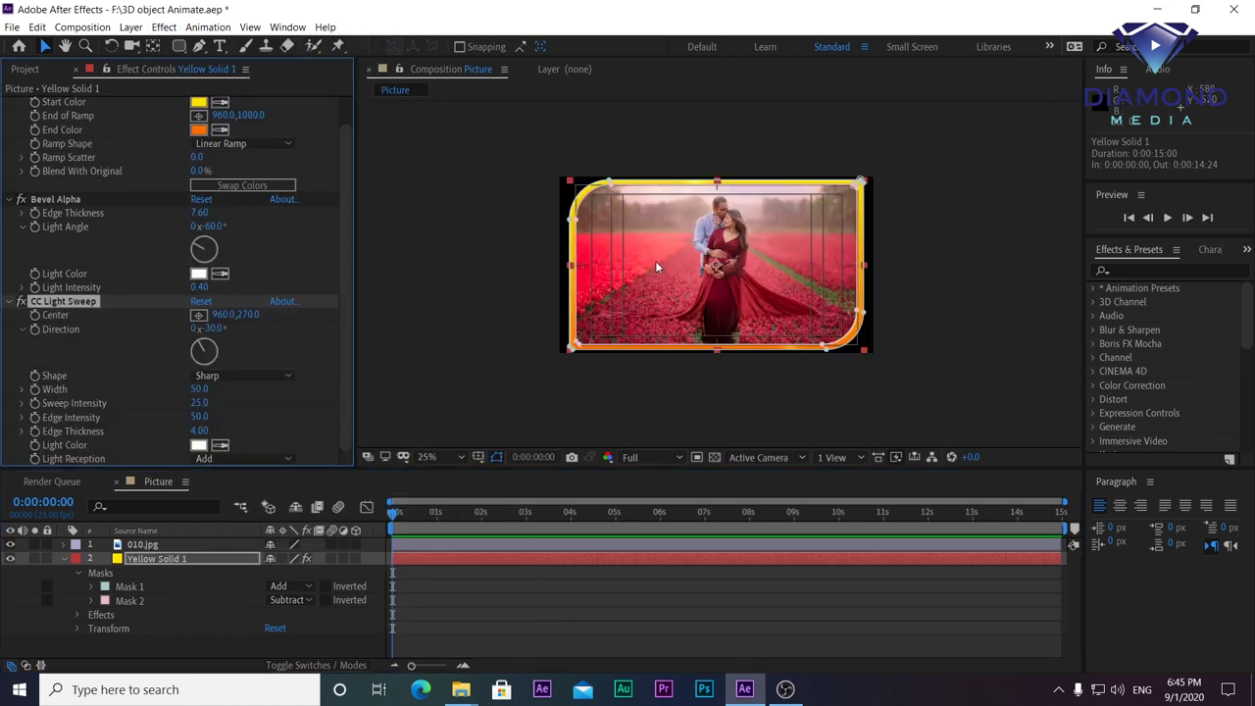
pyautogui.moveTo(723, 221); pyautogui.dragTo(683, 227)
pyautogui.press('.')
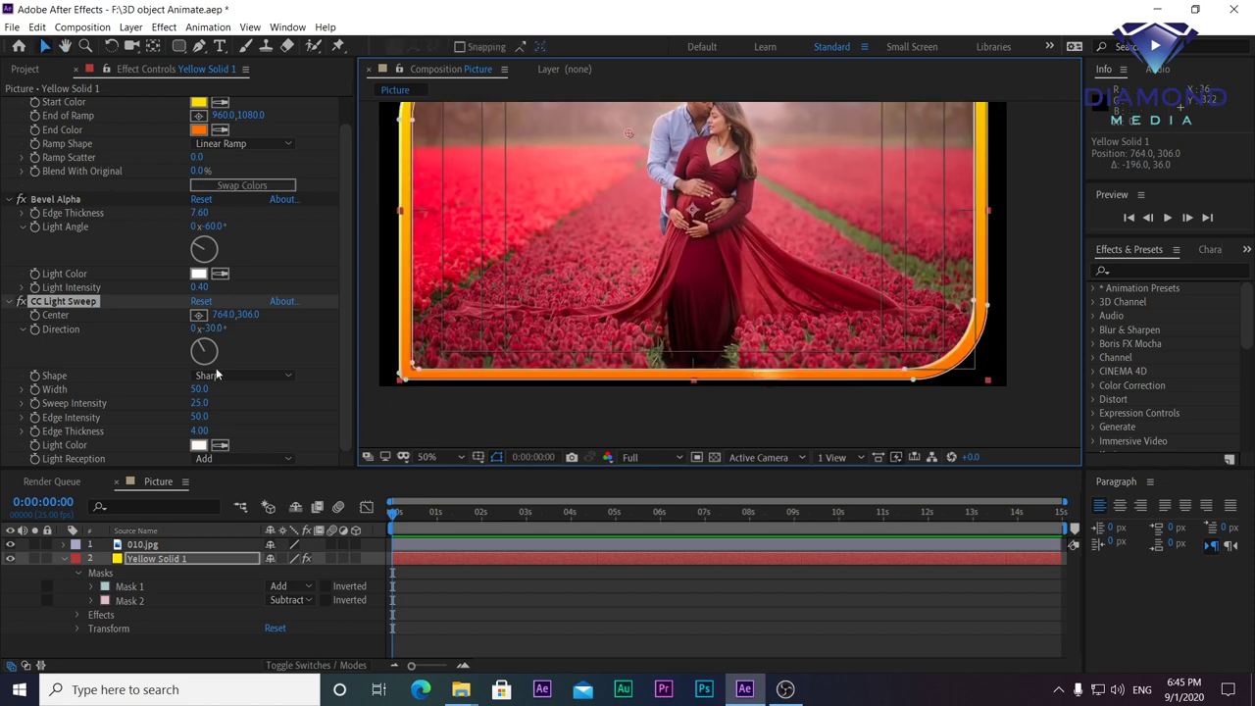
pyautogui.moveTo(199, 389); pyautogui.dragTo(274, 389)
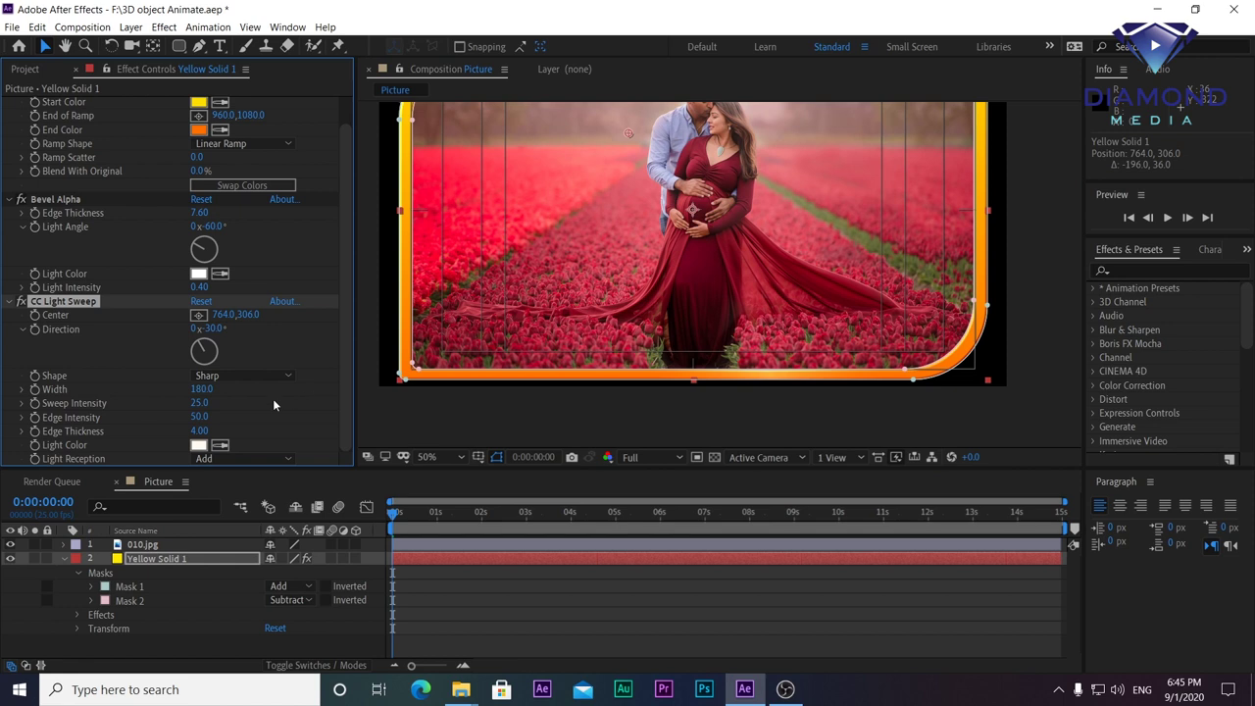
pyautogui.moveTo(199, 403); pyautogui.dragTo(236, 403)
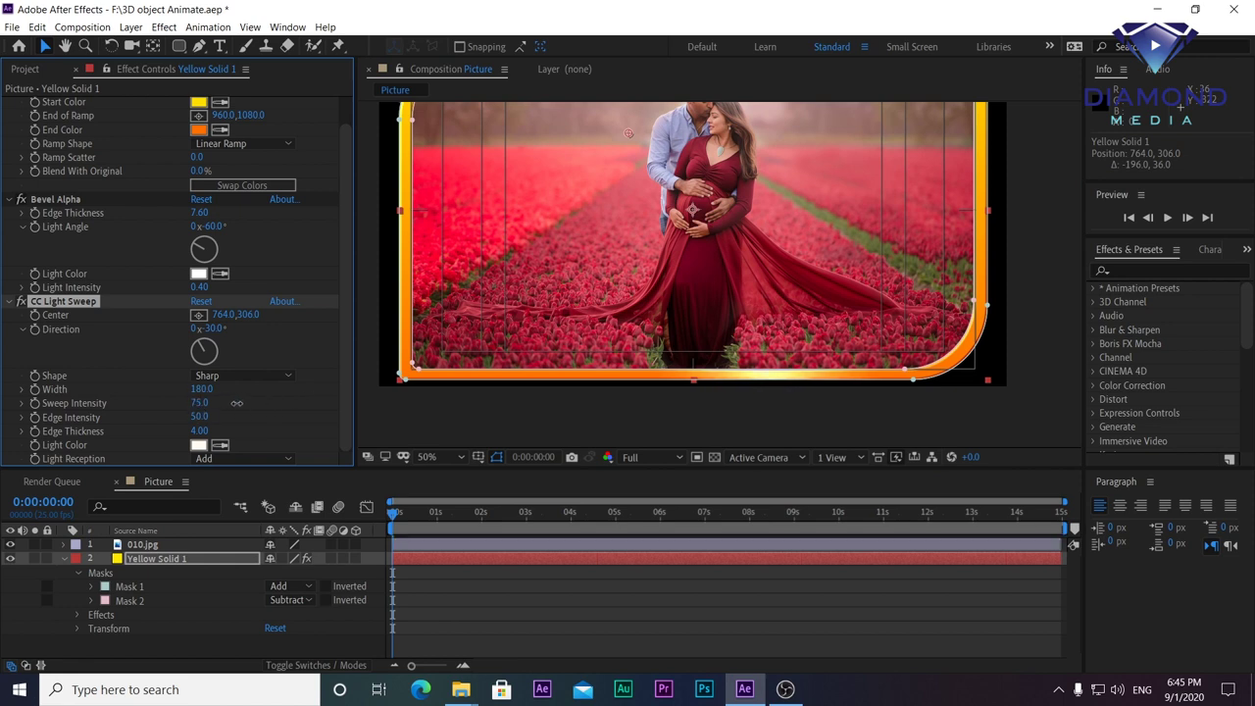
pyautogui.moveTo(199, 417)
pyautogui.mouseDown()
pyautogui.moveTo(227, 418)
pyautogui.moveTo(226, 429)
pyautogui.mouseUp()
# Step: Make the sweep light lemon yellow (FAFF00) and move its centre to -856,470
pyautogui.click(199, 445)
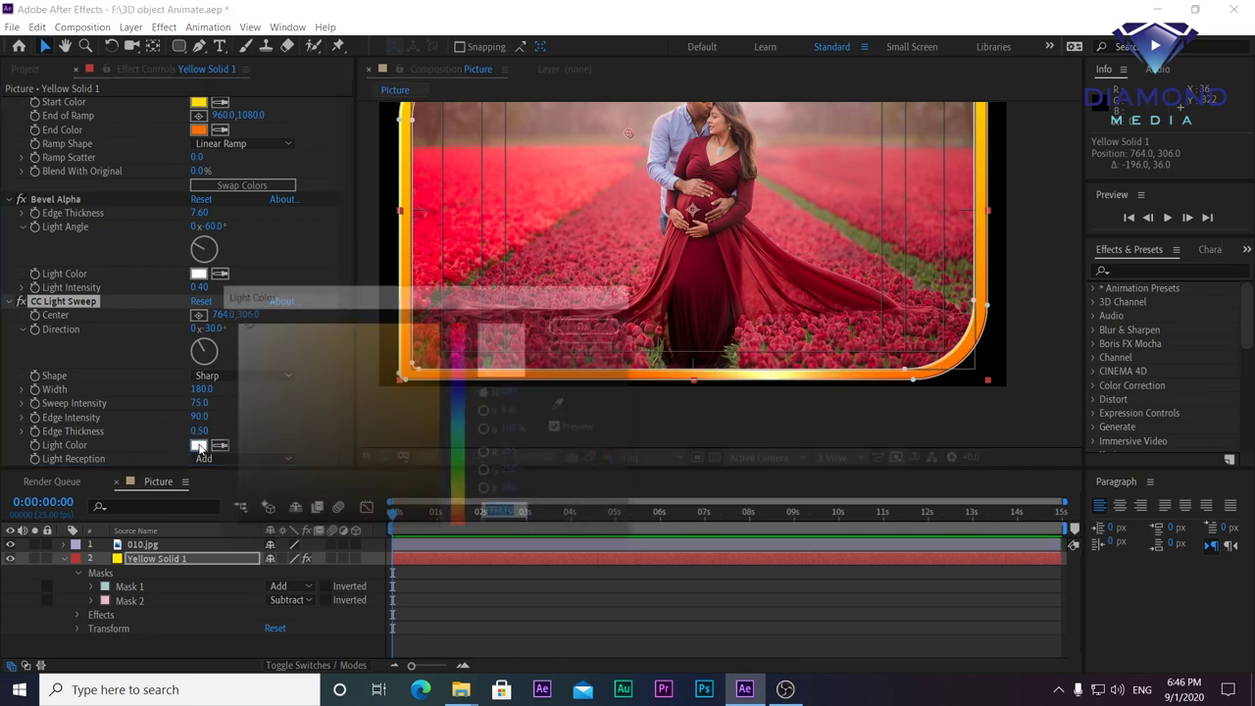
pyautogui.moveTo(459, 304); pyautogui.dragTo(212, 199)
pyautogui.click(214, 233)
pyautogui.click(216, 359)
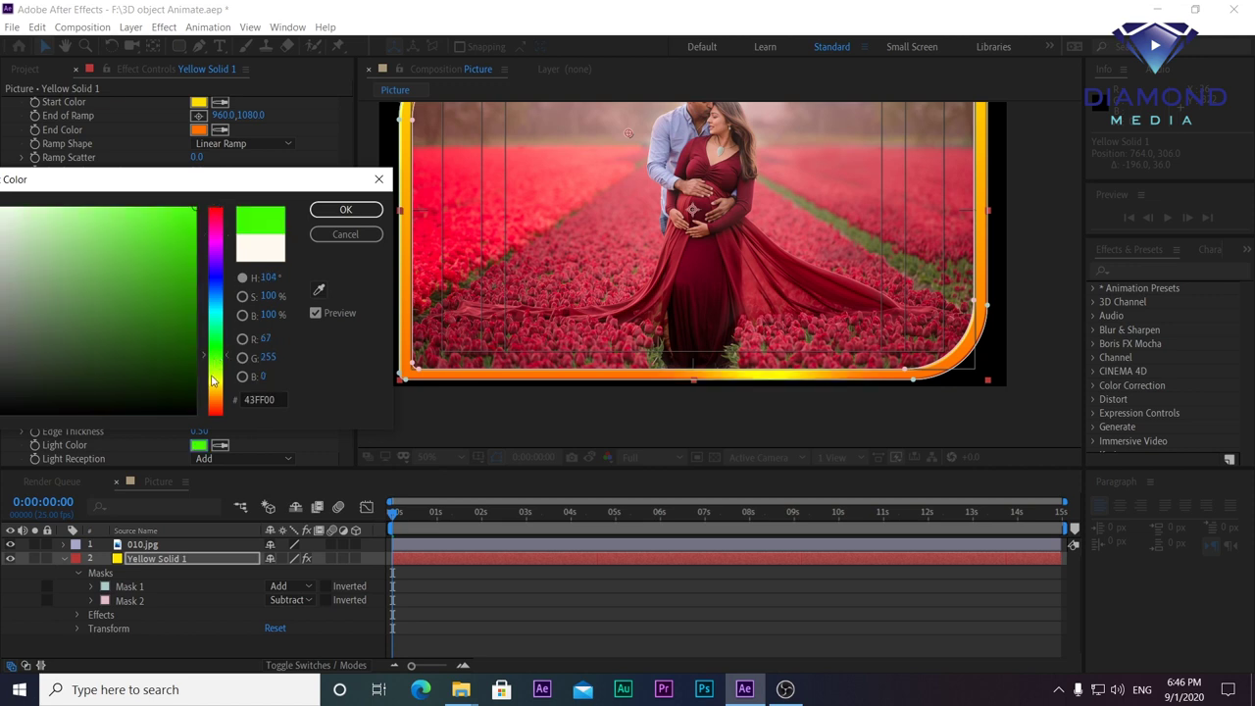
pyautogui.moveTo(217, 400); pyautogui.dragTo(215, 386)
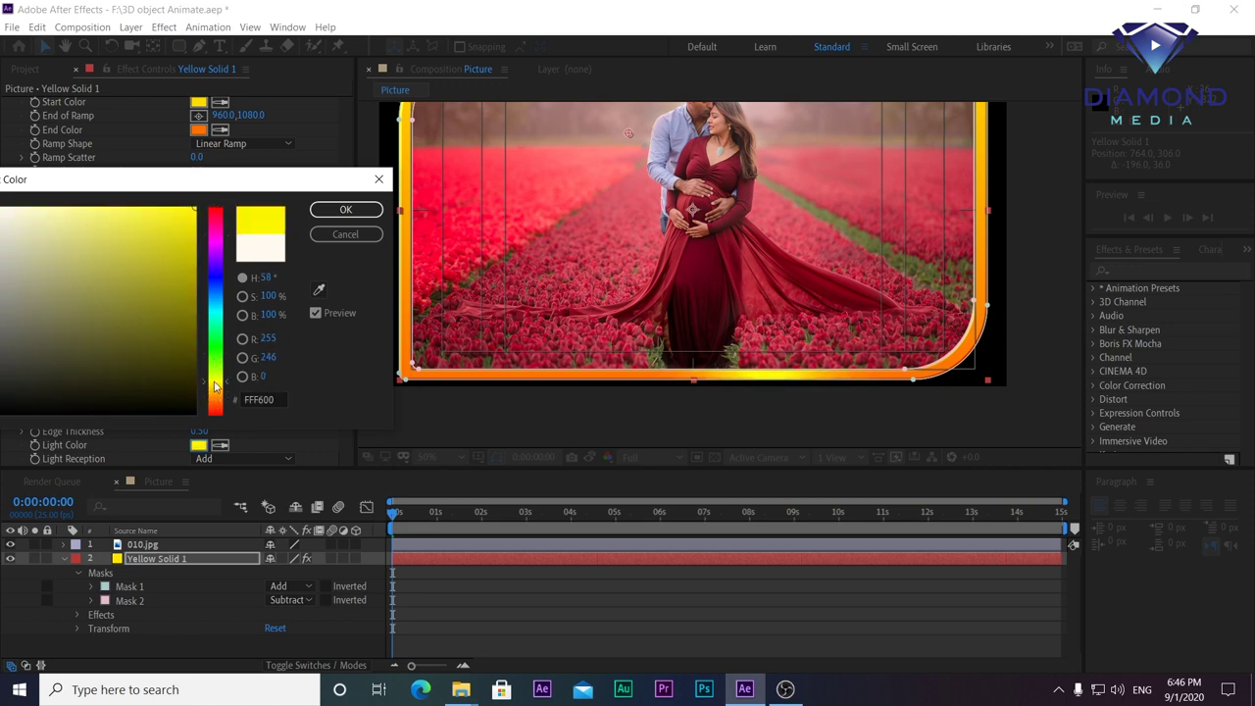
pyautogui.click(219, 320)
pyautogui.click(215, 298)
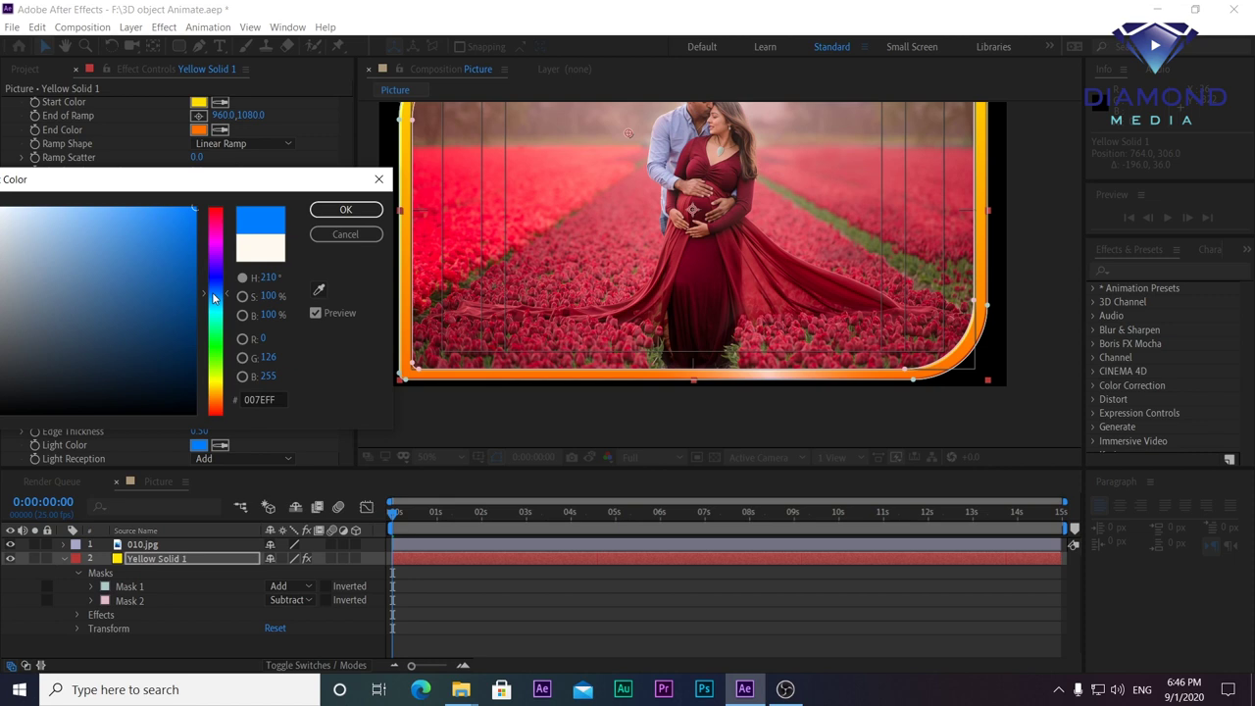
pyautogui.click(217, 237)
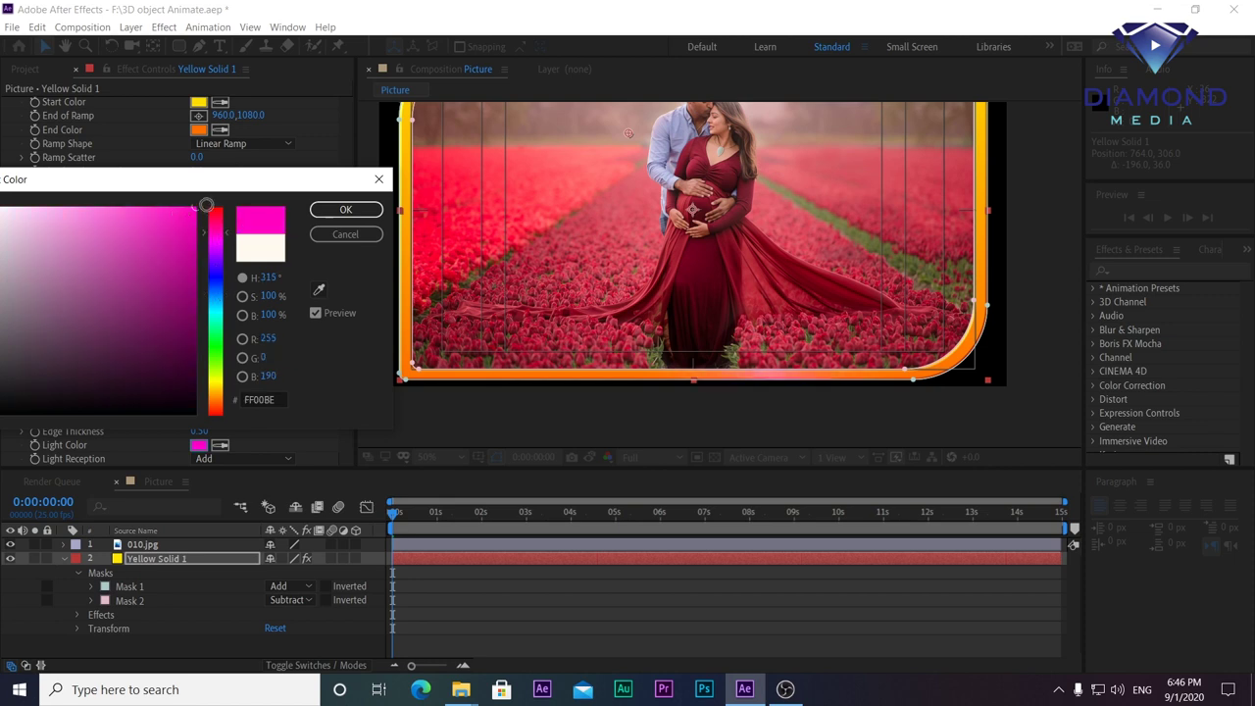
pyautogui.click(211, 391)
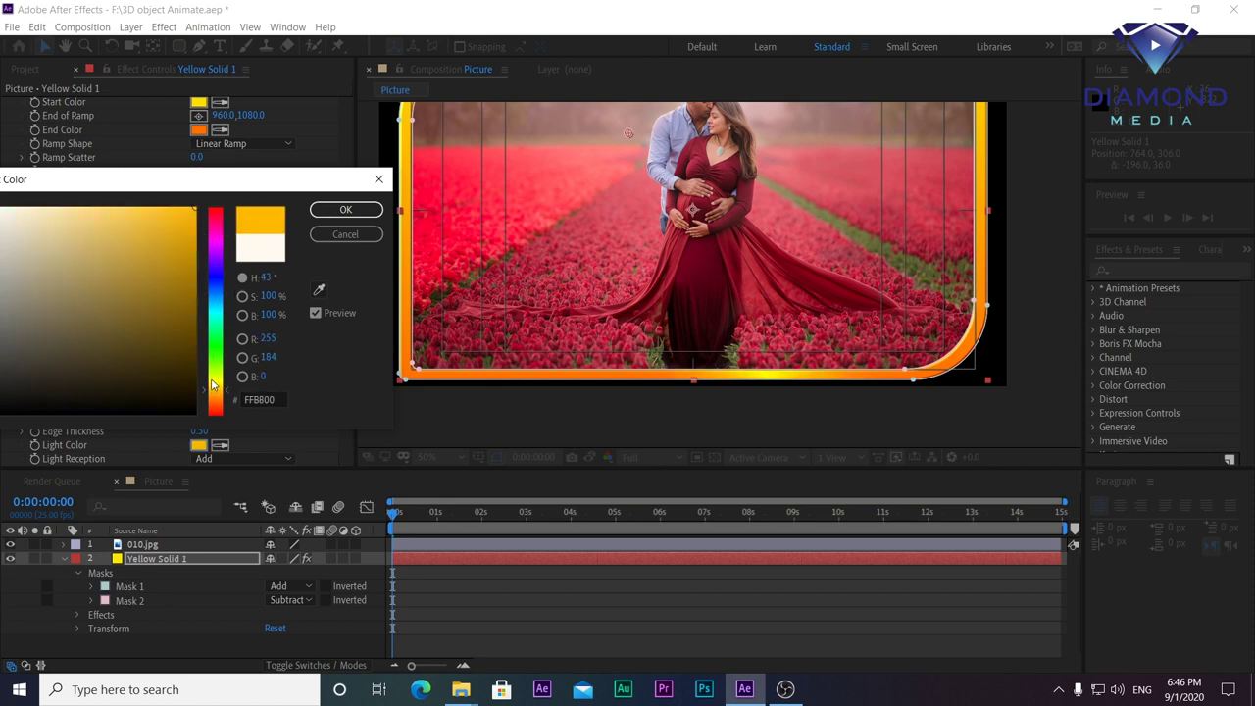
pyautogui.click(212, 380)
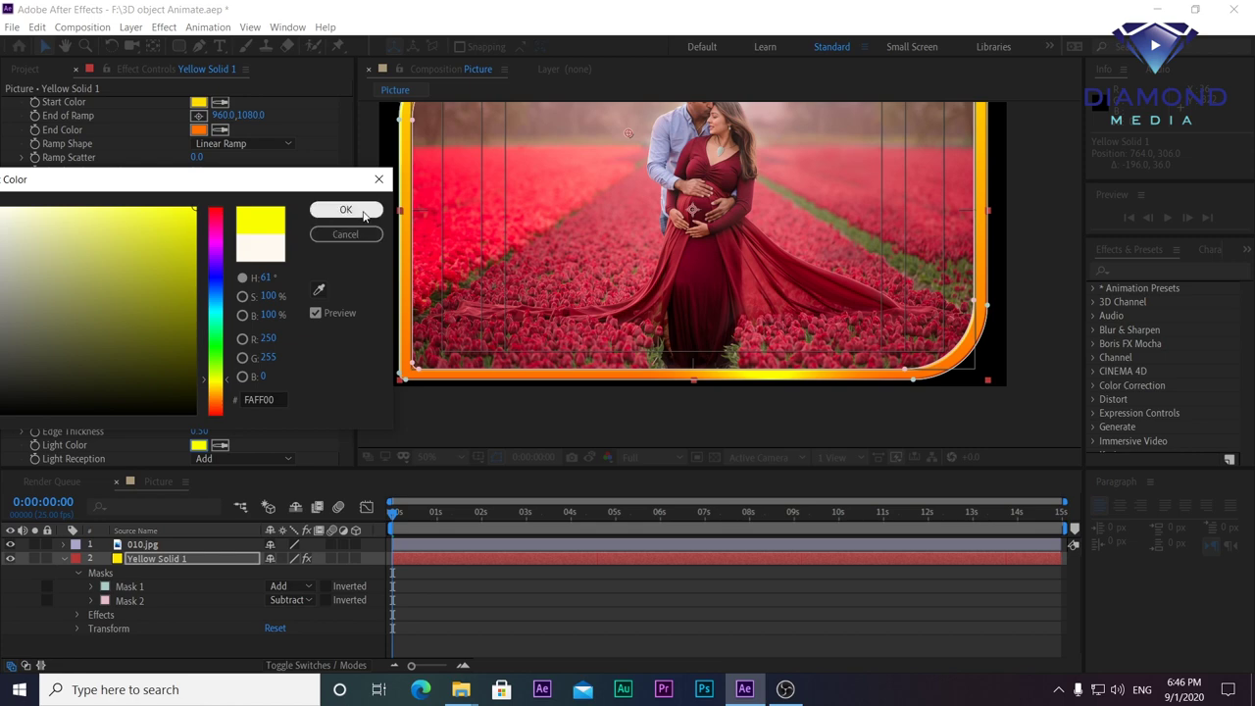
pyautogui.click(345, 209)
pyautogui.press(',')
pyautogui.moveTo(674, 200)
pyautogui.mouseDown()
pyautogui.moveTo(611, 228)
pyautogui.moveTo(726, 204)
pyautogui.moveTo(440, 232)
pyautogui.mouseUp()
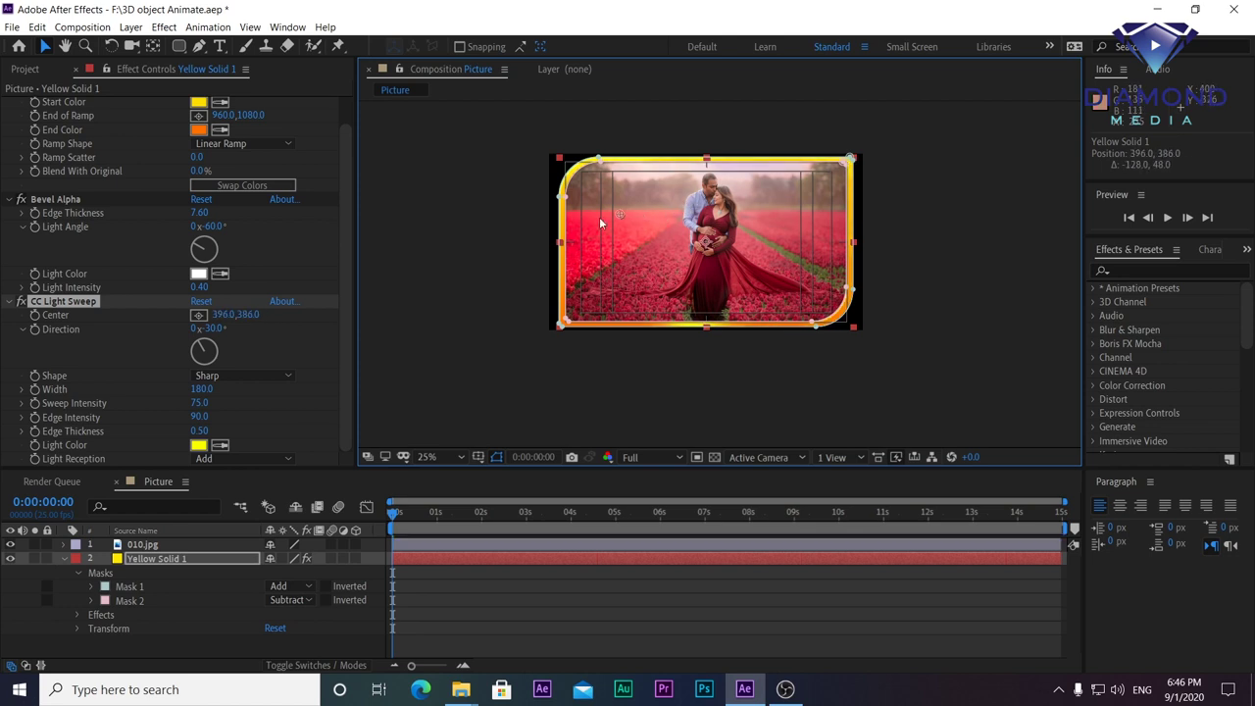
# Step: Keyframe the sweep centre from -856,470 at 0s to 2448,-146 at 3s, then preview it
pyautogui.click(34, 330)
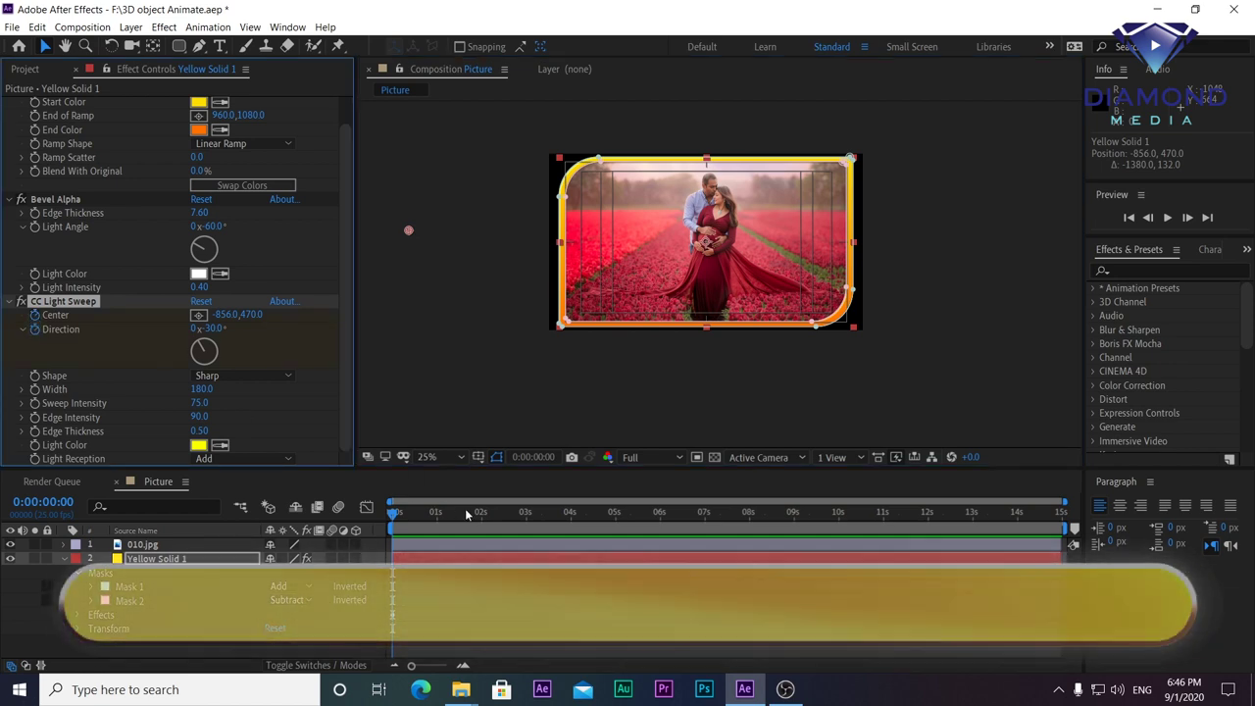
pyautogui.click(528, 524)
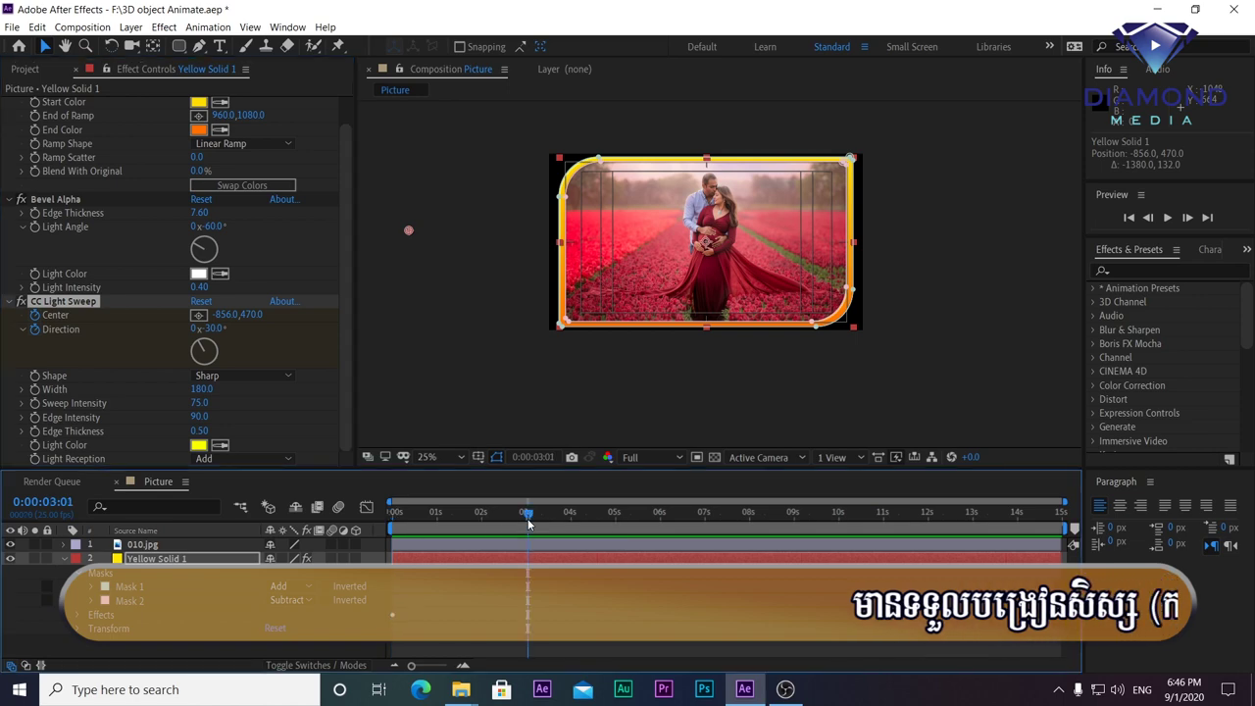
pyautogui.moveTo(410, 232); pyautogui.dragTo(948, 129)
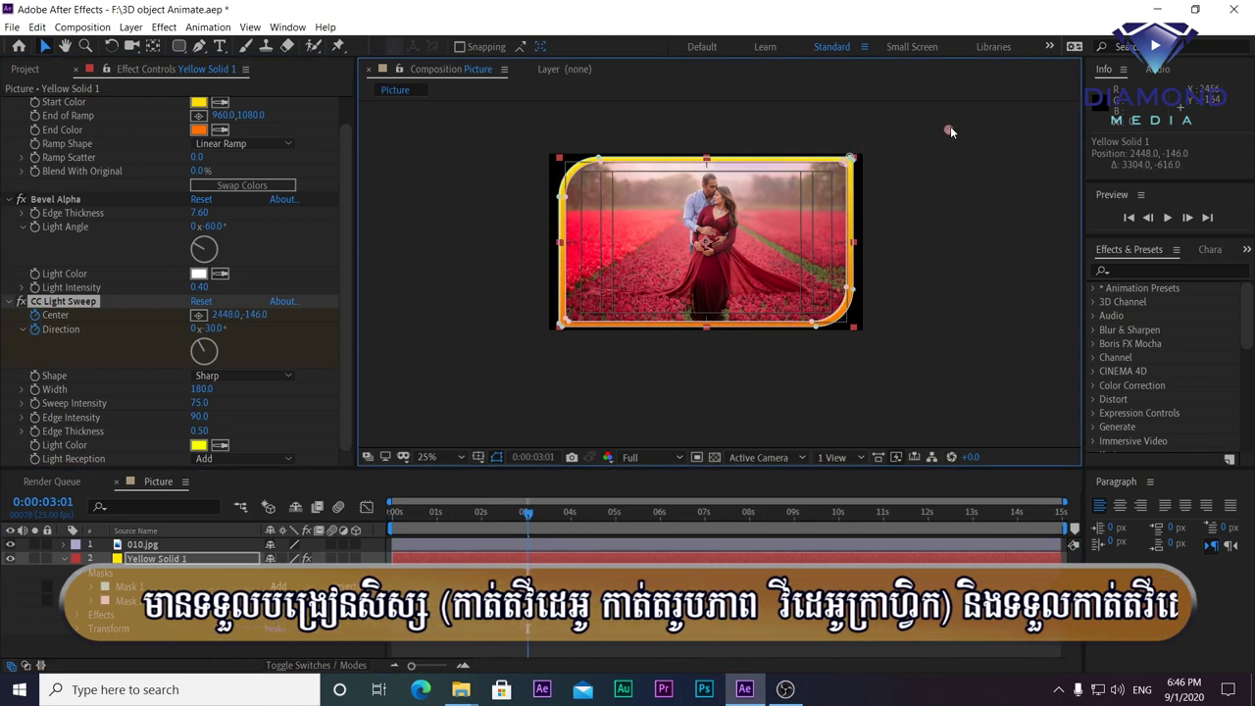
pyautogui.press('space')
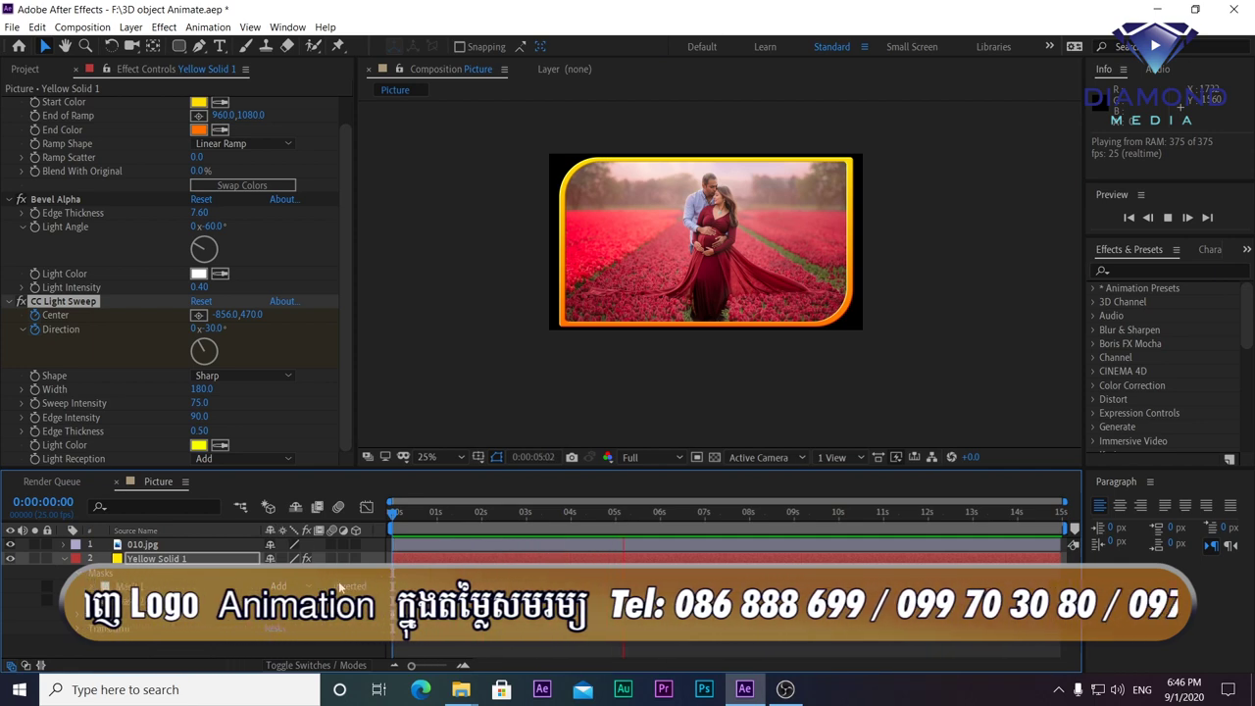
pyautogui.press('space')
pyautogui.moveTo(421, 511); pyautogui.dragTo(481, 511)
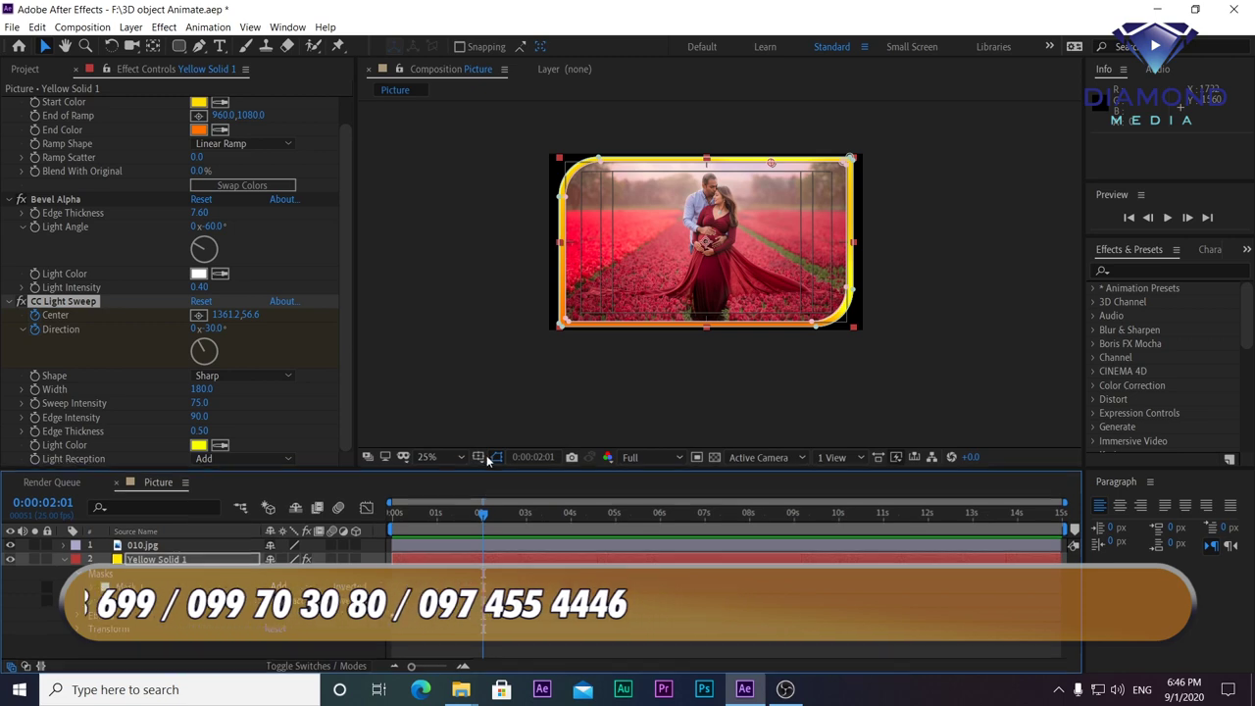
pyautogui.moveTo(485, 470); pyautogui.dragTo(503, 367)
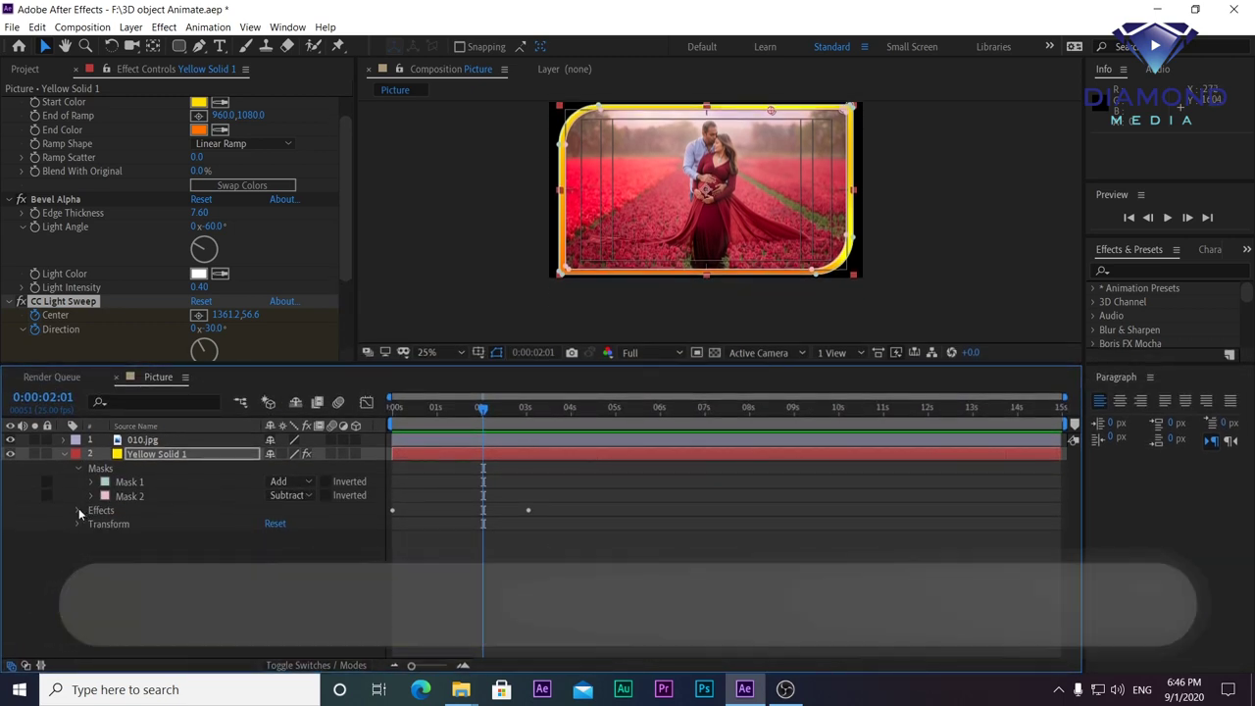
# Step: Duplicate CC Light Sweep and shift CC Light Sweep 2's keyframes to start at 3 seconds
pyautogui.click(78, 510)
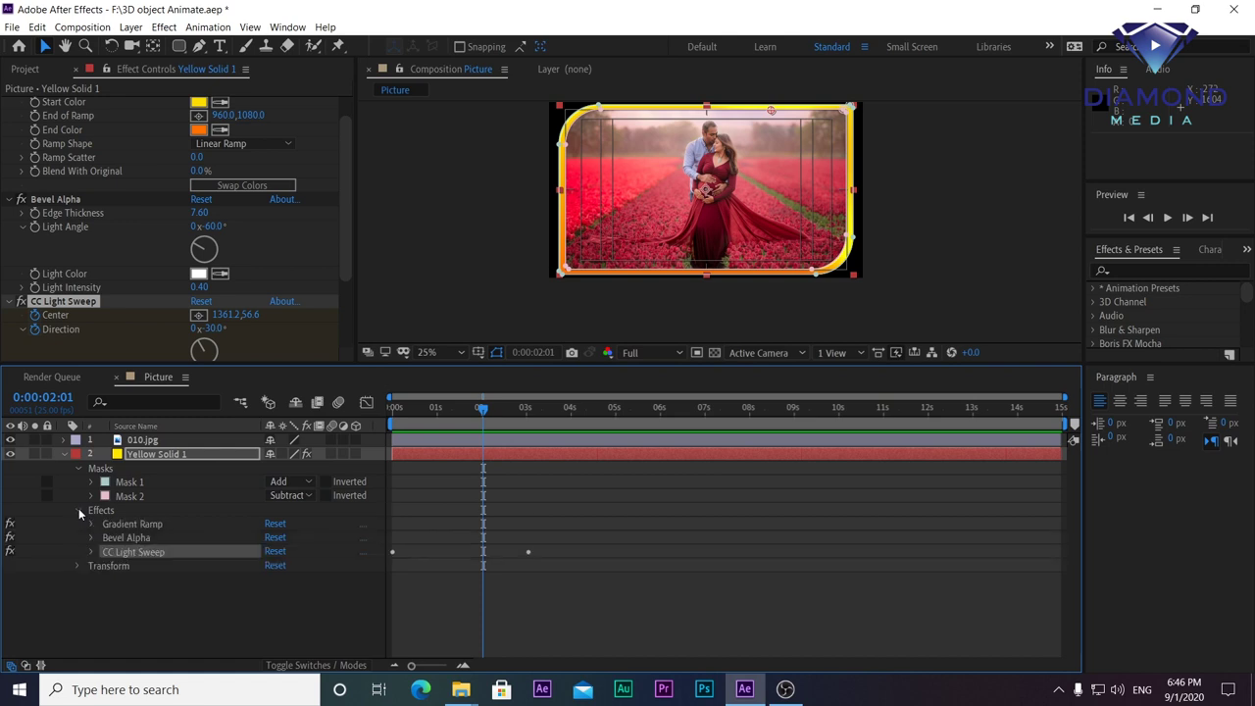
pyautogui.click(131, 553)
pyautogui.moveTo(440, 407); pyautogui.dragTo(393, 407)
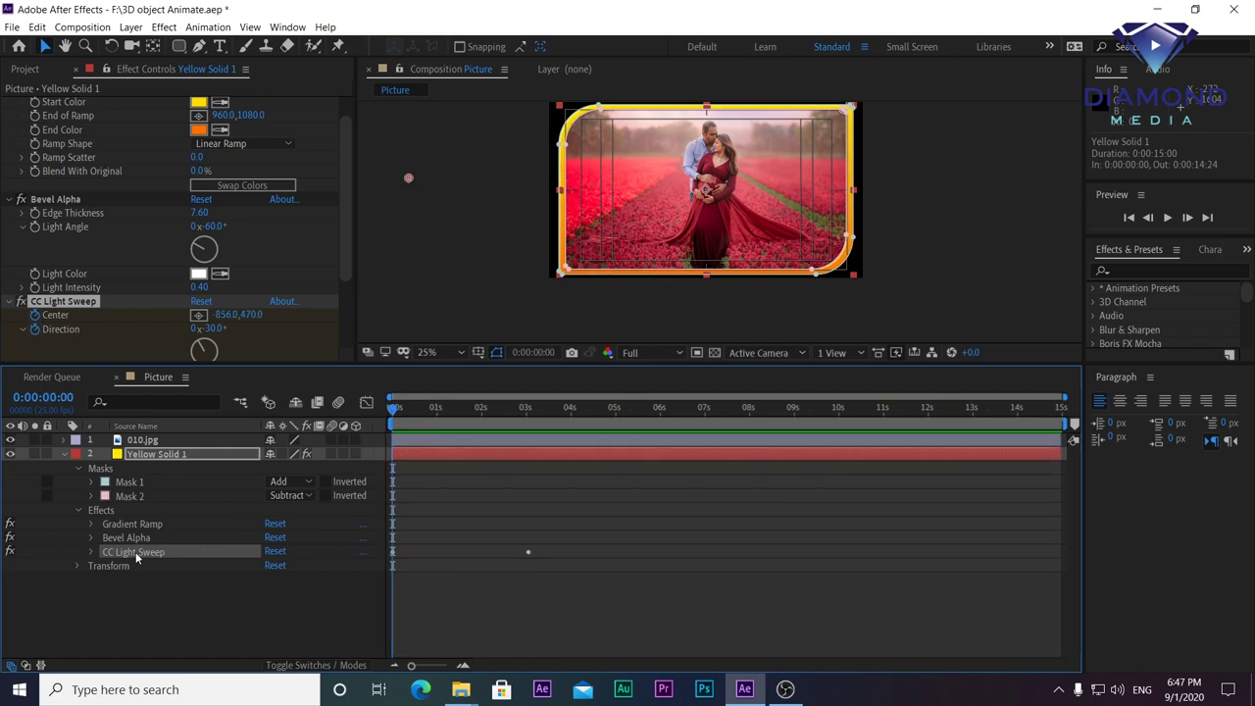
pyautogui.hotkey('ctrl', 'd')
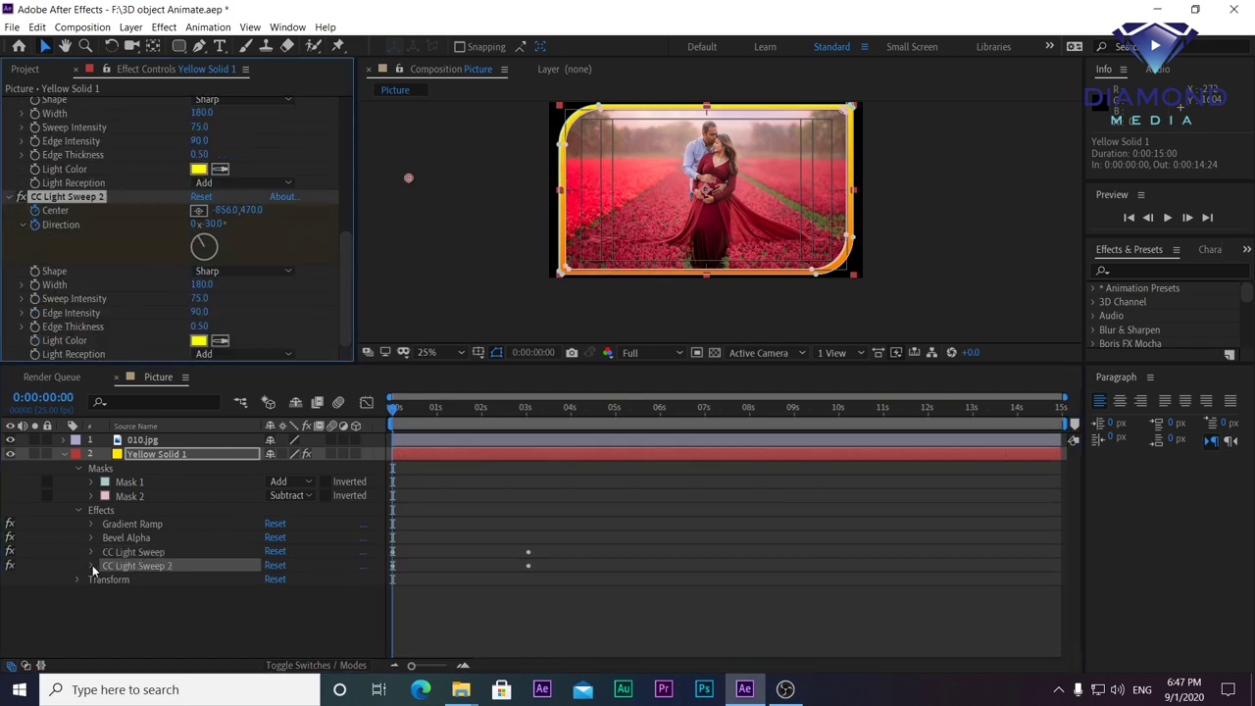
pyautogui.click(91, 565)
pyautogui.moveTo(568, 517)
pyautogui.mouseDown()
pyautogui.moveTo(388, 549)
pyautogui.moveTo(536, 526)
pyautogui.mouseUp()
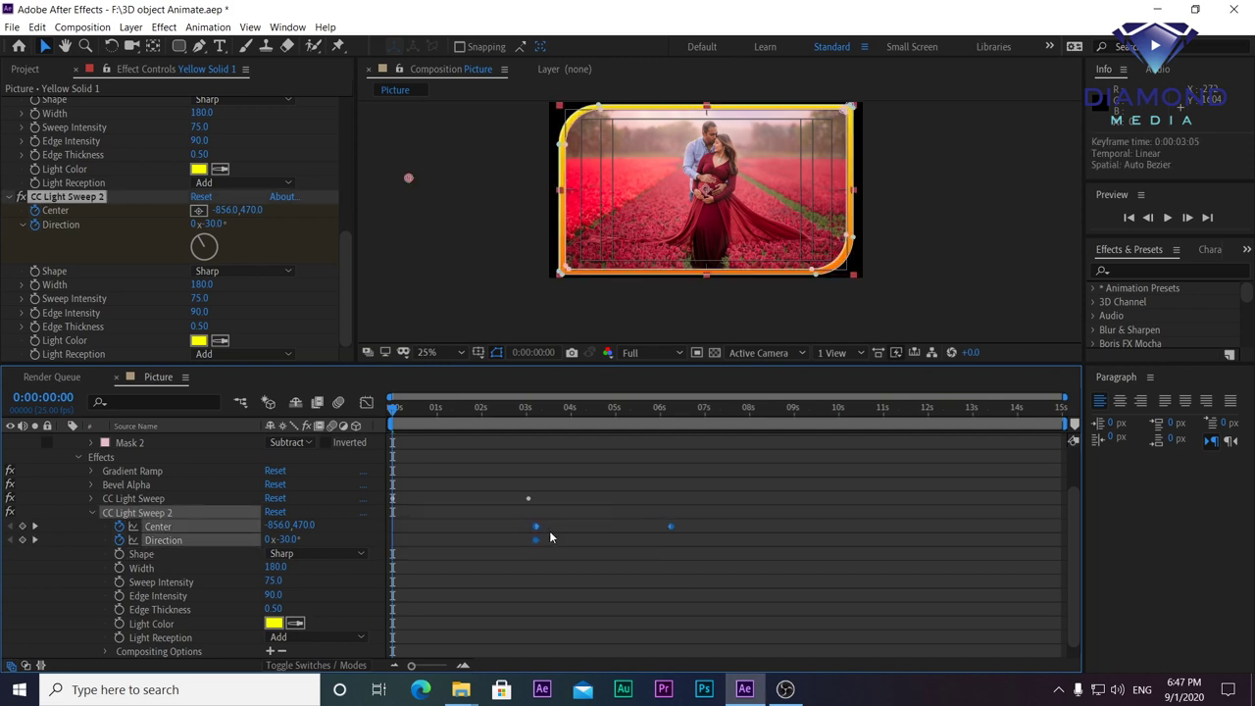
# Step: Add CC Light Sweep 3 starting at 6 seconds and end the work area at 0:00:09:10
pyautogui.hotkey('ctrl', 'd')
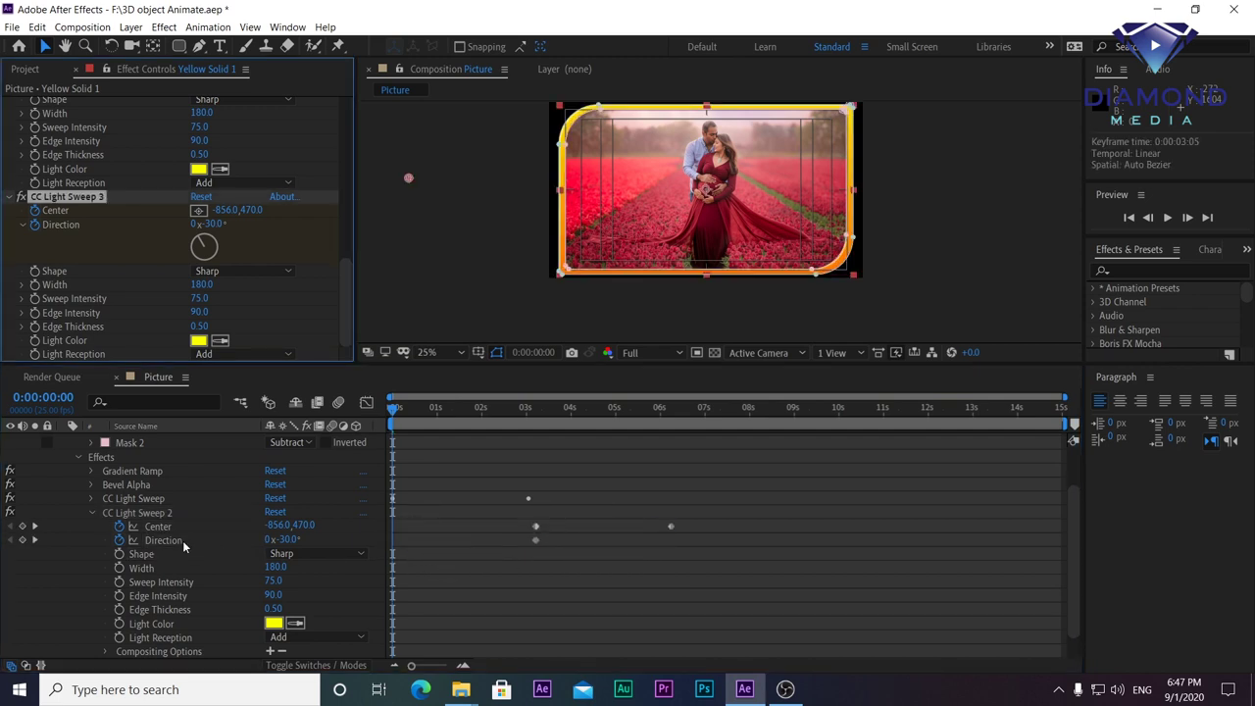
pyautogui.click(93, 512)
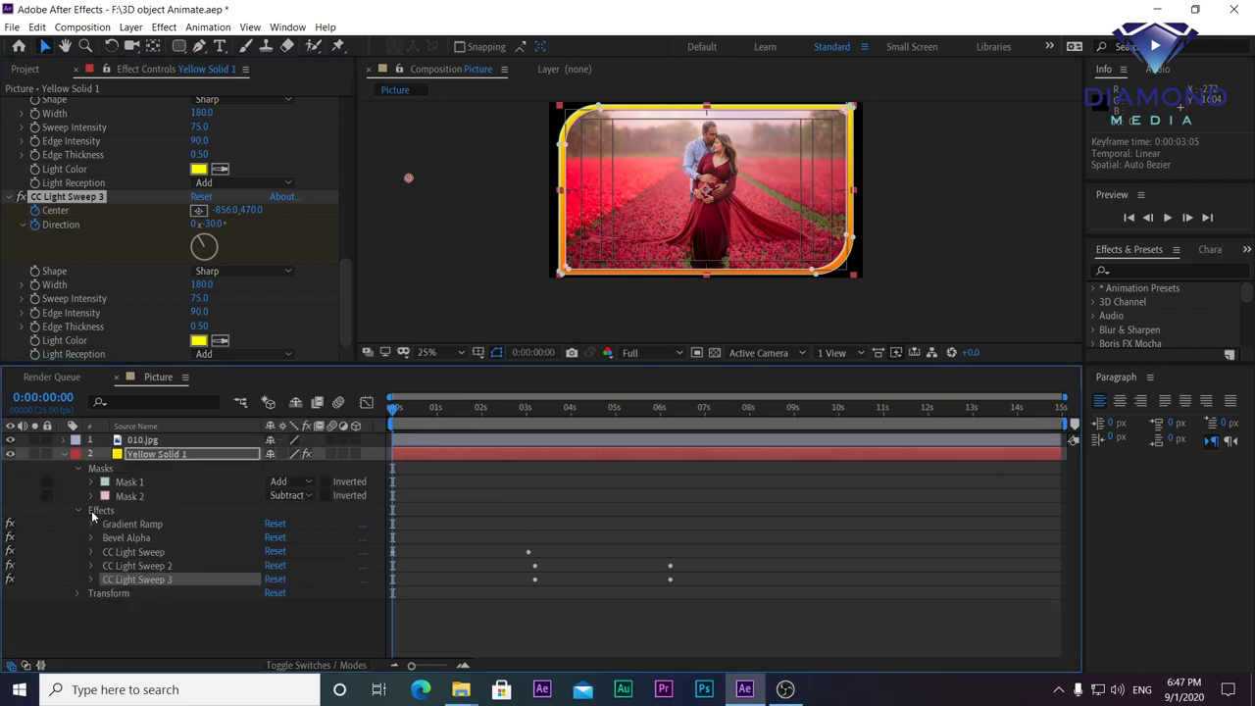
pyautogui.click(92, 580)
pyautogui.moveTo(747, 542)
pyautogui.mouseDown()
pyautogui.moveTo(515, 564)
pyautogui.moveTo(669, 517)
pyautogui.mouseUp()
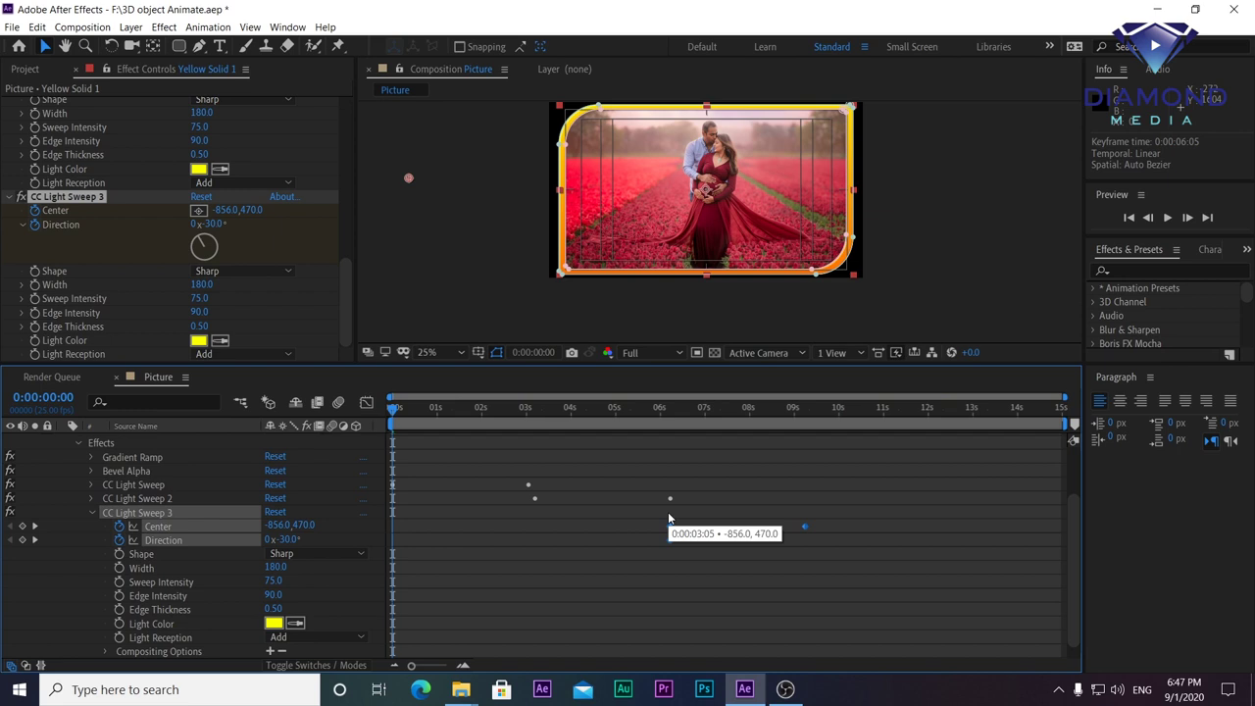
pyautogui.click(811, 408)
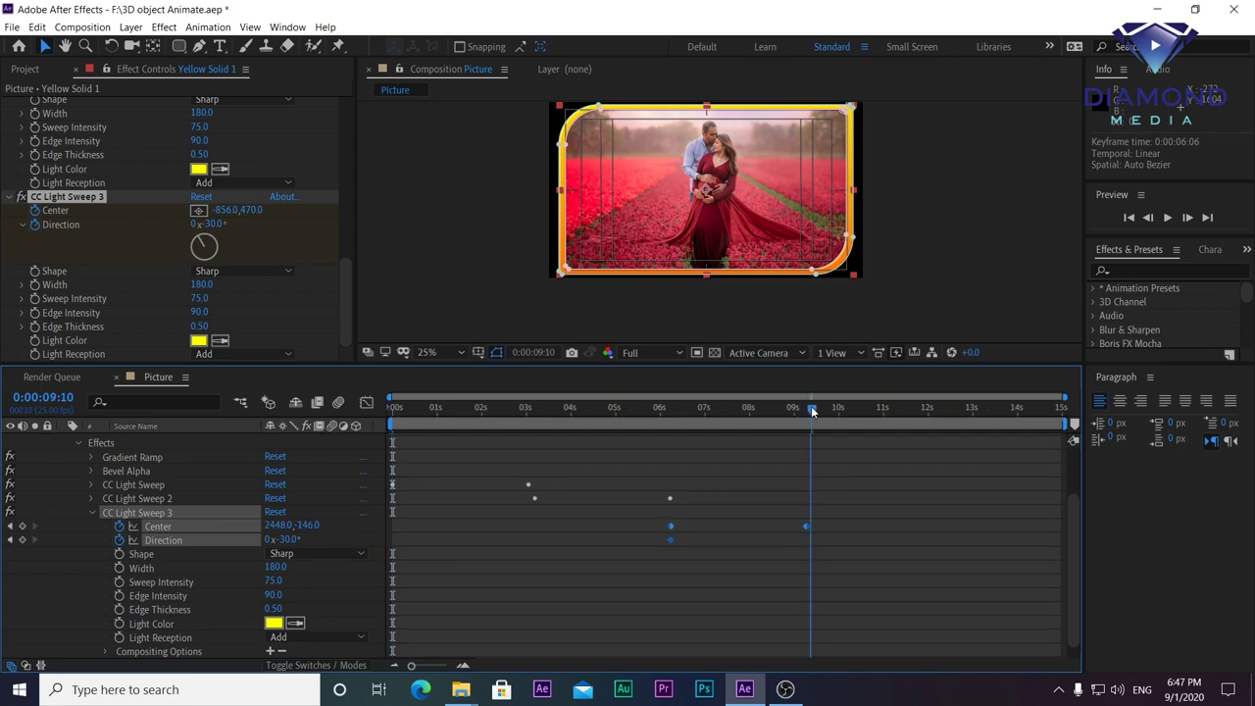
pyautogui.press('n')
pyautogui.rightClick(787, 425)
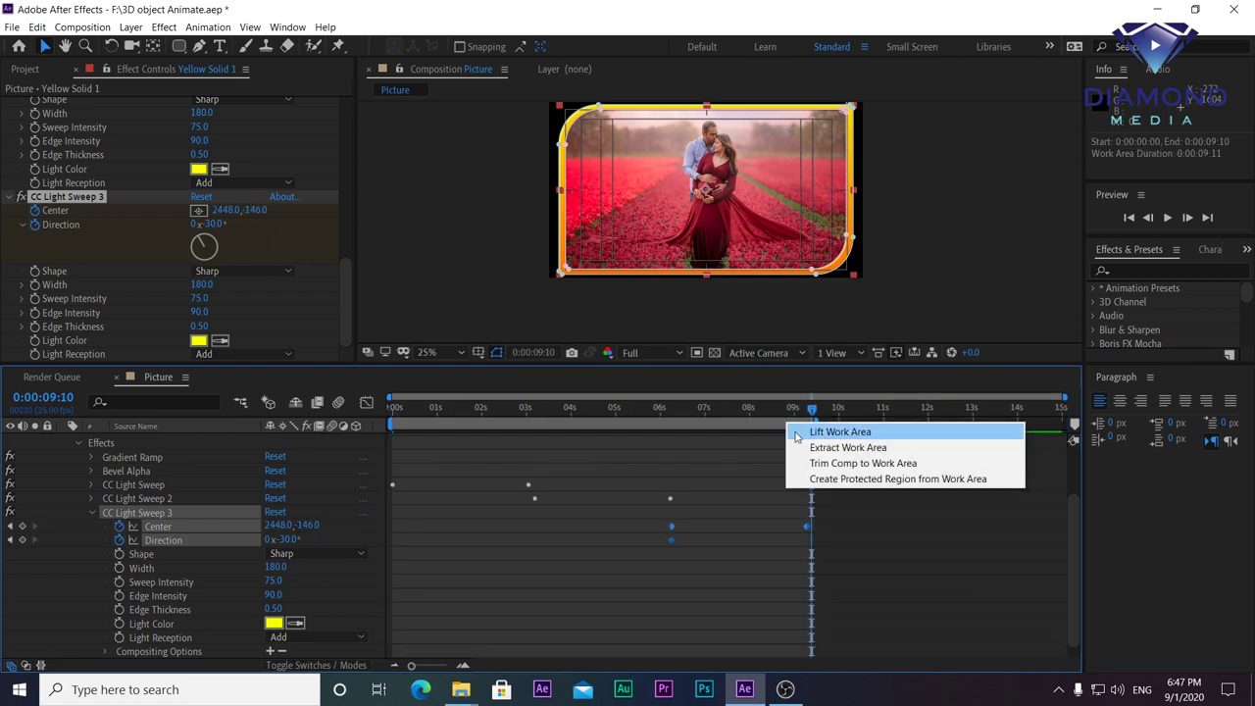
# Step: Trim the Picture comp to the 0:00:09:10 work area and preview the animation
pyautogui.click(822, 466)
pyautogui.press('space')
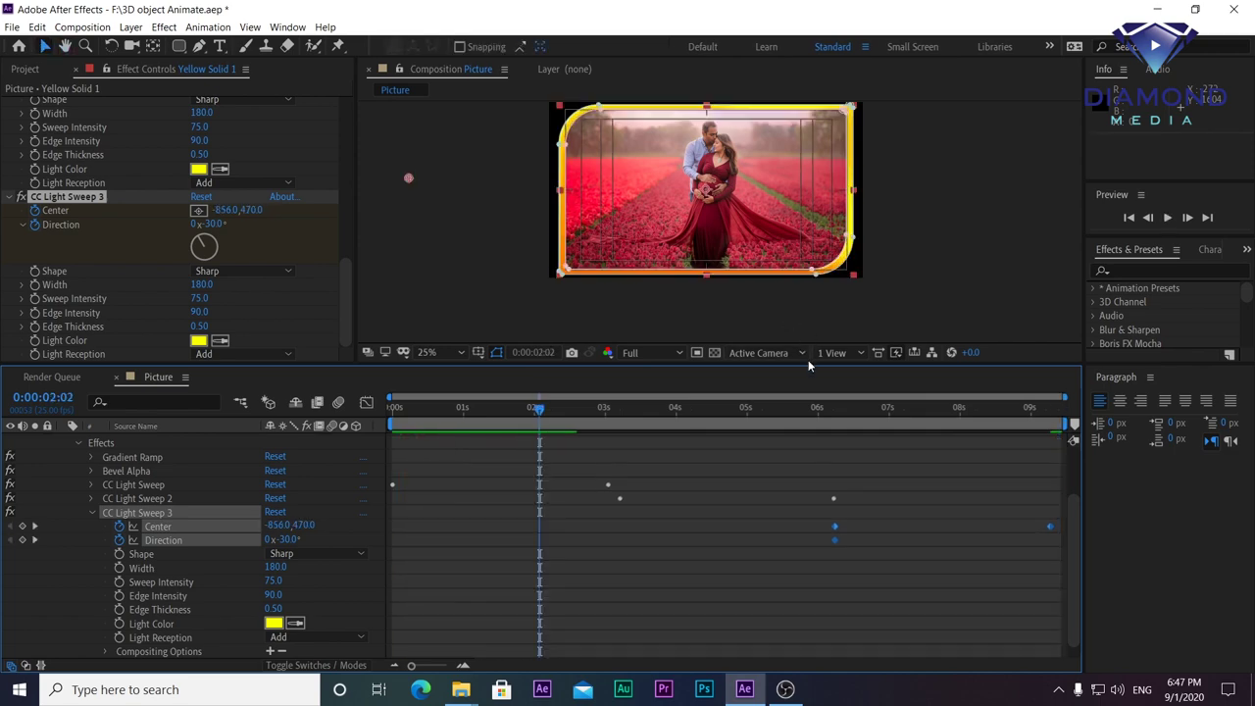
pyautogui.moveTo(810, 365); pyautogui.dragTo(785, 521)
pyautogui.press('.')
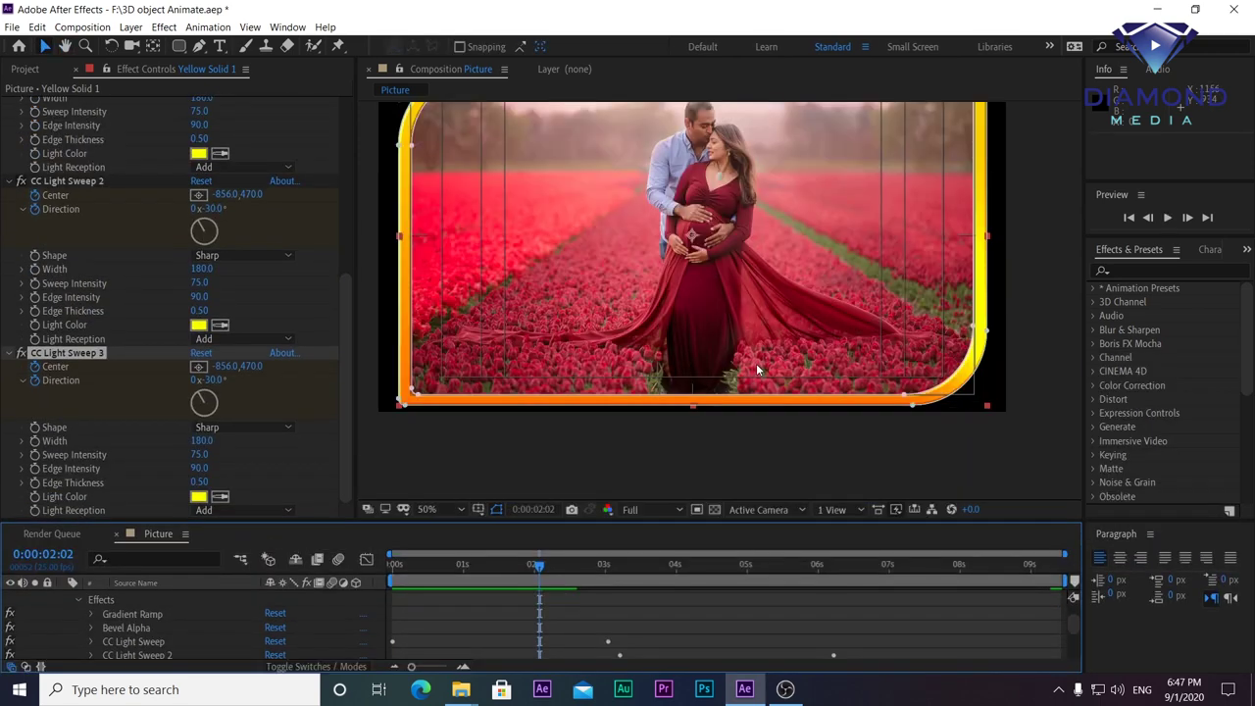
pyautogui.press('space')
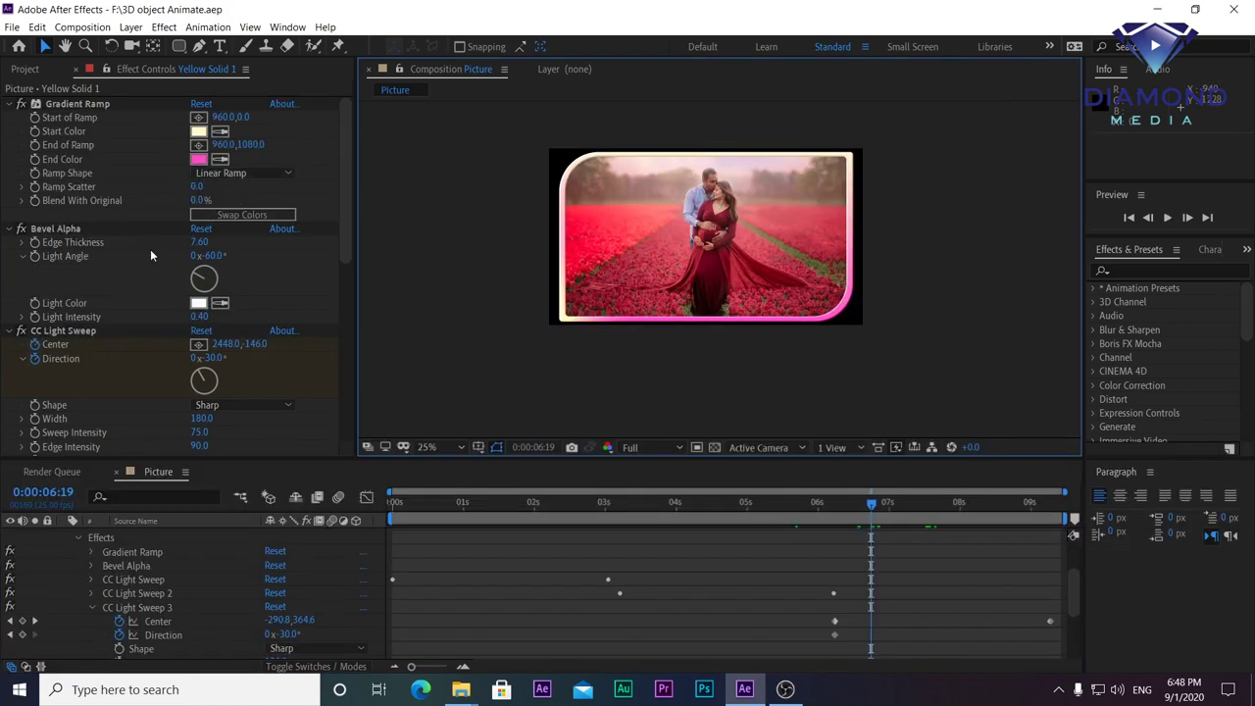
pyautogui.click(9, 104)
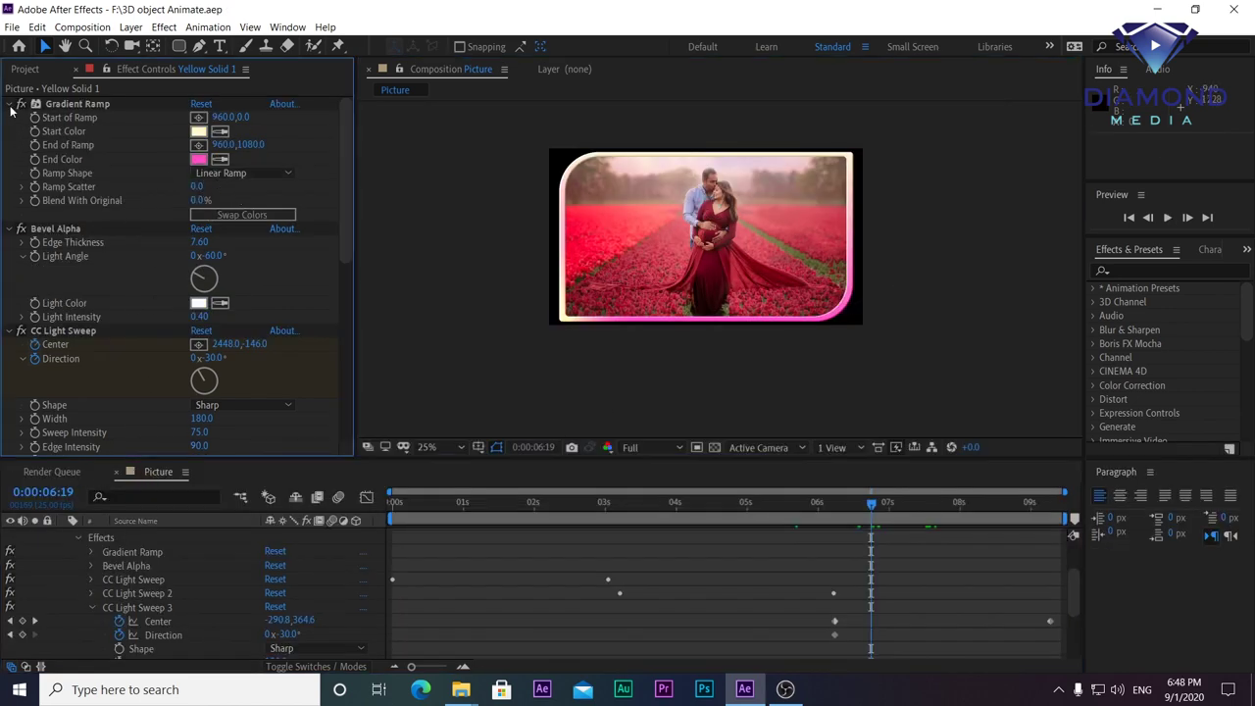
# Step: Collapse the Bevel Alpha and three CC Light Sweep settings and the layer's effects
pyautogui.click(10, 117)
pyautogui.click(9, 131)
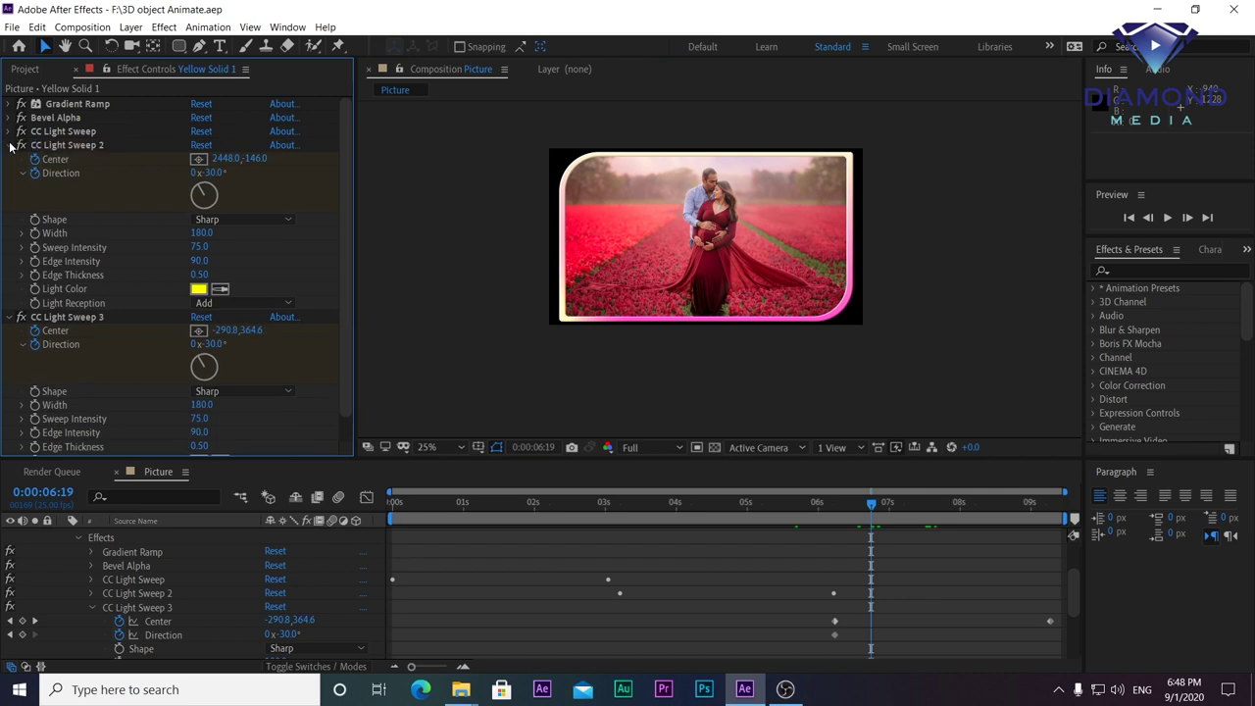
pyautogui.click(9, 146)
pyautogui.click(9, 159)
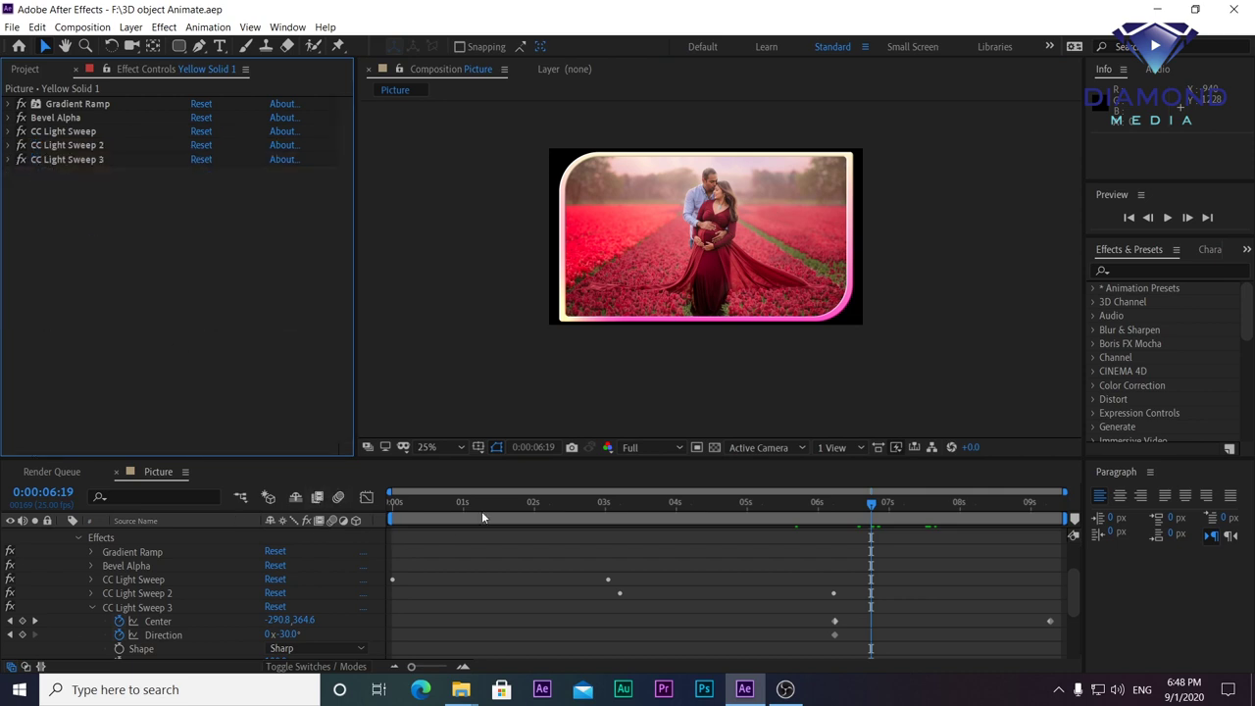
pyautogui.click(81, 537)
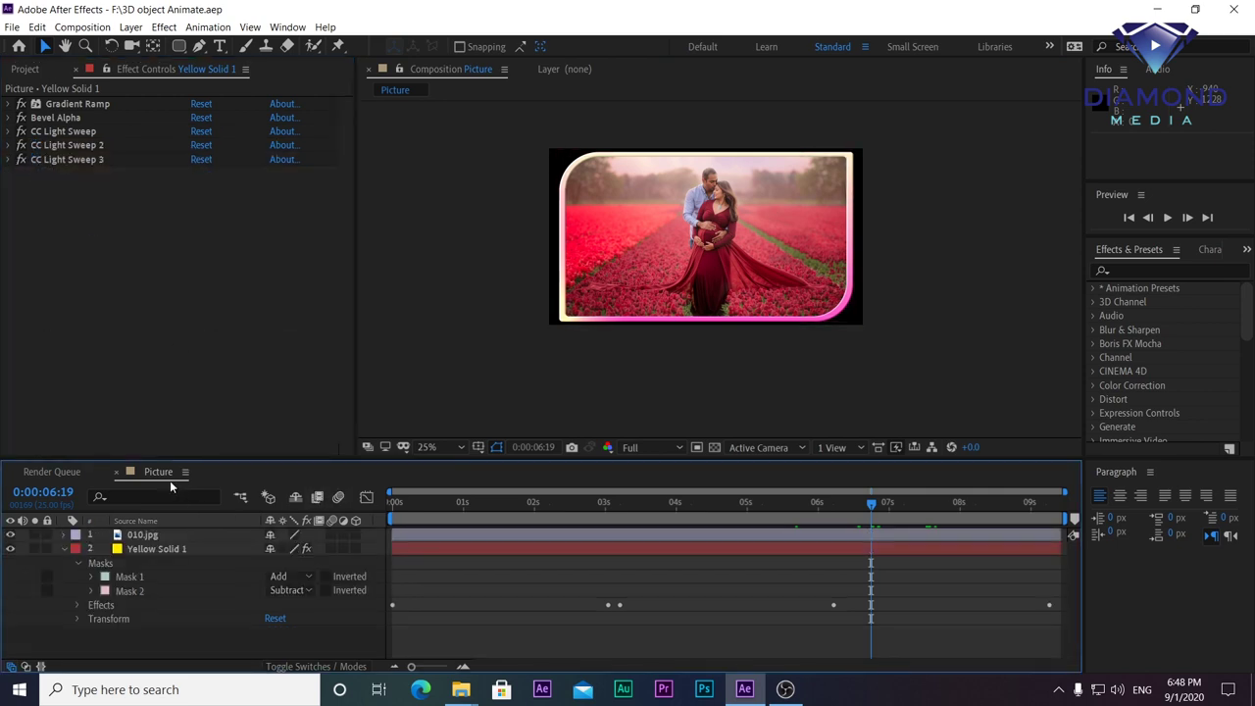
# Step: Collapse the FHD Picture folder in the Project panel and set the time to 0:00:05:04
pyautogui.click(25, 70)
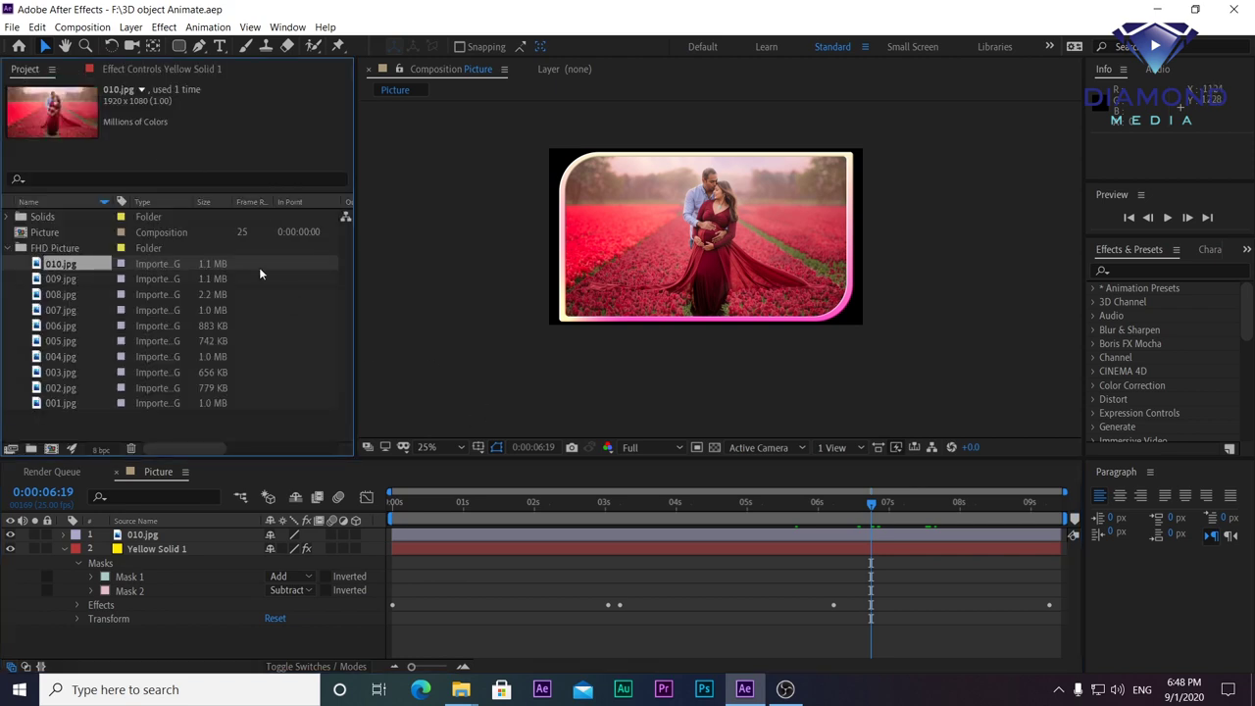
pyautogui.click(7, 249)
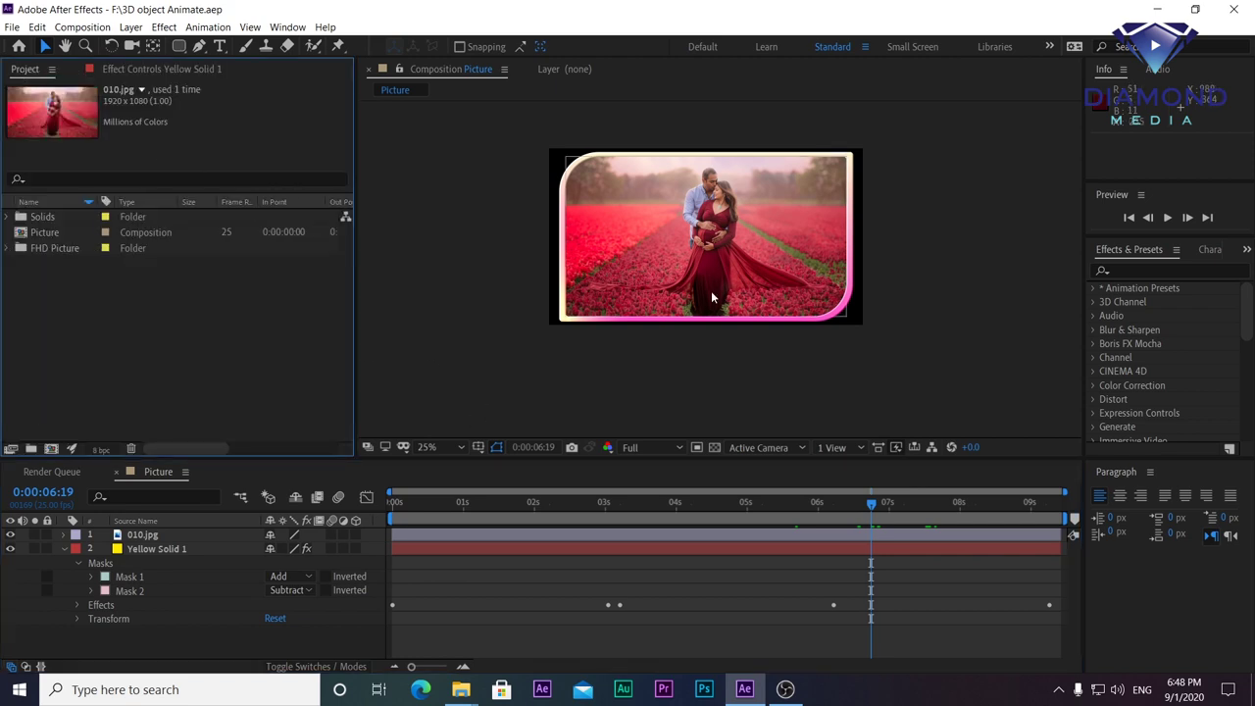
pyautogui.moveTo(716, 503); pyautogui.dragTo(702, 504)
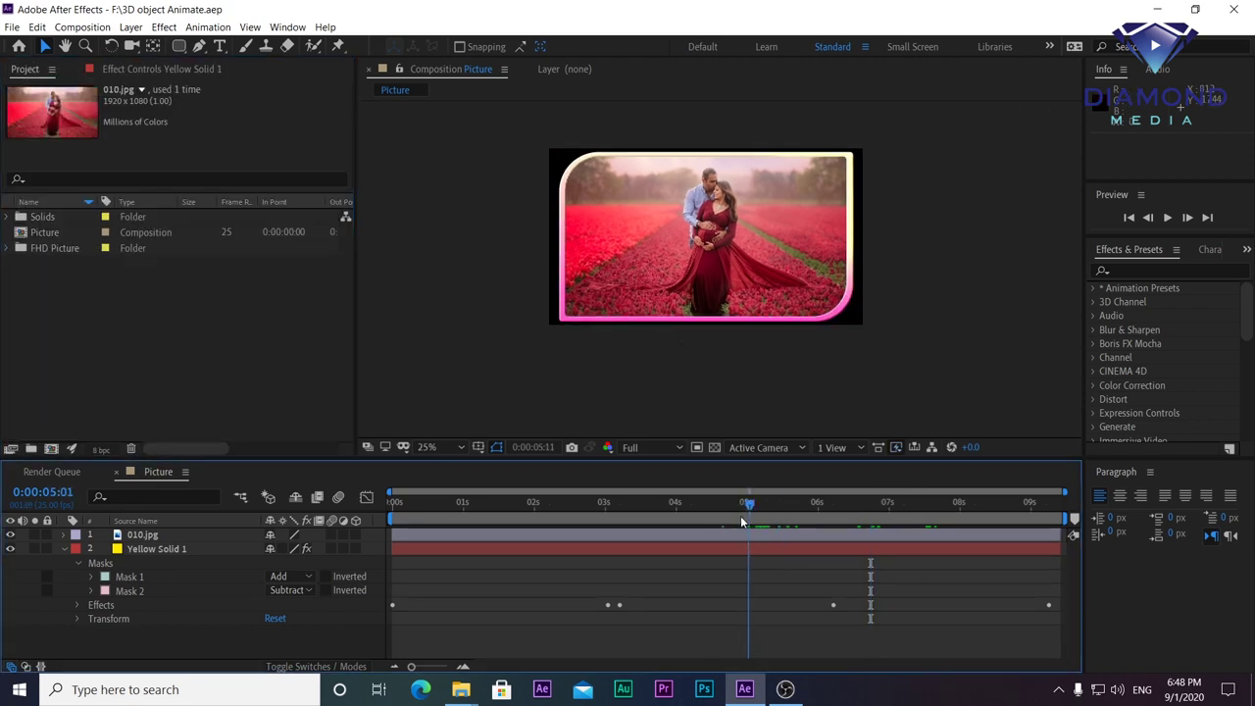
pyautogui.click(712, 524)
pyautogui.moveTo(712, 525); pyautogui.dragTo(758, 524)
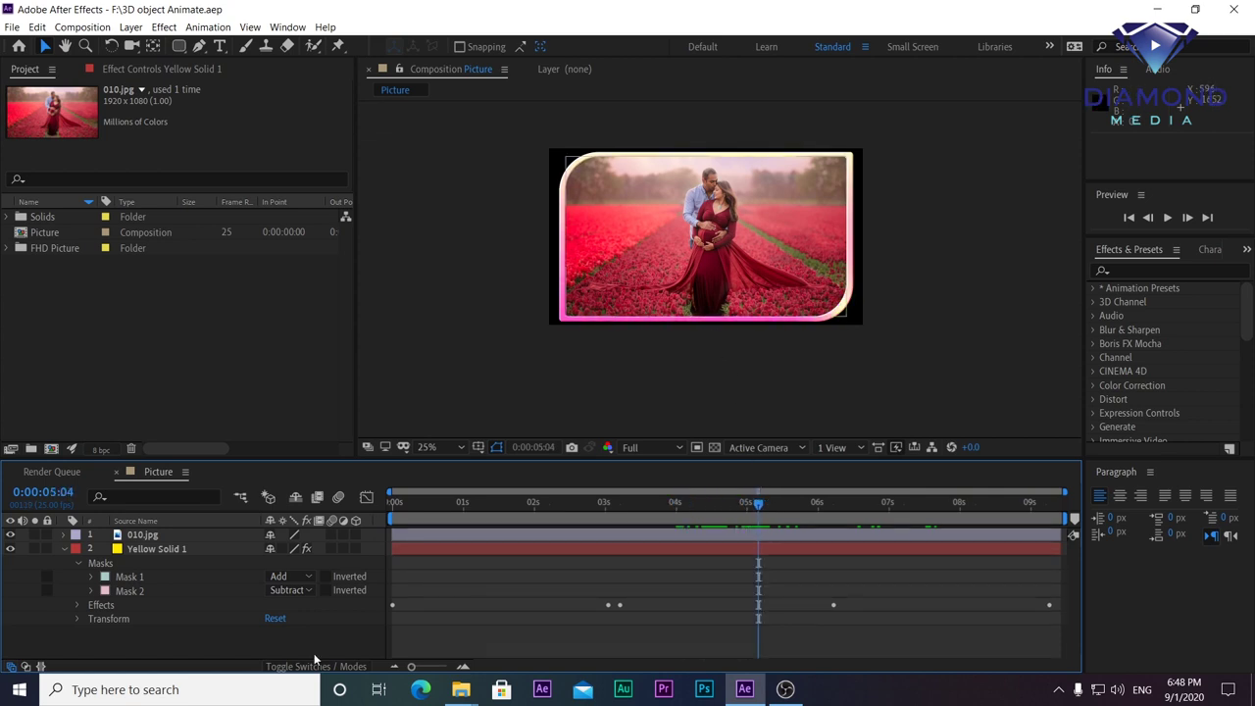
pyautogui.click(86, 27)
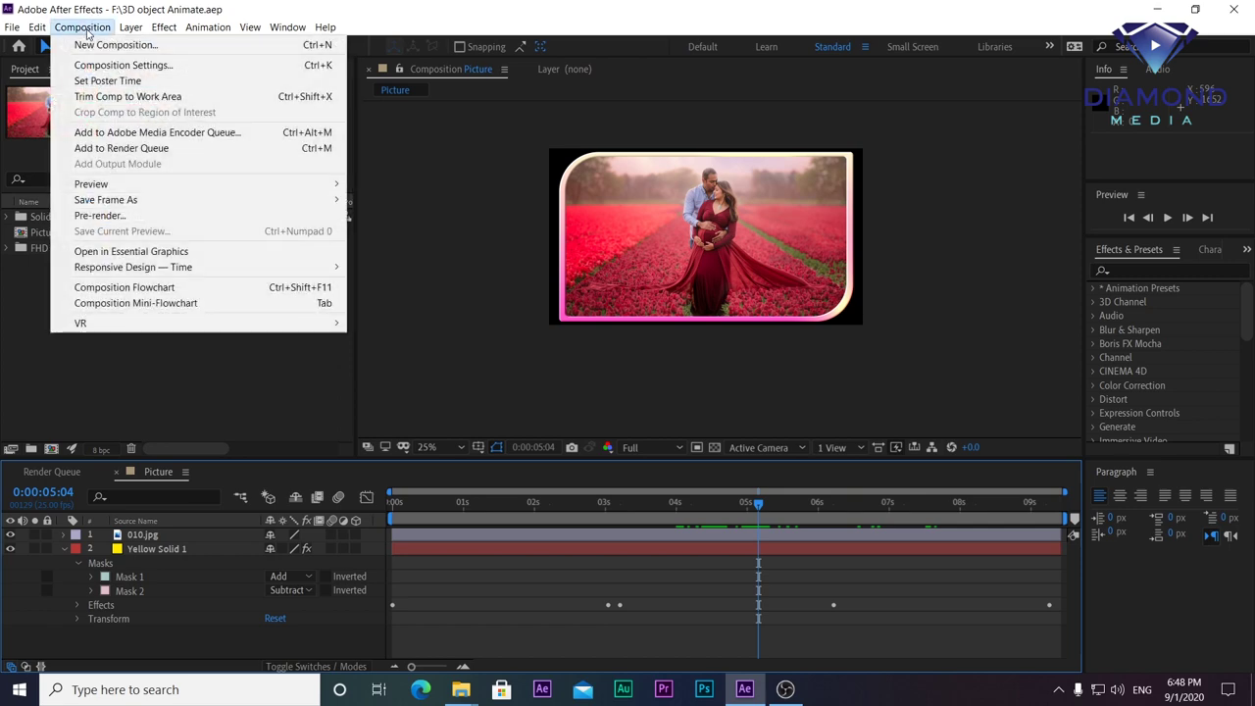
# Step: Create a 1920×1080, 25 fps composition named Reflection and drag the Picture comp into it
pyautogui.click(114, 45)
pyautogui.write('Reflection')
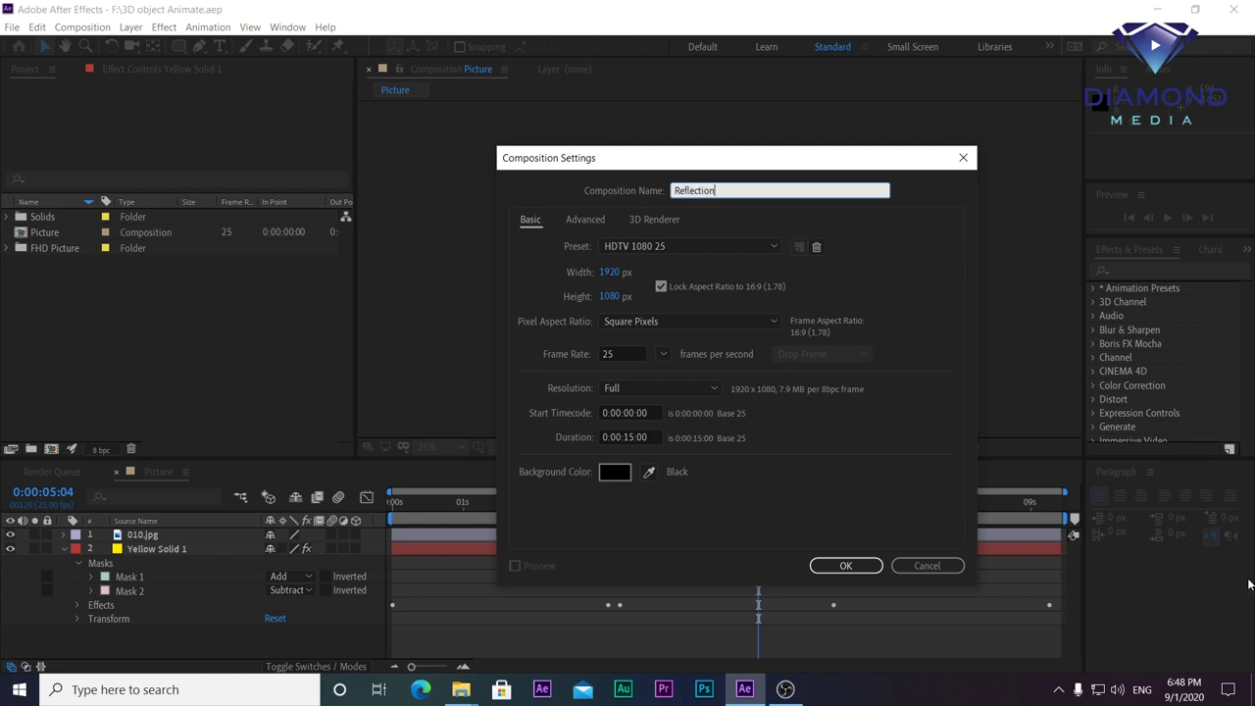
pyautogui.click(868, 566)
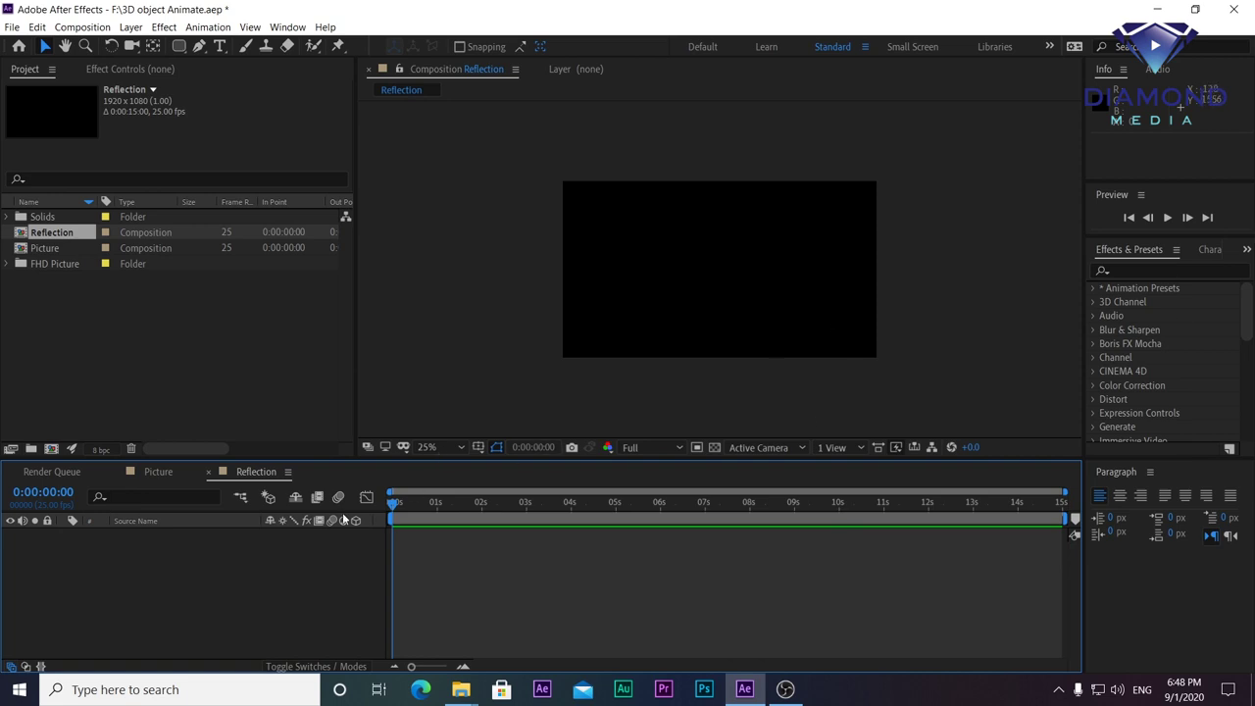
pyautogui.moveTo(43, 248); pyautogui.dragTo(135, 429)
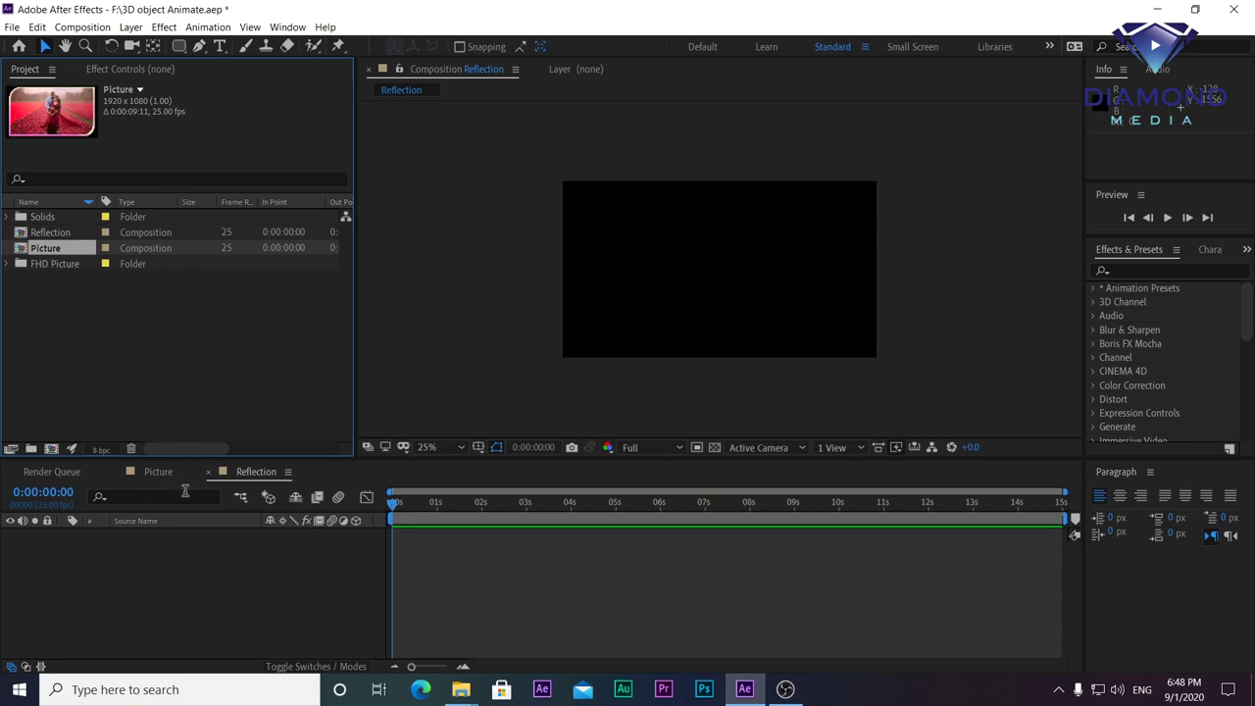
pyautogui.moveTo(46, 251); pyautogui.dragTo(174, 588)
# Step: Nest Picture in the Reflection comp and trim the comp to Picture's length
pyautogui.click(821, 506)
pyautogui.moveTo(822, 516); pyautogui.dragTo(811, 527)
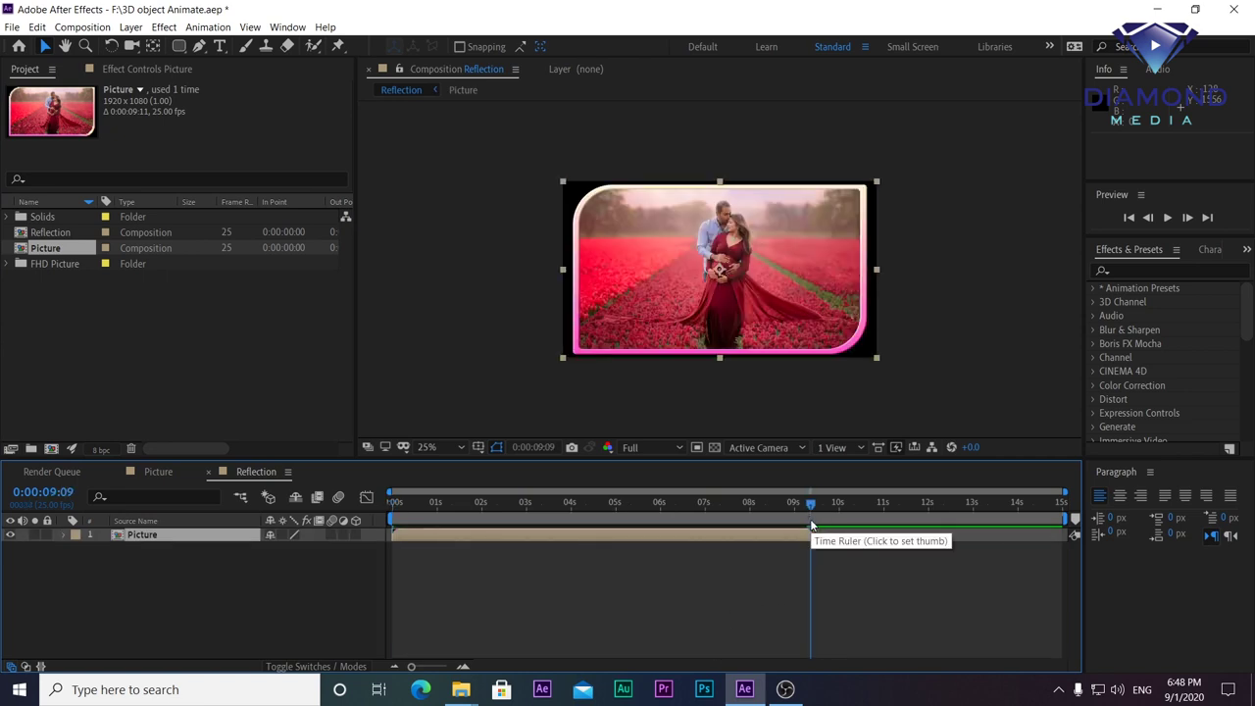
pyautogui.press('n')
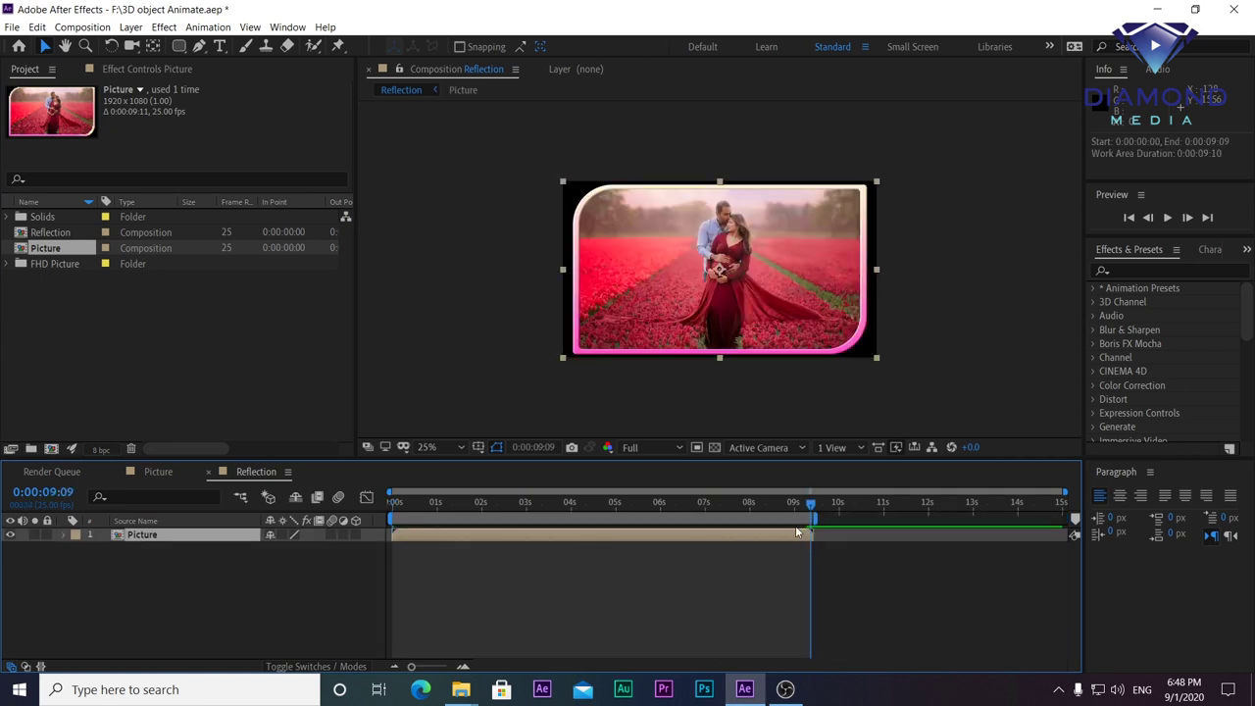
pyautogui.rightClick(778, 520)
pyautogui.click(814, 561)
pyautogui.moveTo(799, 517)
pyautogui.mouseDown()
pyautogui.moveTo(623, 511)
pyautogui.moveTo(381, 539)
pyautogui.mouseUp()
# Step: Scale the Picture layer to 70% and raise it to position 960,394
pyautogui.press('s')
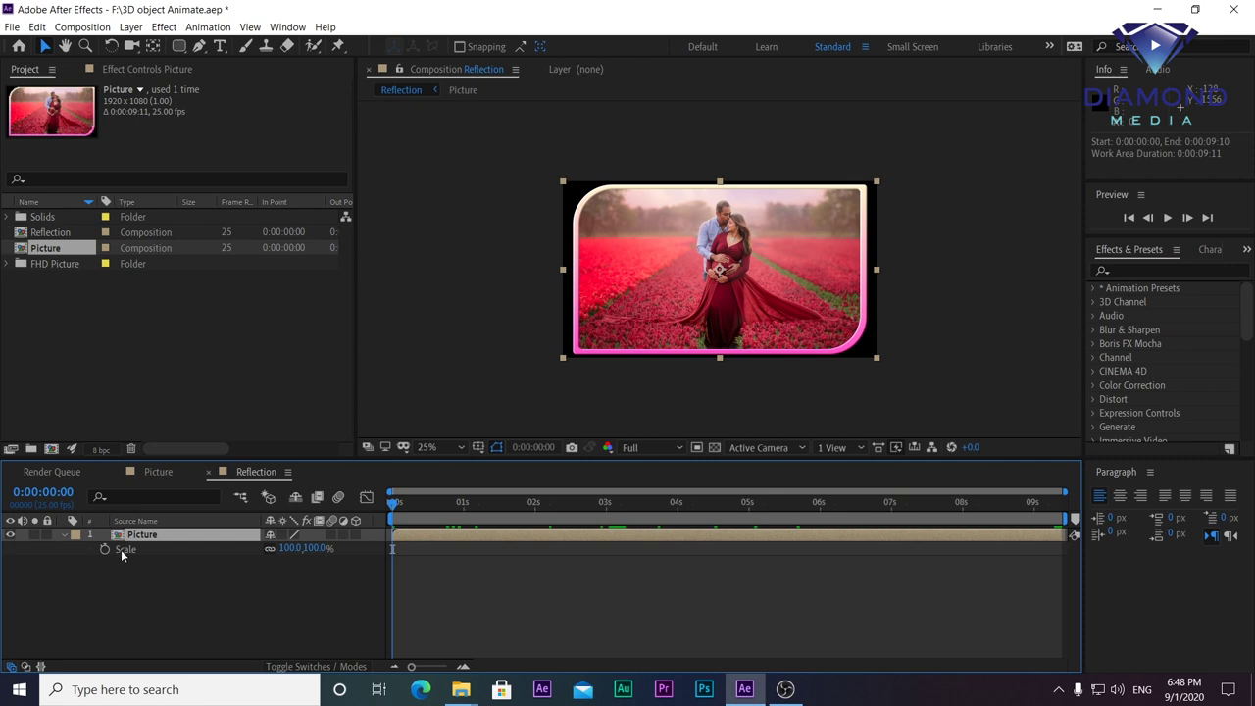
pyautogui.moveTo(284, 548); pyautogui.dragTo(264, 559)
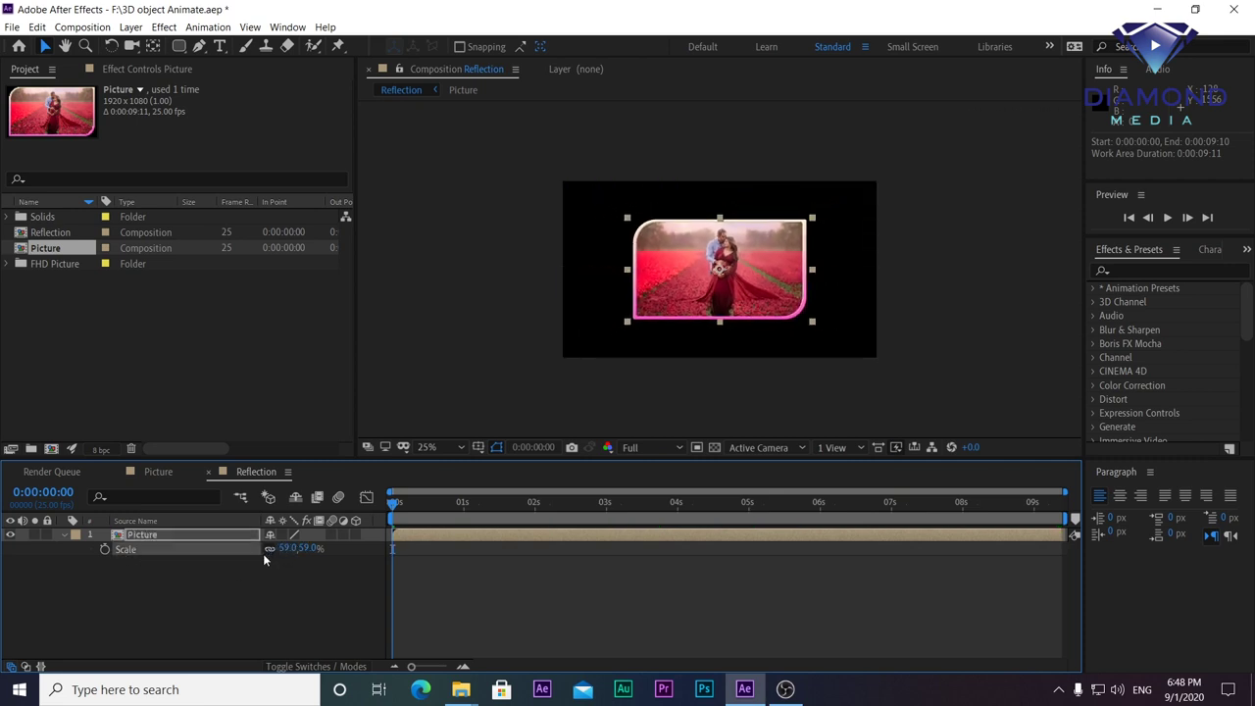
pyautogui.press('p')
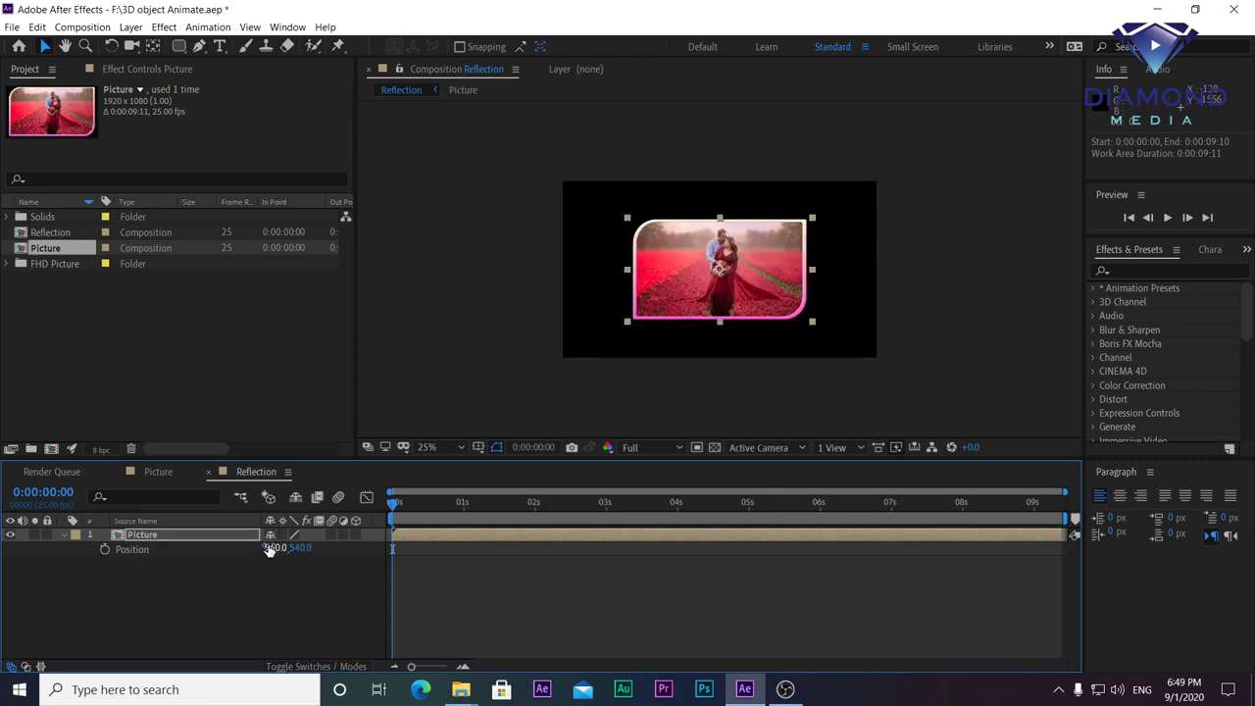
pyautogui.moveTo(301, 551); pyautogui.dragTo(211, 578)
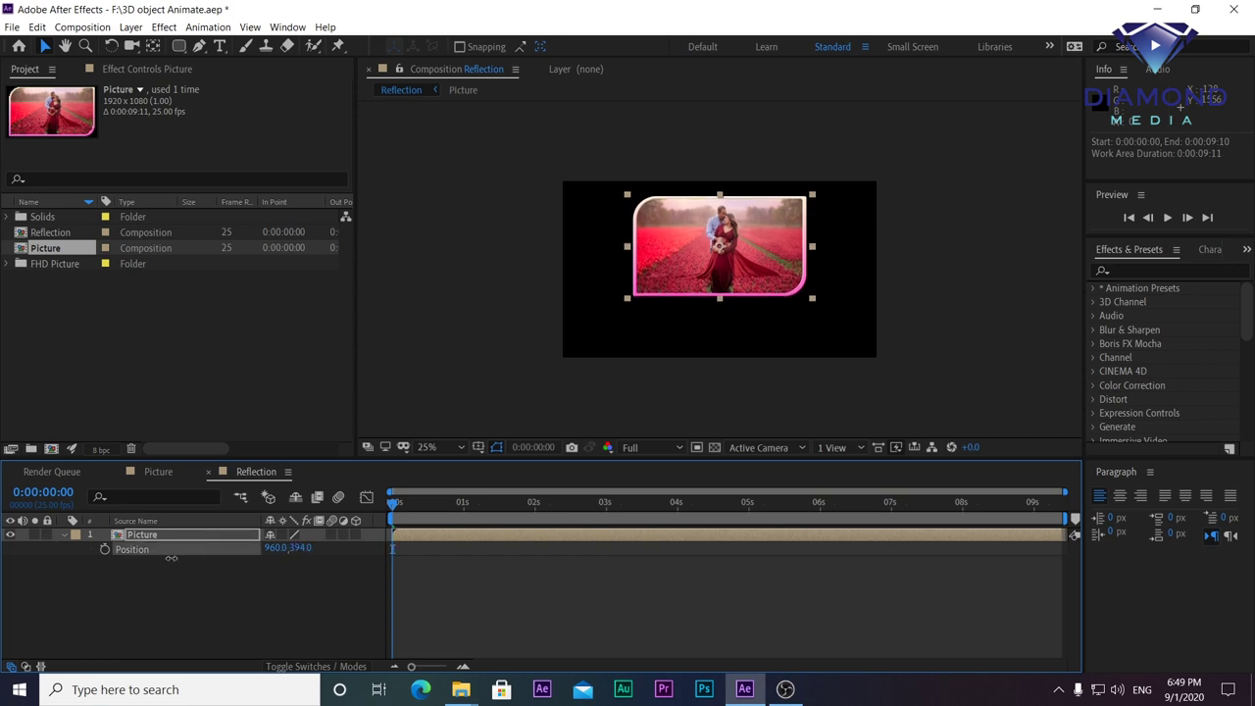
pyautogui.press('s')
pyautogui.moveTo(285, 548); pyautogui.dragTo(299, 551)
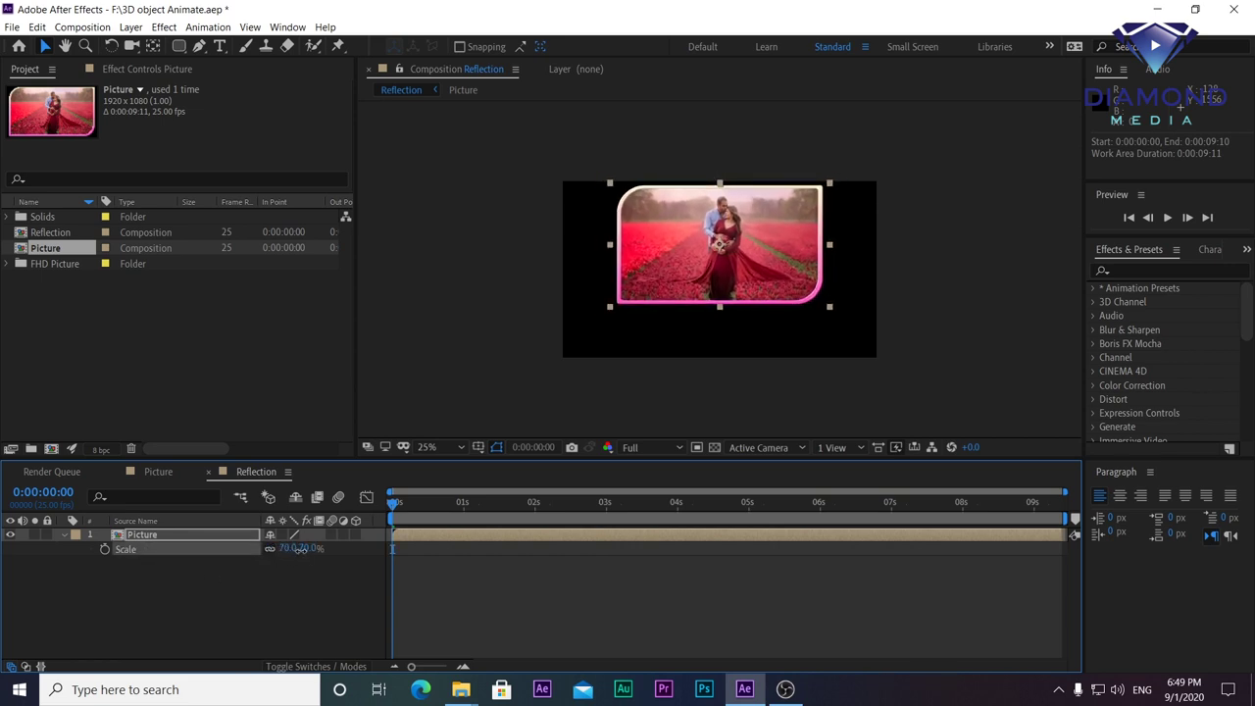
pyautogui.press('.')
pyautogui.press('.')
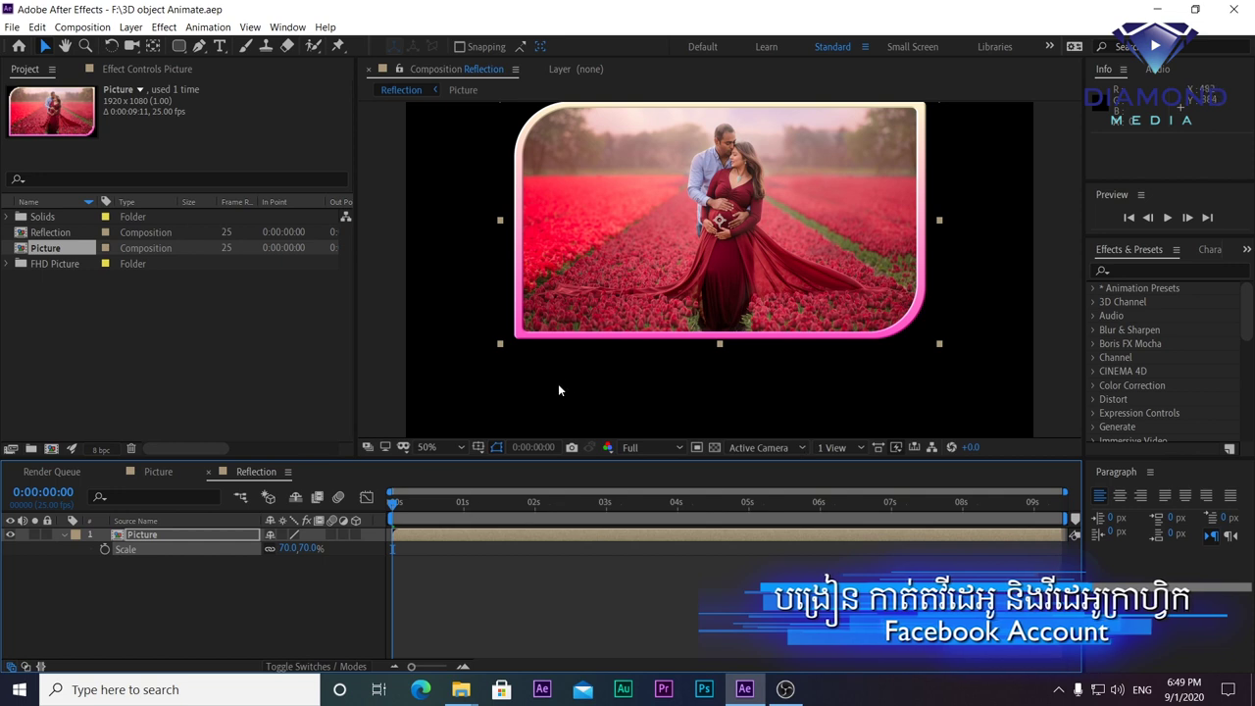
# Step: Duplicate the Picture layer and flip it to 70,-30% scale at 960,913 below the original
pyautogui.click(441, 536)
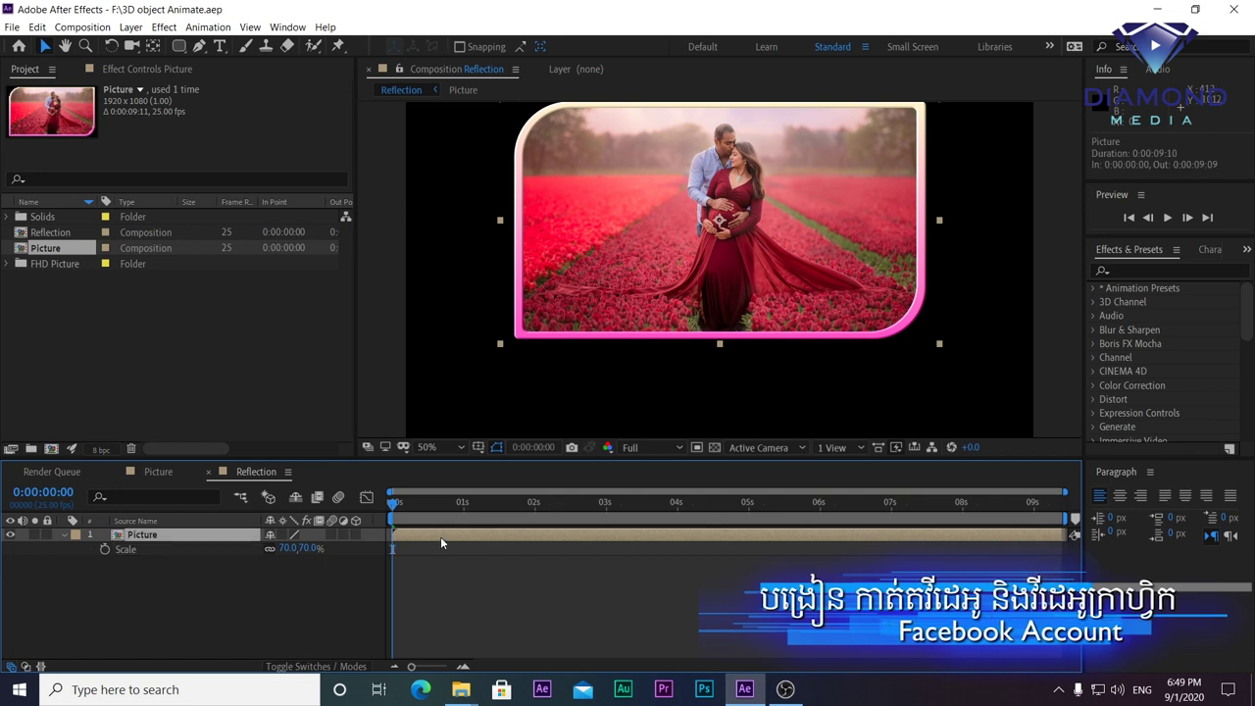
pyautogui.hotkey('ctrl', 'd')
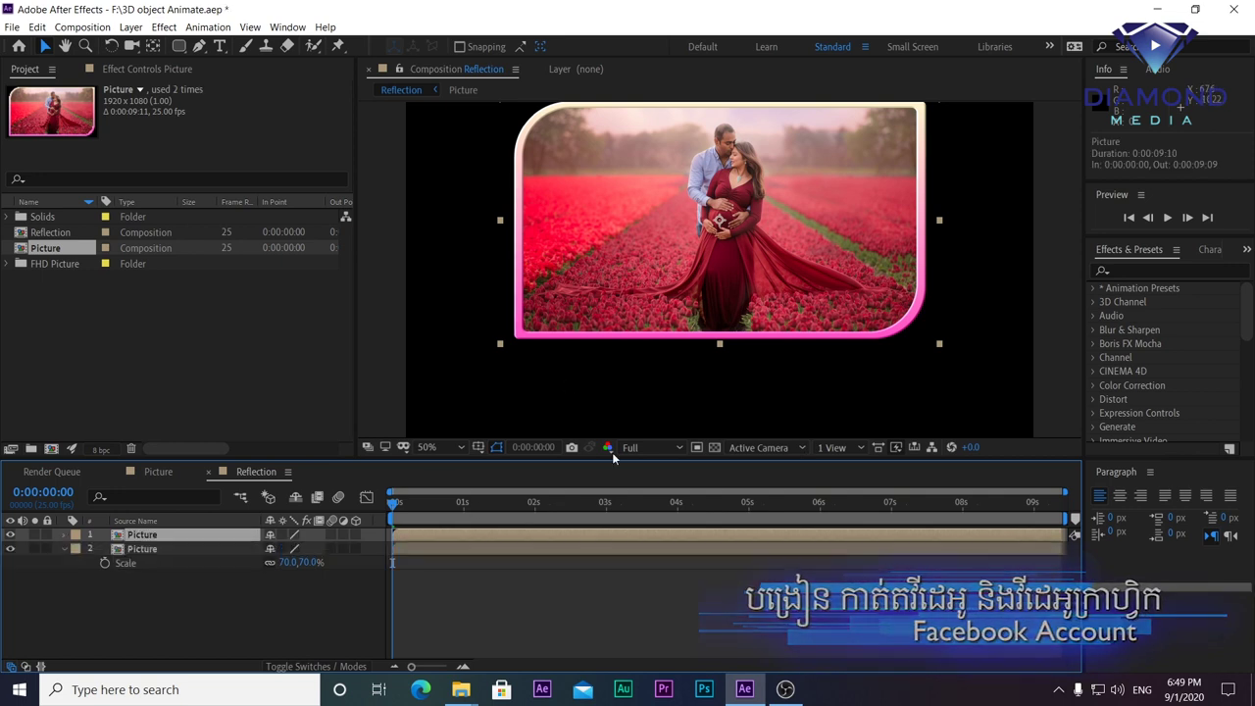
pyautogui.click(427, 548)
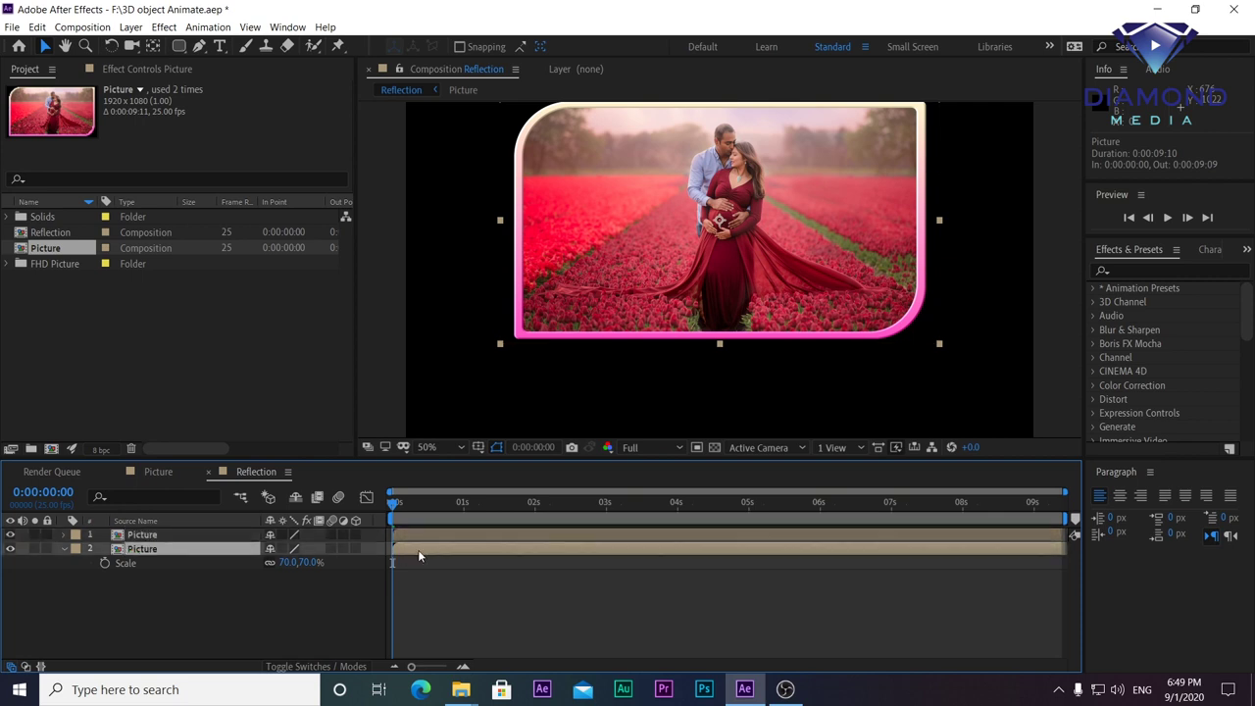
pyautogui.press(',')
pyautogui.moveTo(720, 186); pyautogui.dragTo(715, 277)
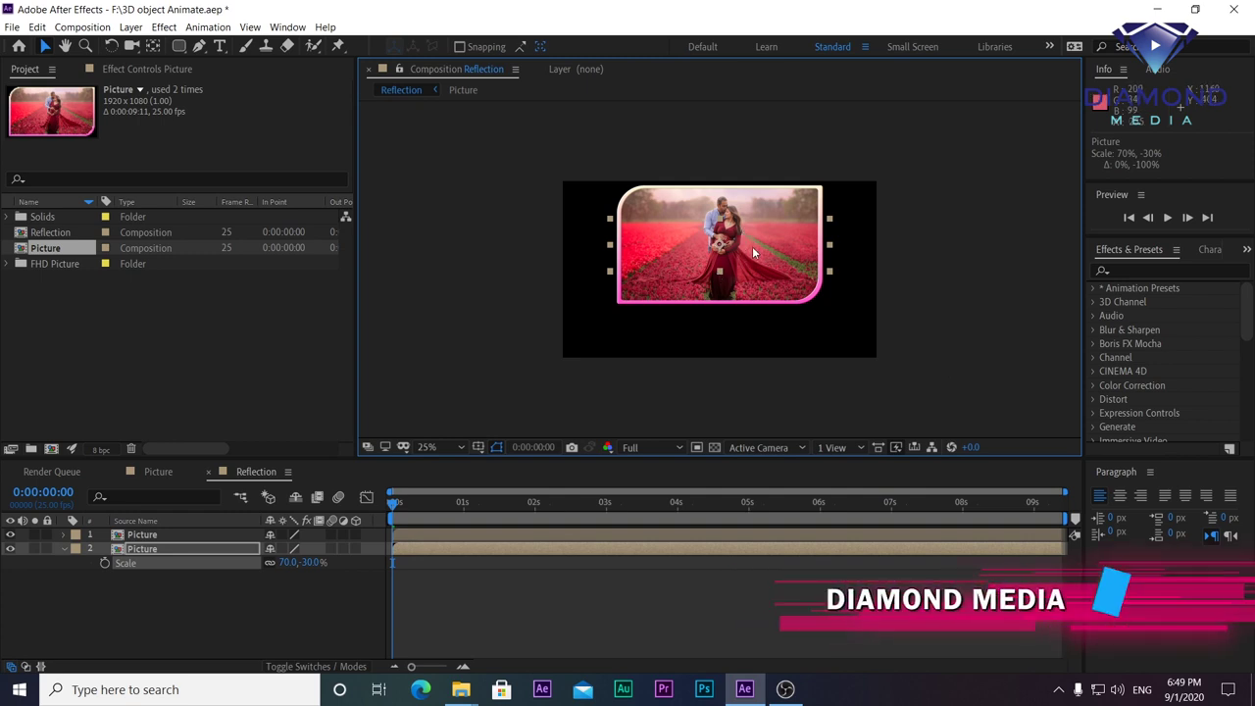
pyautogui.moveTo(752, 246); pyautogui.dragTo(751, 329)
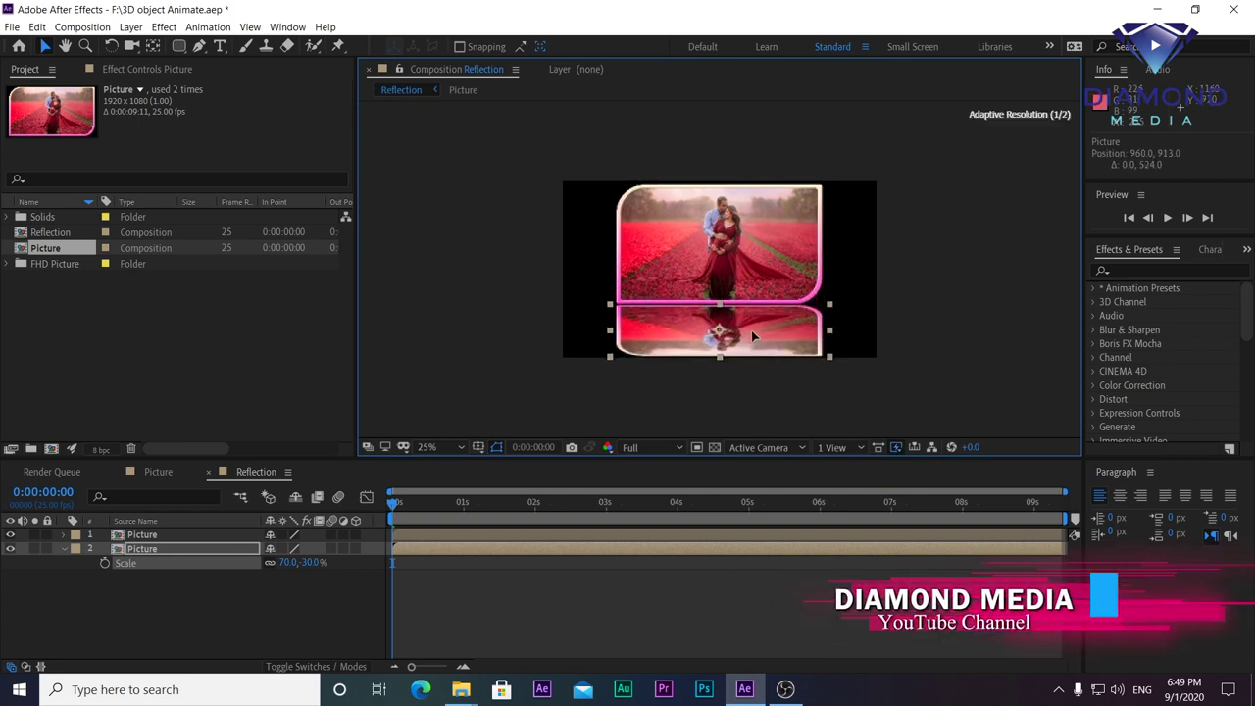
pyautogui.press('.')
pyautogui.scroll(2, 767, 327)
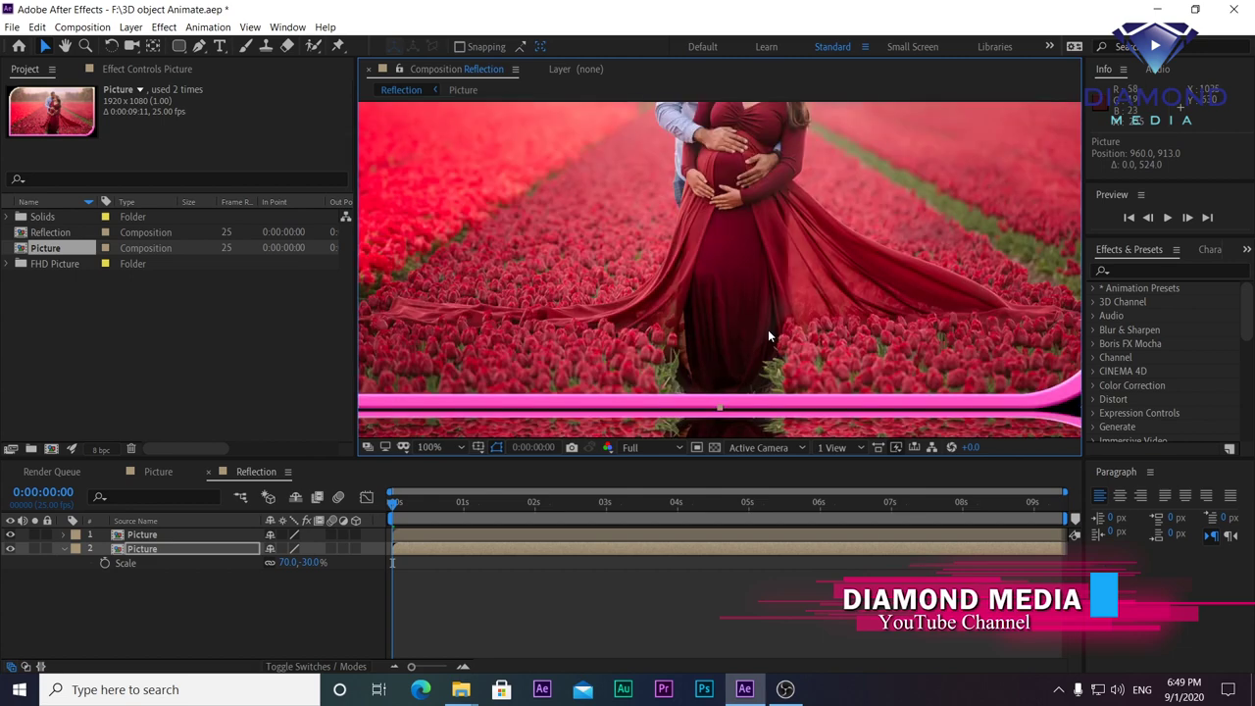
# Step: Nudge the reflection right, widen the viewer, and add a ruler guide at the frame's left edge
pyautogui.moveTo(729, 340); pyautogui.dragTo(875, 271)
pyautogui.moveTo(637, 385); pyautogui.dragTo(638, 381)
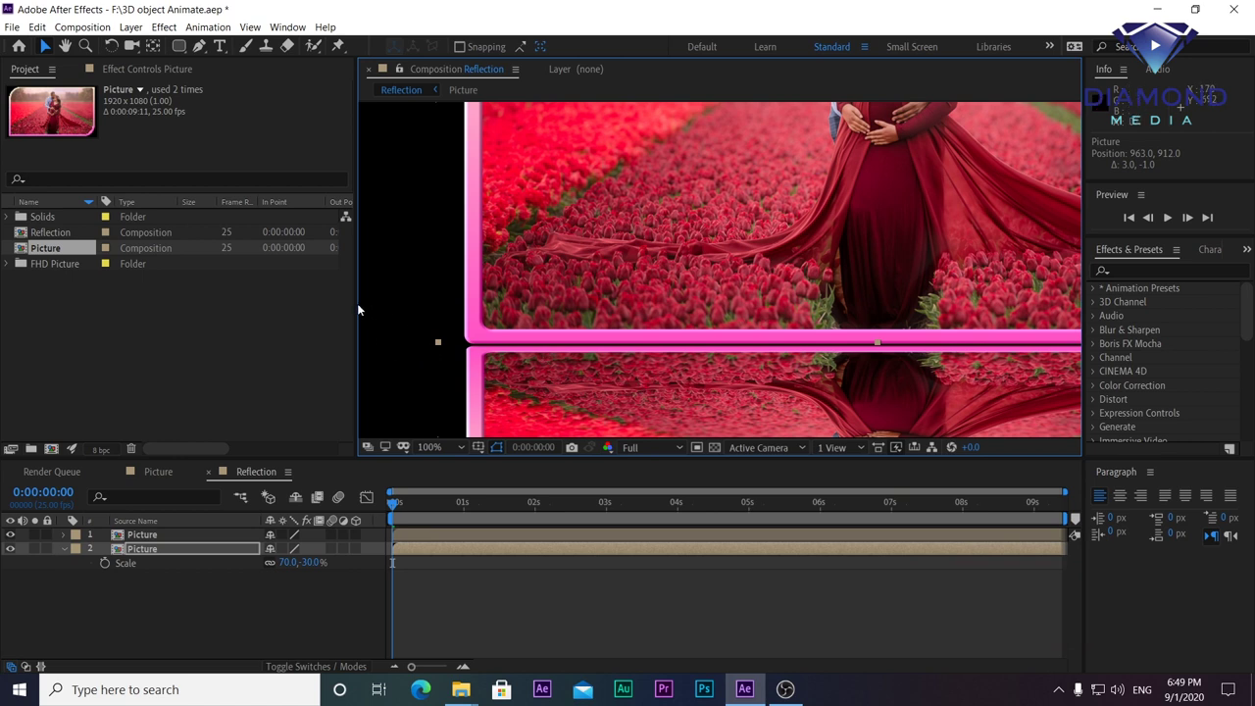
pyautogui.moveTo(358, 305); pyautogui.dragTo(266, 303)
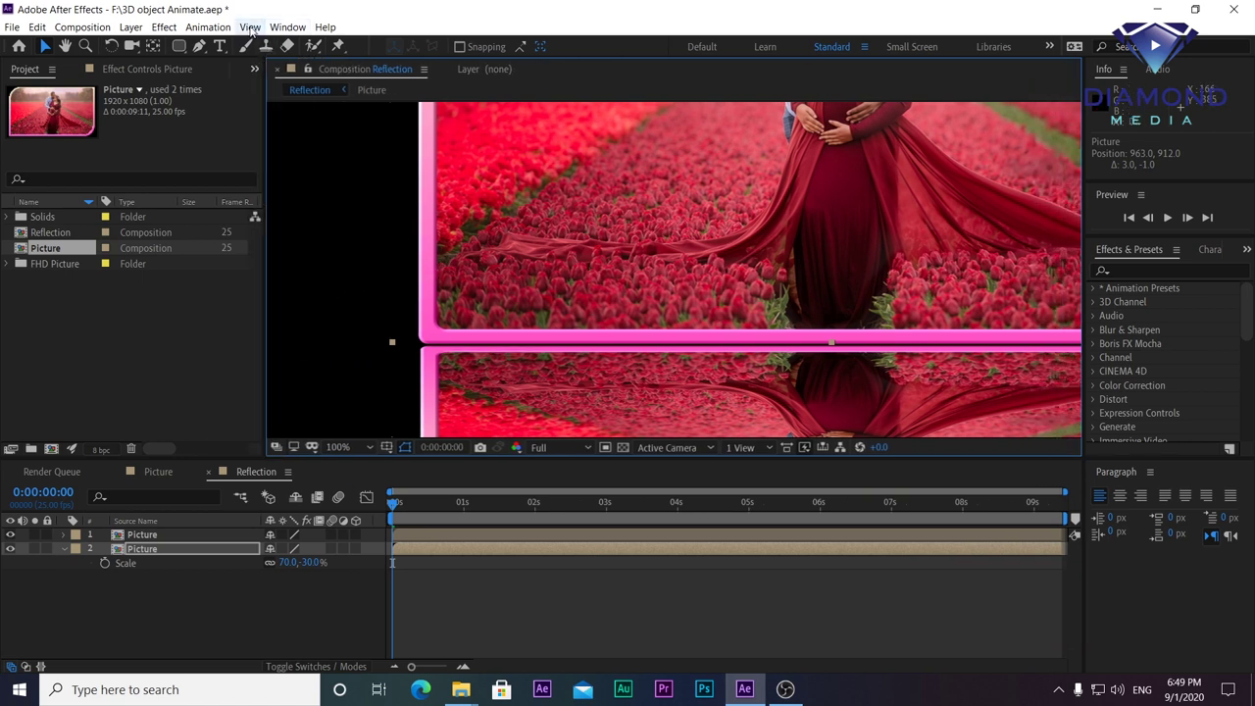
pyautogui.click(287, 27)
pyautogui.moveTo(253, 29)
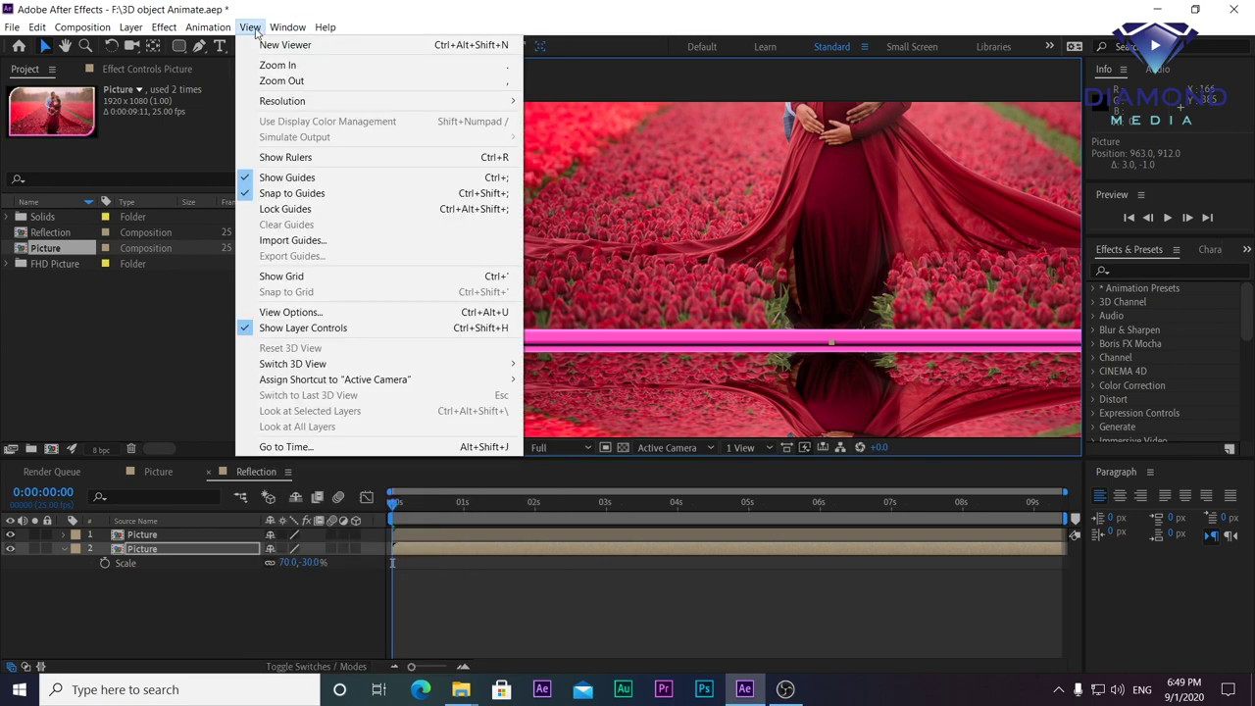
pyautogui.click(284, 157)
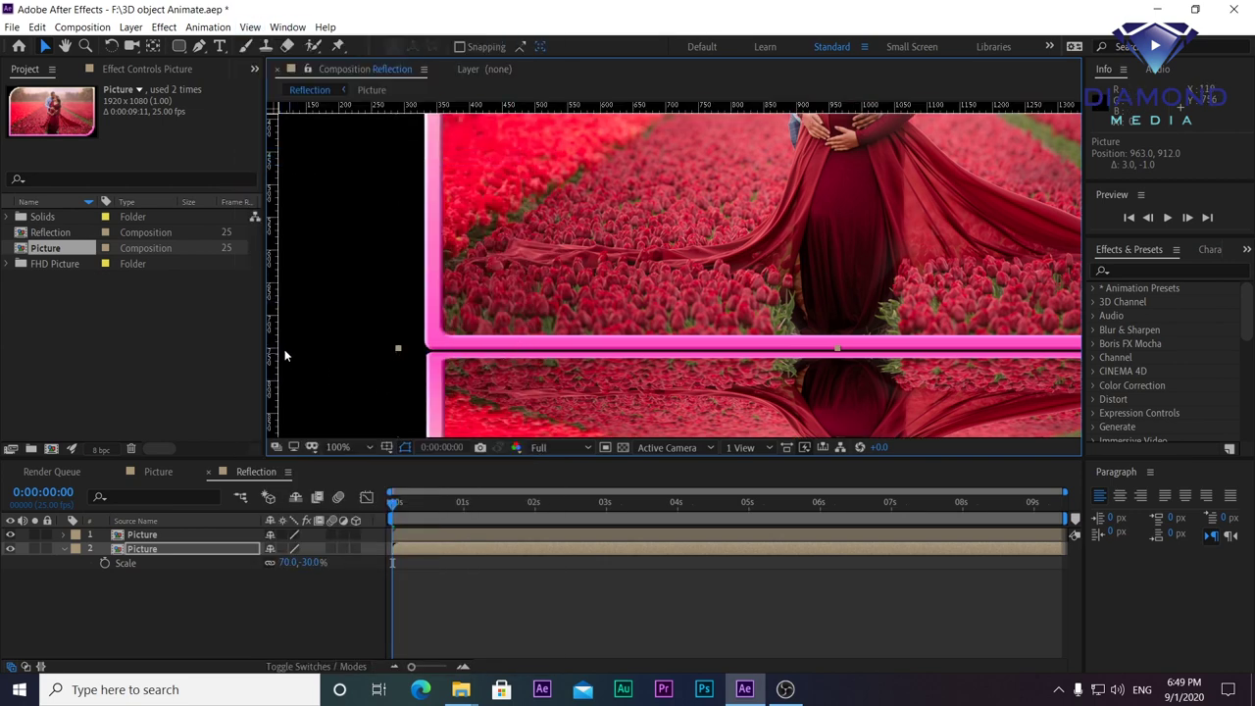
pyautogui.moveTo(272, 349); pyautogui.dragTo(424, 350)
# Step: Align the reflection's left edge to the guide, shorten it slightly, and move it up to Position 896
pyautogui.scroll(1, 477, 392)
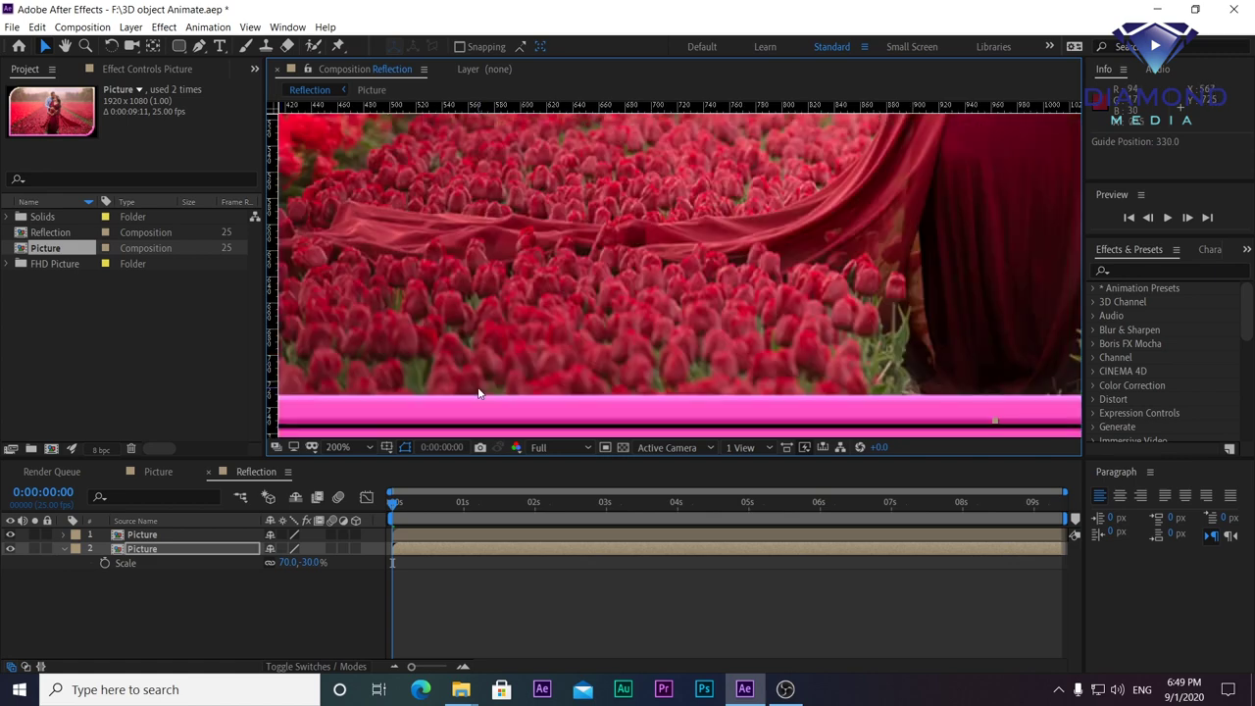
pyautogui.scroll(1, 475, 372)
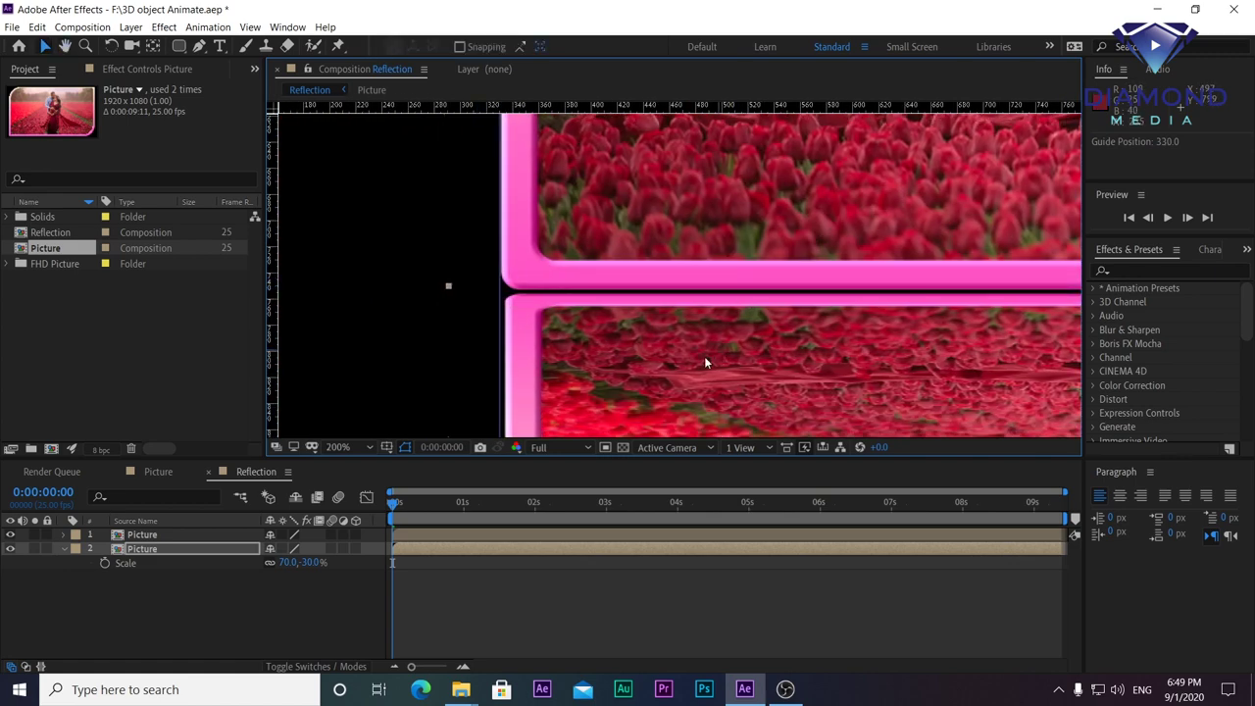
pyautogui.moveTo(636, 384); pyautogui.dragTo(629, 386)
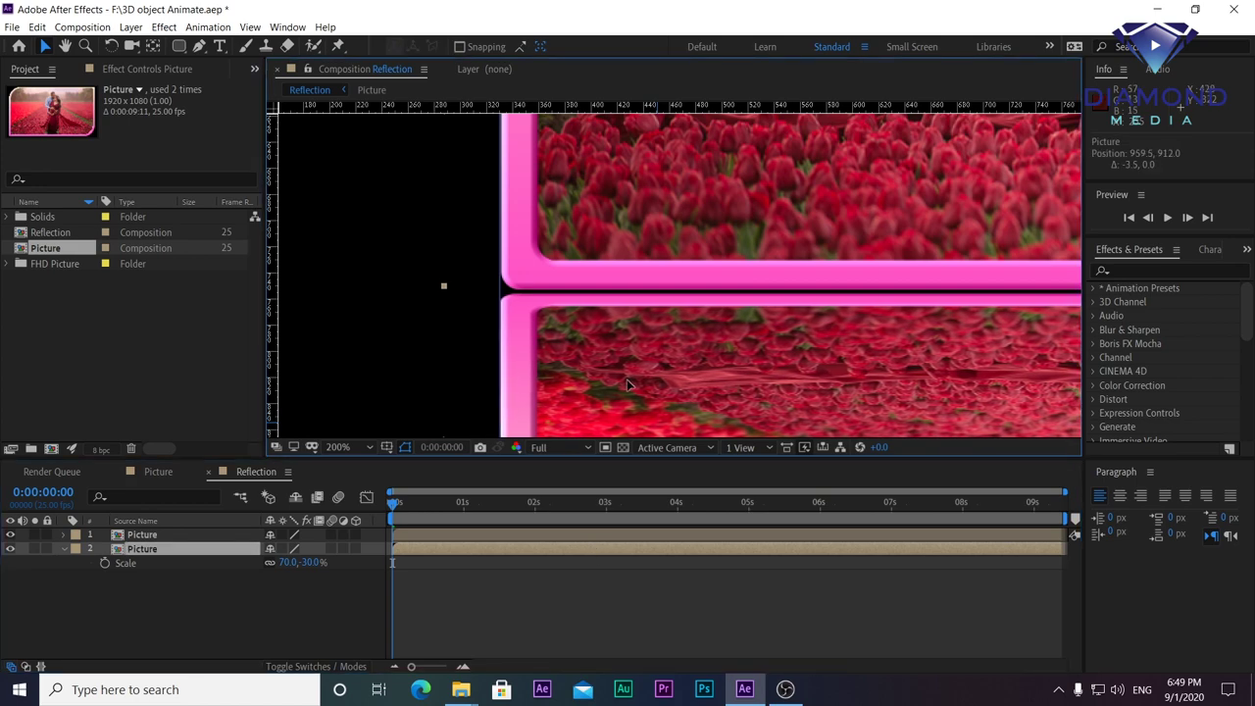
pyautogui.scroll(-1, 666, 353)
pyautogui.scroll(-1, 667, 314)
pyautogui.scroll(-2, 630, 276)
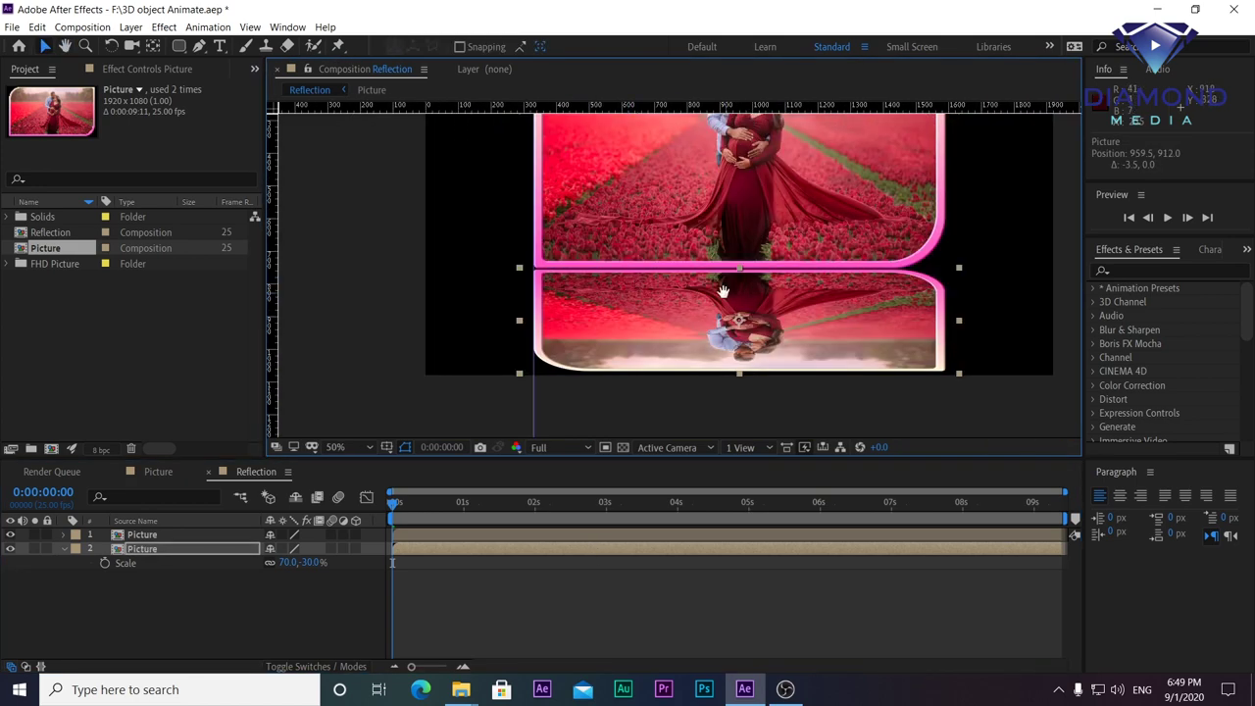
pyautogui.scroll(-1, 726, 270)
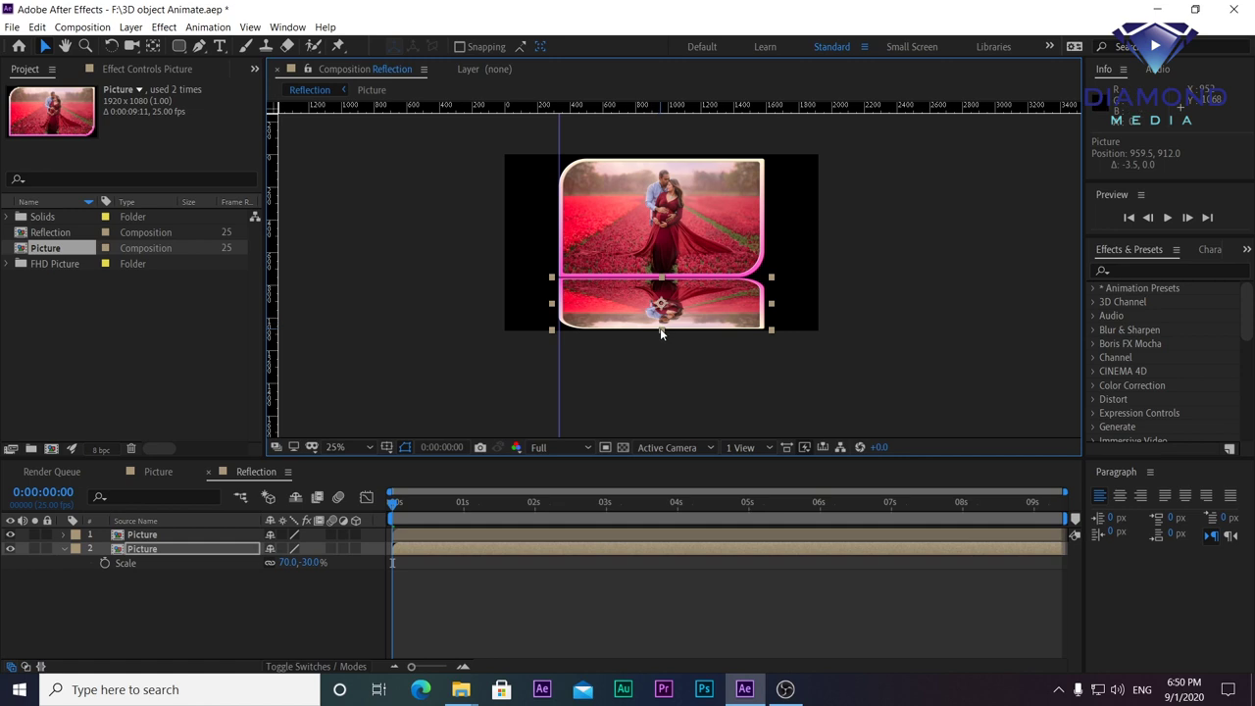
pyautogui.moveTo(660, 327); pyautogui.dragTo(660, 331)
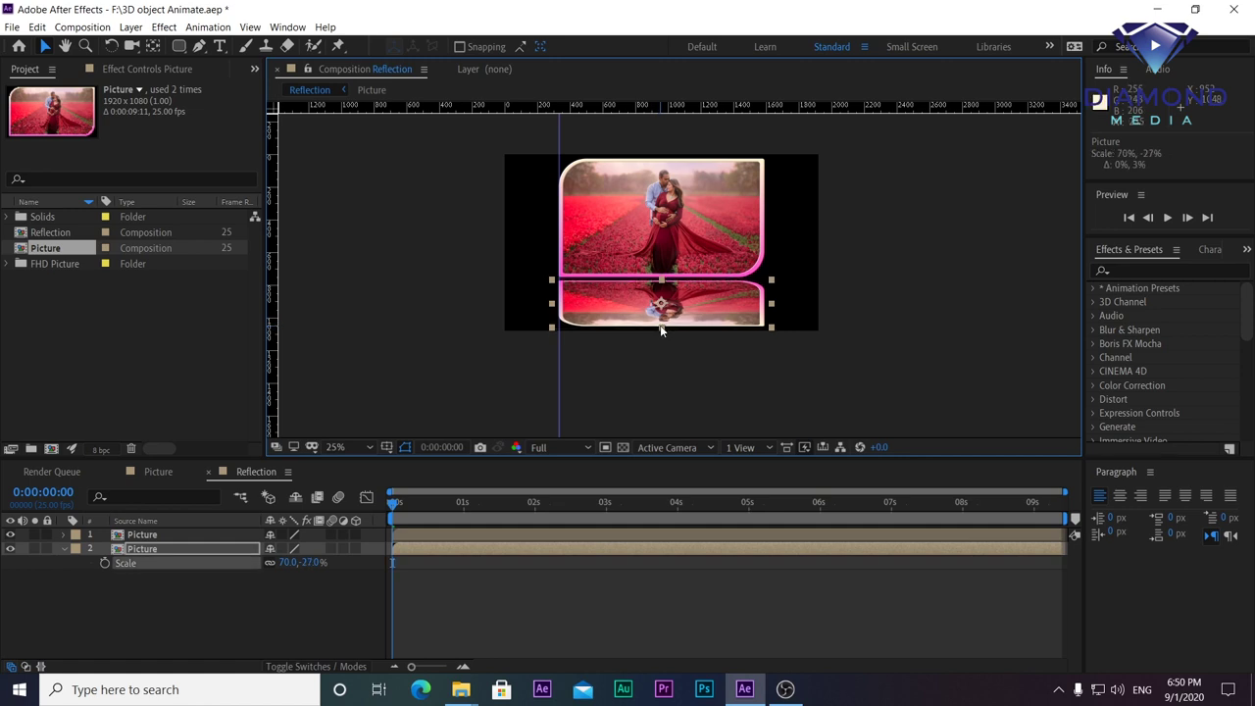
pyautogui.press('Up')
pyautogui.press('Up')
pyautogui.press('Up')
pyautogui.press('Up')
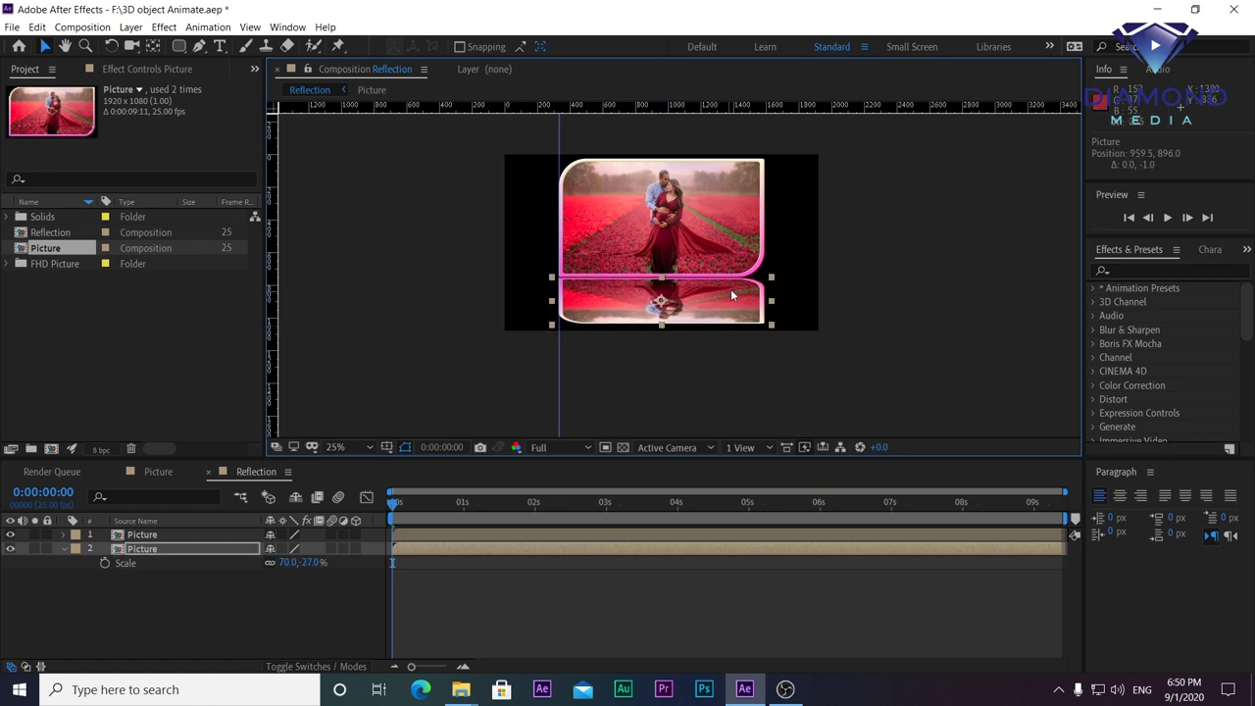
pyautogui.moveTo(774, 240); pyautogui.dragTo(748, 266)
# Step: Zoom the viewer to 50%, hide the rulers, and recentre the composition
pyautogui.press('.')
pyautogui.press('.')
pyautogui.moveTo(818, 459); pyautogui.dragTo(819, 485)
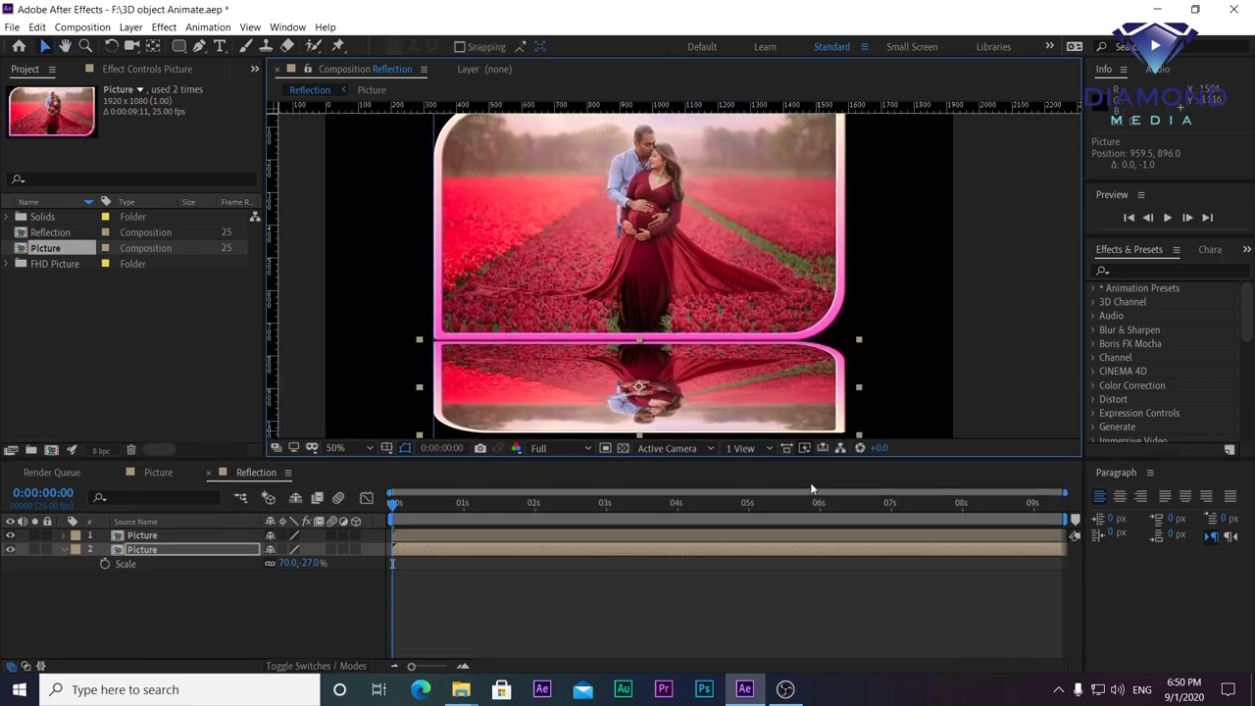
pyautogui.press(',')
pyautogui.press('.')
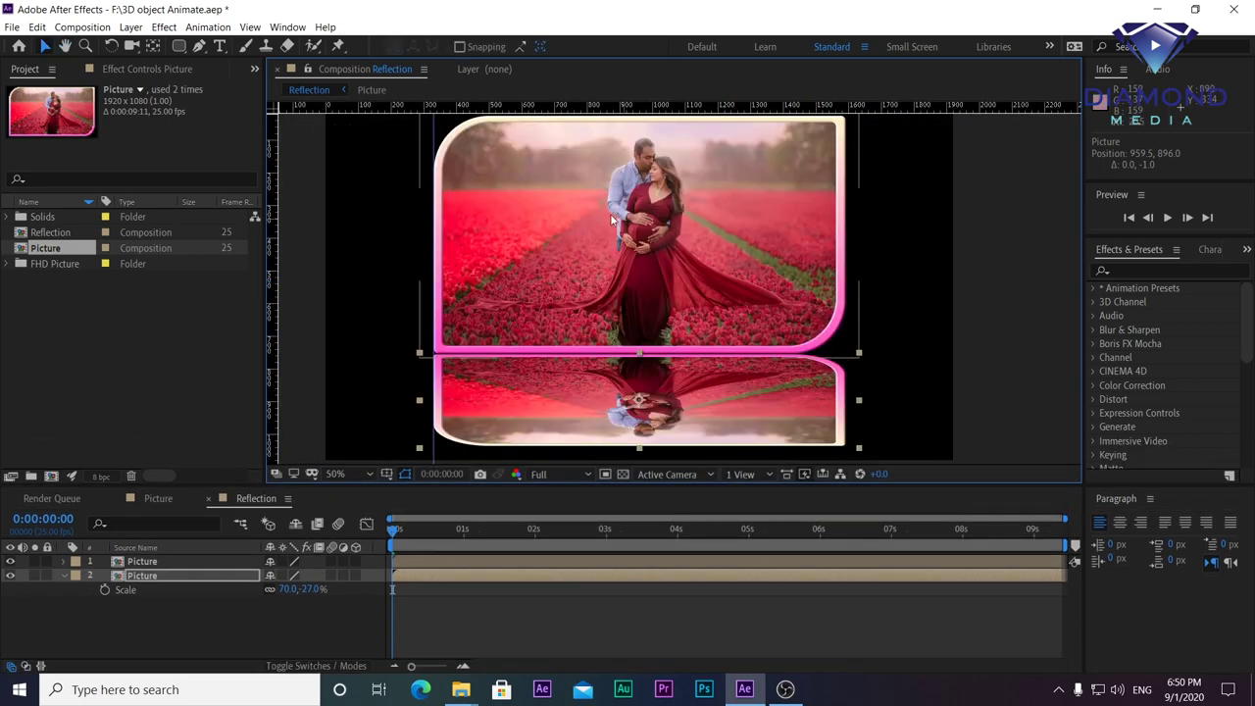
pyautogui.click(251, 27)
pyautogui.click(312, 155)
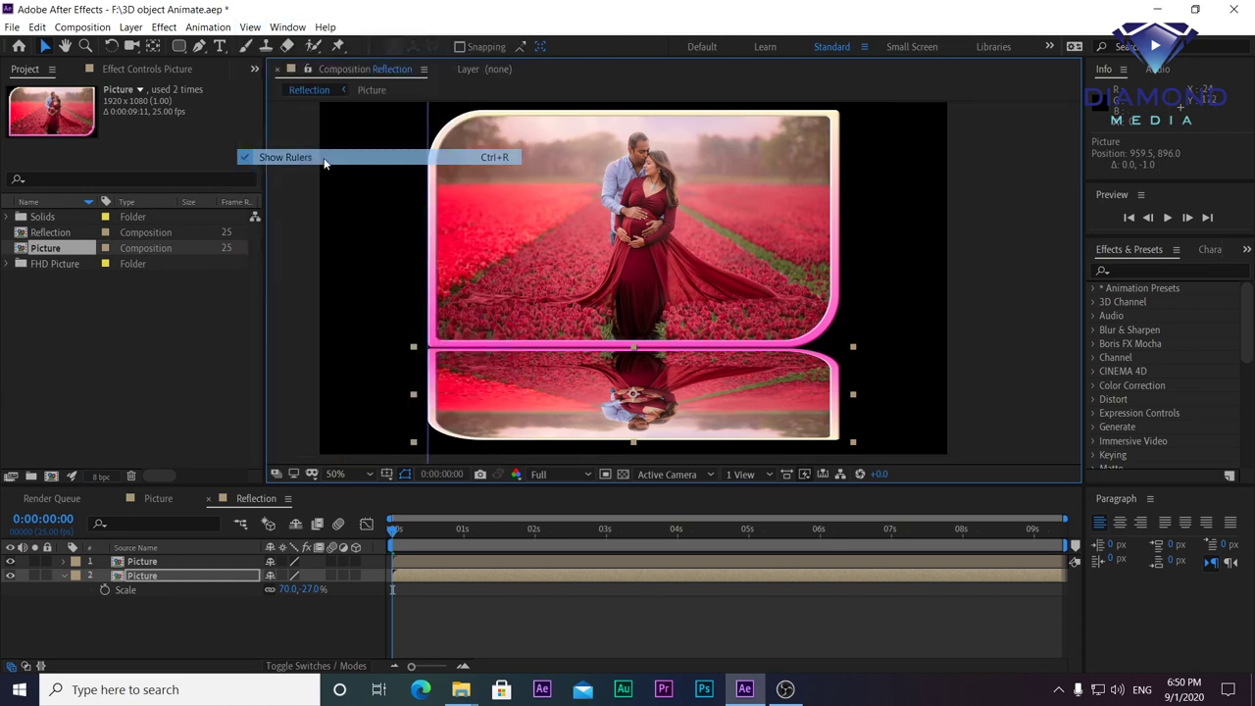
pyautogui.moveTo(723, 204); pyautogui.dragTo(753, 204)
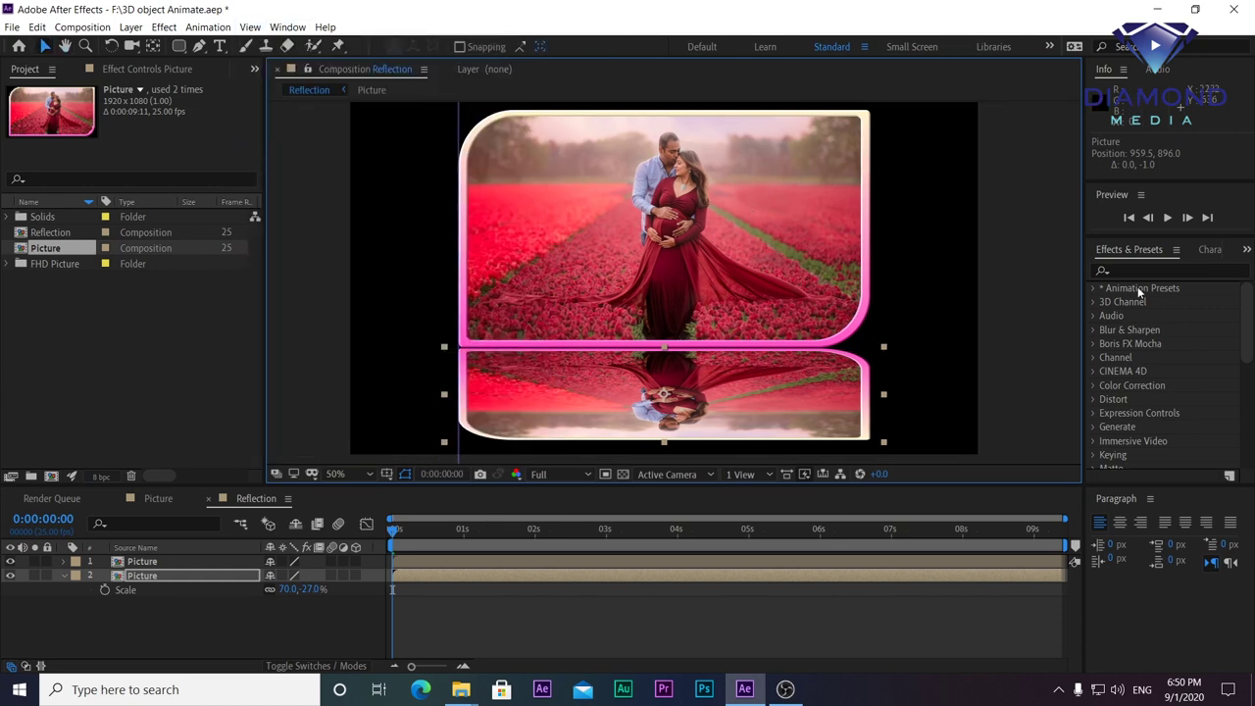
pyautogui.click(1158, 270)
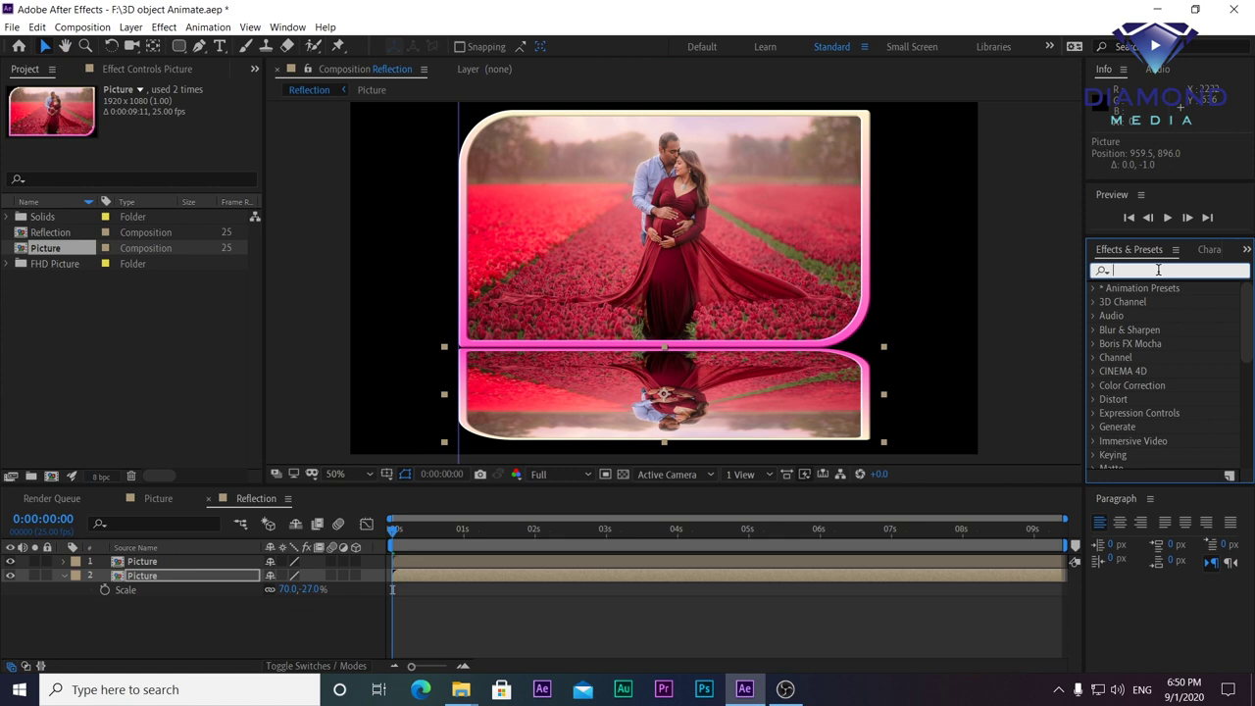
# Step: Find Gaussian Blur by searching 'Blur', apply it to the reflection layer, and set Blurriness to 31.9
pyautogui.write('Blur')
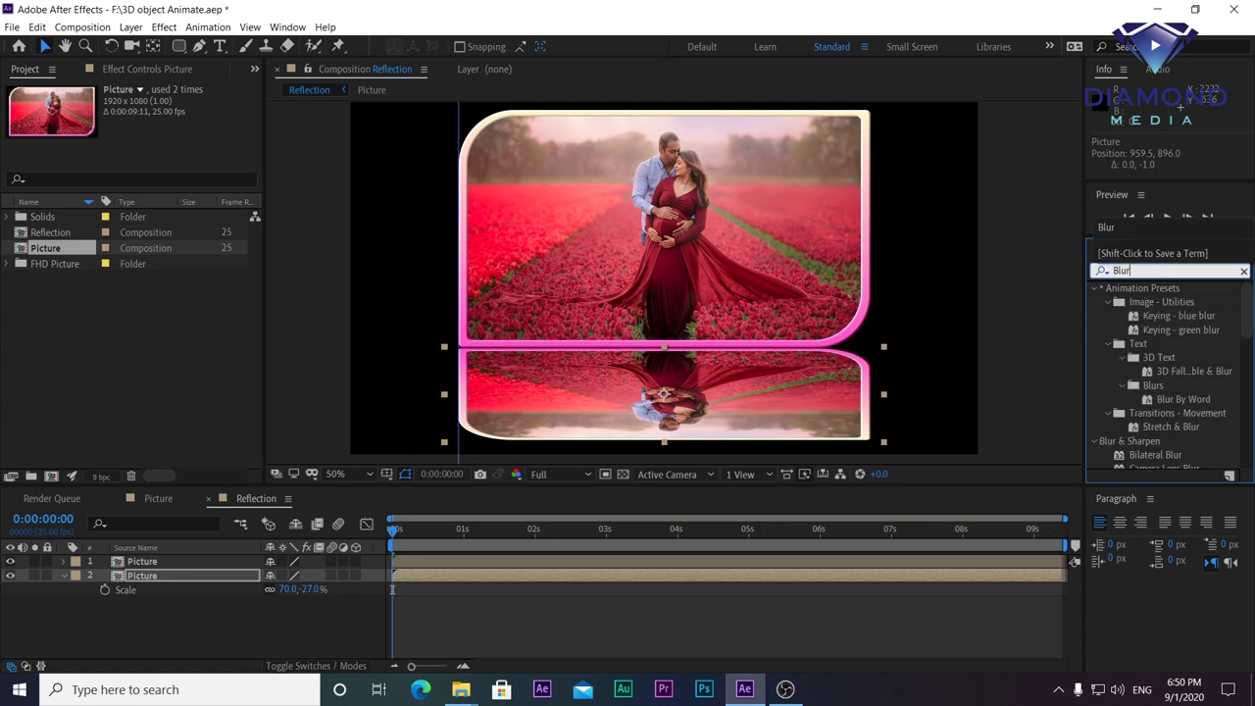
pyautogui.scroll(-1, 1167, 395)
pyautogui.scroll(-1, 1166, 397)
pyautogui.scroll(-1, 1166, 384)
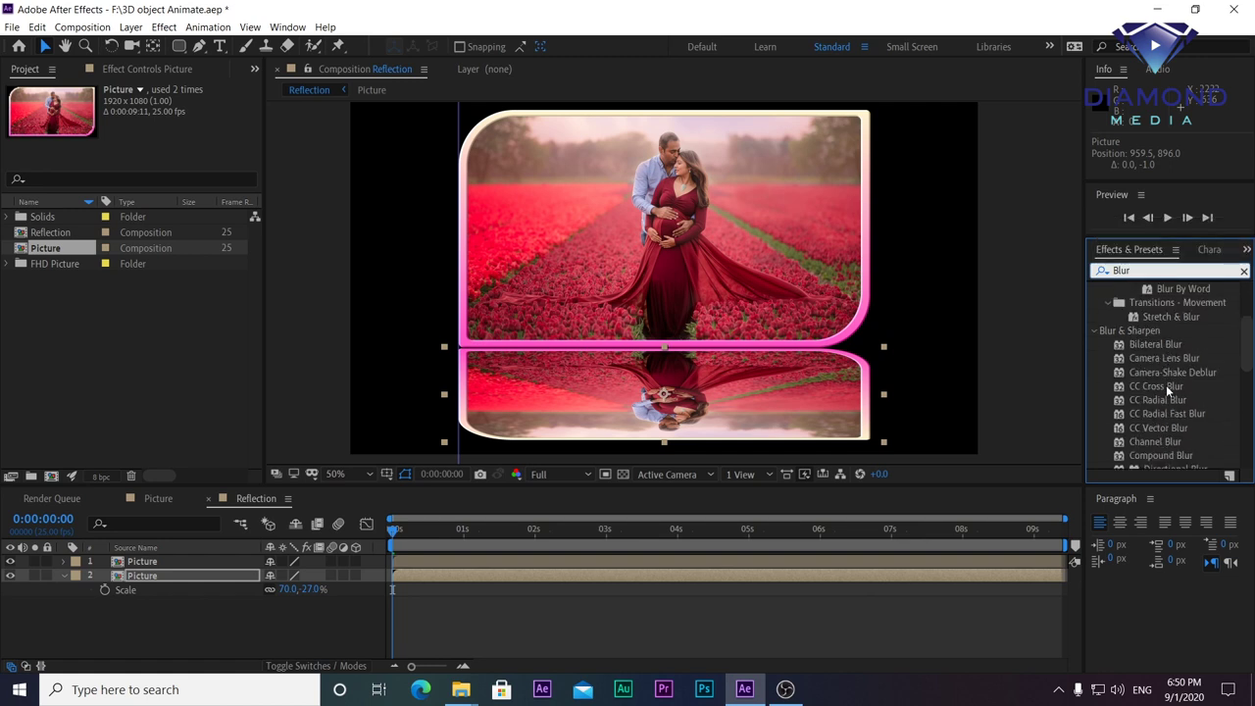
pyautogui.scroll(-1, 1165, 384)
pyautogui.scroll(-1, 1167, 390)
pyautogui.moveTo(1165, 424); pyautogui.dragTo(737, 580)
pyautogui.moveTo(154, 117); pyautogui.dragTo(397, 106)
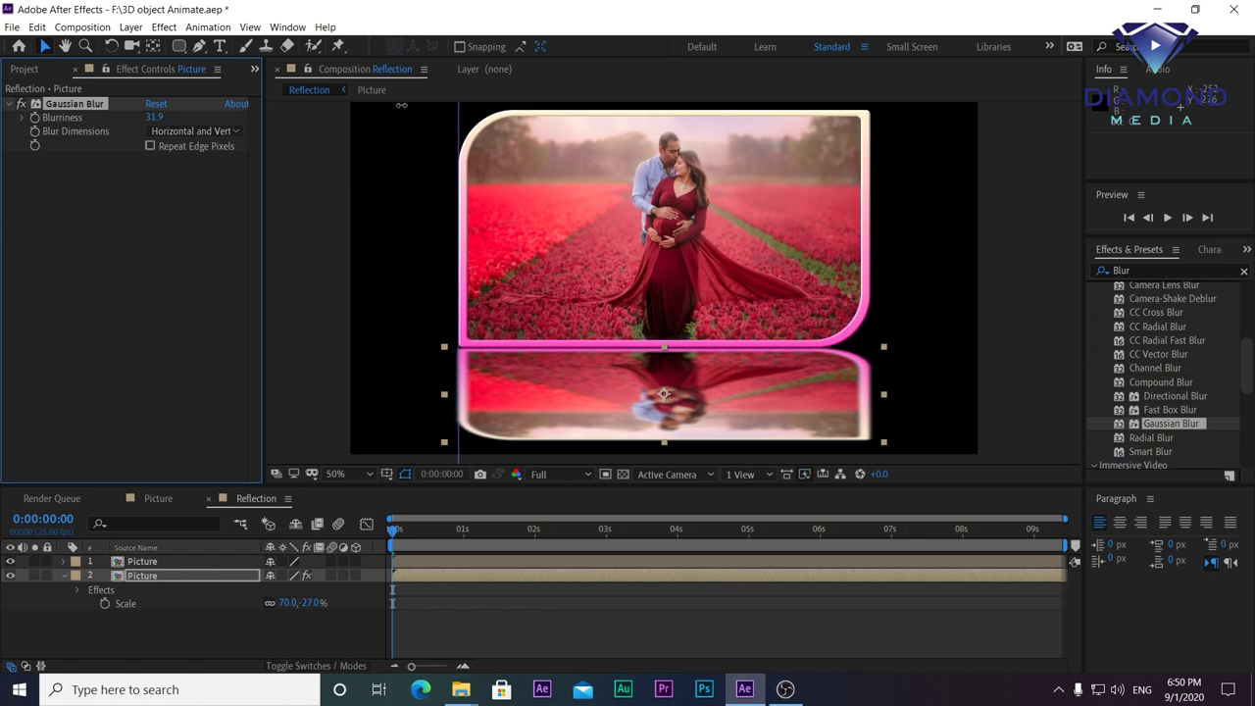
pyautogui.scroll(-2, 662, 273)
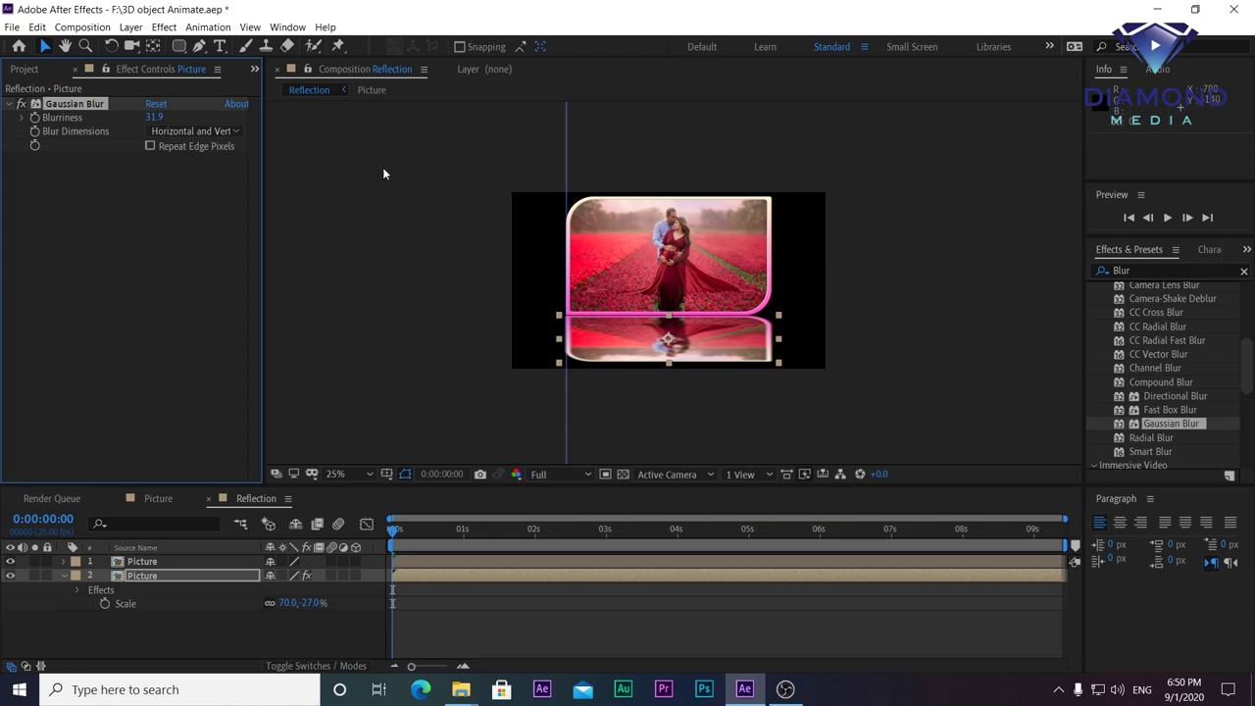
pyautogui.click(179, 47)
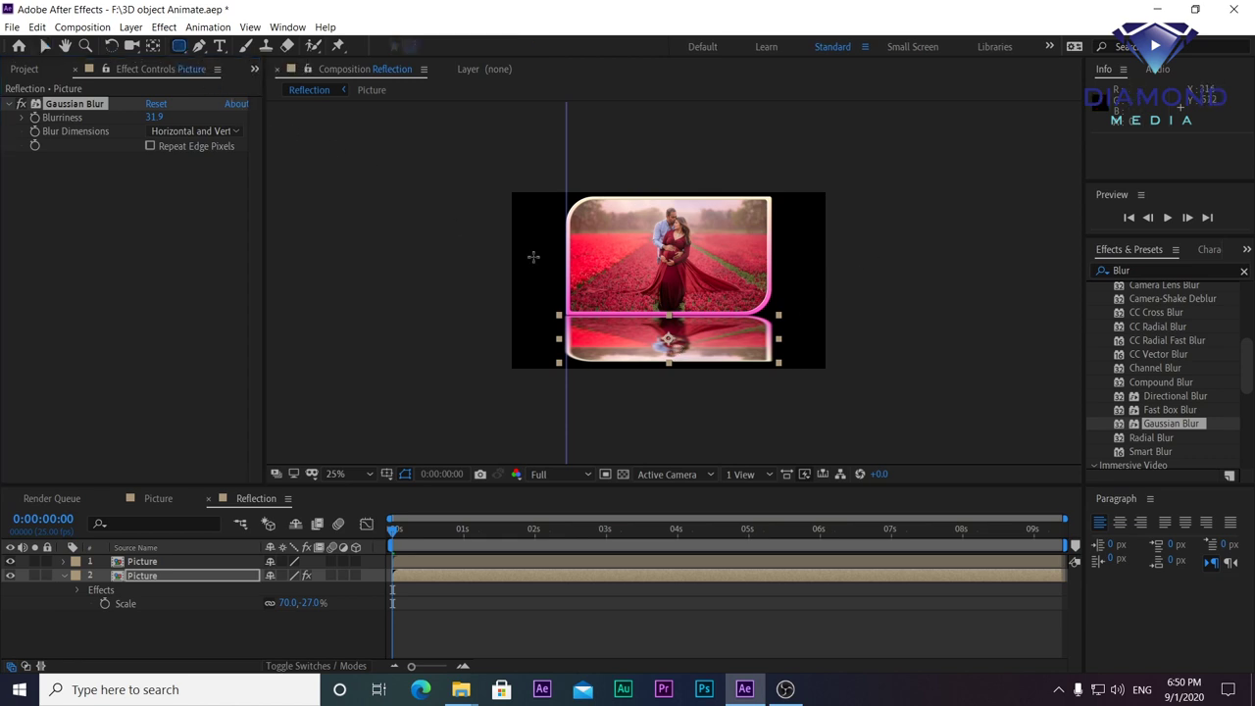
# Step: Draw a rectangle mask over the reflection and feather it by 408 px
pyautogui.moveTo(420, 170); pyautogui.dragTo(899, 334)
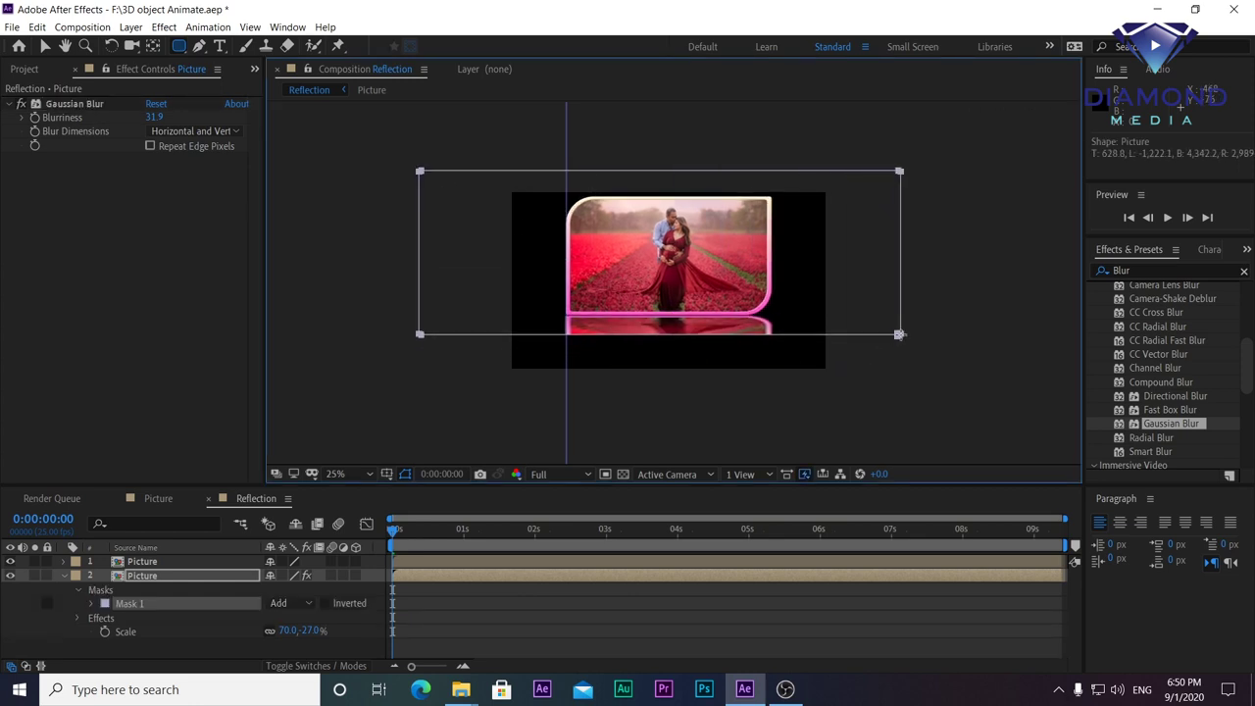
pyautogui.click(94, 604)
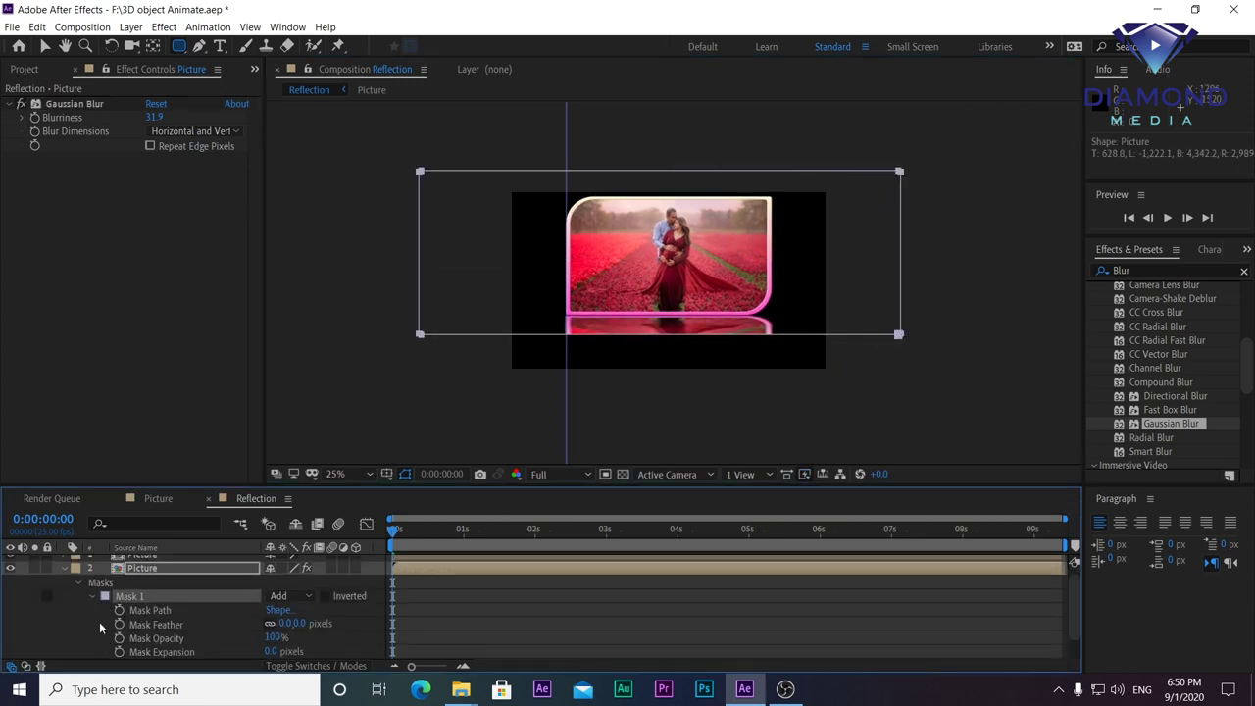
pyautogui.moveTo(286, 623); pyautogui.dragTo(608, 613)
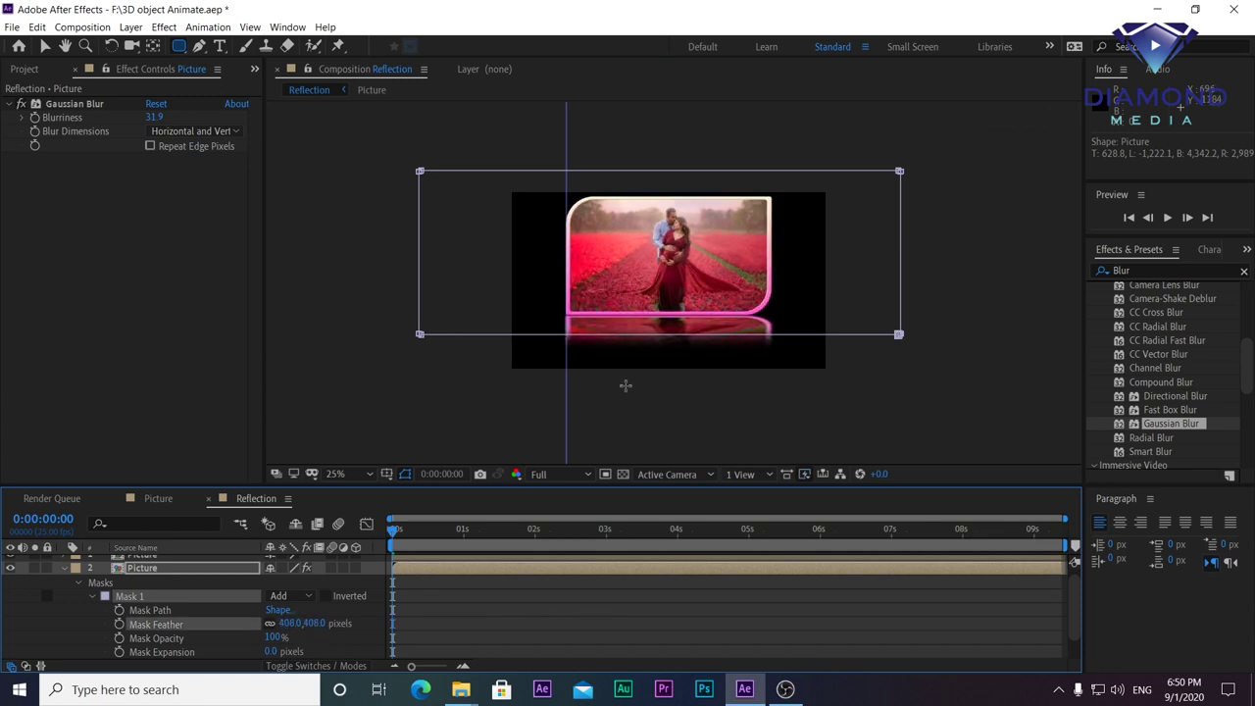
pyautogui.click(623, 474)
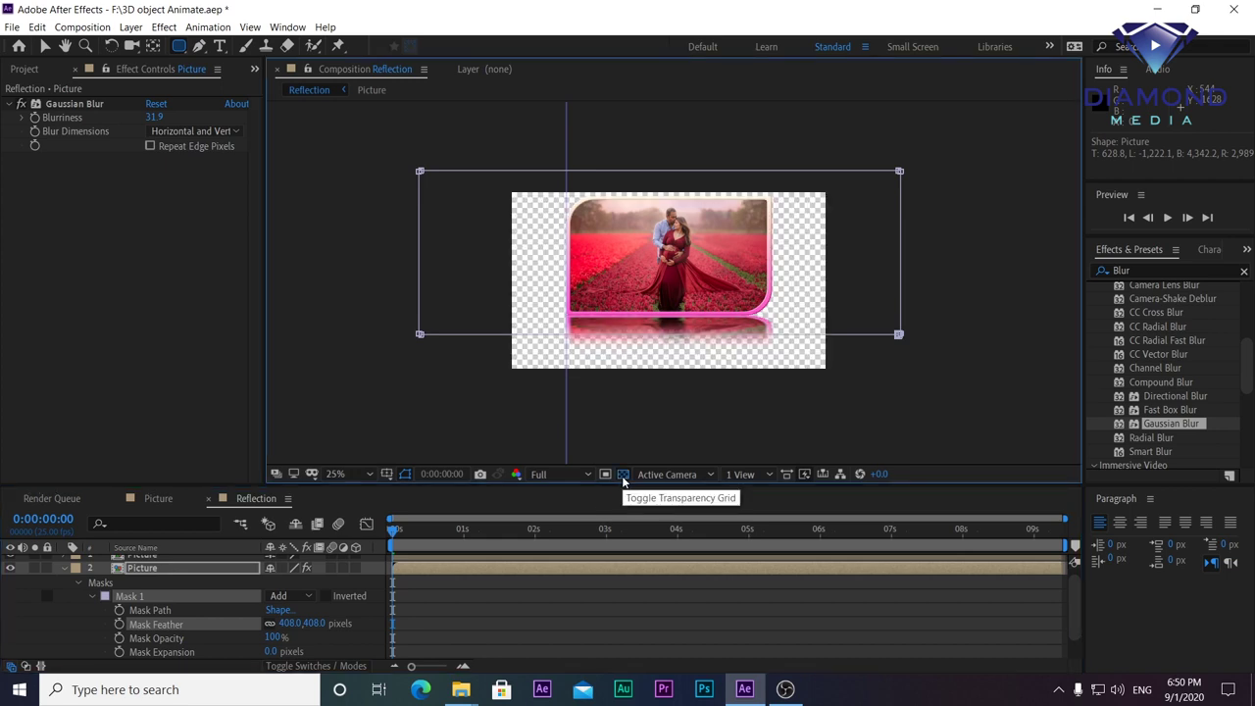
pyautogui.click(623, 474)
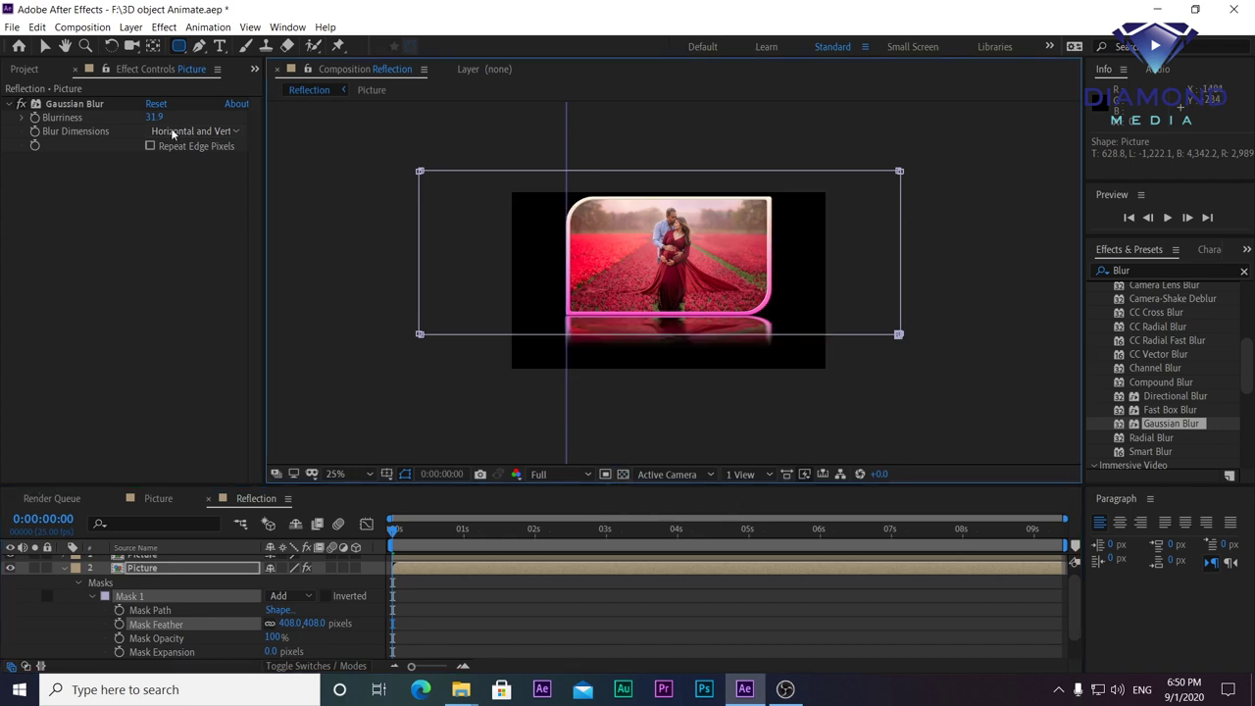
# Step: Raise the reflection's Blurriness to 35.8 and lower Mask Opacity to 83%
pyautogui.moveTo(154, 116); pyautogui.dragTo(172, 117)
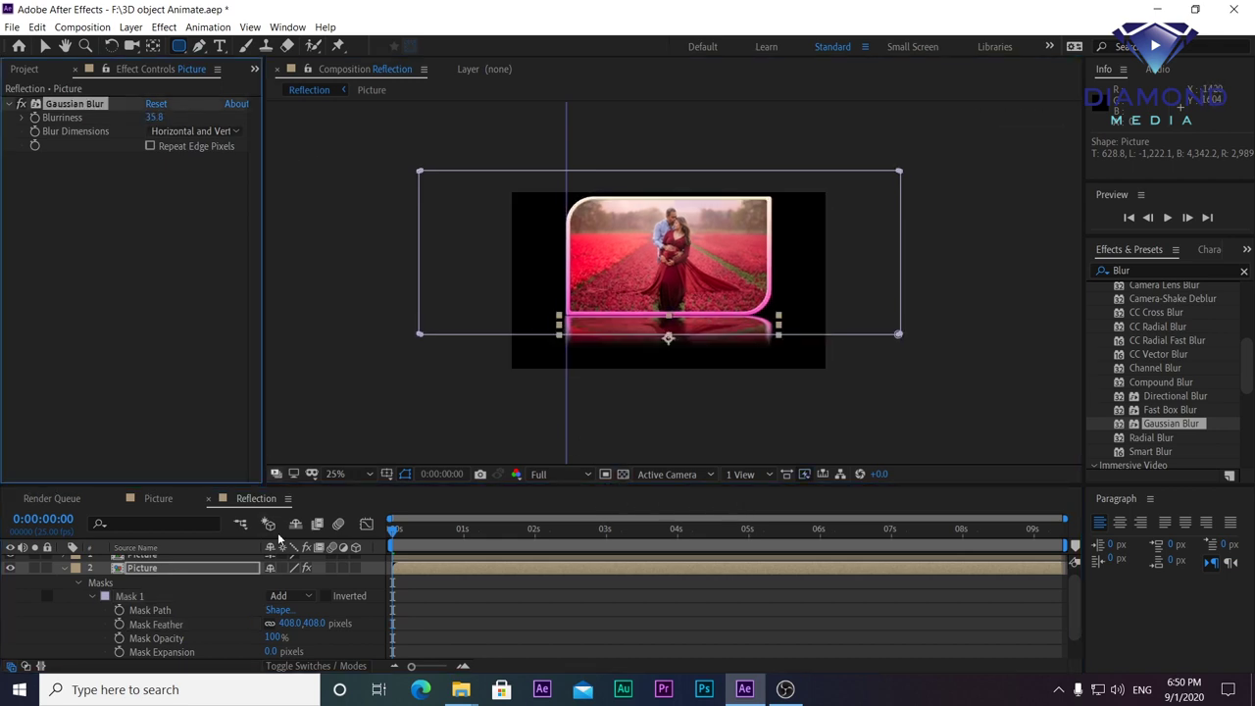
pyautogui.moveTo(377, 487); pyautogui.dragTo(382, 370)
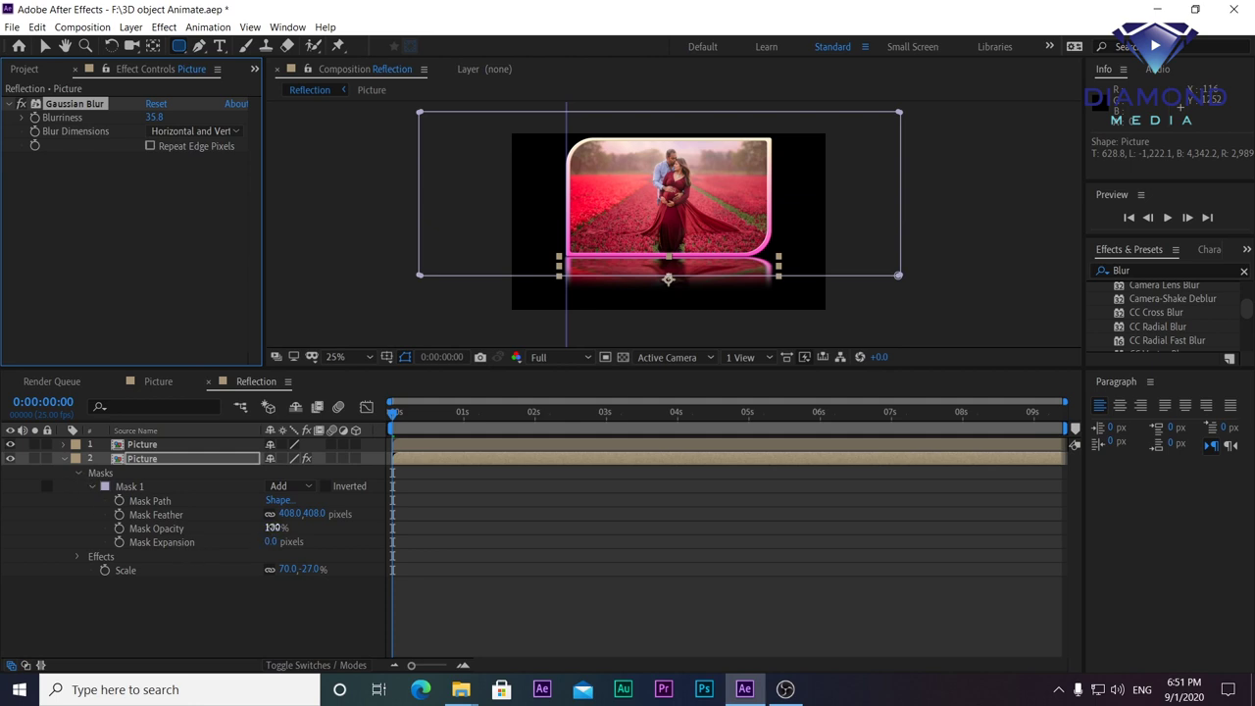
pyautogui.moveTo(271, 527); pyautogui.dragTo(253, 527)
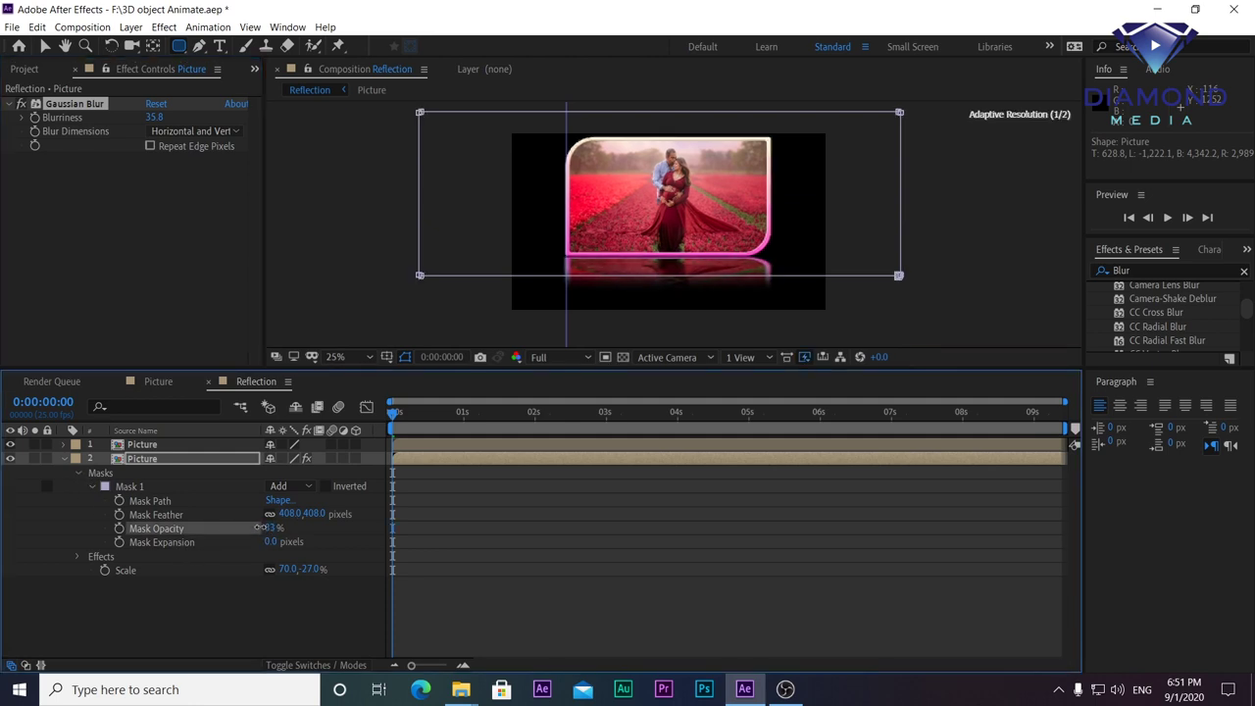
pyautogui.press('v')
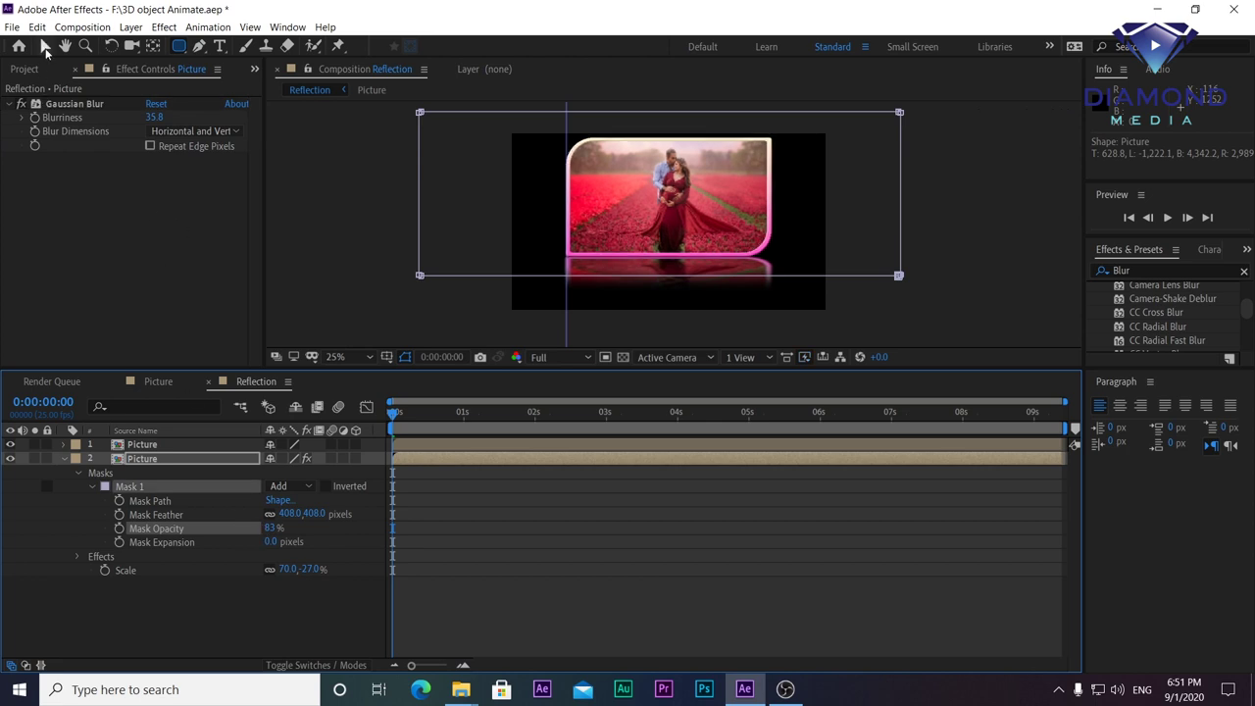
pyautogui.moveTo(675, 371); pyautogui.dragTo(676, 448)
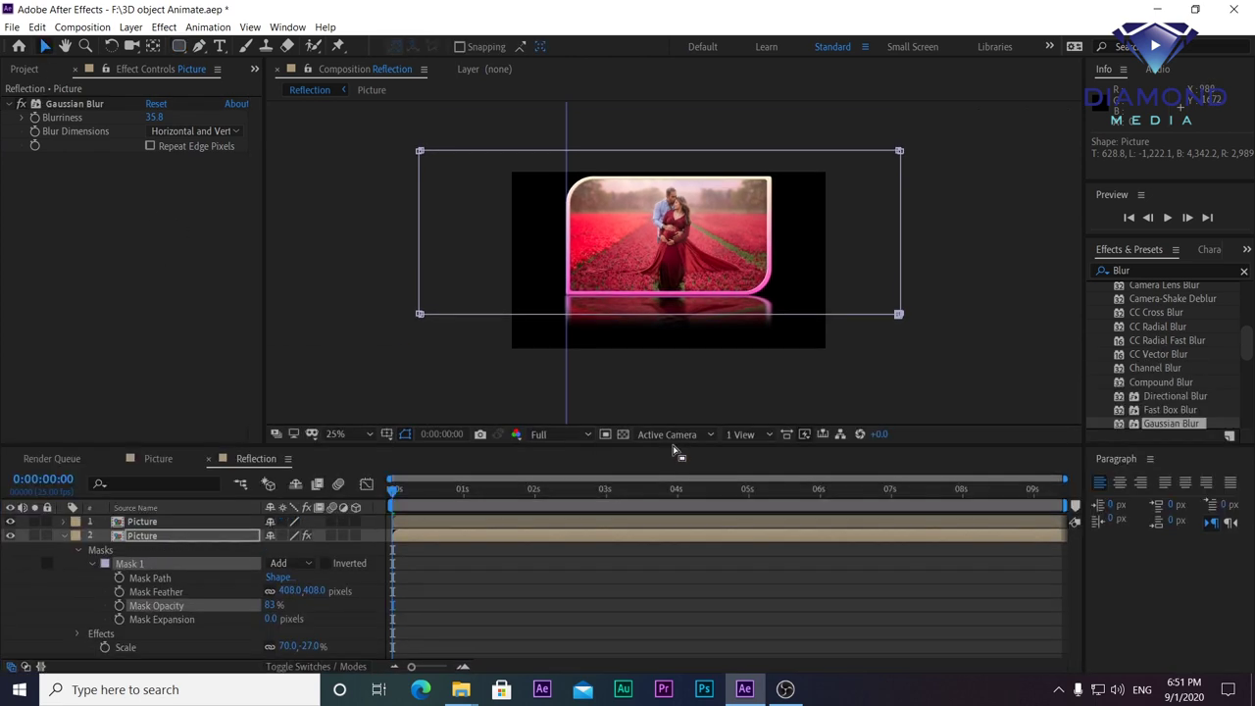
# Step: Collapse the reflection layer and switch to the Picture comp with the Project panel showing
pyautogui.click(965, 266)
pyautogui.click(499, 557)
pyautogui.click(66, 538)
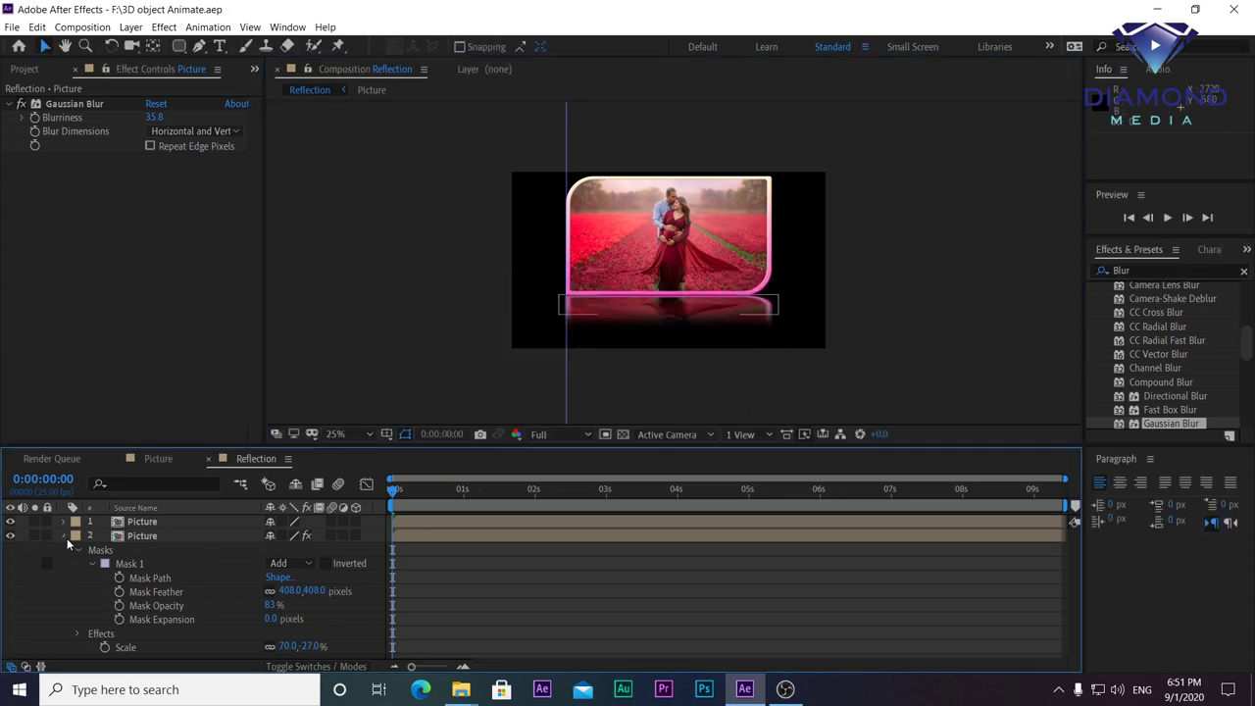
pyautogui.click(155, 459)
pyautogui.click(24, 68)
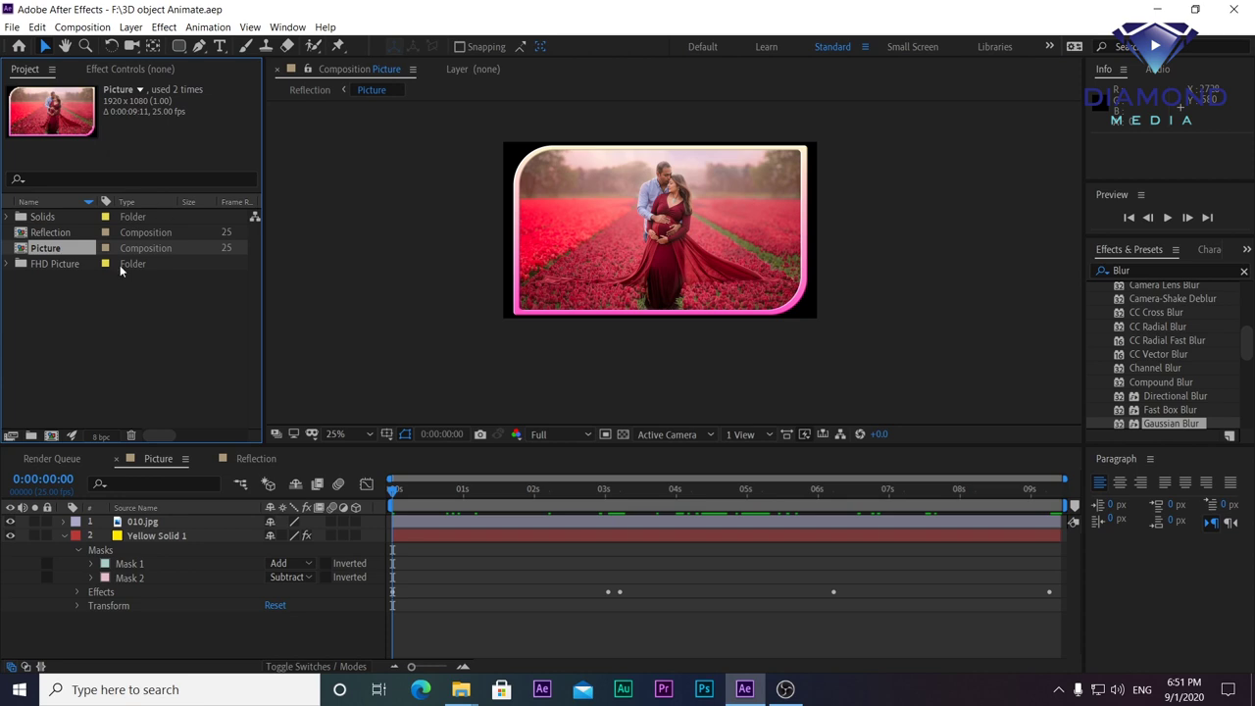
pyautogui.click(8, 264)
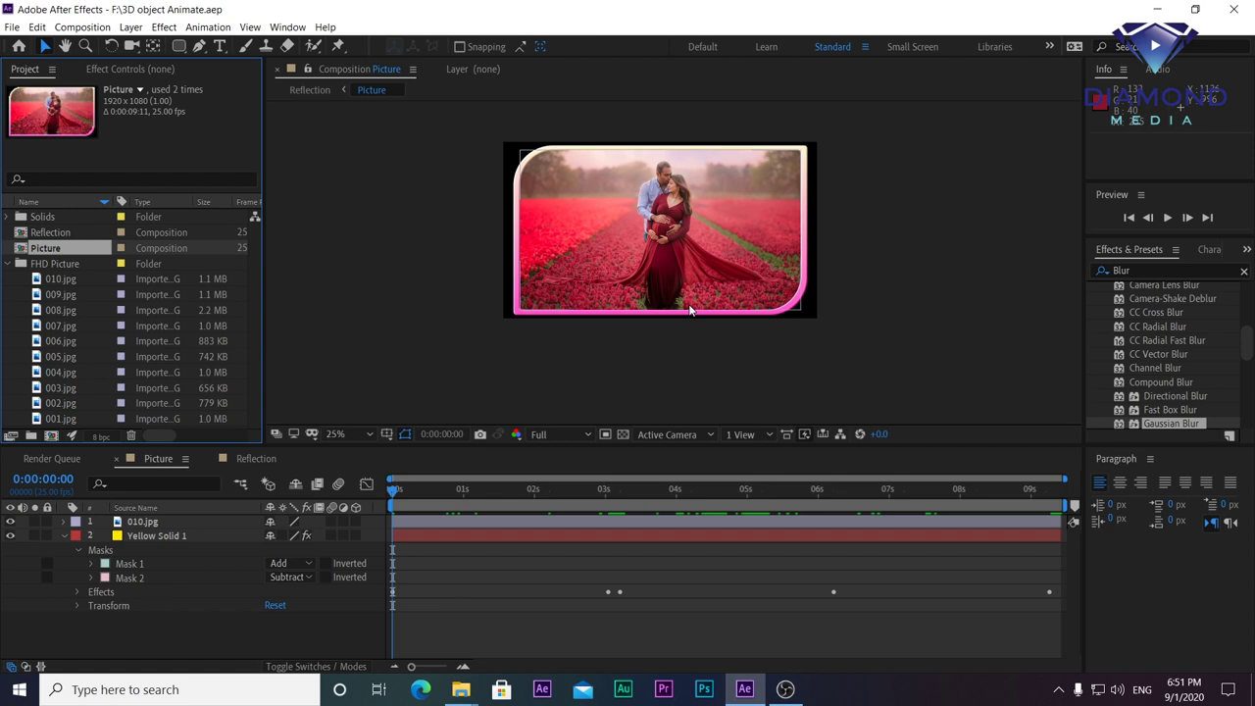
pyautogui.click(9, 265)
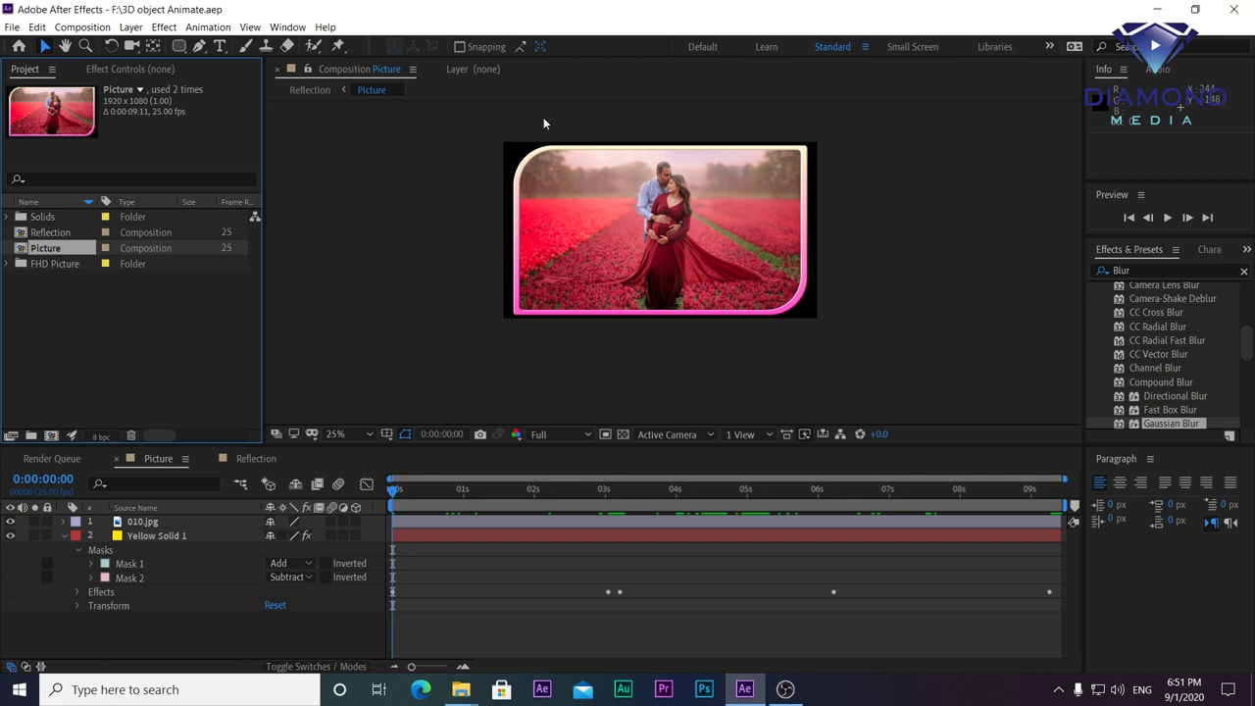
# Step: Duplicate the Picture composition to create Picture 2 through Picture 10
pyautogui.click(49, 236)
pyautogui.click(42, 253)
pyautogui.hotkey('ctrl', 'd')
pyautogui.hotkey('ctrl', 'd')
pyautogui.hotkey('ctrl', 'd')
pyautogui.hotkey('ctrl', 'd')
pyautogui.hotkey('ctrl', 'd')
pyautogui.hotkey('ctrl', 'd')
pyautogui.hotkey('ctrl', 'd')
pyautogui.hotkey('ctrl', 'd')
pyautogui.hotkey('ctrl', 'd')
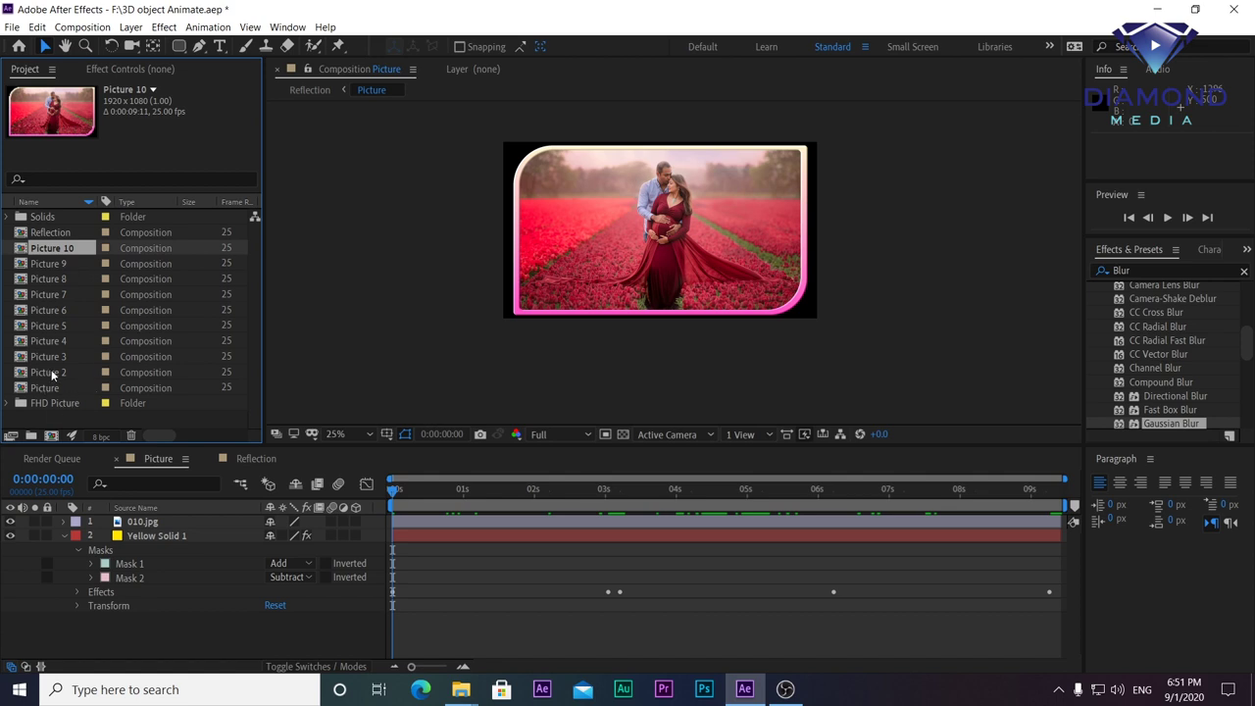
# Step: Replace the 010.jpg photo in Picture 2 with 009.jpg
pyautogui.doubleClick(49, 373)
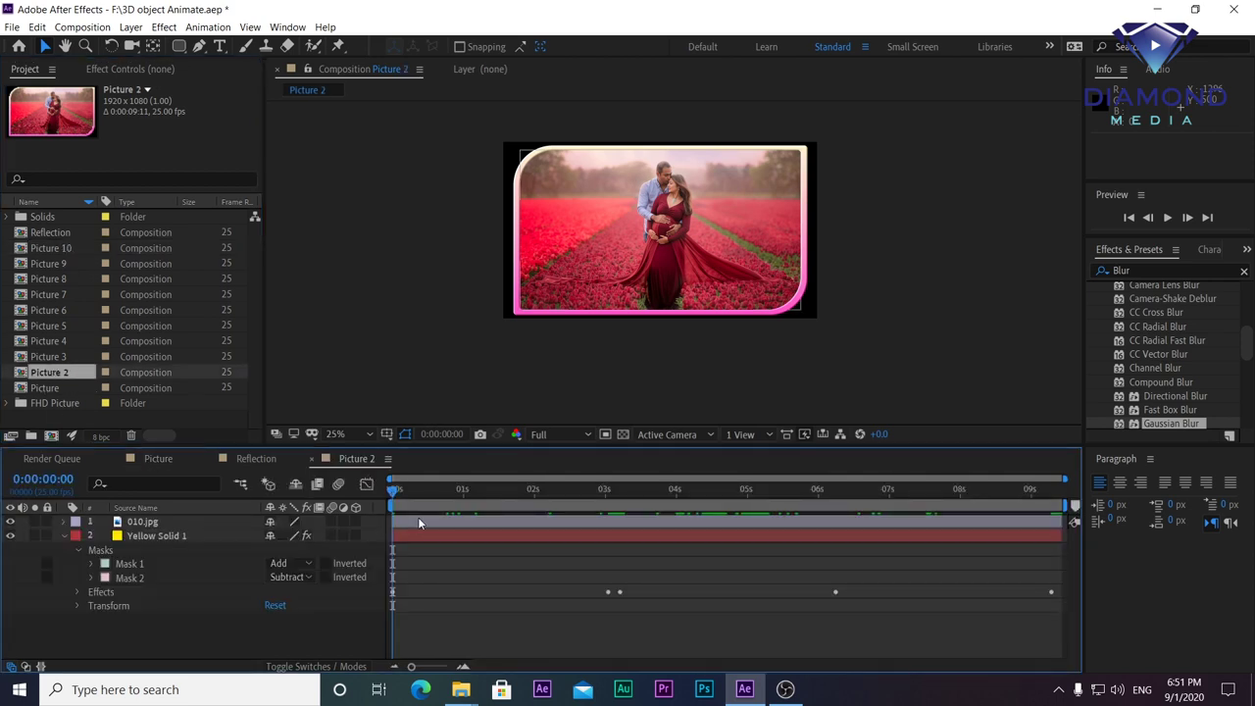
pyautogui.click(408, 520)
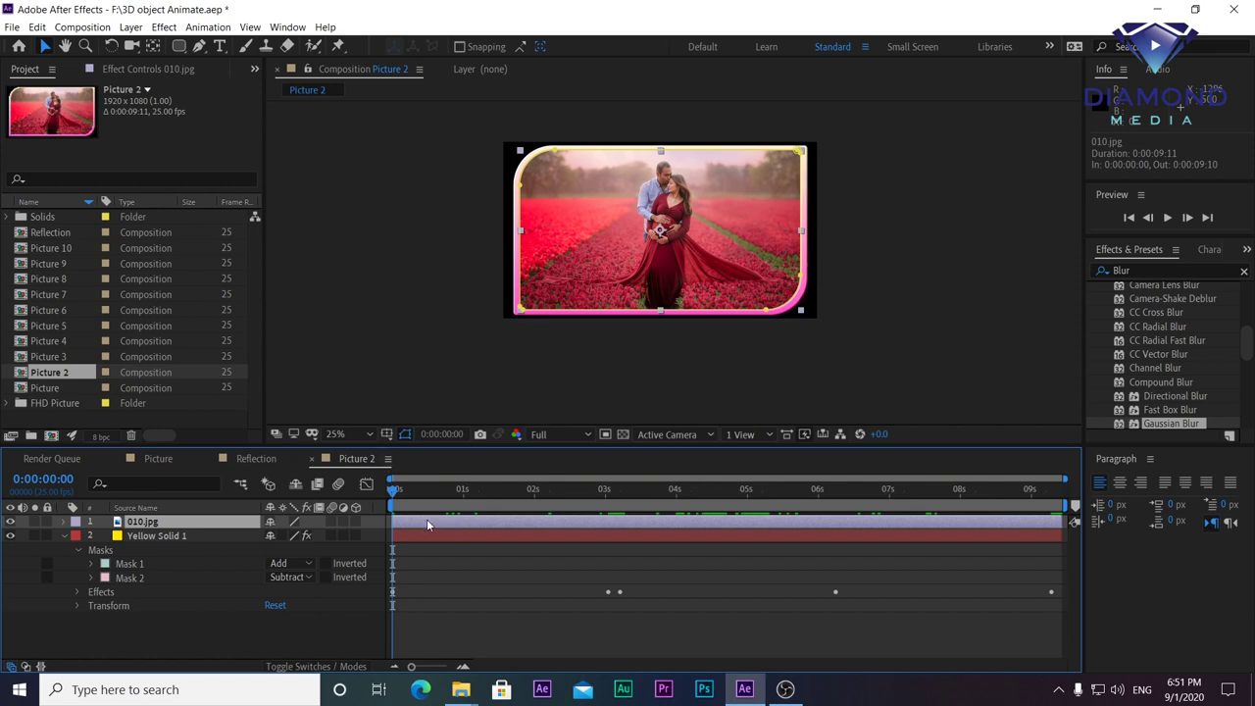
pyautogui.click(6, 402)
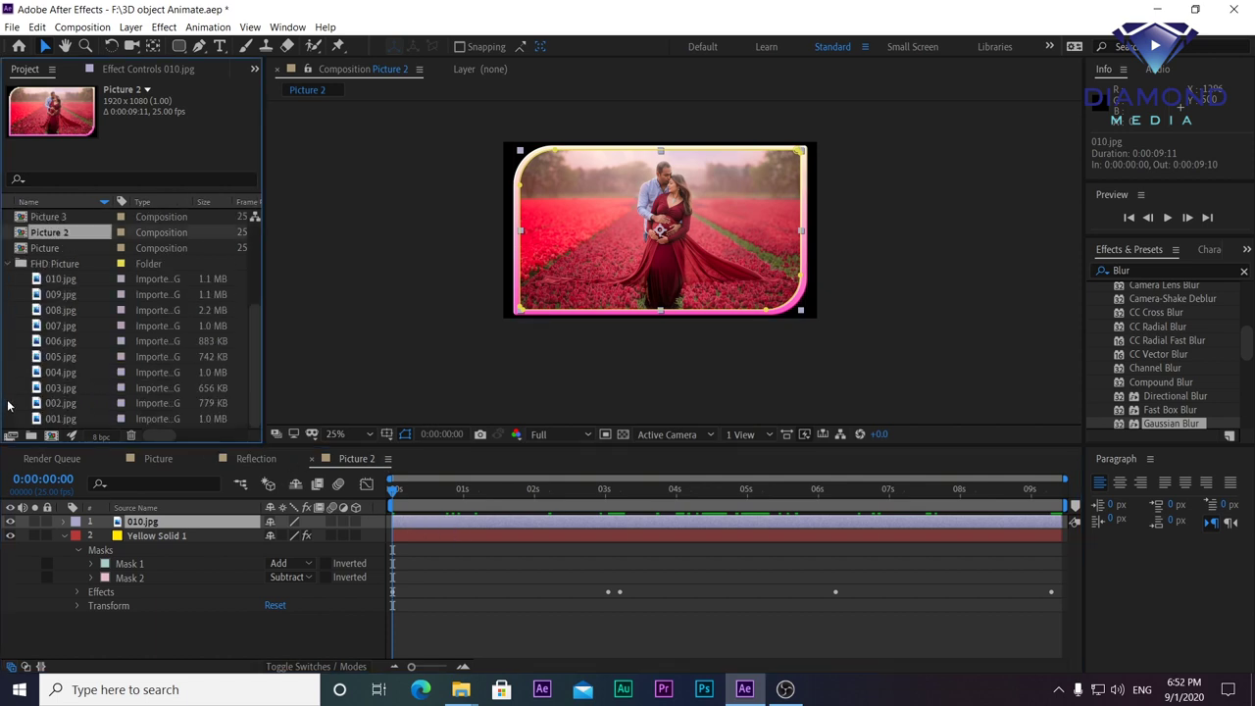
pyautogui.click(61, 294)
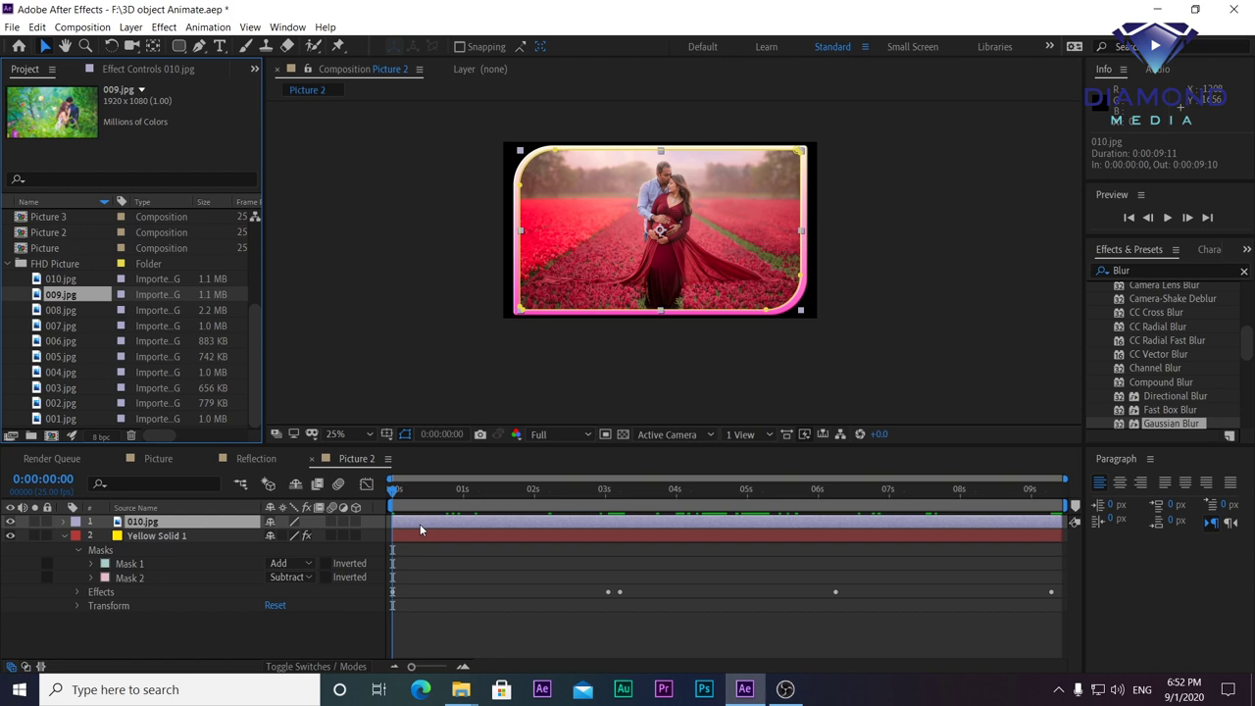
pyautogui.moveTo(59, 299); pyautogui.dragTo(449, 521)
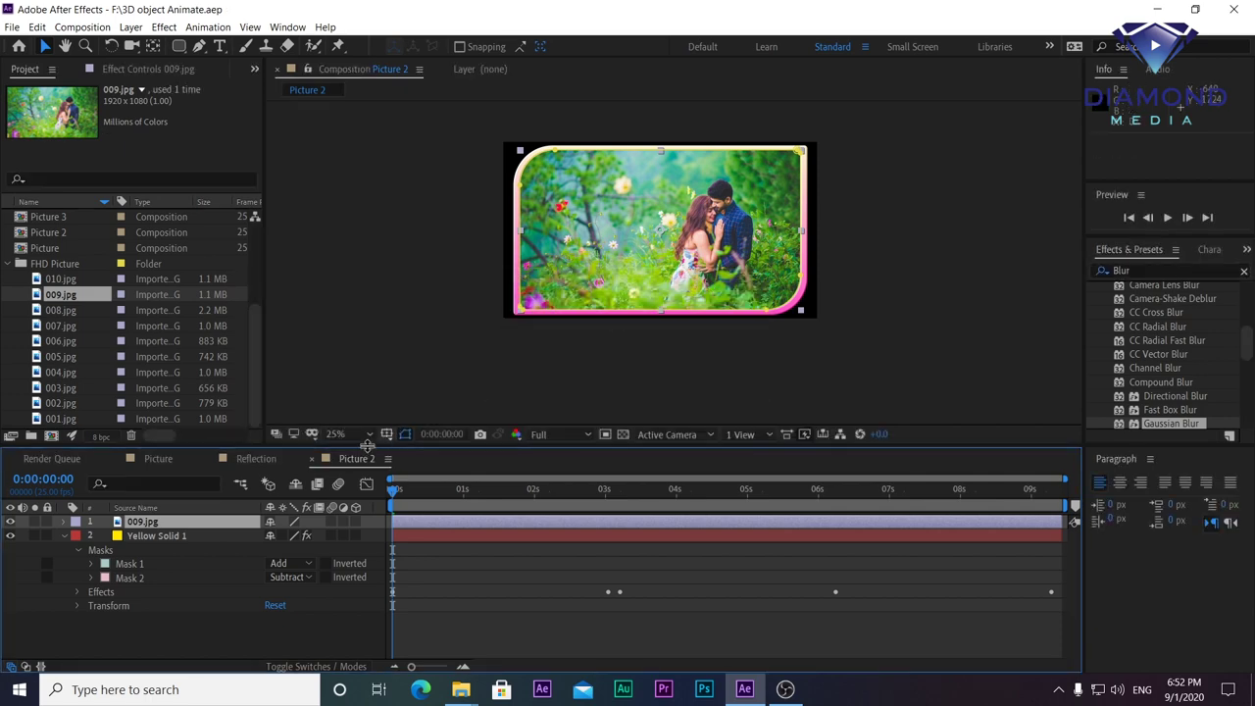
# Step: Replace the 010.jpg photo in Picture 3 with 008.jpg
pyautogui.doubleClick(54, 220)
pyautogui.click(129, 170)
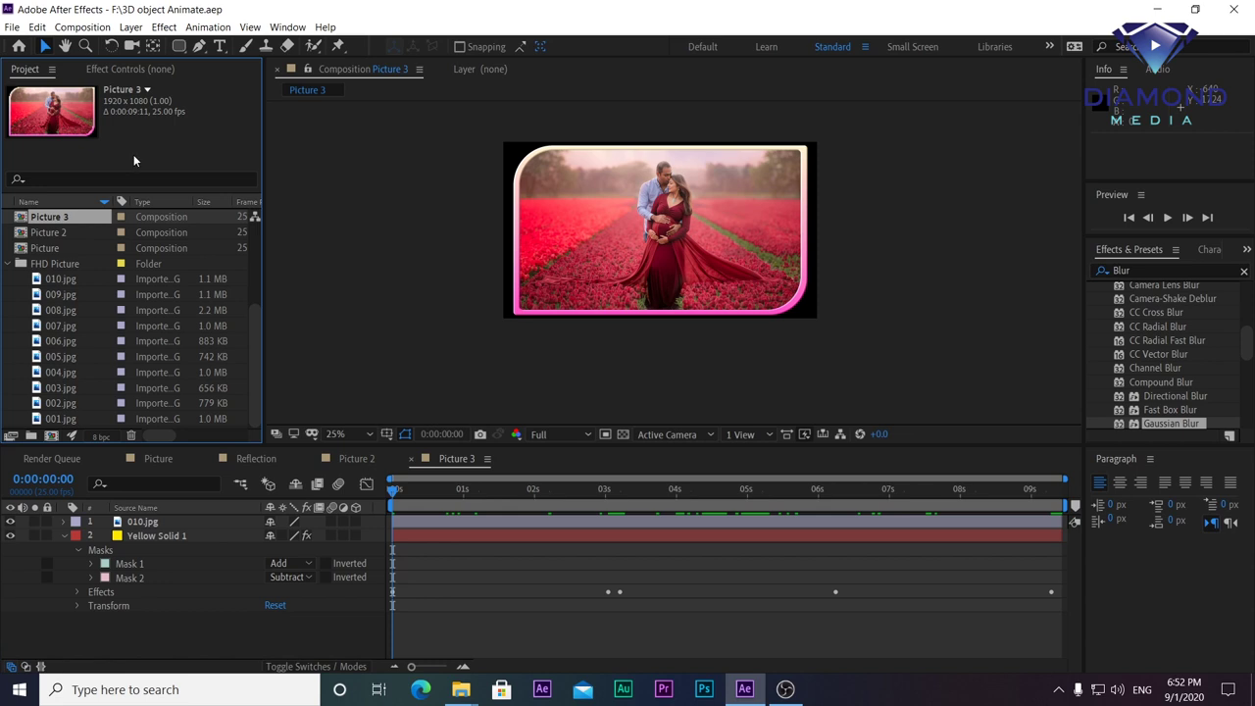
pyautogui.click(413, 525)
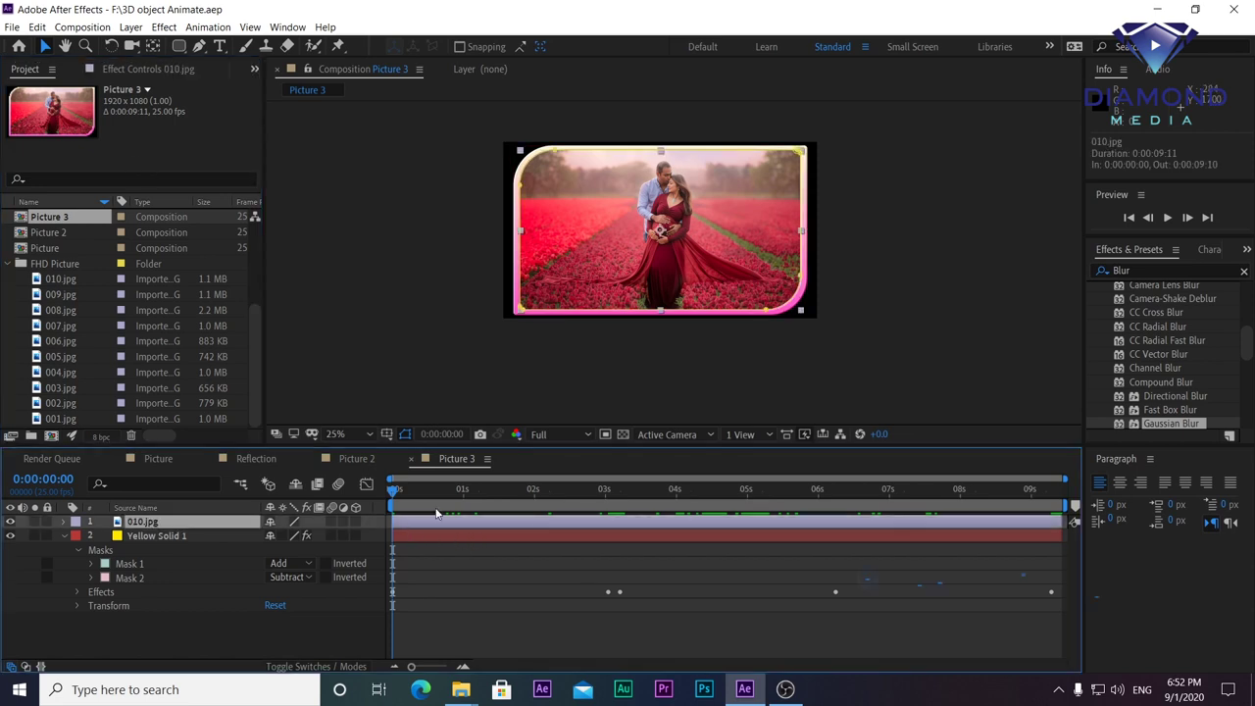
pyautogui.click(56, 310)
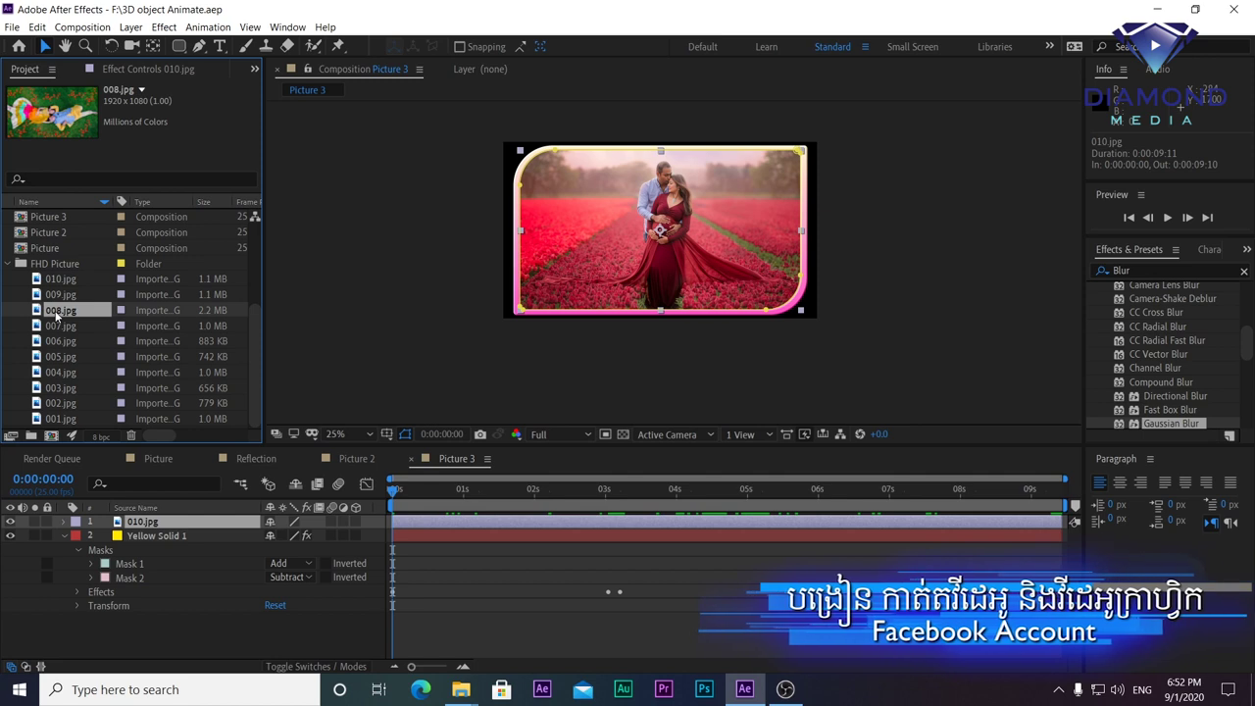
pyautogui.moveTo(55, 311)
pyautogui.mouseDown()
pyautogui.moveTo(456, 554)
pyautogui.moveTo(470, 520)
pyautogui.mouseUp()
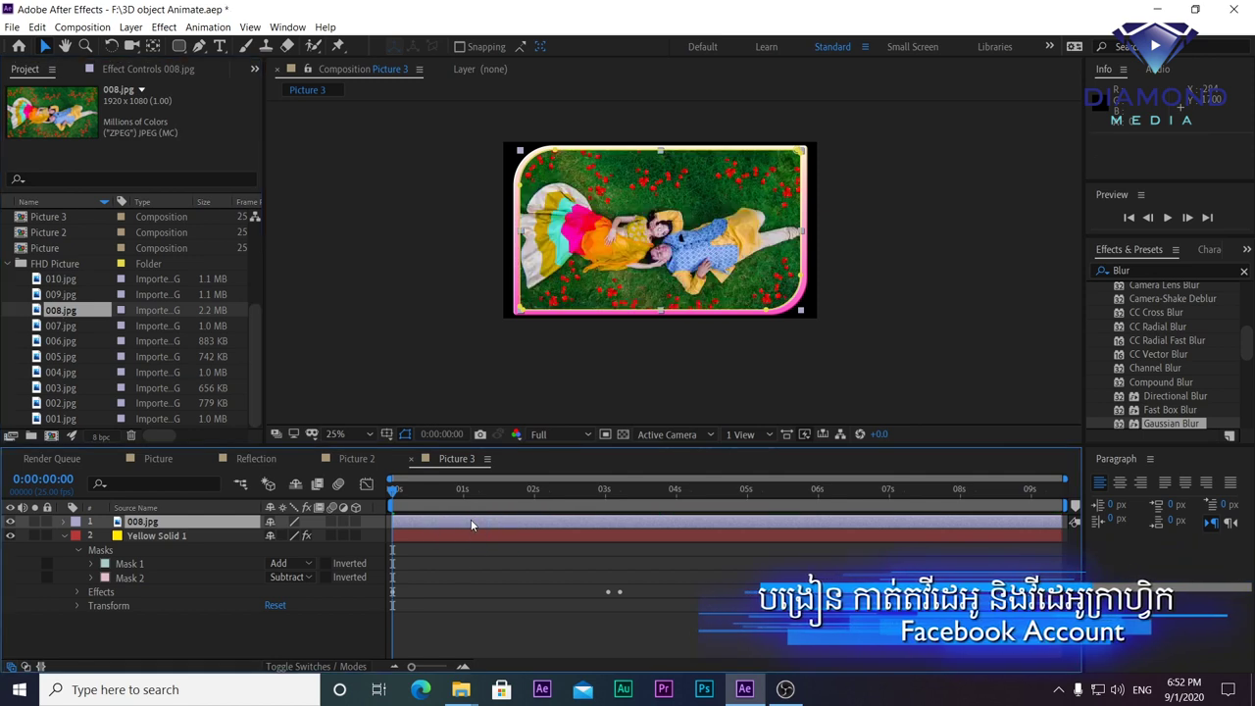
pyautogui.doubleClick(53, 247)
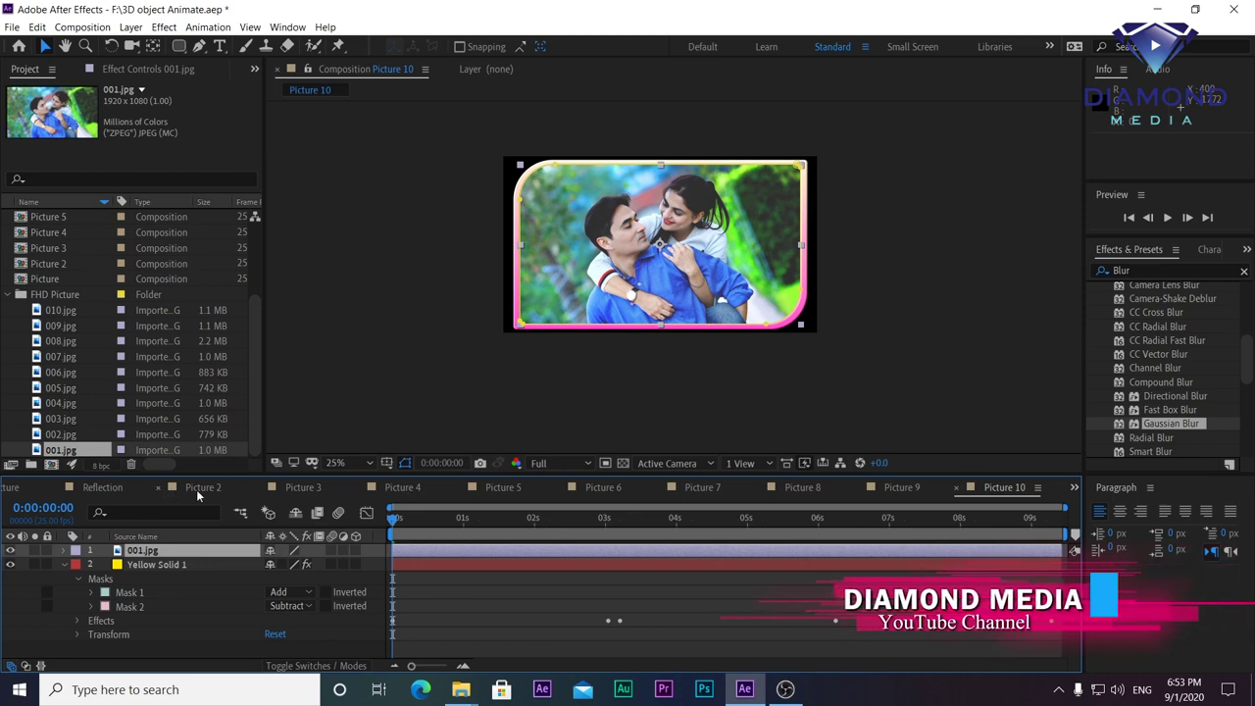
# Step: Step through the Picture 2 to Picture 10 tabs to check each composition's photo
pyautogui.click(196, 489)
pyautogui.click(304, 487)
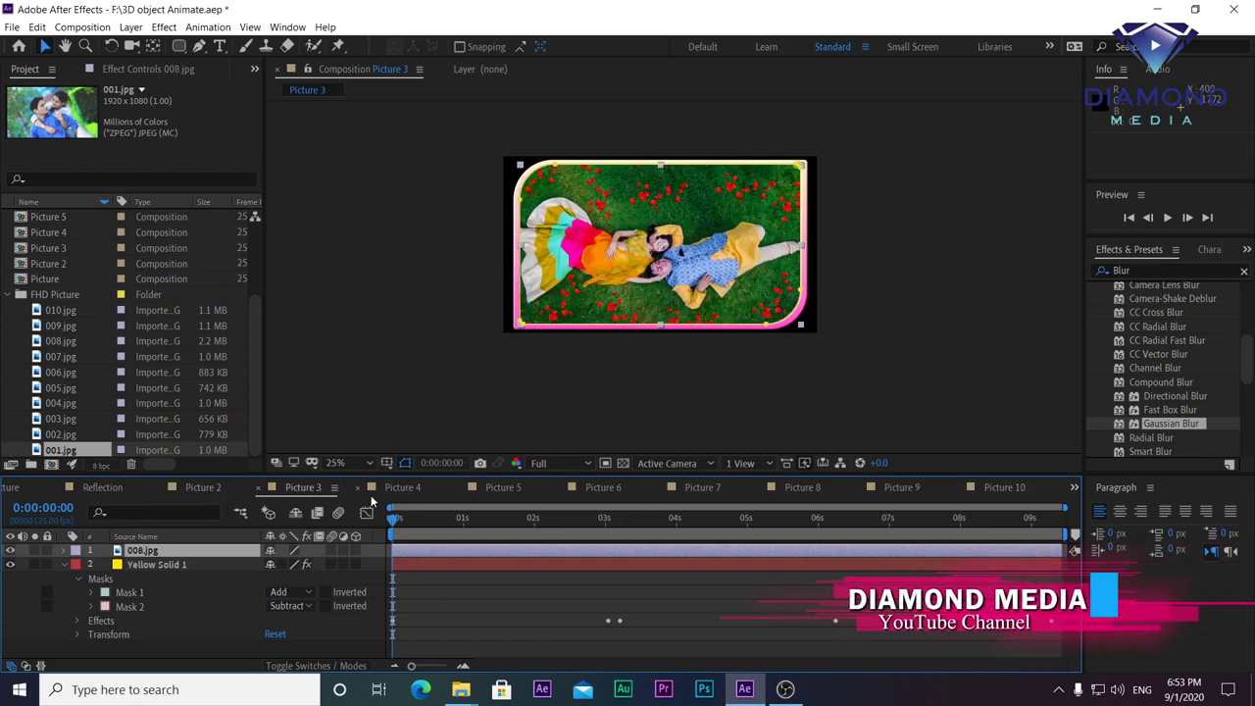
pyautogui.click(413, 490)
pyautogui.click(502, 490)
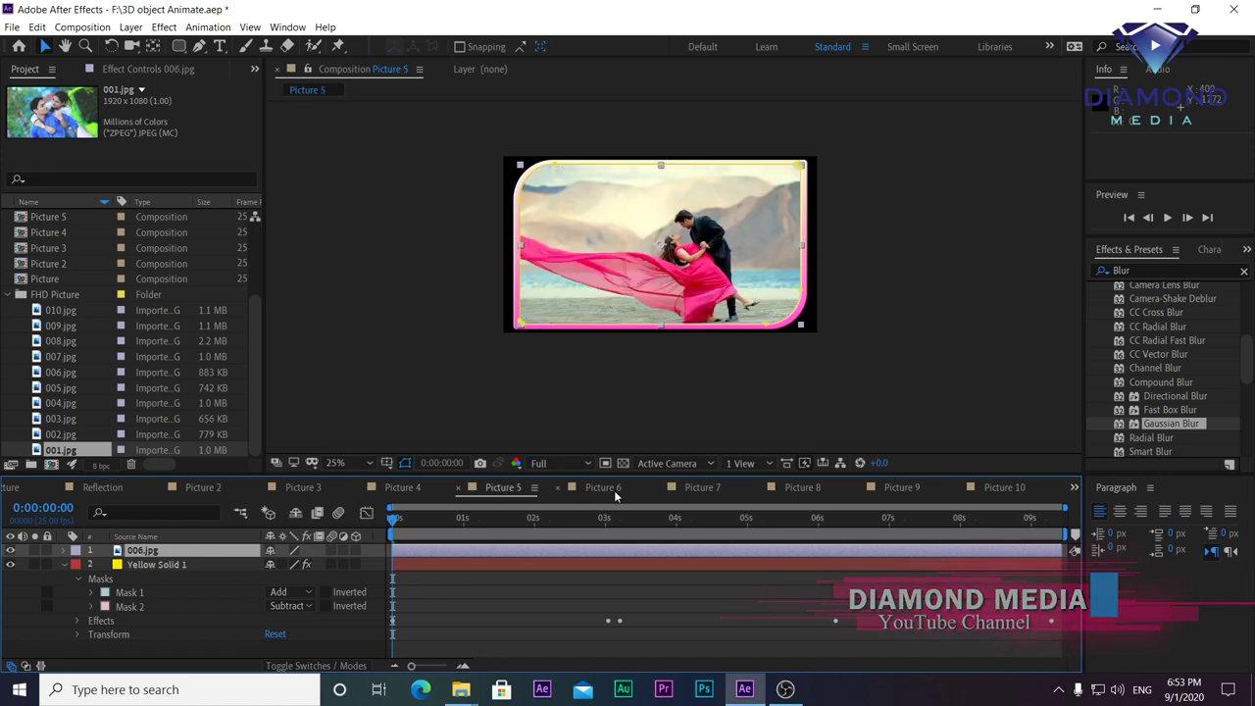
pyautogui.click(603, 489)
pyautogui.click(702, 489)
pyautogui.click(817, 490)
pyautogui.click(901, 489)
pyautogui.click(1006, 490)
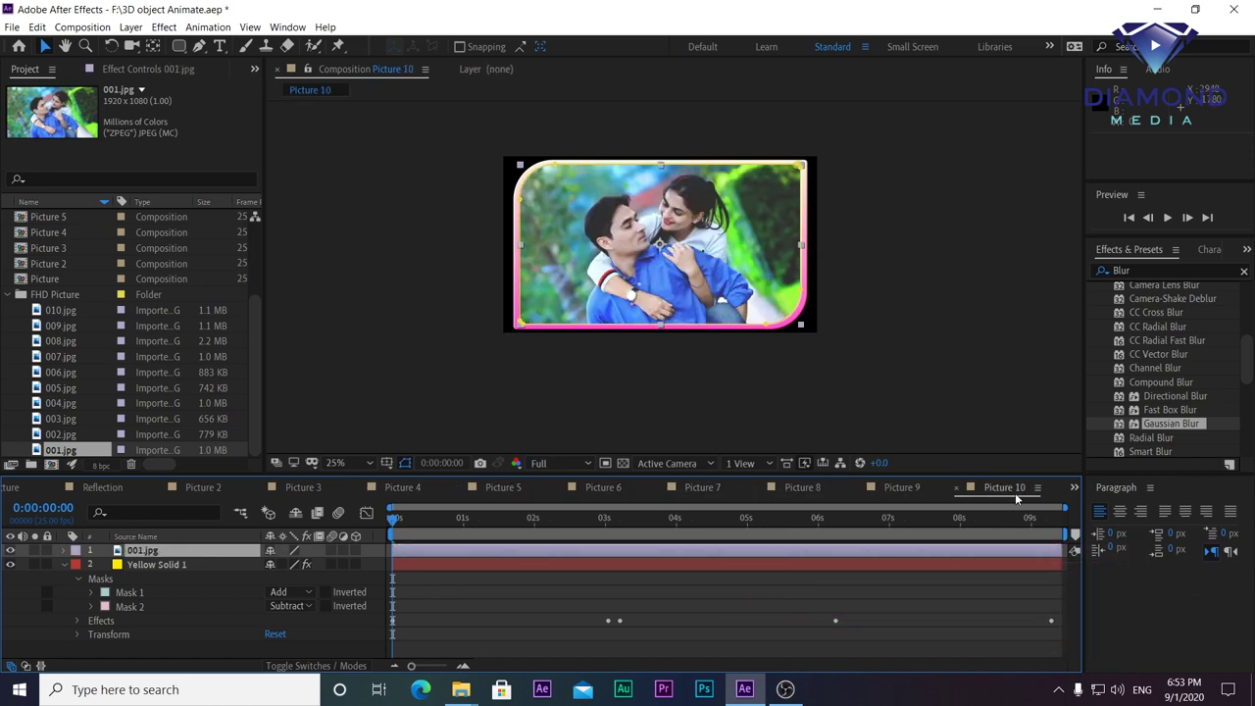
# Step: Close the Picture 10 through Picture 2 timeline tabs and collapse the FHD Picture folder
pyautogui.click(1038, 490)
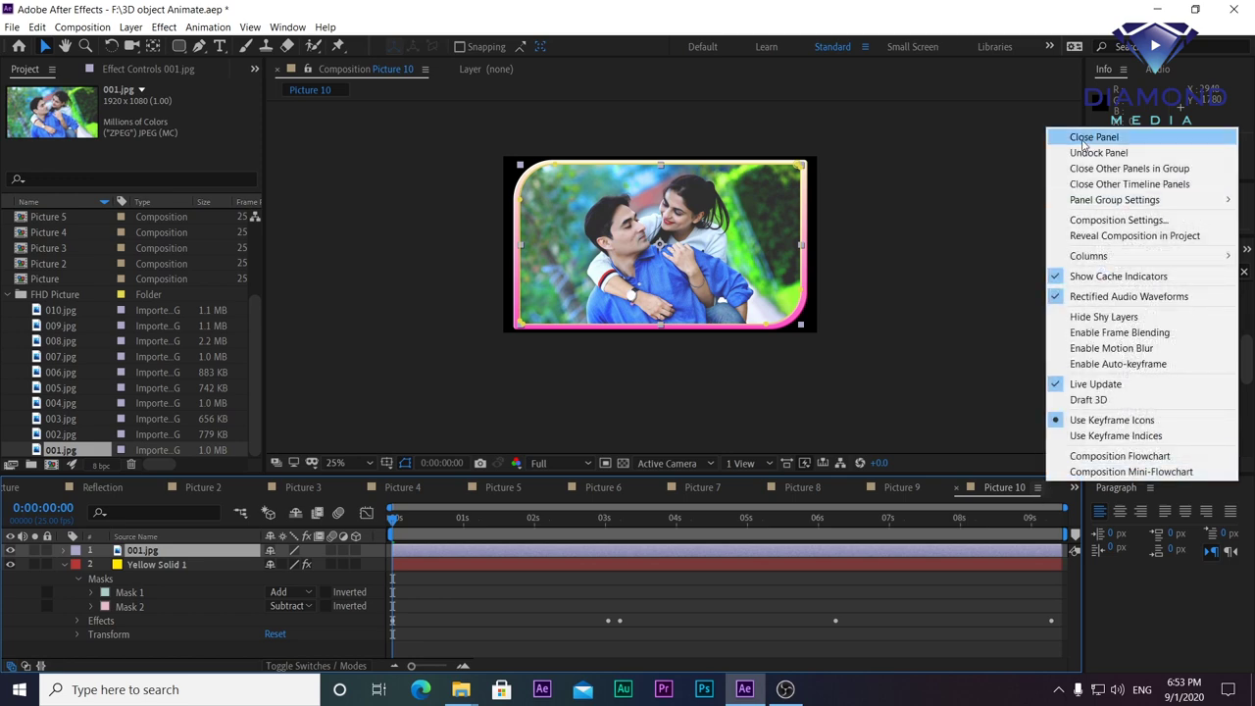
pyautogui.click(1088, 132)
pyautogui.click(957, 488)
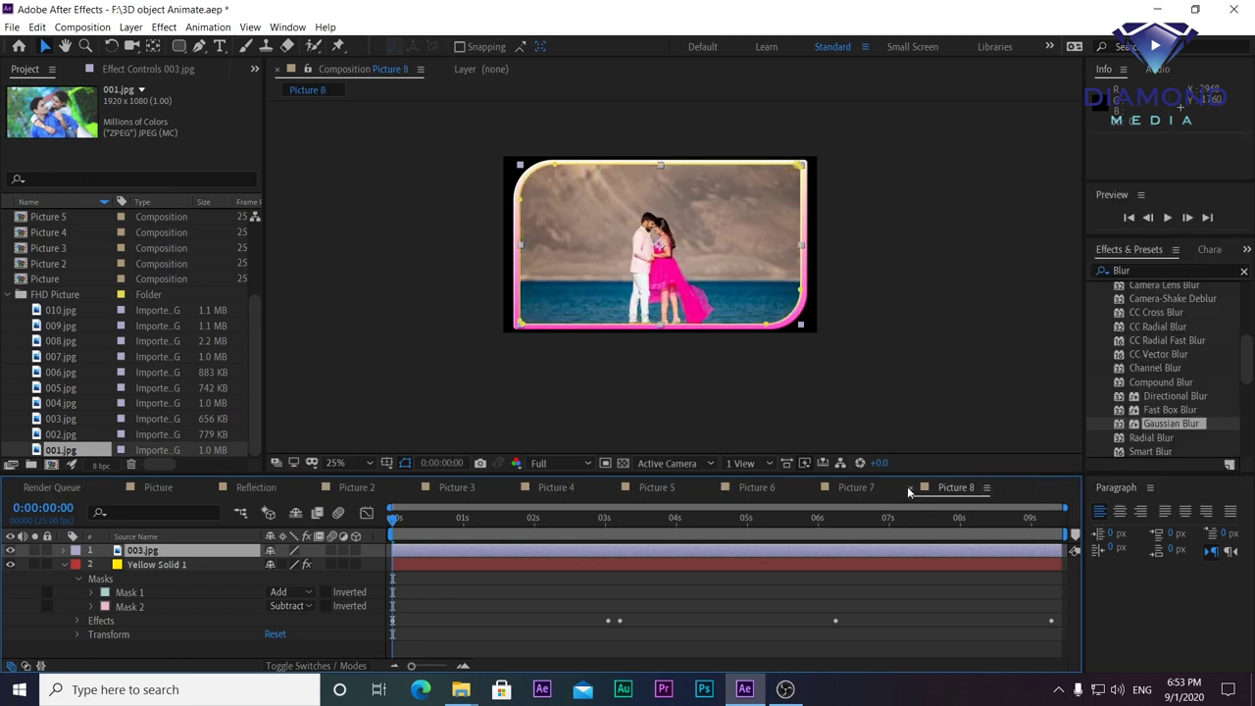
pyautogui.click(910, 489)
pyautogui.click(813, 489)
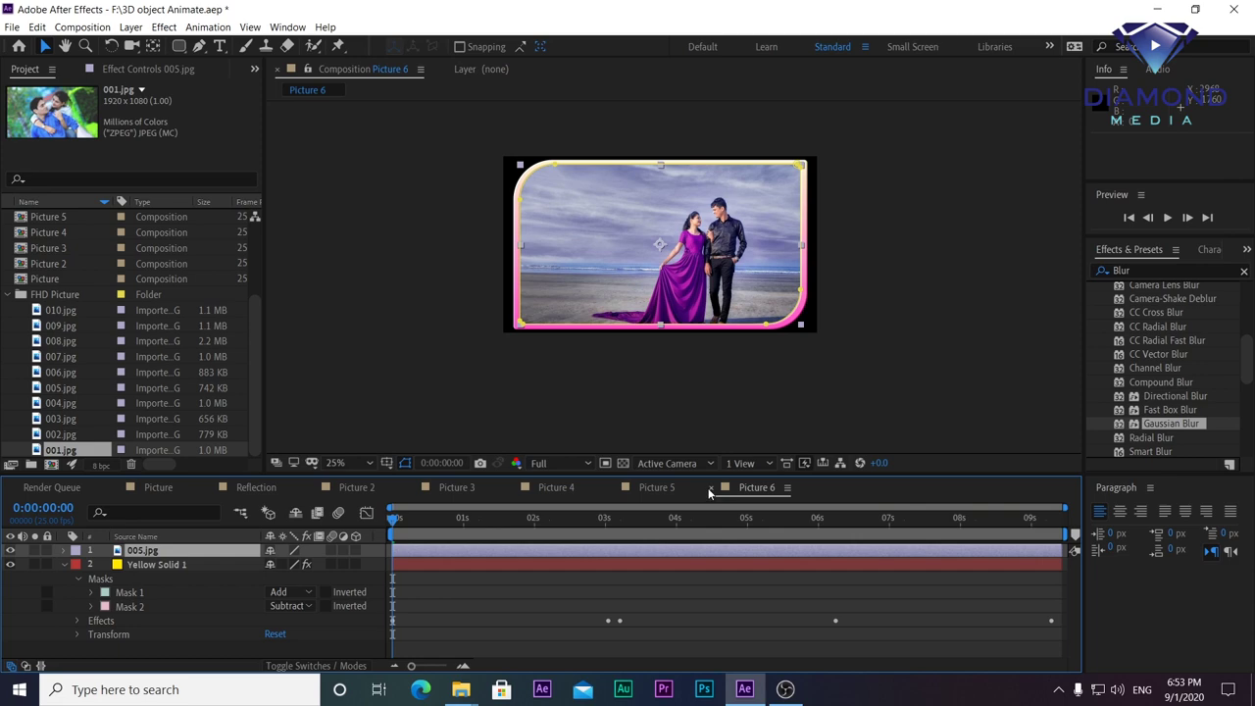
pyautogui.click(710, 489)
pyautogui.click(612, 488)
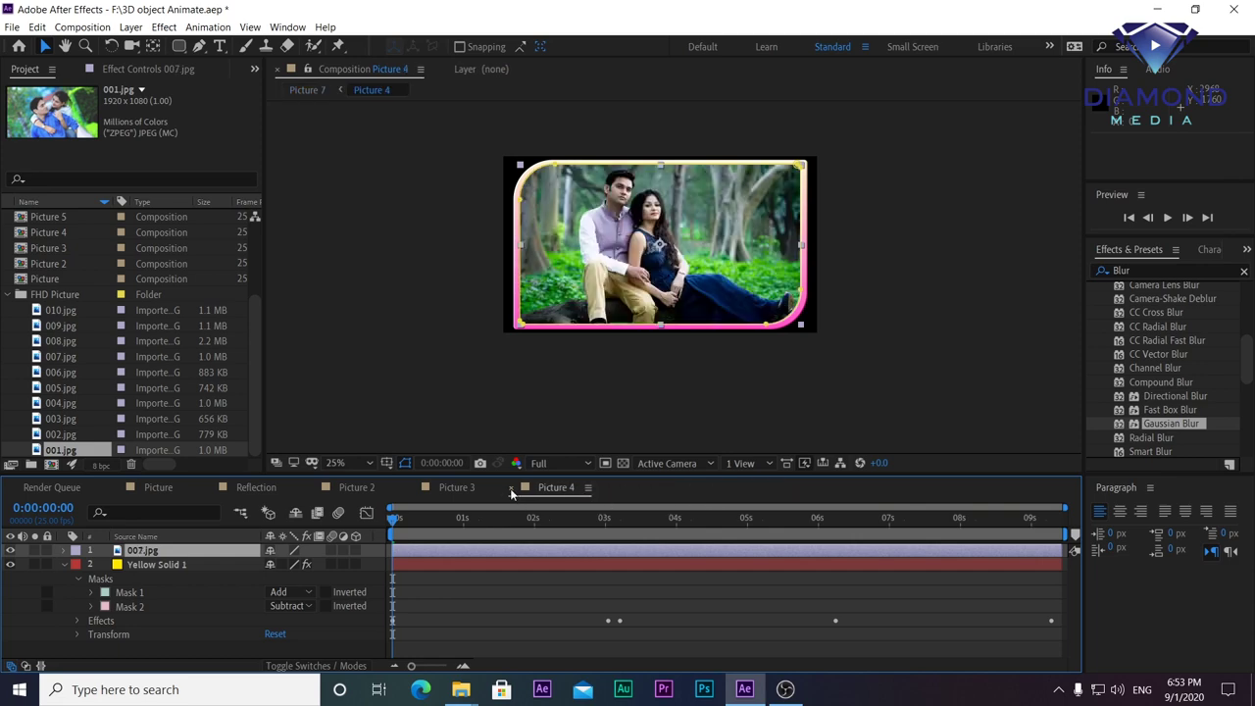
pyautogui.click(510, 488)
pyautogui.click(412, 488)
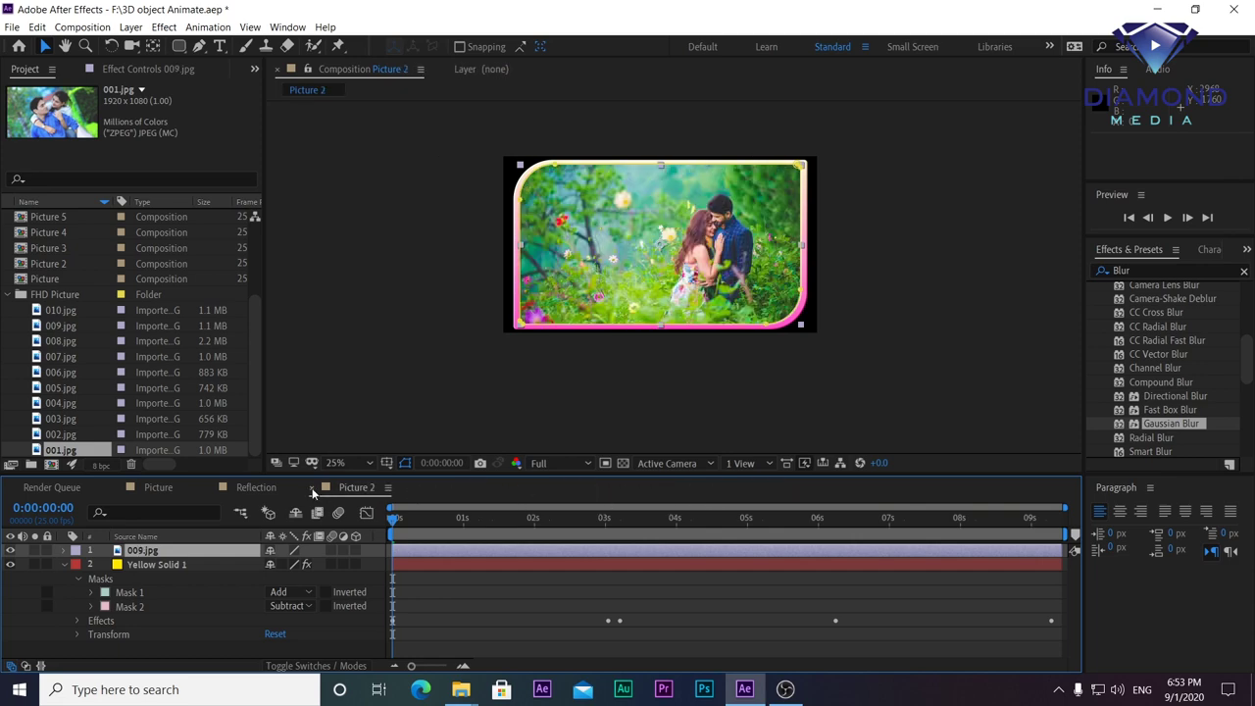
pyautogui.click(315, 488)
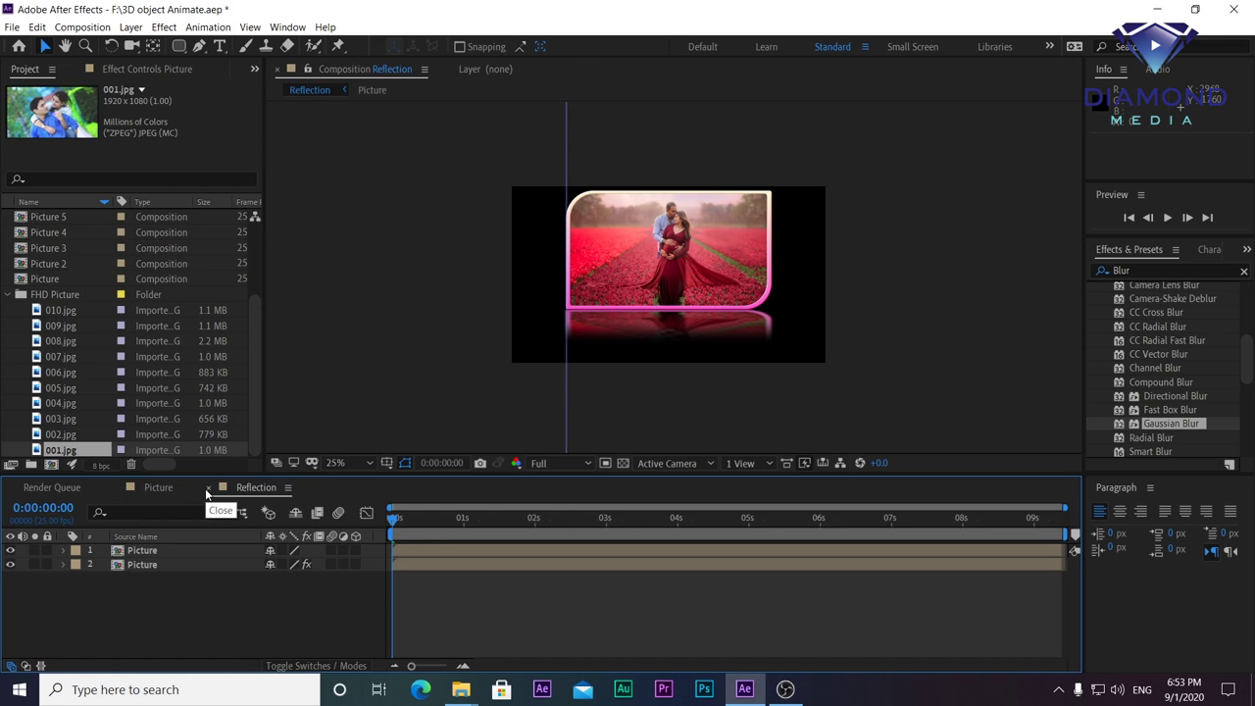
pyautogui.click(9, 294)
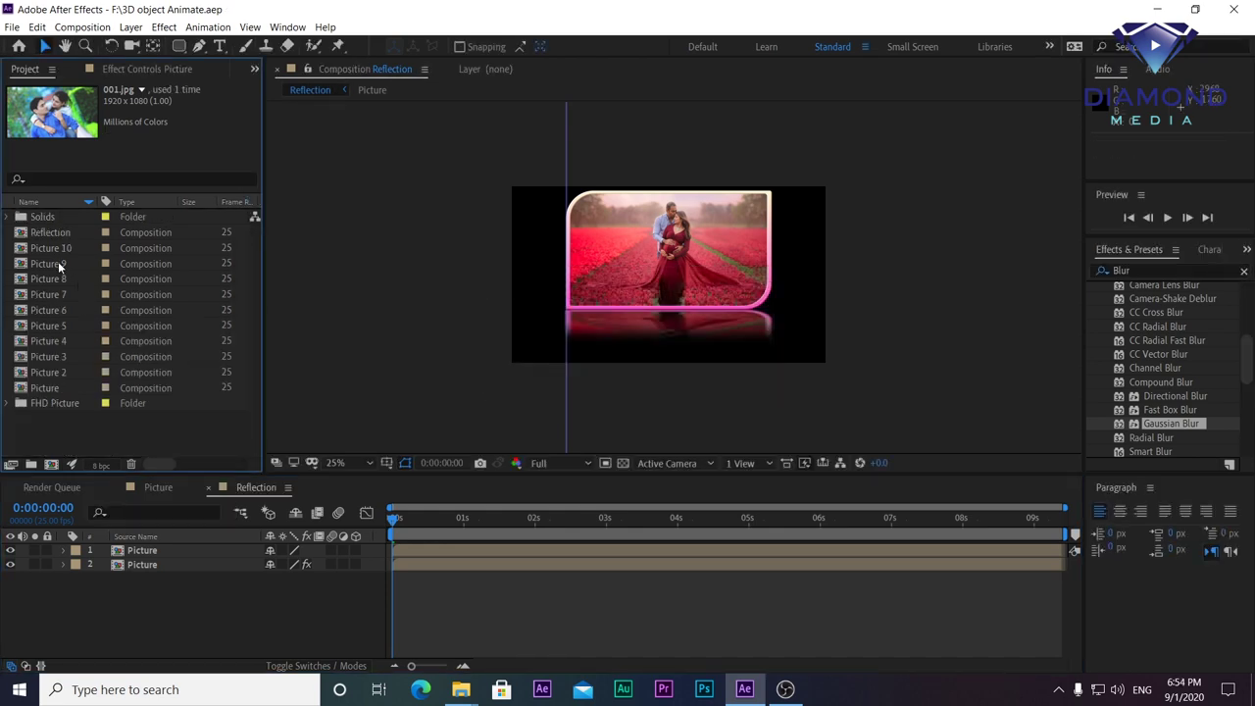
# Step: Move Picture through Picture 10 into a new project folder named 'Picture'
pyautogui.click(51, 248)
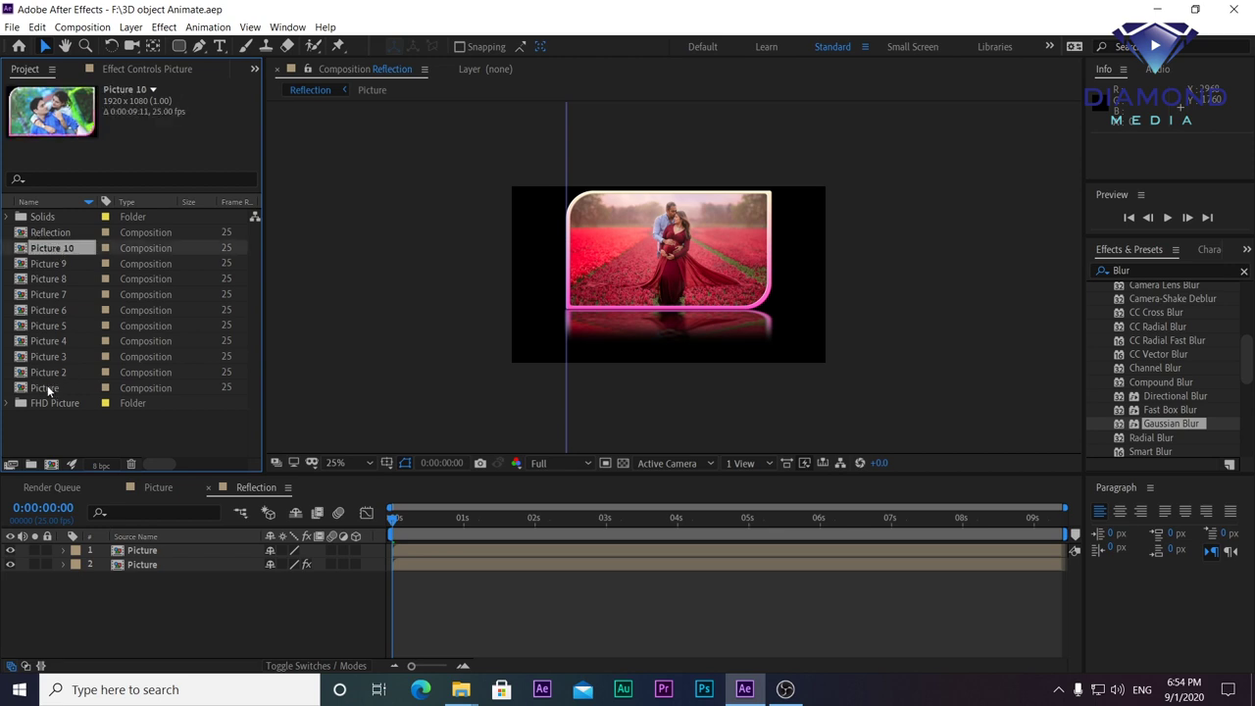
pyautogui.keyDown('shift'); pyautogui.click(48, 390); pyautogui.keyUp('shift')
pyautogui.moveTo(48, 389)
pyautogui.mouseDown()
pyautogui.moveTo(53, 457)
pyautogui.moveTo(32, 464)
pyautogui.mouseUp()
pyautogui.press('BackSpace')
pyautogui.write('Picture')
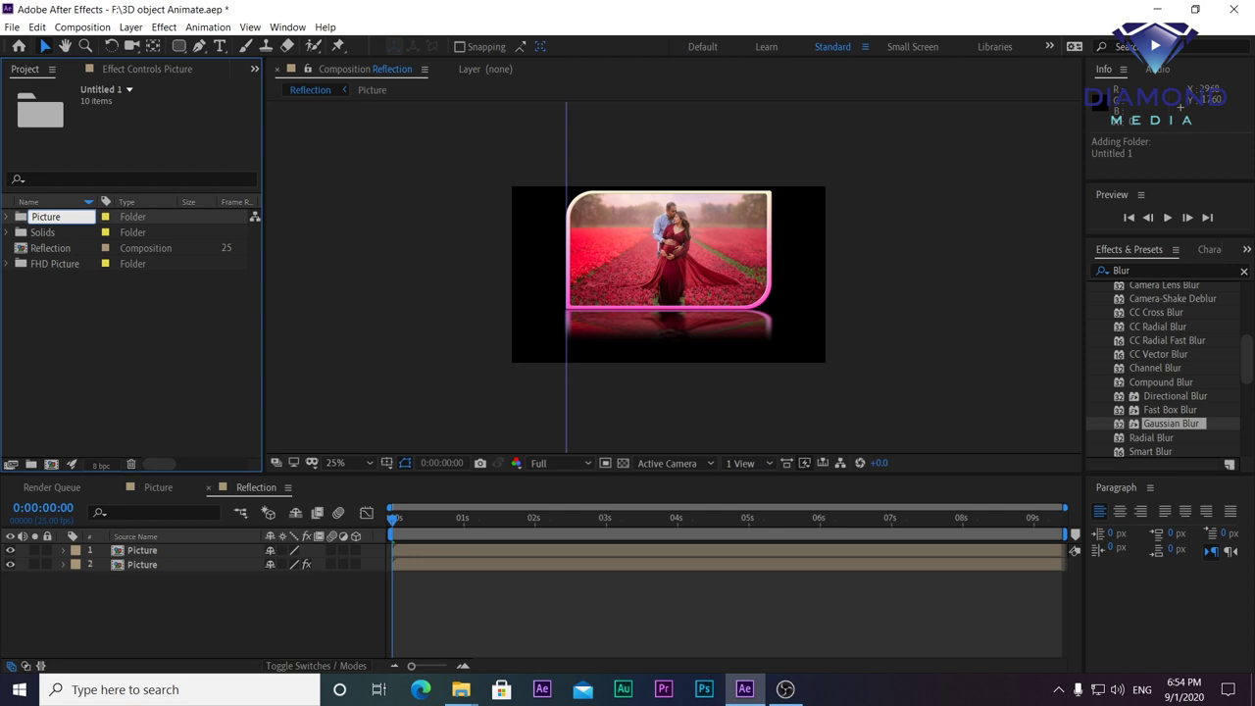
pyautogui.press('Return')
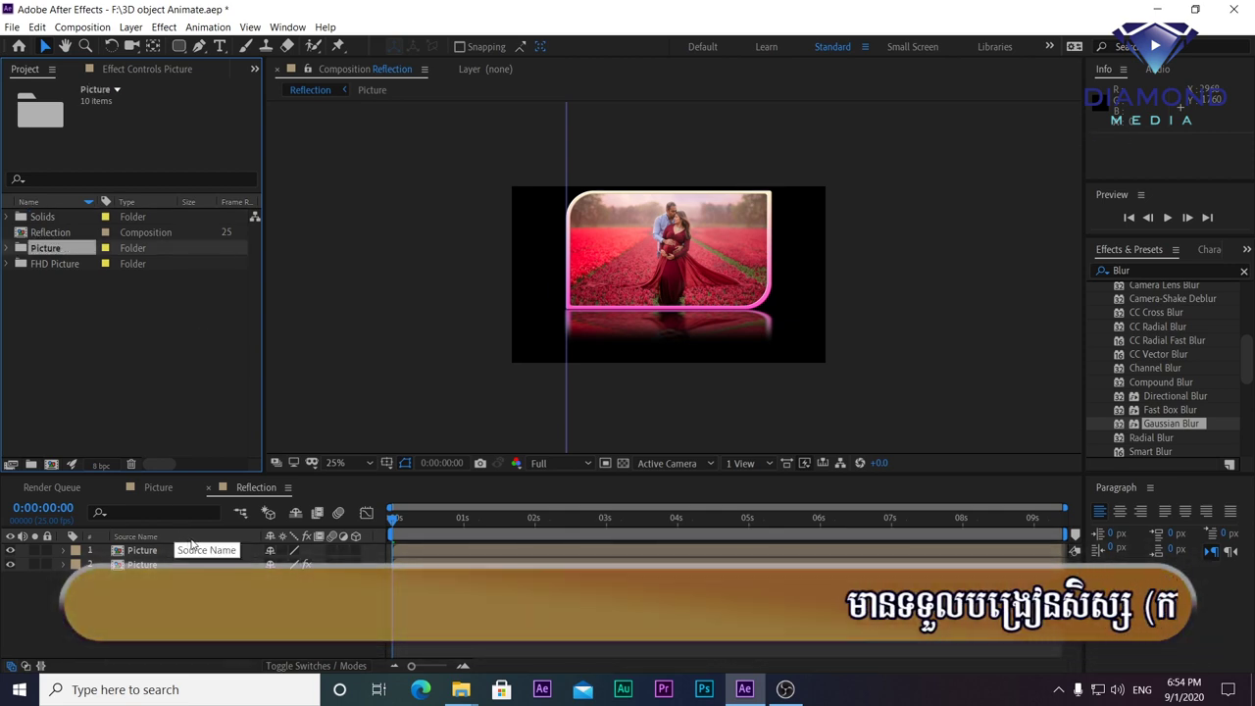
pyautogui.click(50, 235)
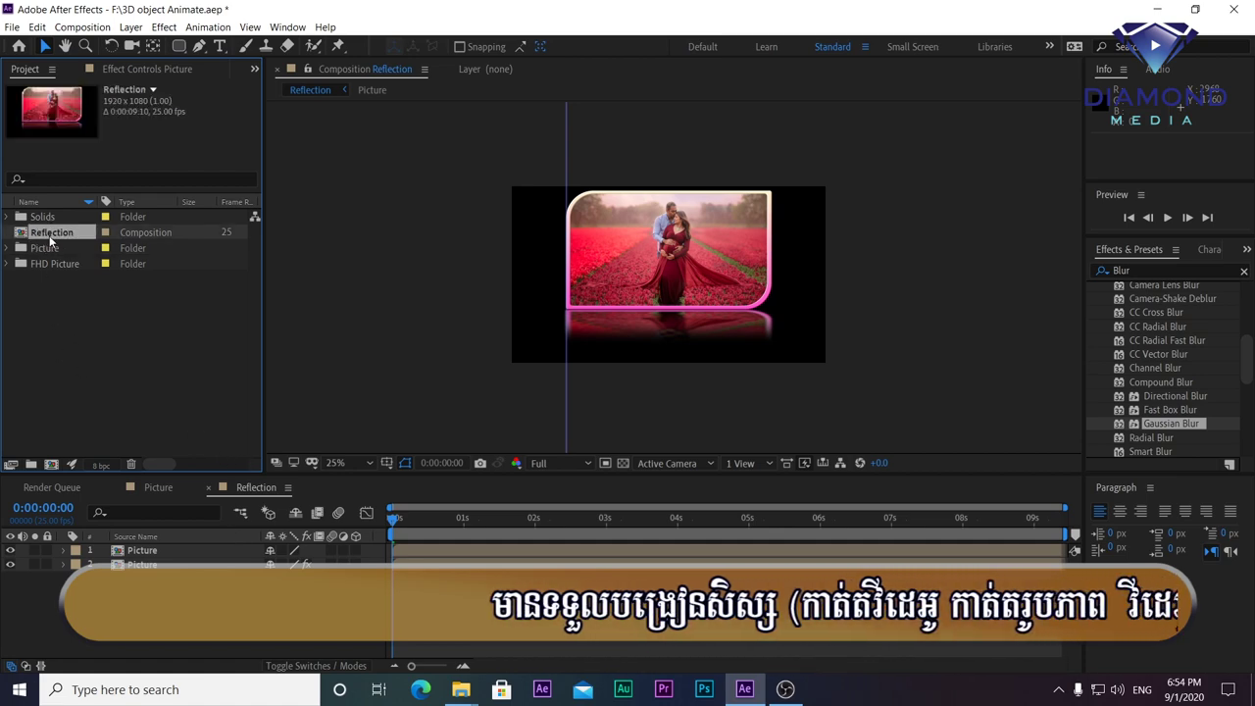
# Step: Duplicate Reflection nine times, open Reflection 2, and select both of its layers
pyautogui.hotkey('ctrl', 'd')
pyautogui.hotkey('ctrl', 'd')
pyautogui.hotkey('ctrl', 'd')
pyautogui.hotkey('ctrl', 'd')
pyautogui.hotkey('ctrl', 'd')
pyautogui.hotkey('ctrl', 'd')
pyautogui.hotkey('ctrl', 'd')
pyautogui.hotkey('ctrl', 'd')
pyautogui.hotkey('ctrl', 'd')
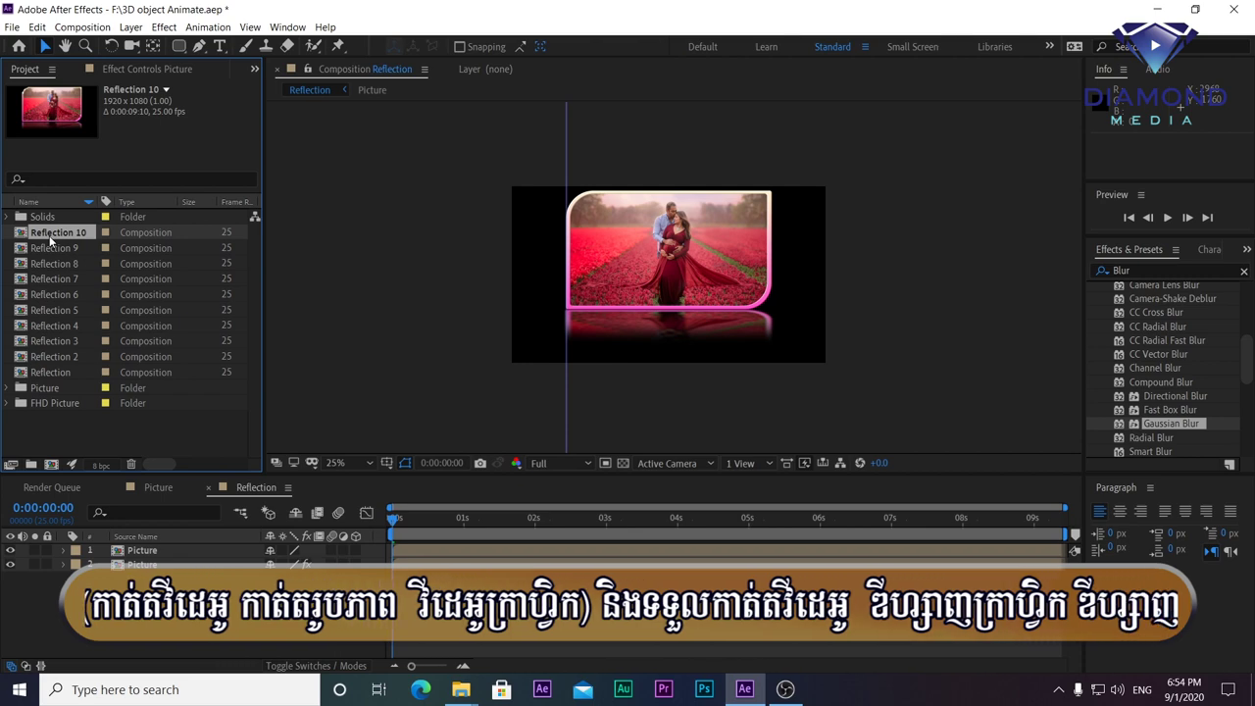
pyautogui.doubleClick(67, 356)
pyautogui.click(450, 552)
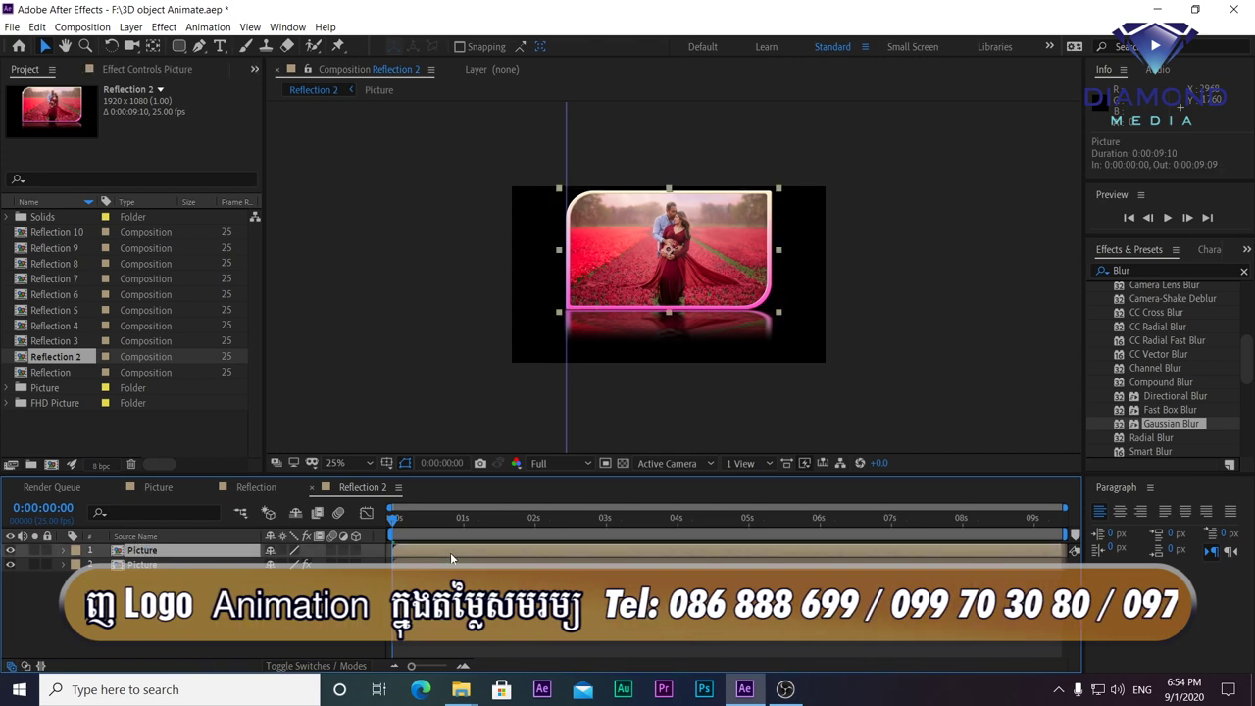
pyautogui.keyDown('shift'); pyautogui.click(440, 567); pyautogui.keyUp('shift')
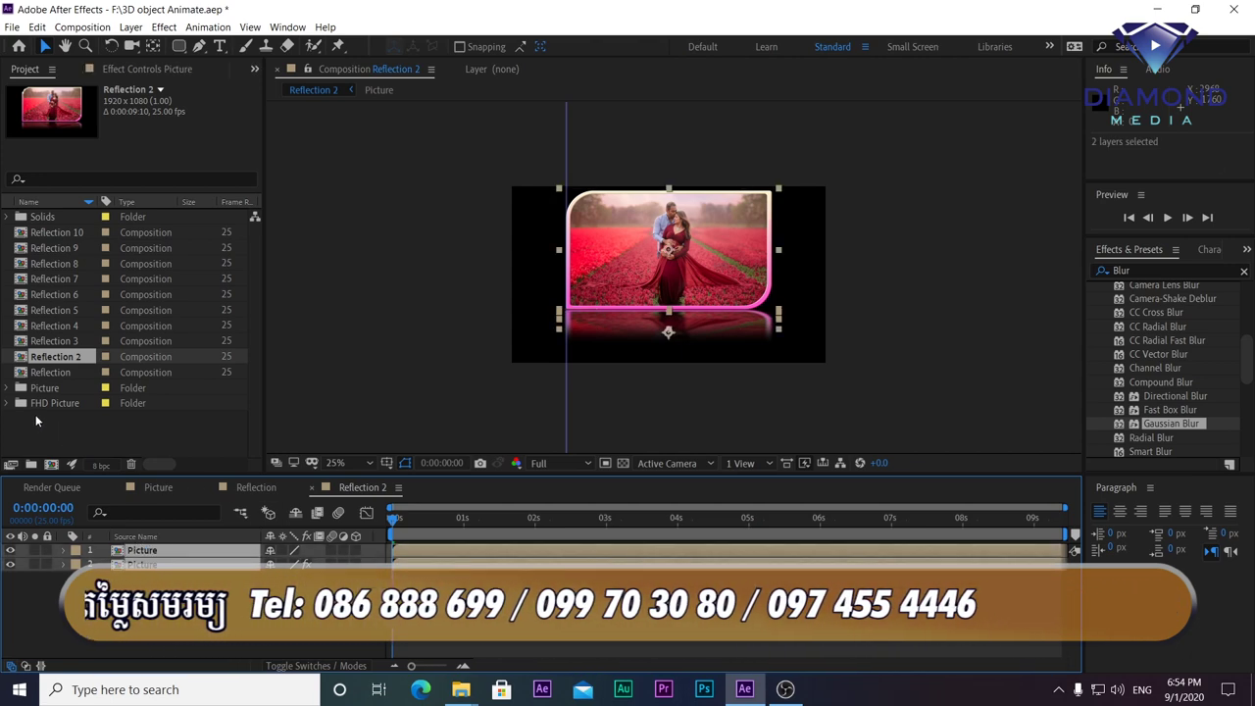
pyautogui.click(8, 388)
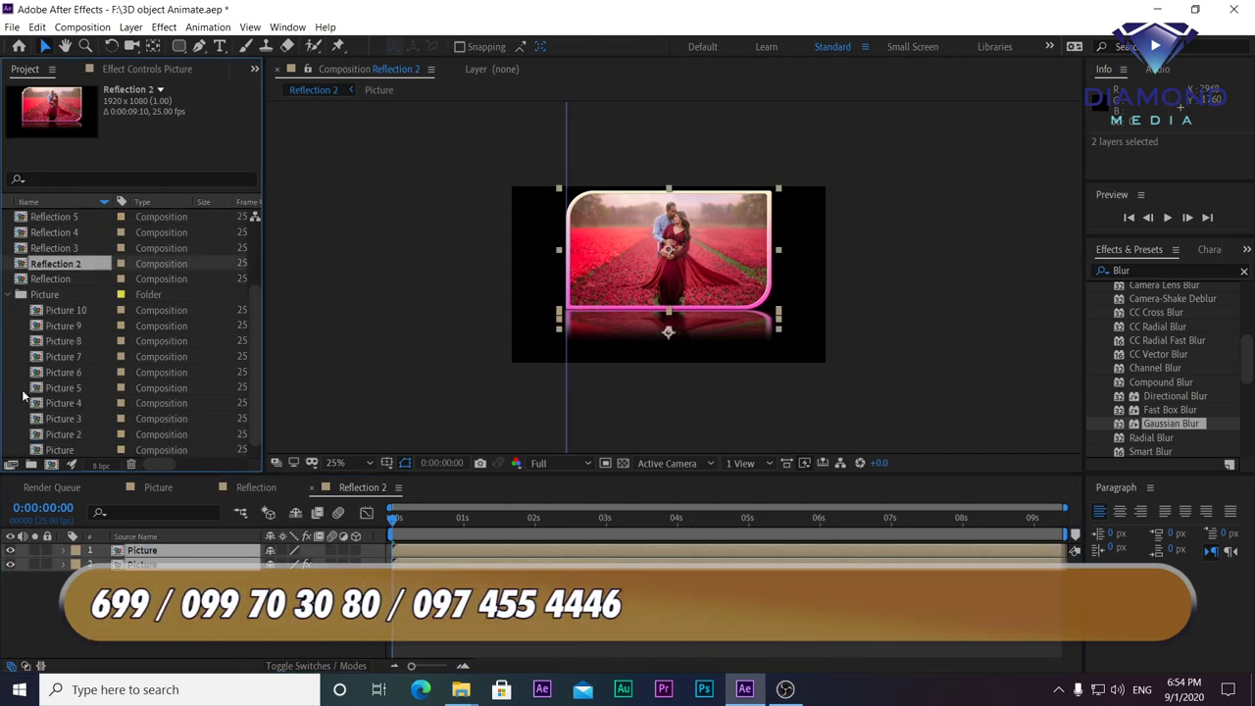
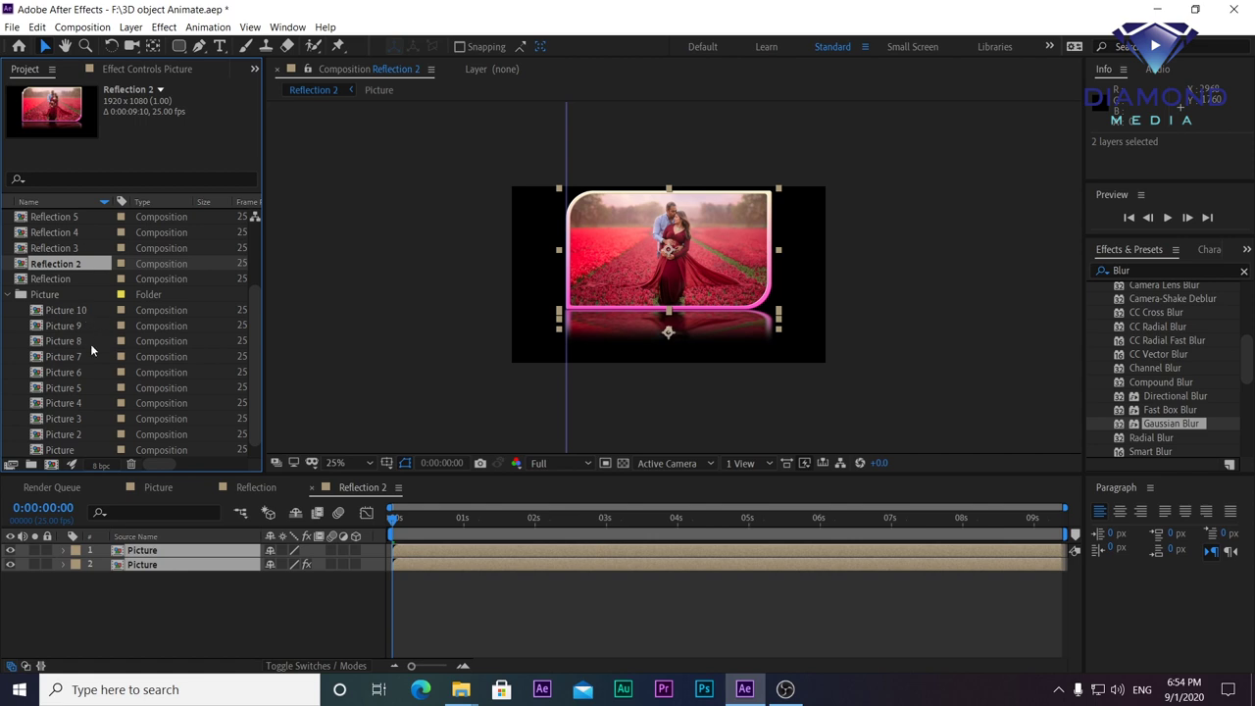
# Step: Replace both Picture layers in Reflection 2, 3 and 4 with Picture 2, 3 and 4
pyautogui.scroll(-1, 90, 343)
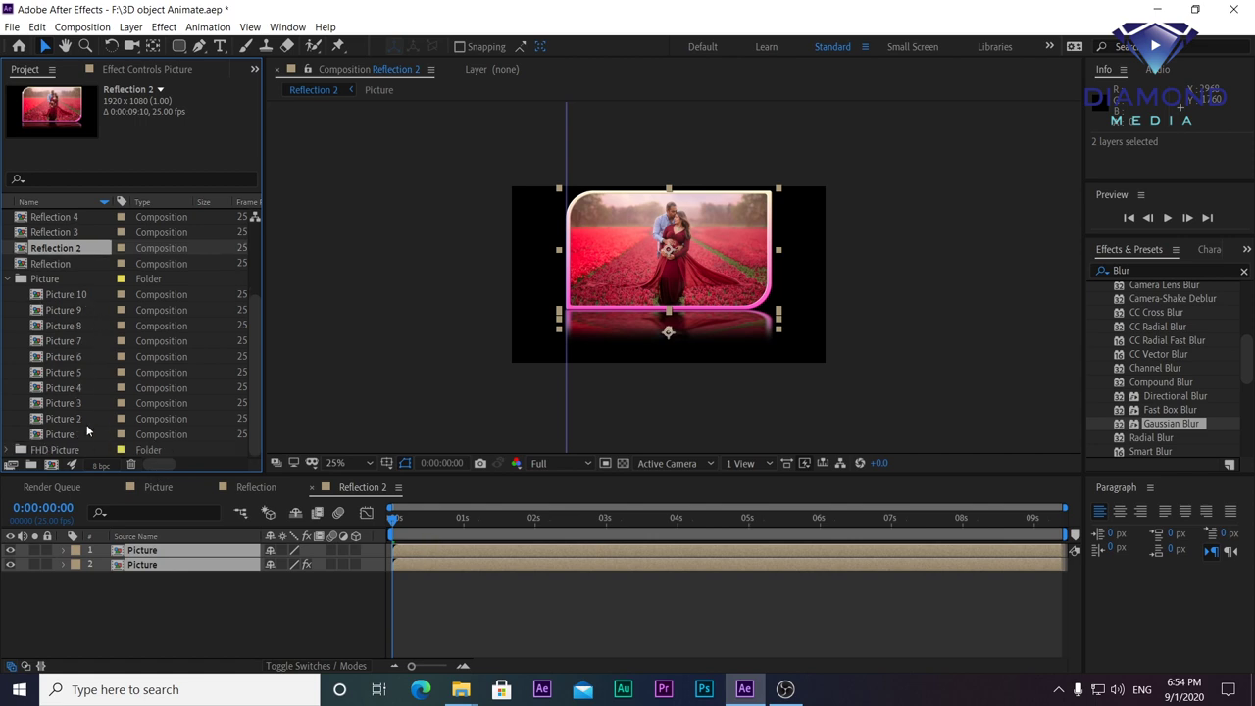
pyautogui.keyDown('alt'); pyautogui.moveTo(63, 424); pyautogui.dragTo(408, 560); pyautogui.keyUp('alt')
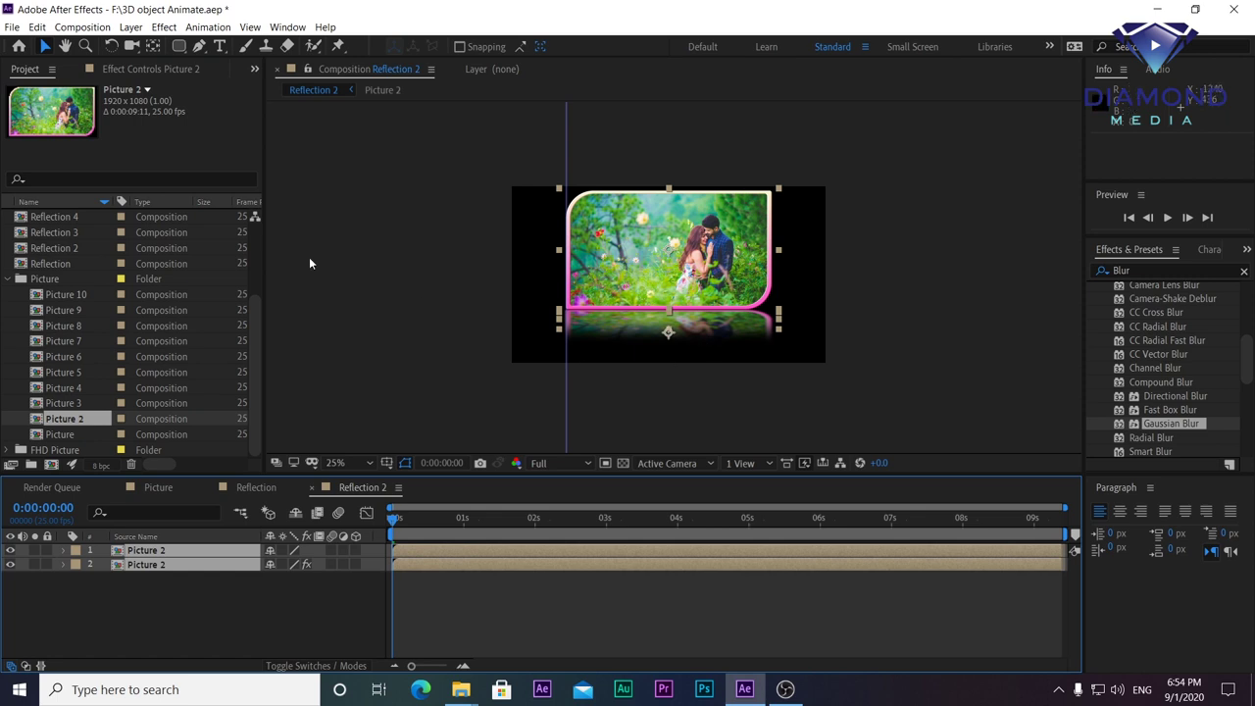
pyautogui.doubleClick(62, 234)
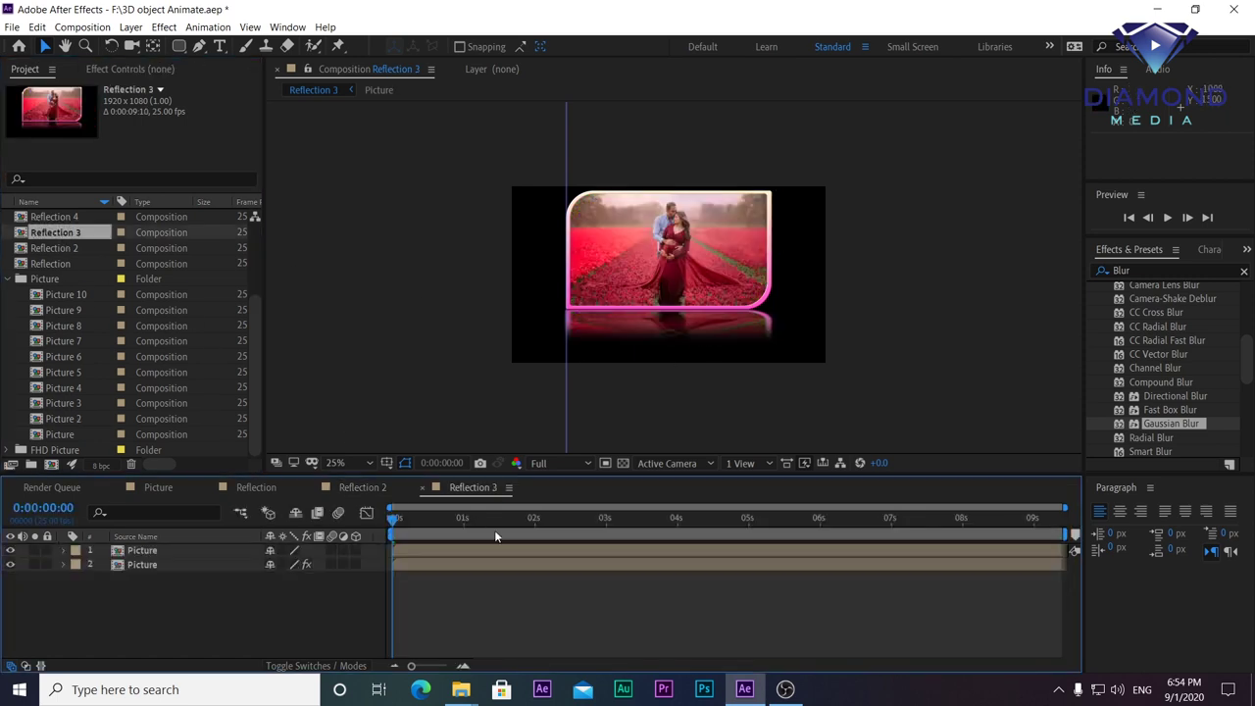
pyautogui.click(466, 551)
pyautogui.keyDown('shift'); pyautogui.click(453, 563); pyautogui.keyUp('shift')
pyautogui.moveTo(64, 403); pyautogui.dragTo(431, 556)
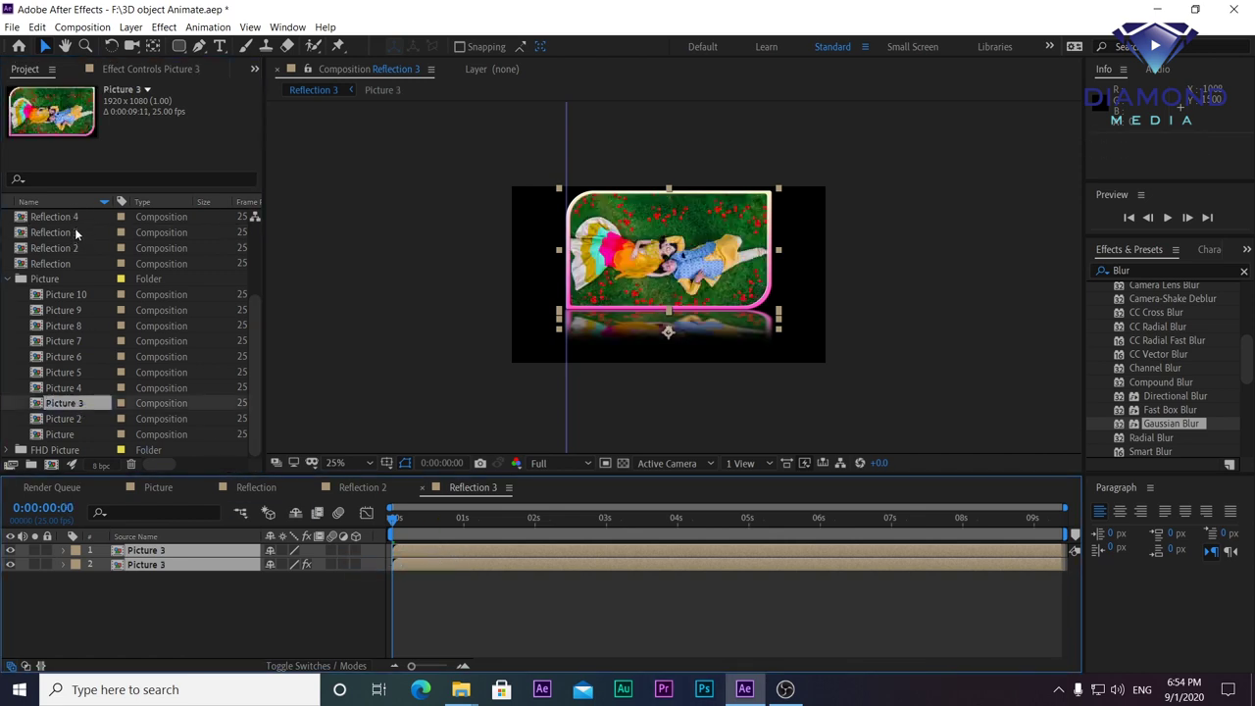
pyautogui.doubleClick(68, 218)
pyautogui.click(483, 551)
pyautogui.keyDown('shift'); pyautogui.click(468, 564); pyautogui.keyUp('shift')
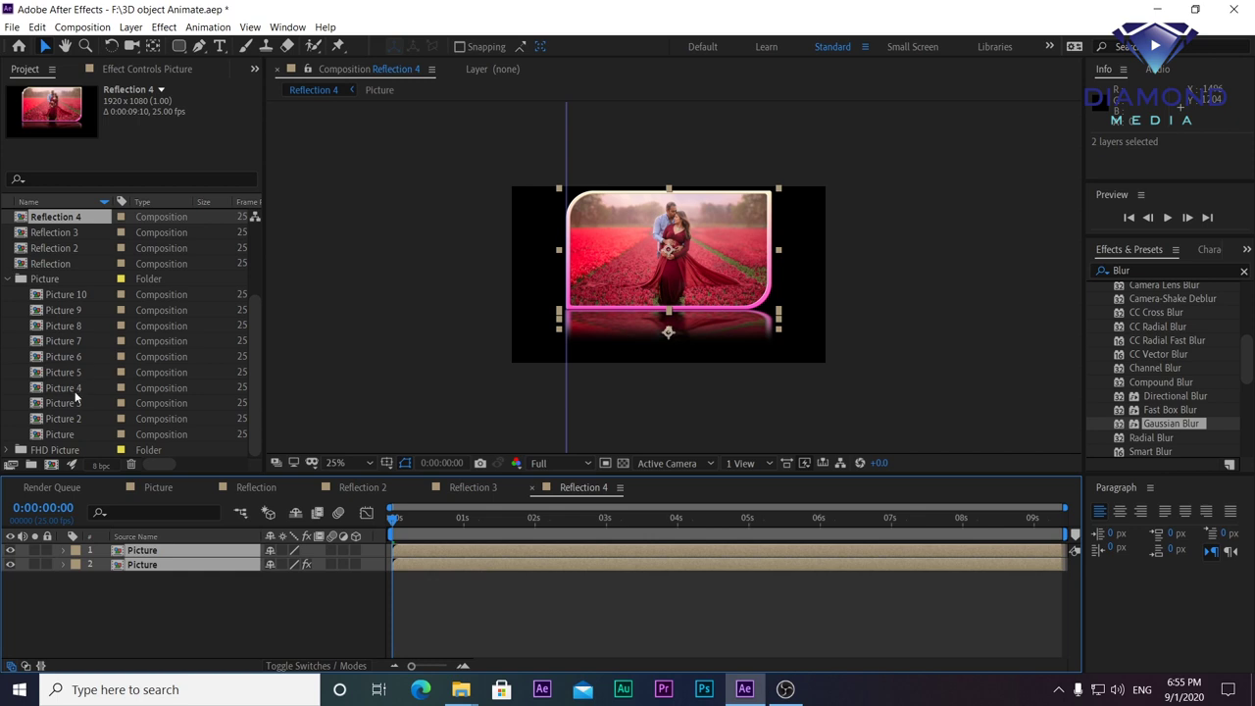
pyautogui.moveTo(77, 396); pyautogui.dragTo(453, 565)
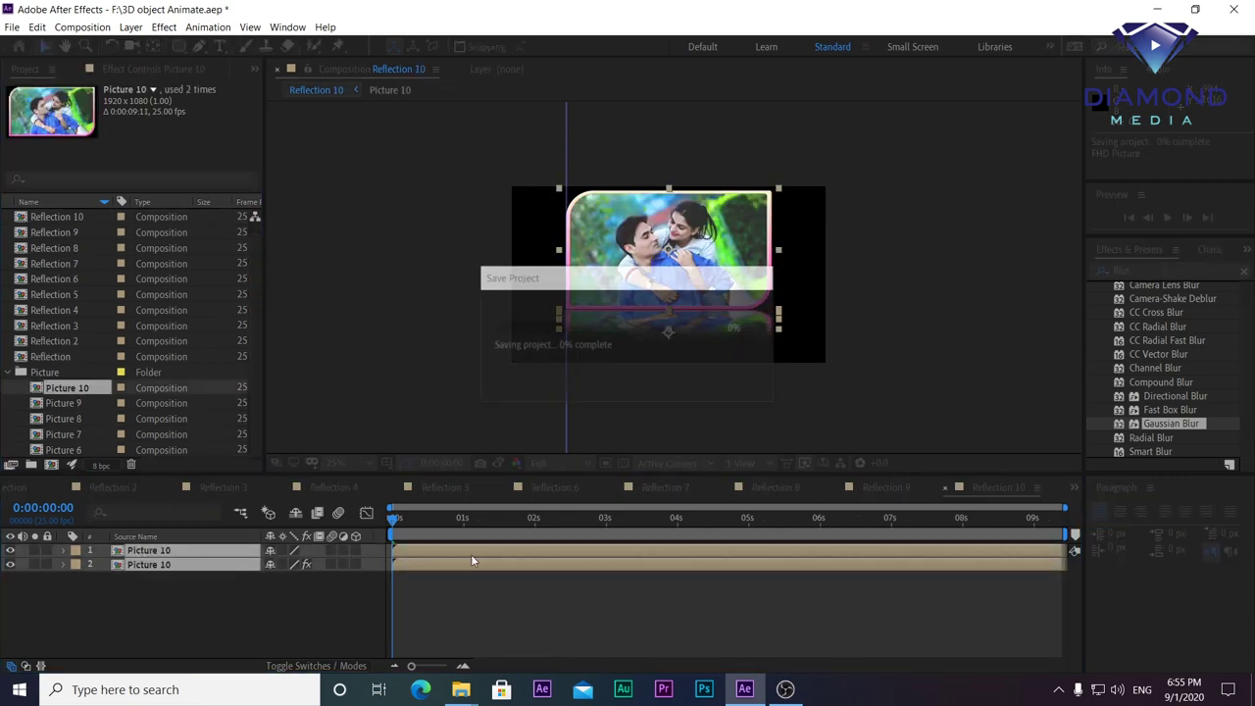
# Step: Close all Reflection comps (Reflection 10 down to Reflection) and the Picture comp in the timeline
pyautogui.click(946, 488)
pyautogui.click(830, 486)
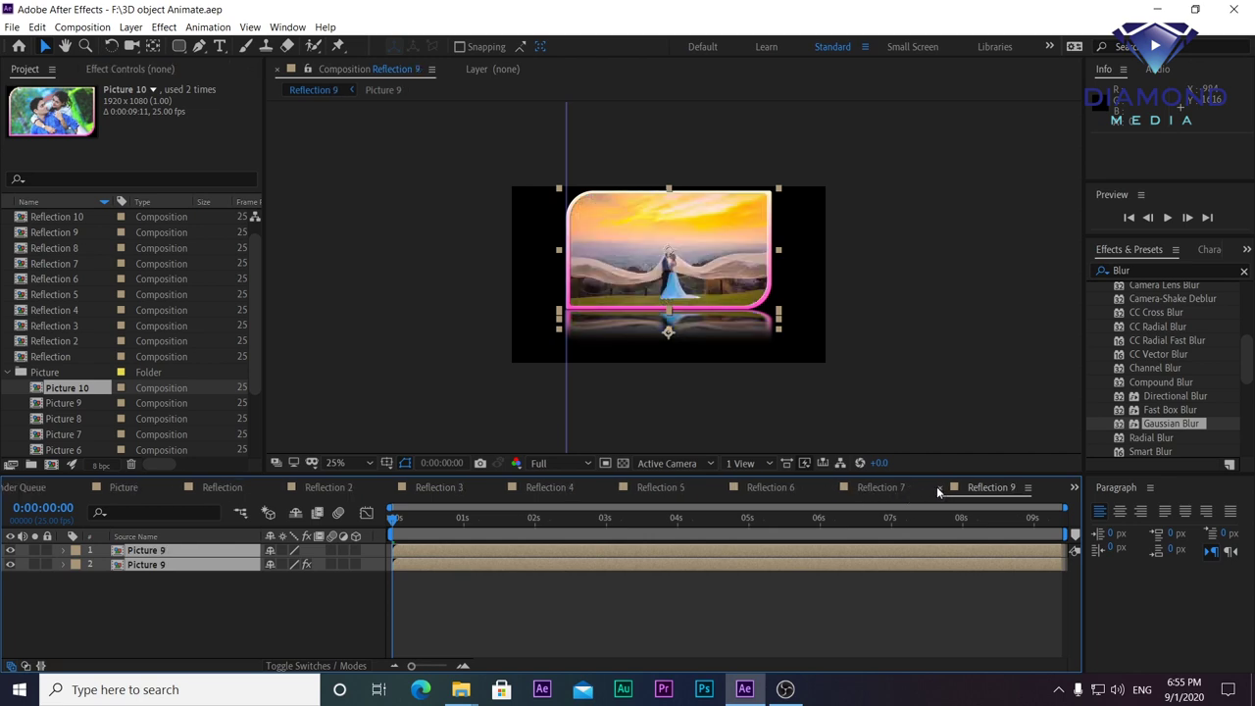
pyautogui.click(938, 489)
pyautogui.click(863, 488)
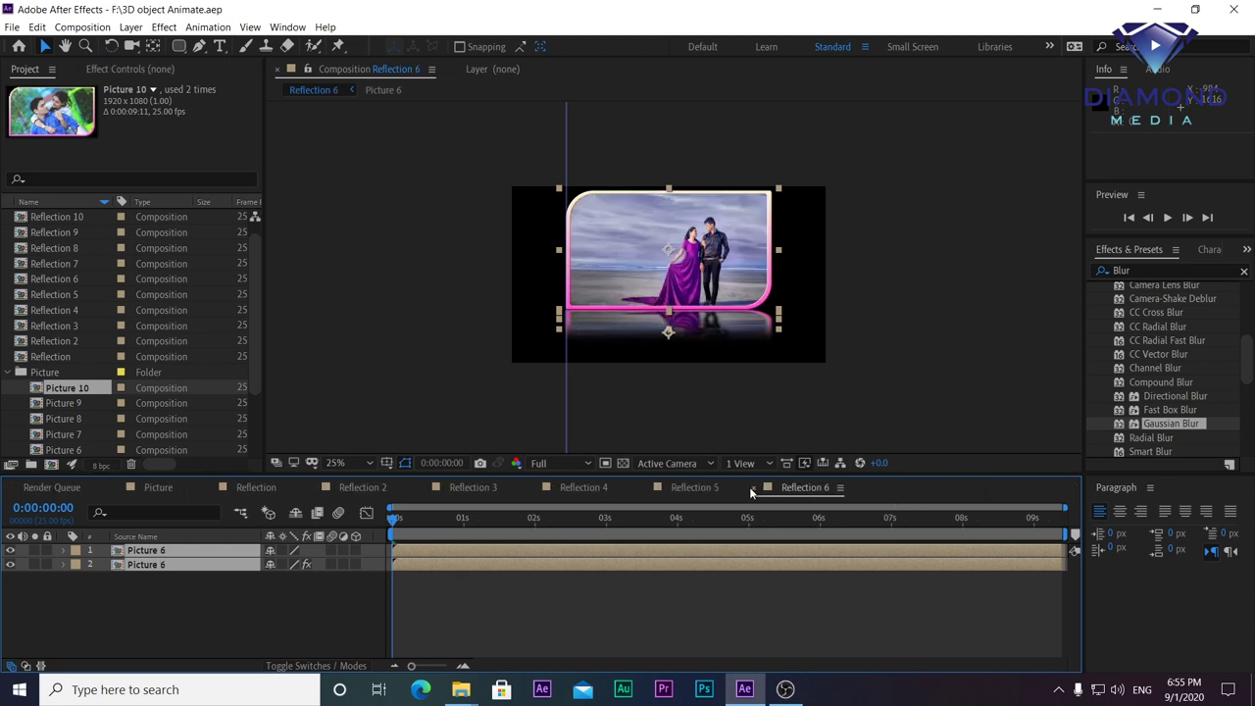
pyautogui.click(753, 488)
pyautogui.click(643, 488)
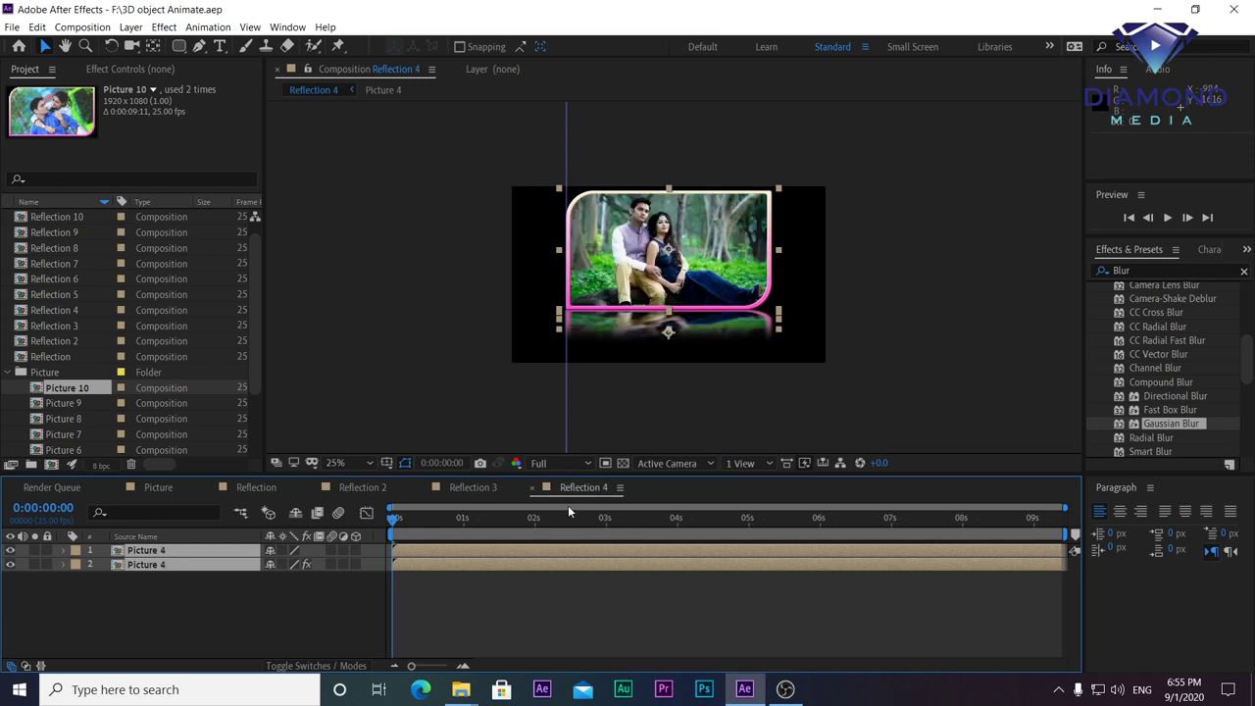
pyautogui.click(534, 487)
pyautogui.click(422, 488)
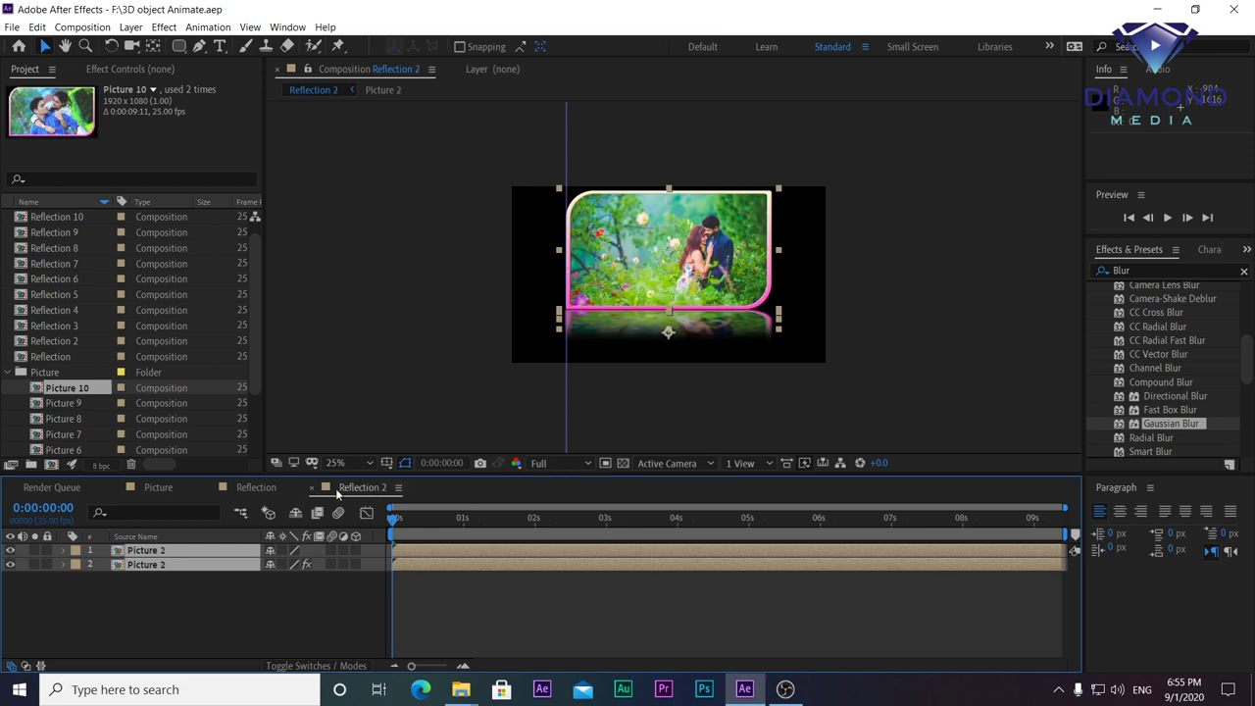
pyautogui.click(312, 487)
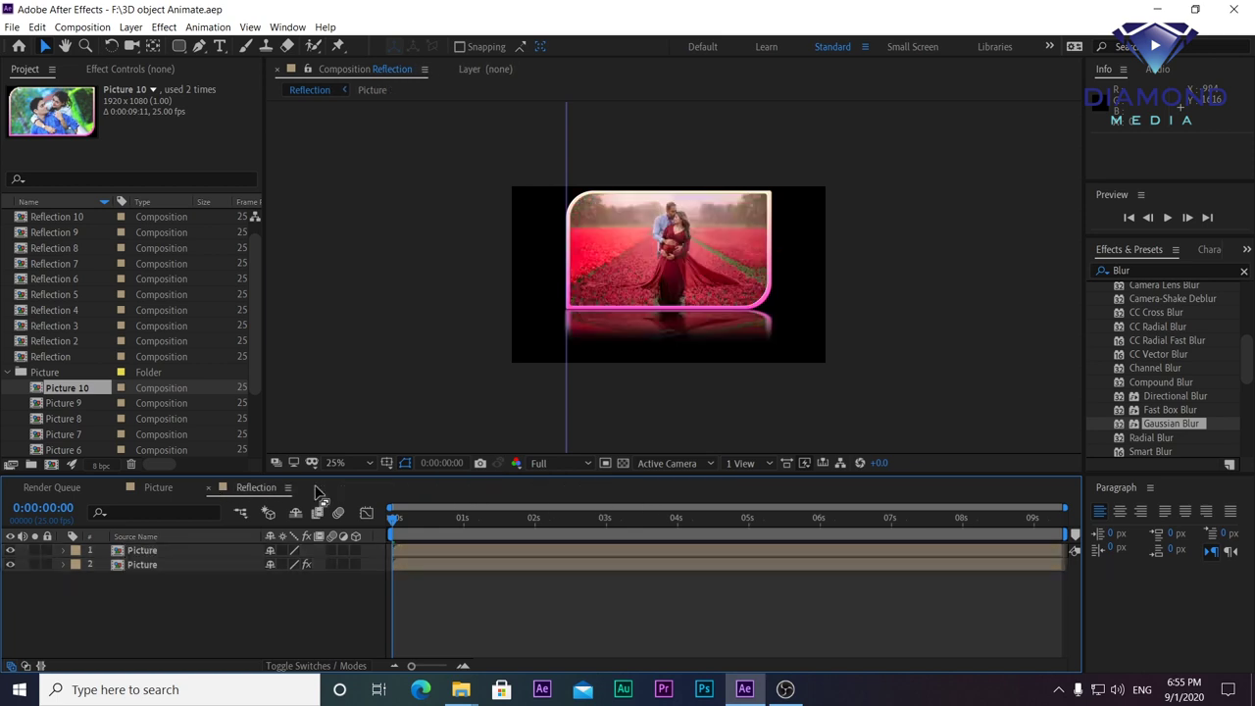
pyautogui.click(209, 488)
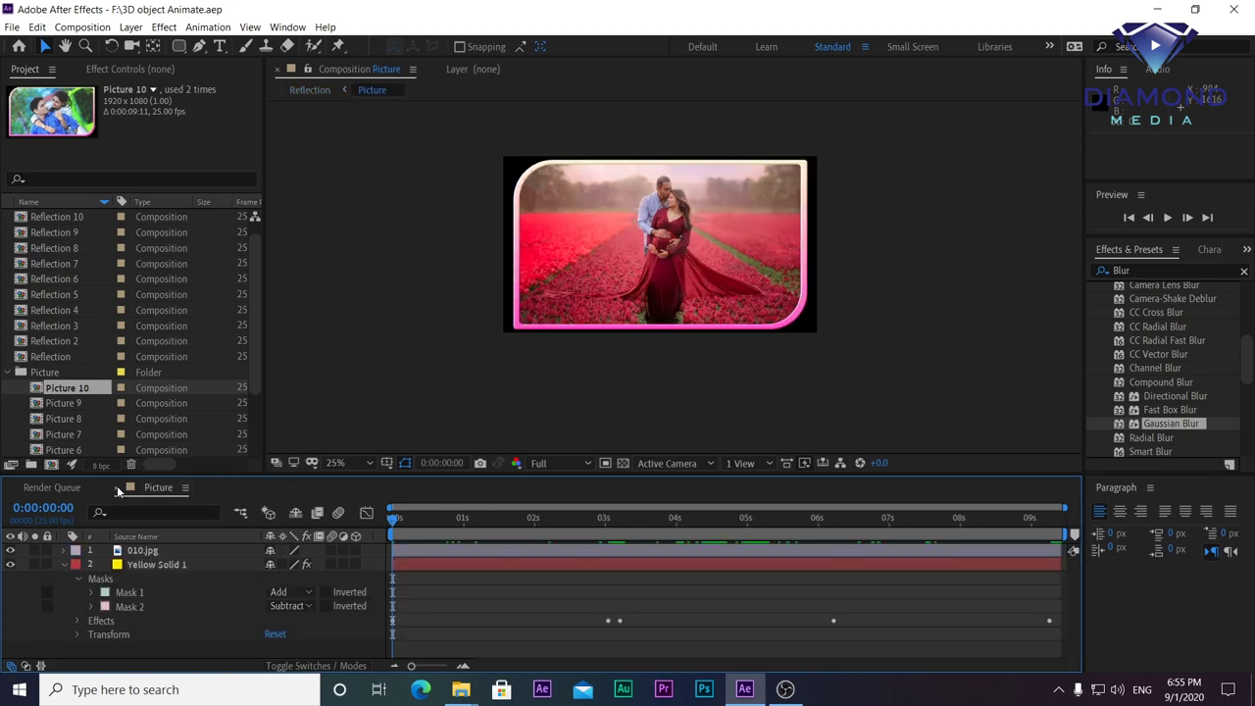
pyautogui.click(119, 488)
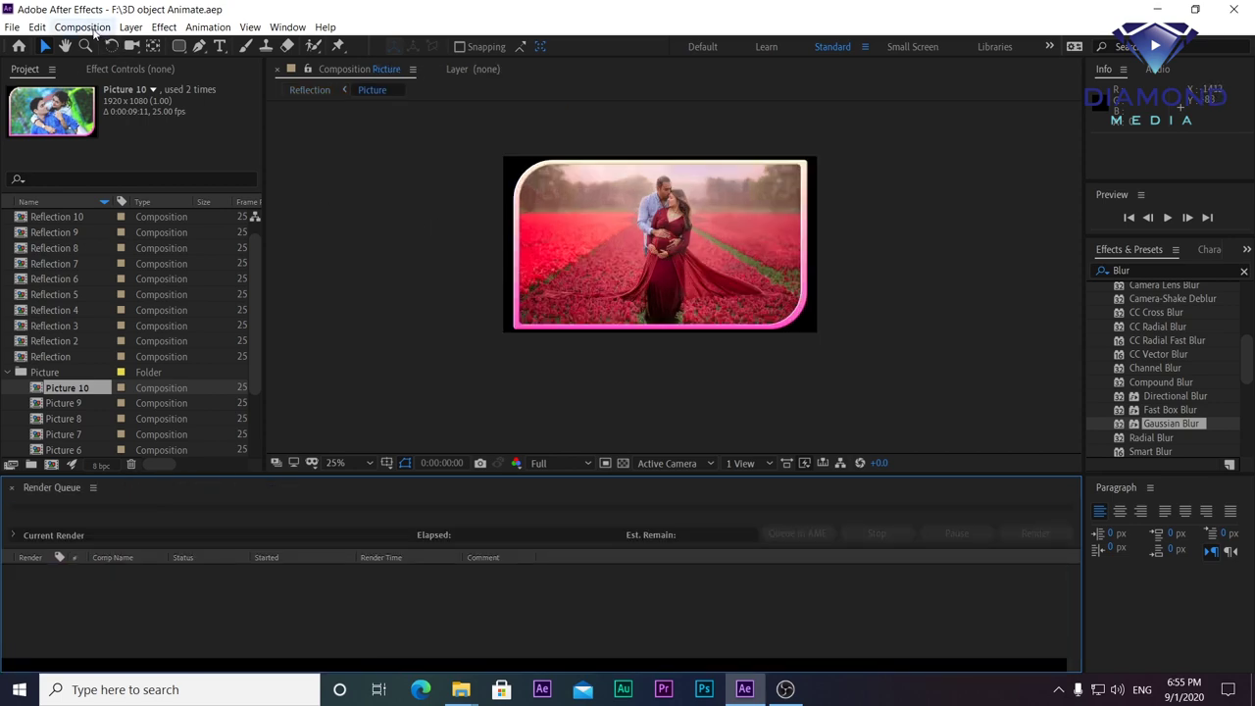
# Step: Create a new composition named Final
pyautogui.click(94, 28)
pyautogui.click(112, 46)
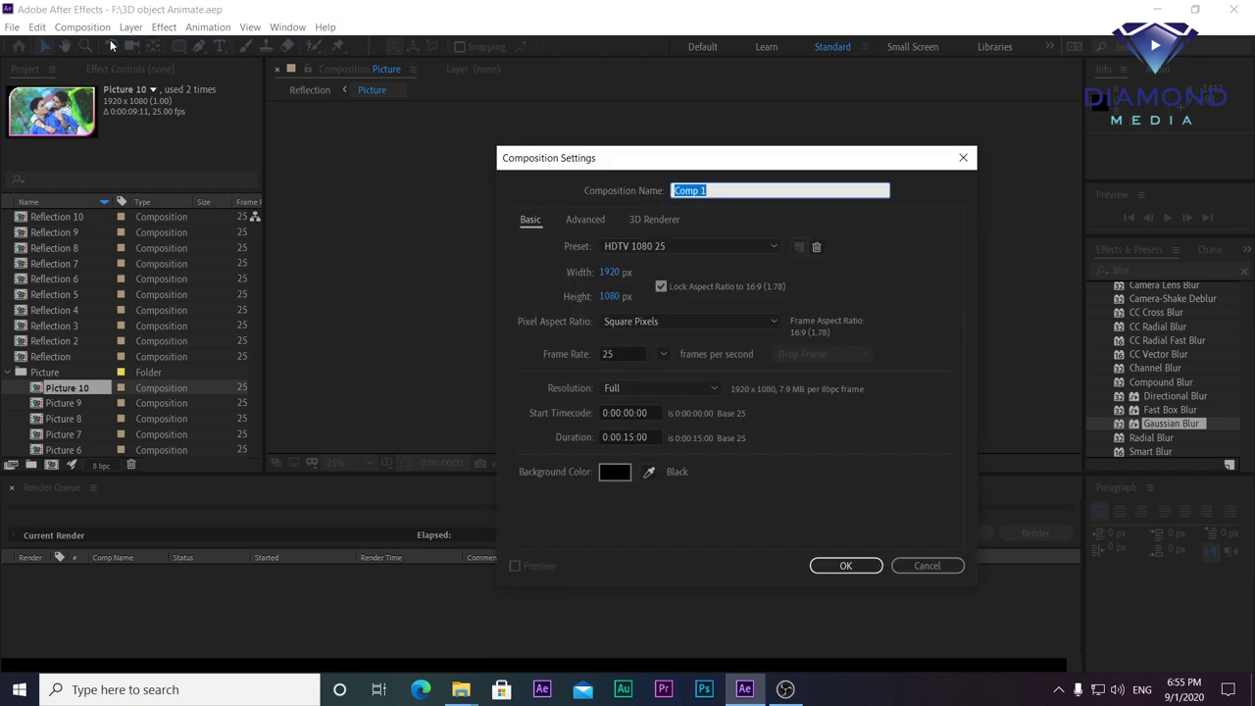
pyautogui.press('Escape')
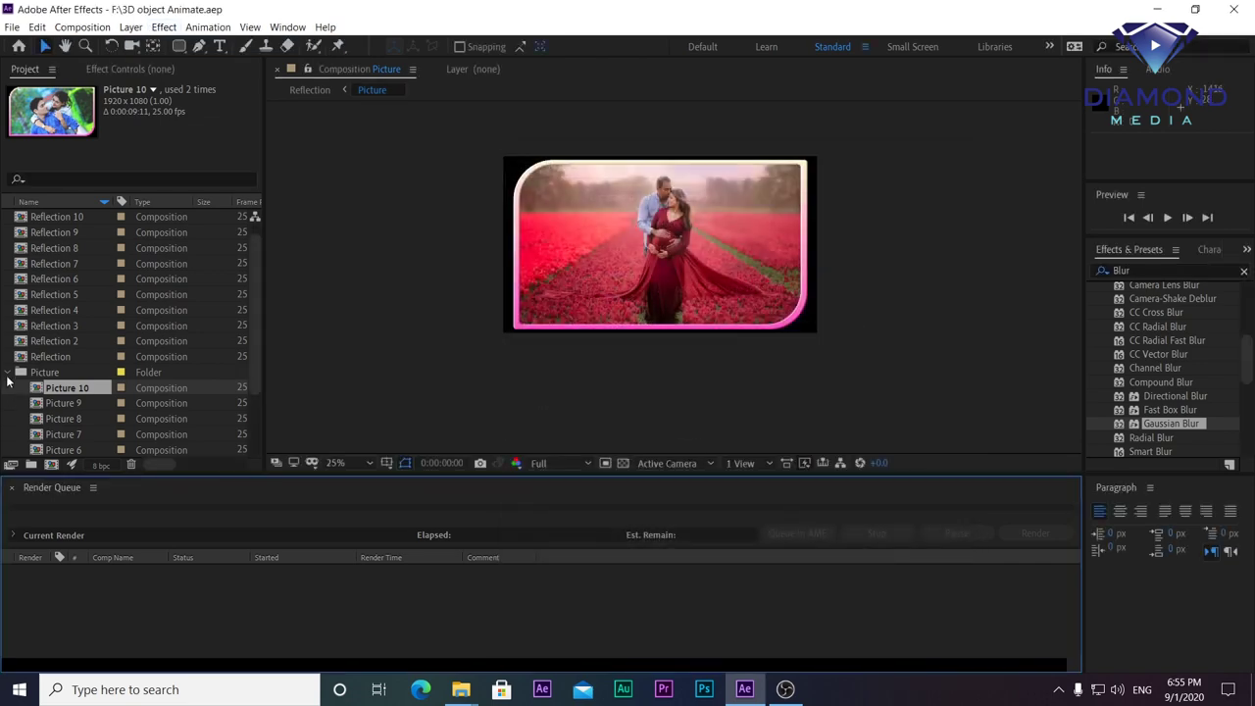
pyautogui.click(8, 373)
pyautogui.click(83, 28)
pyautogui.click(110, 43)
pyautogui.write('Final')
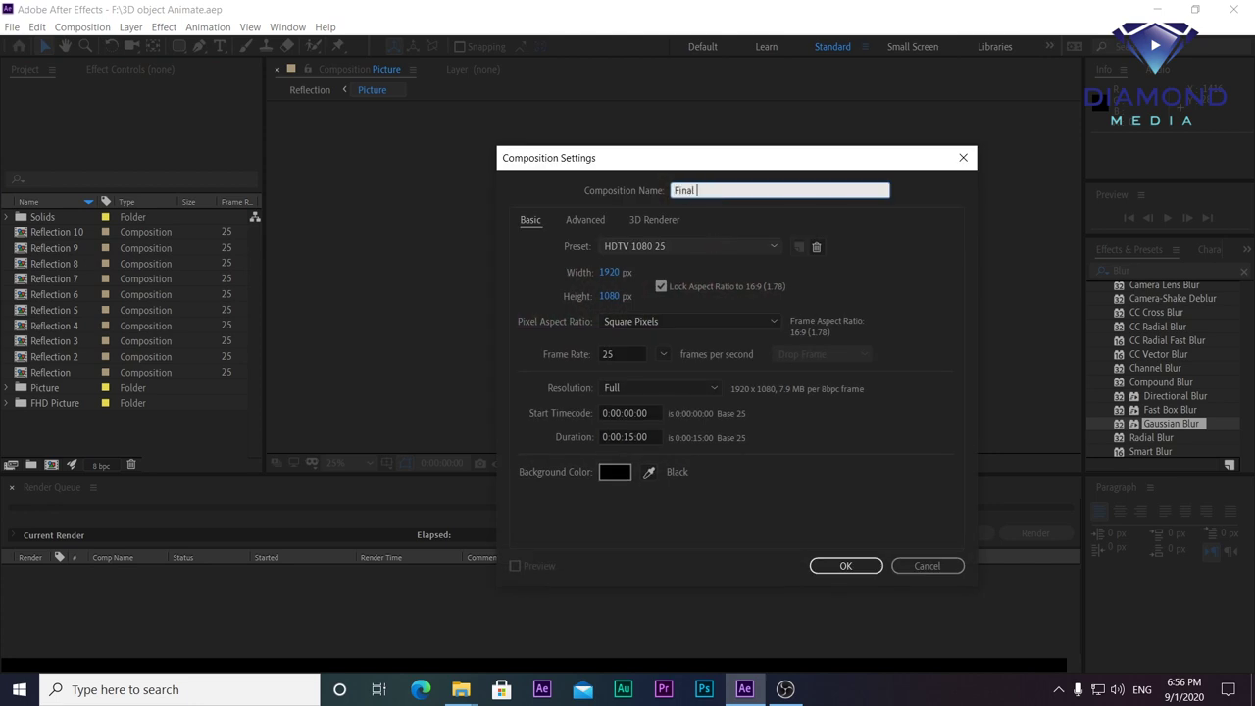
pyautogui.click(845, 566)
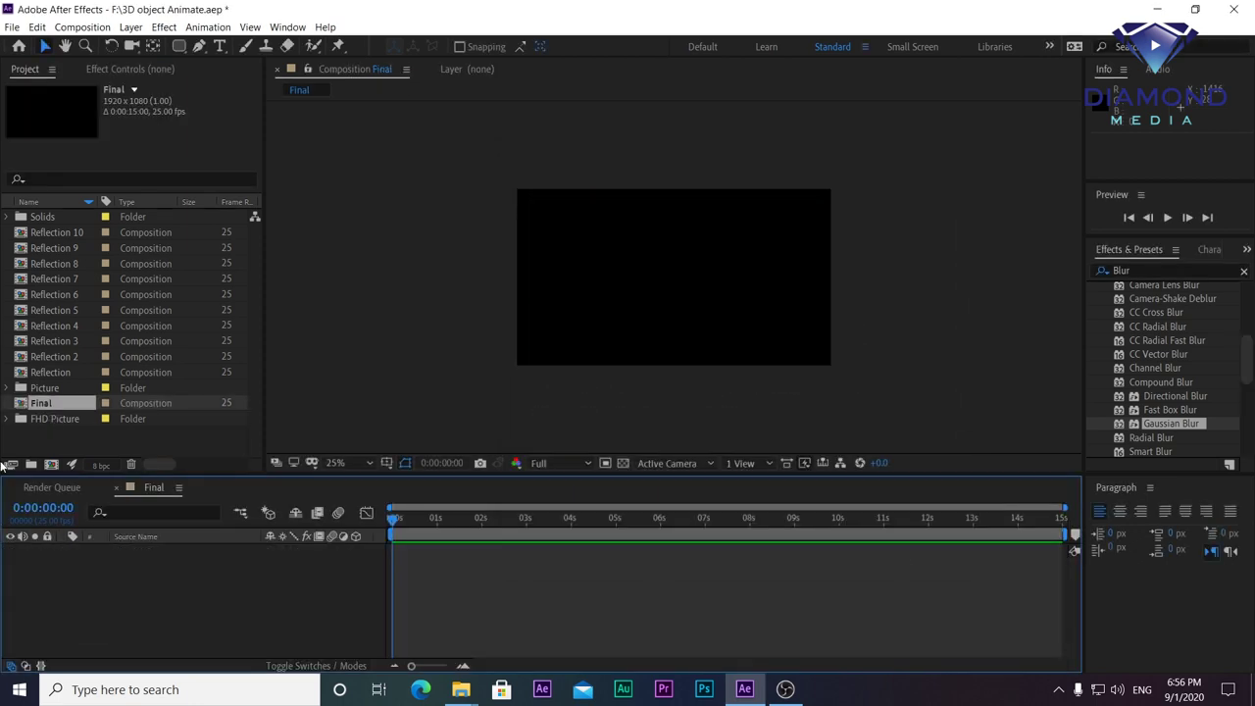
# Step: Move the ten Reflection comps into a new project folder named Reflection
pyautogui.click(39, 373)
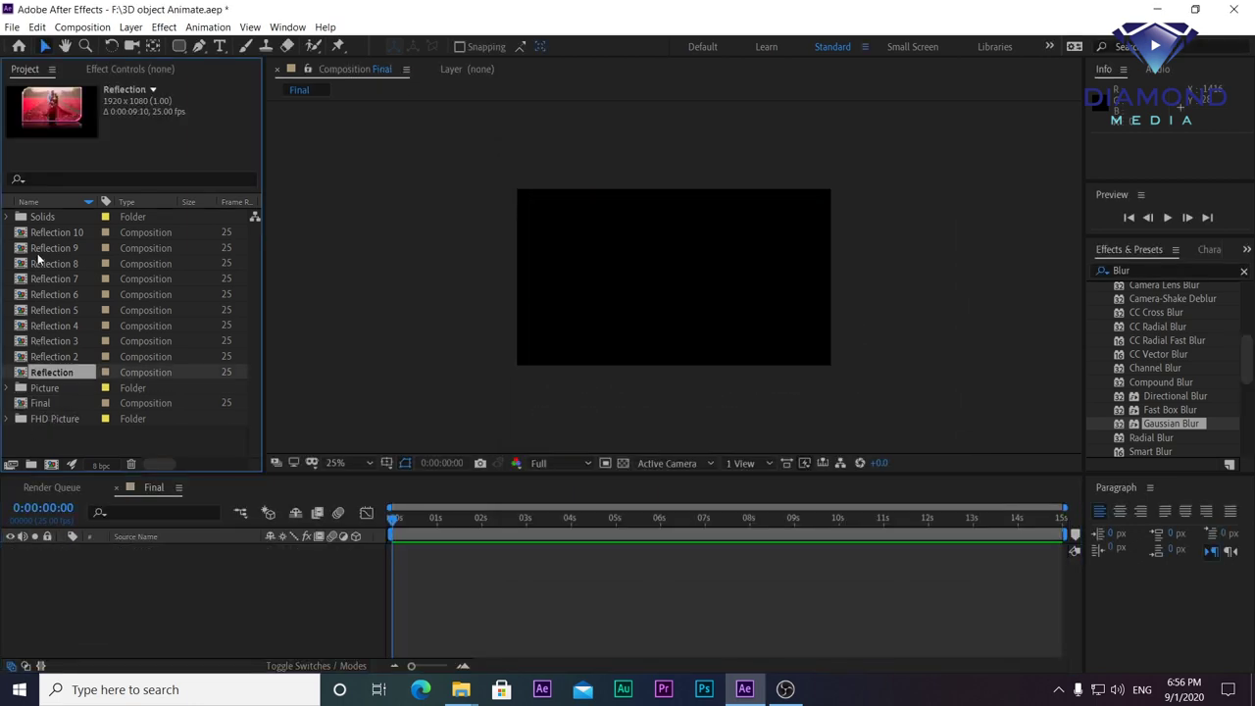
pyautogui.keyDown('shift'); pyautogui.click(49, 237); pyautogui.keyUp('shift')
pyautogui.moveTo(54, 238); pyautogui.dragTo(31, 466)
pyautogui.write('Reflection')
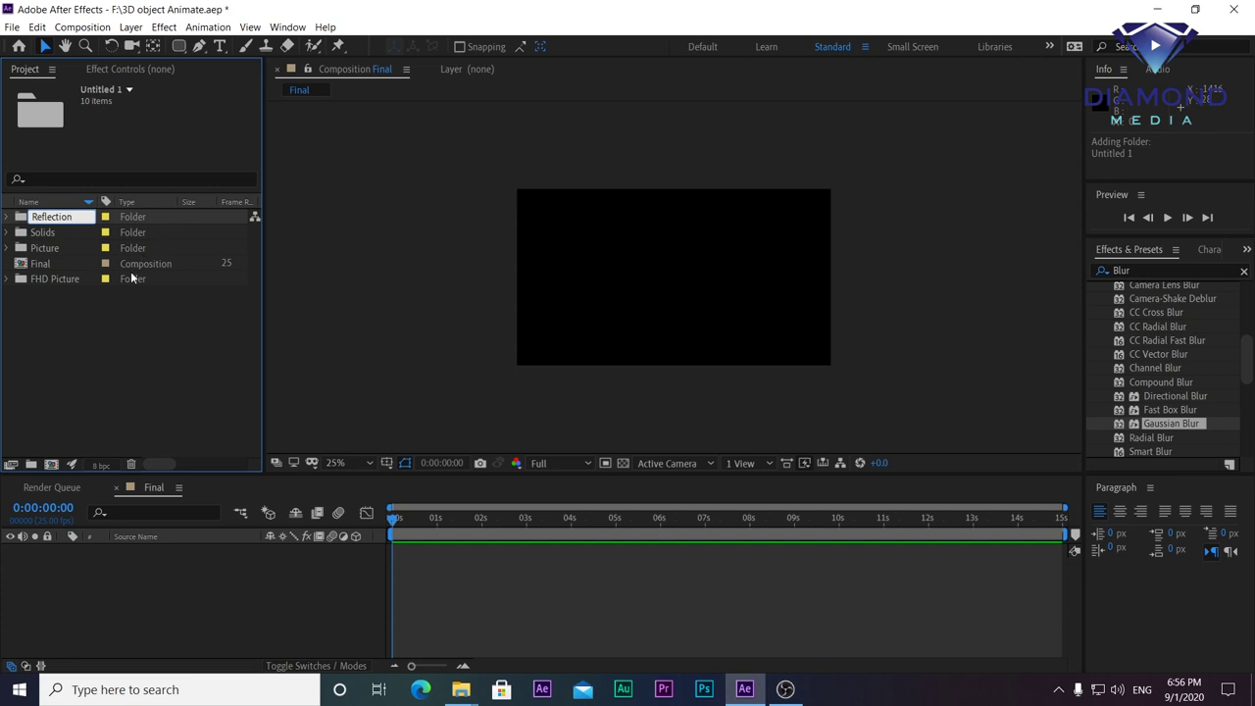
pyautogui.click(106, 340)
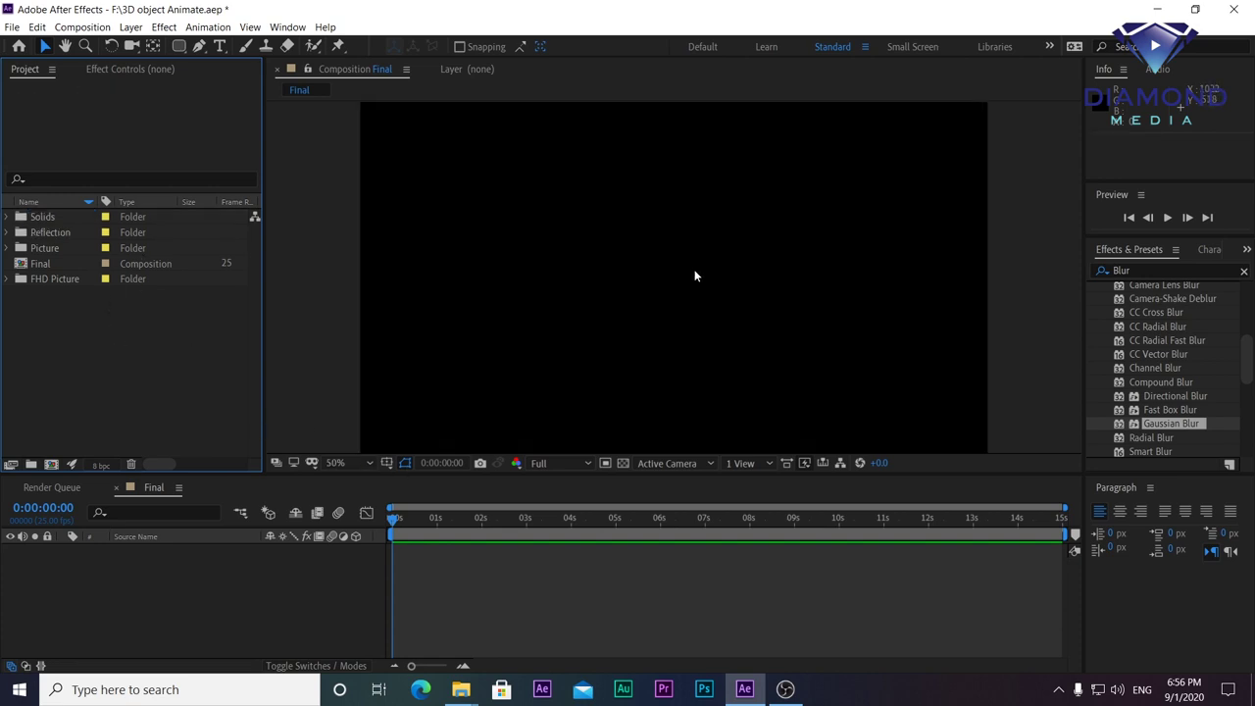
# Step: Return the viewer to 25% zoom and select Reflection 10 through Reflection inside the folder
pyautogui.press(',')
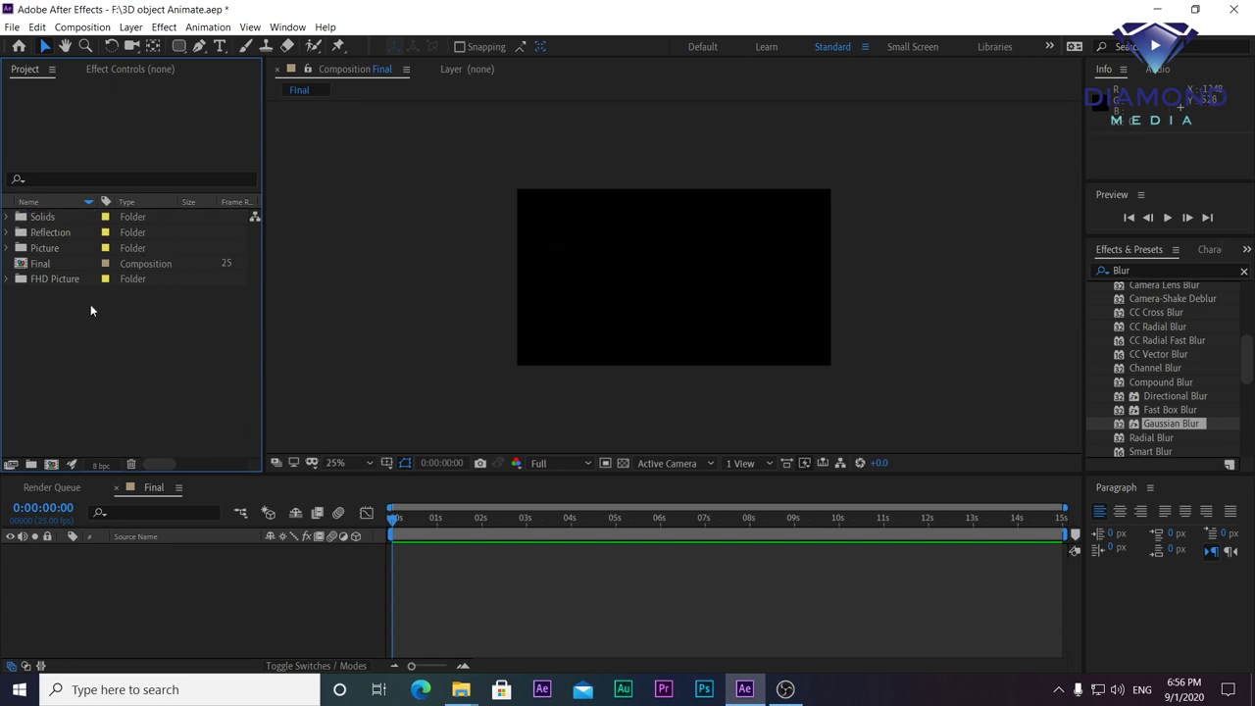
pyautogui.click(7, 234)
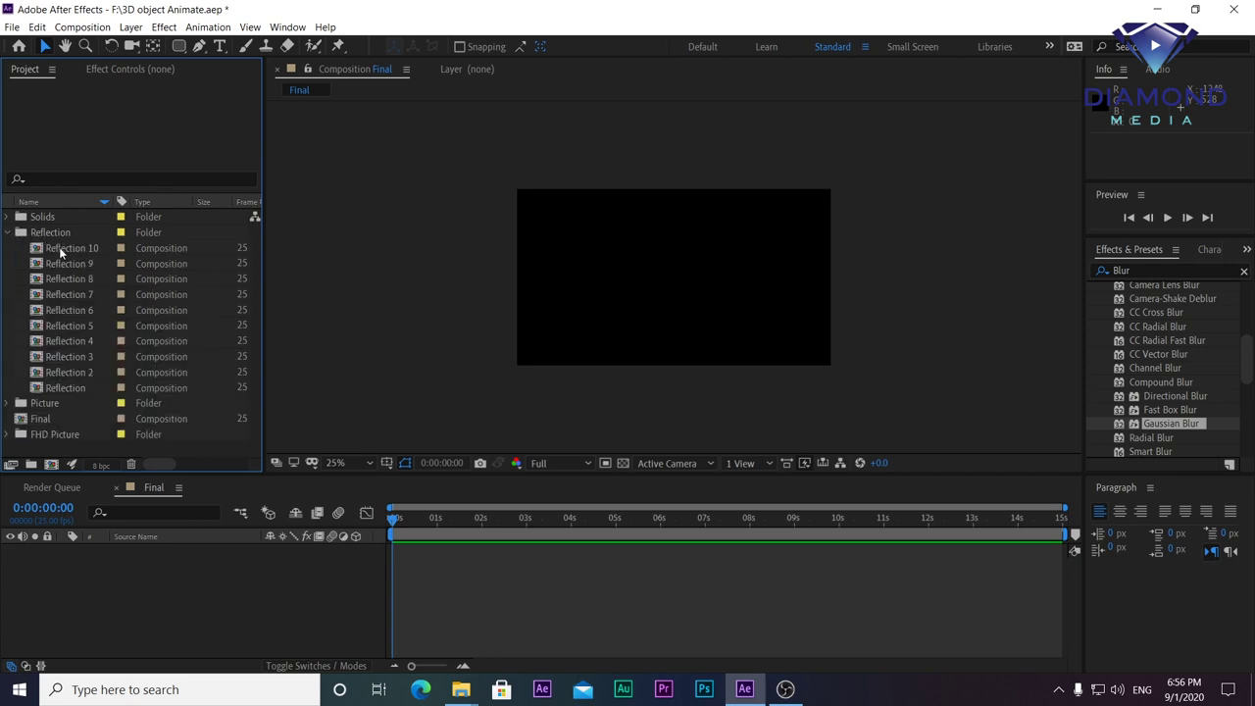
pyautogui.click(63, 247)
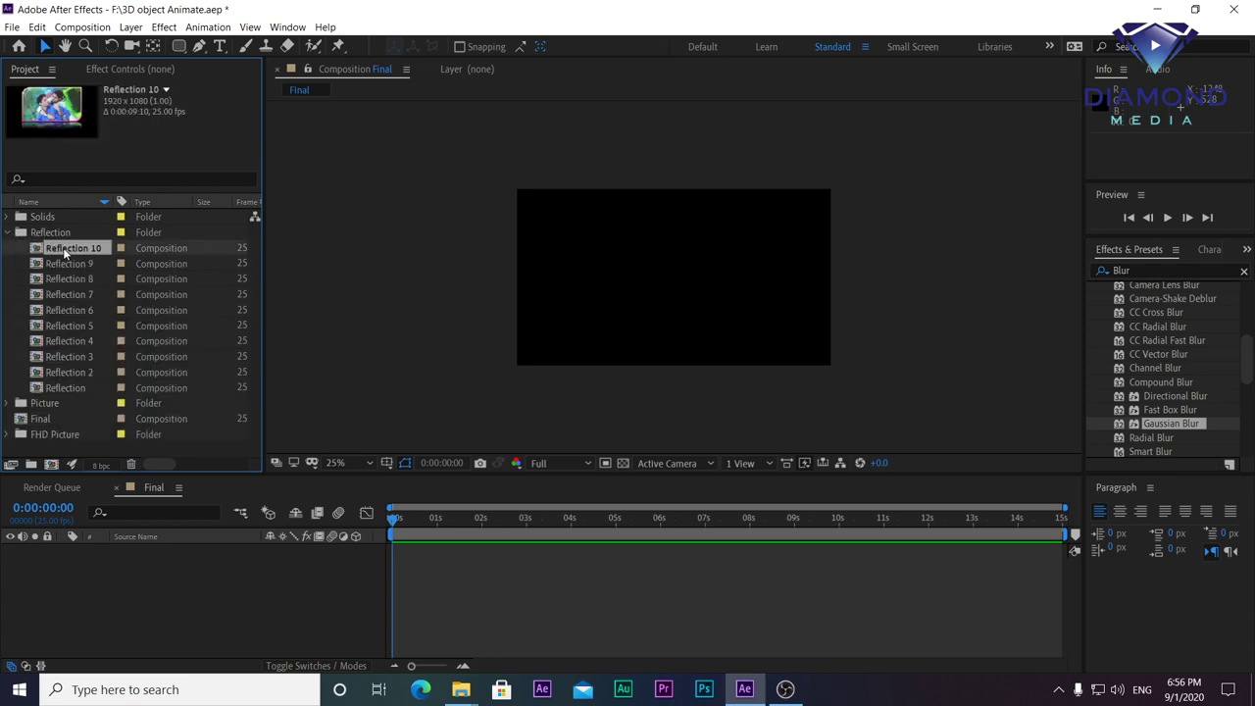
pyautogui.keyDown('shift'); pyautogui.click(65, 388); pyautogui.keyUp('shift')
# Step: Add the ten Reflection comps to Final and trim the comp to end at 0:00:09:08
pyautogui.moveTo(65, 388)
pyautogui.mouseDown()
pyautogui.moveTo(100, 314)
pyautogui.moveTo(210, 580)
pyautogui.mouseUp()
pyautogui.click(9, 233)
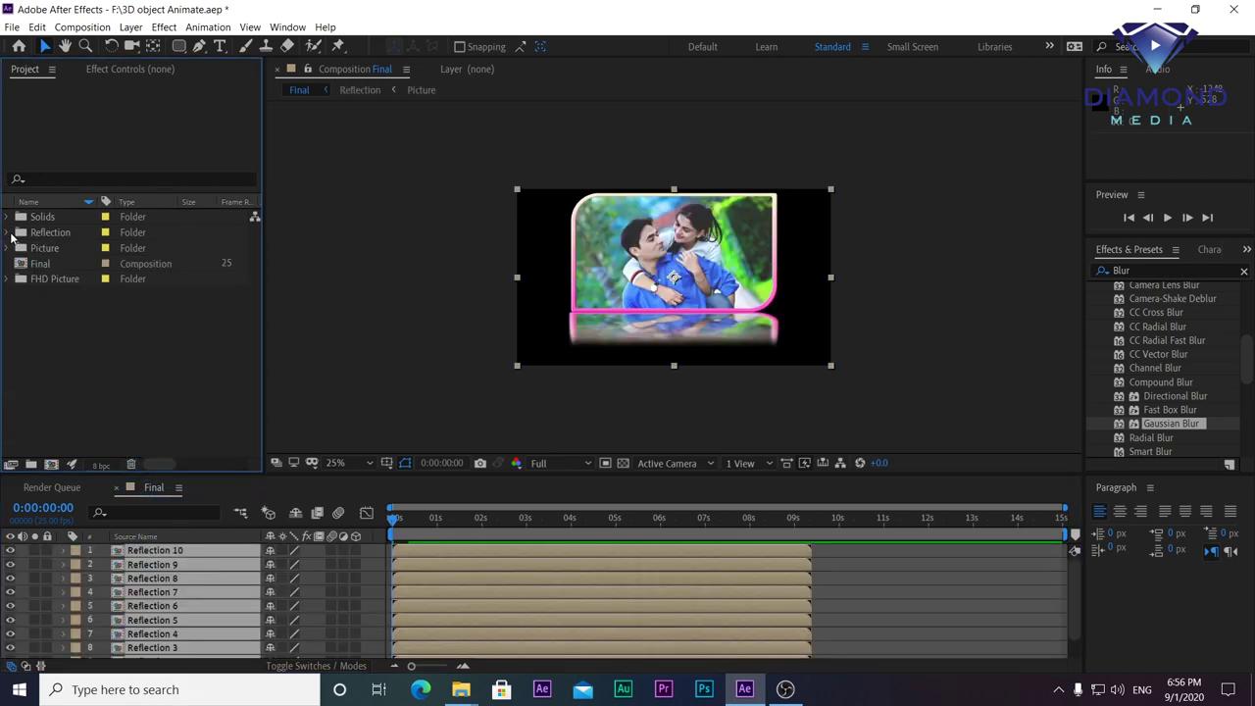
pyautogui.moveTo(804, 530); pyautogui.dragTo(810, 535)
pyautogui.press('n')
pyautogui.rightClick(810, 535)
pyautogui.click(824, 575)
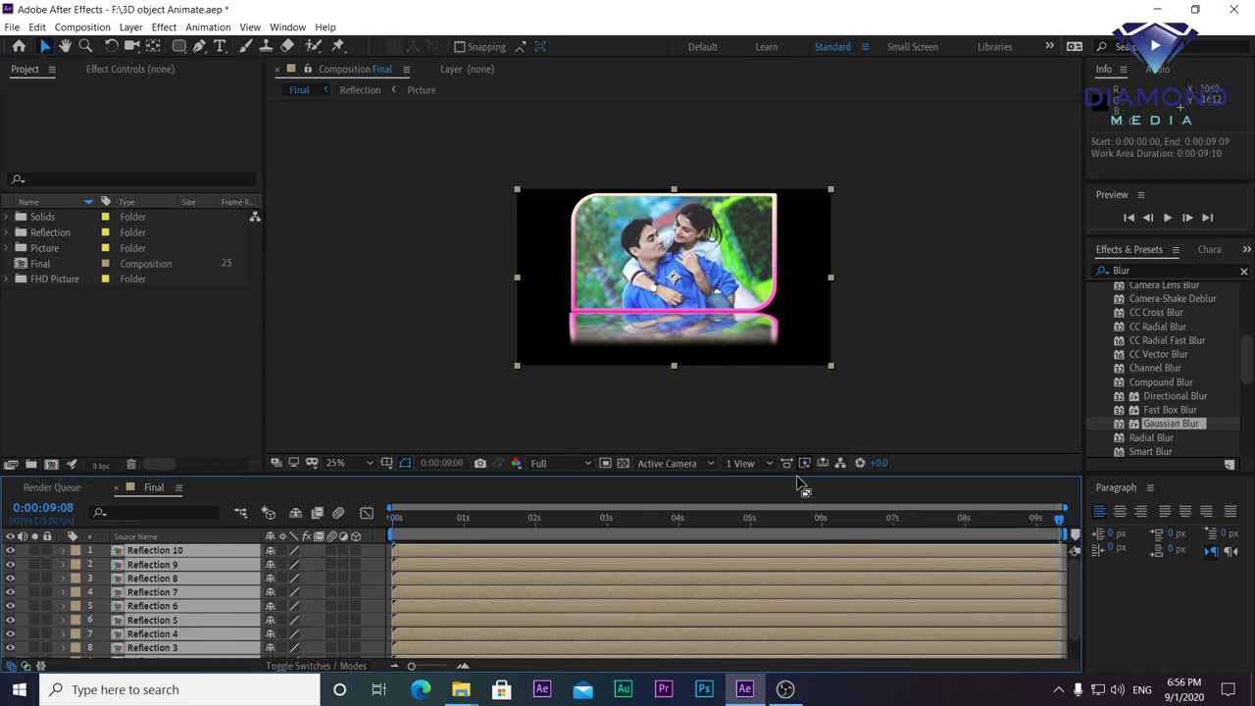
# Step: Enlarge the timeline to show all ten layers and select them all
pyautogui.moveTo(799, 476); pyautogui.dragTo(808, 352)
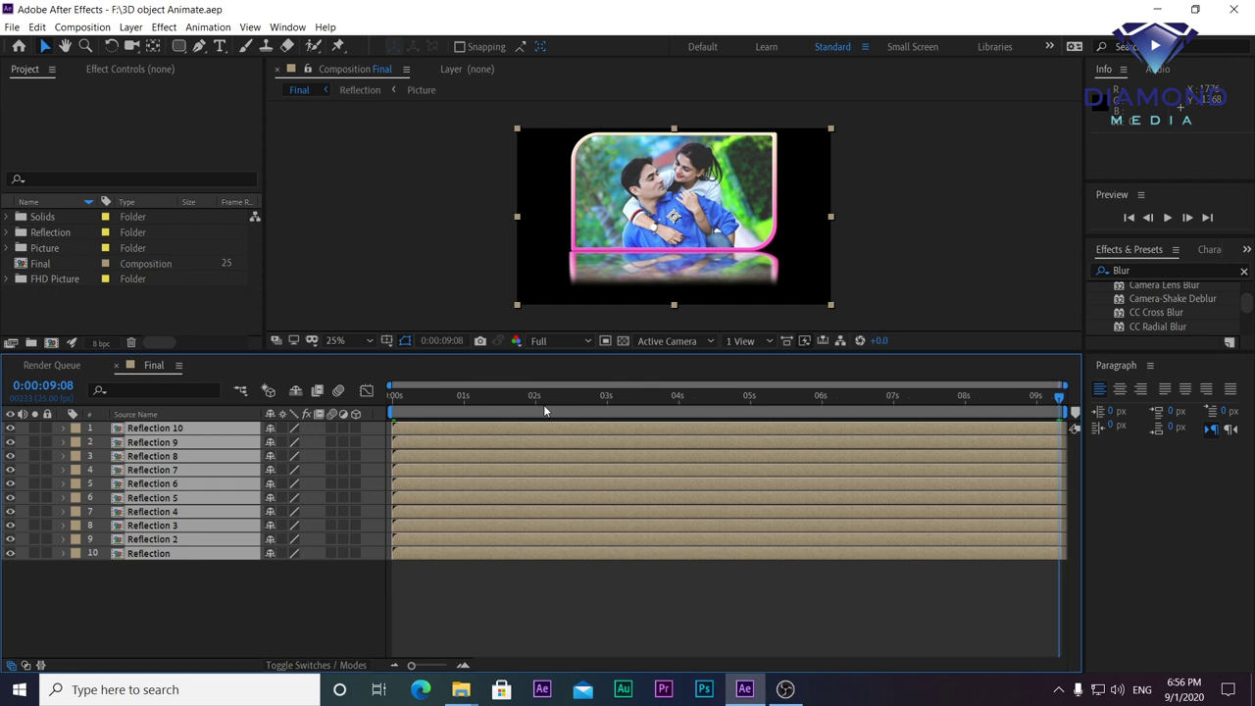
pyautogui.click(412, 572)
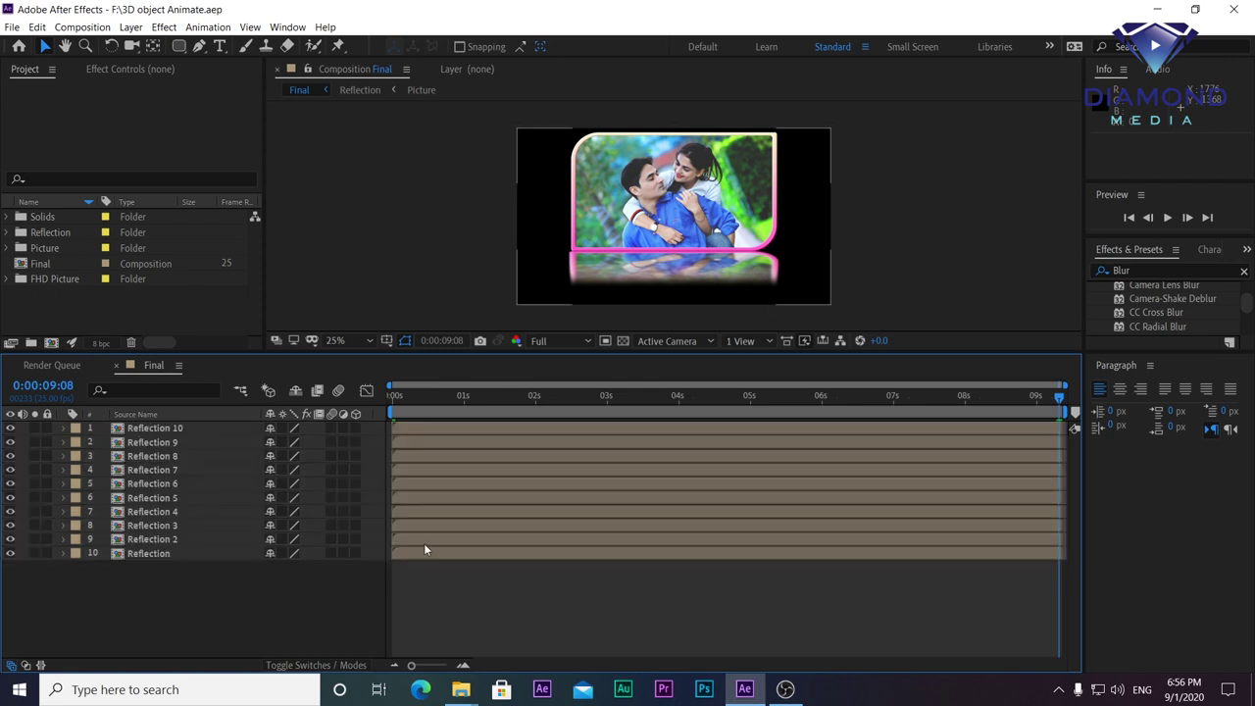
pyautogui.hotkey('ctrl', 'a')
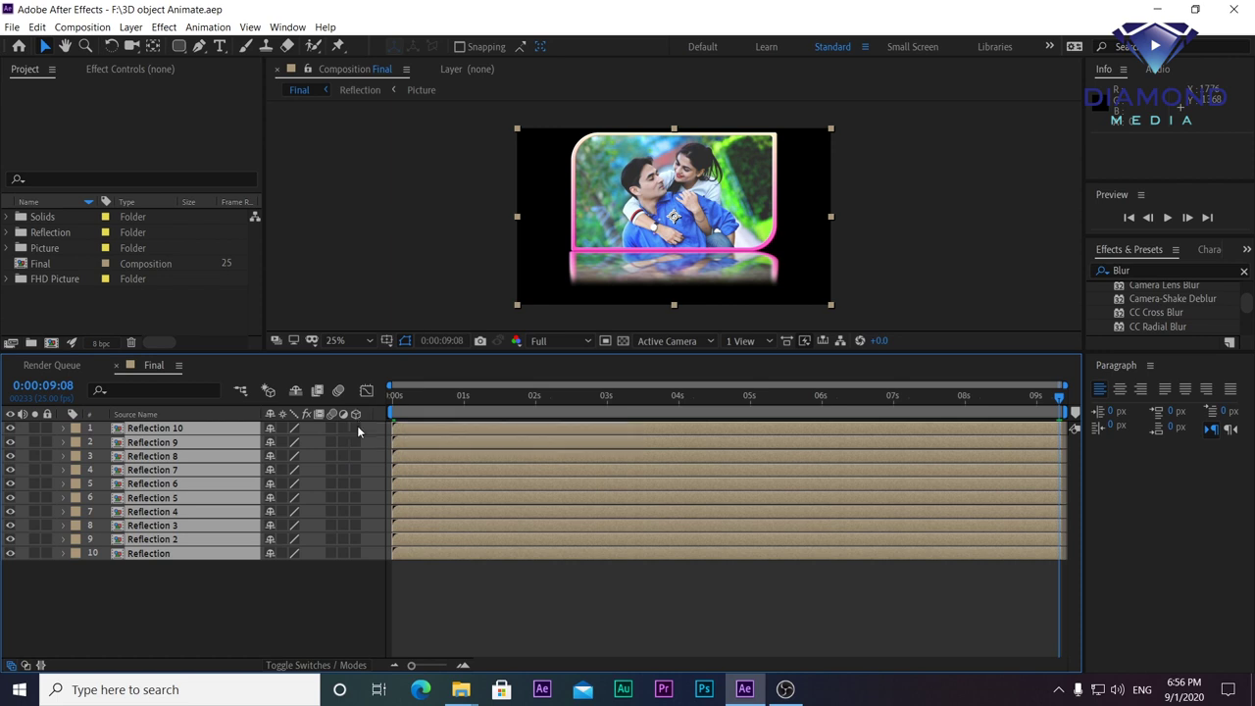
pyautogui.click(310, 667)
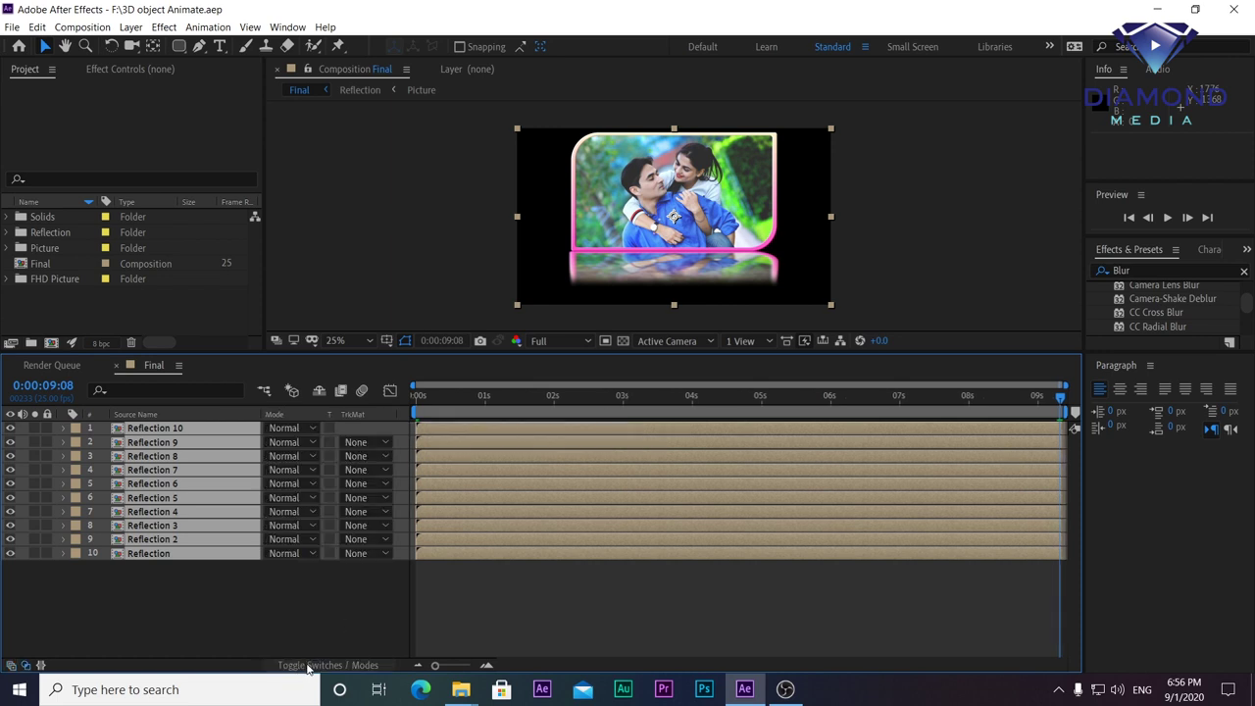
# Step: Make all ten Reflection layers 3D
pyautogui.click(307, 667)
pyautogui.click(307, 667)
pyautogui.click(307, 667)
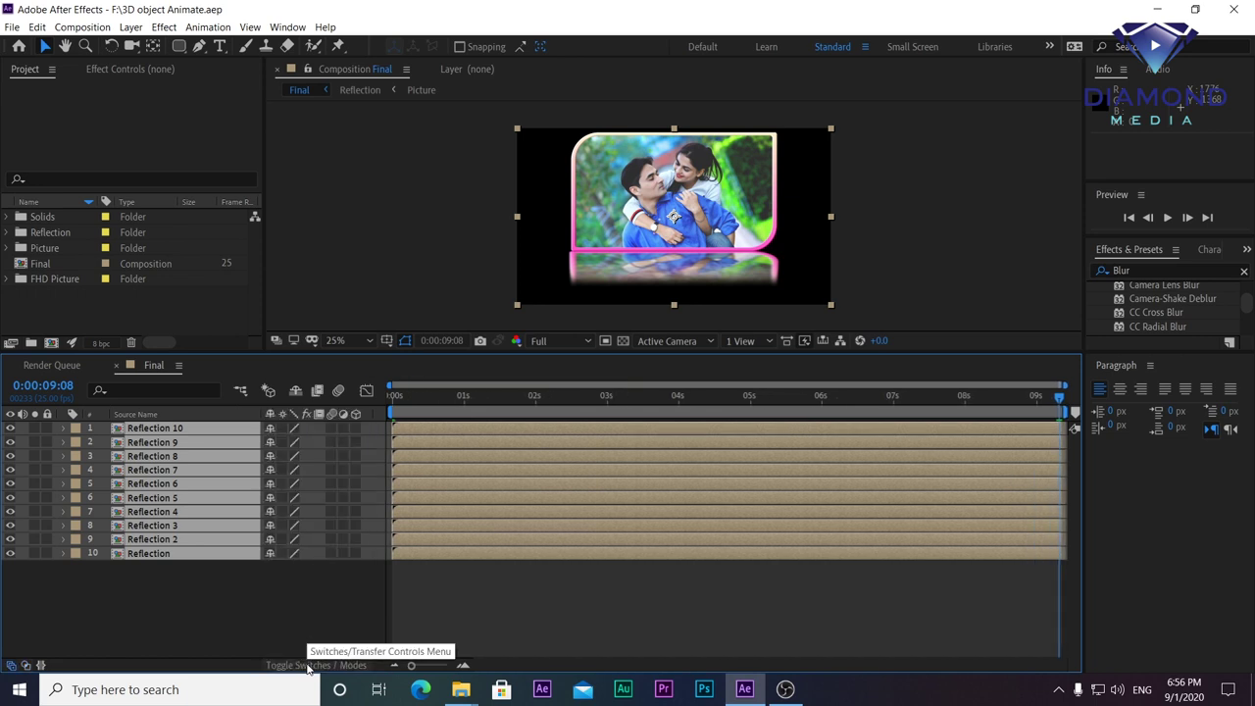
pyautogui.click(356, 428)
# Step: Set the bottom Reflection layer's Y Rotation to 60°
pyautogui.click(566, 605)
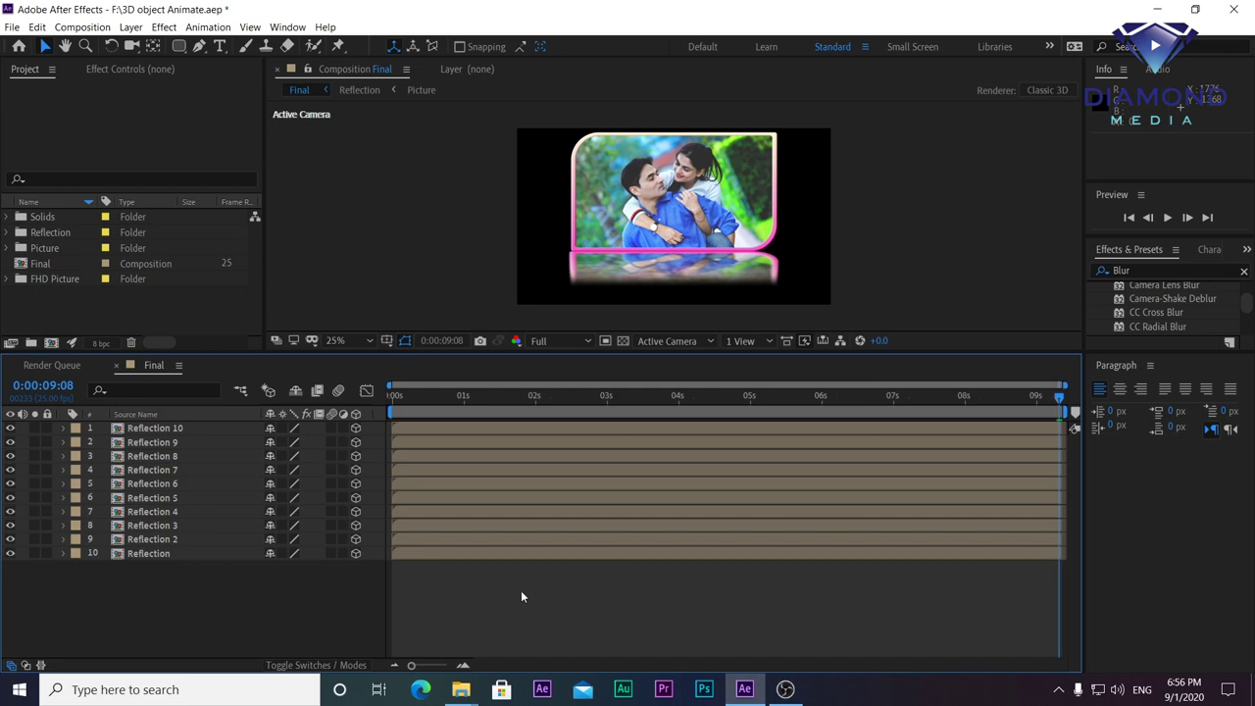
pyautogui.click(432, 555)
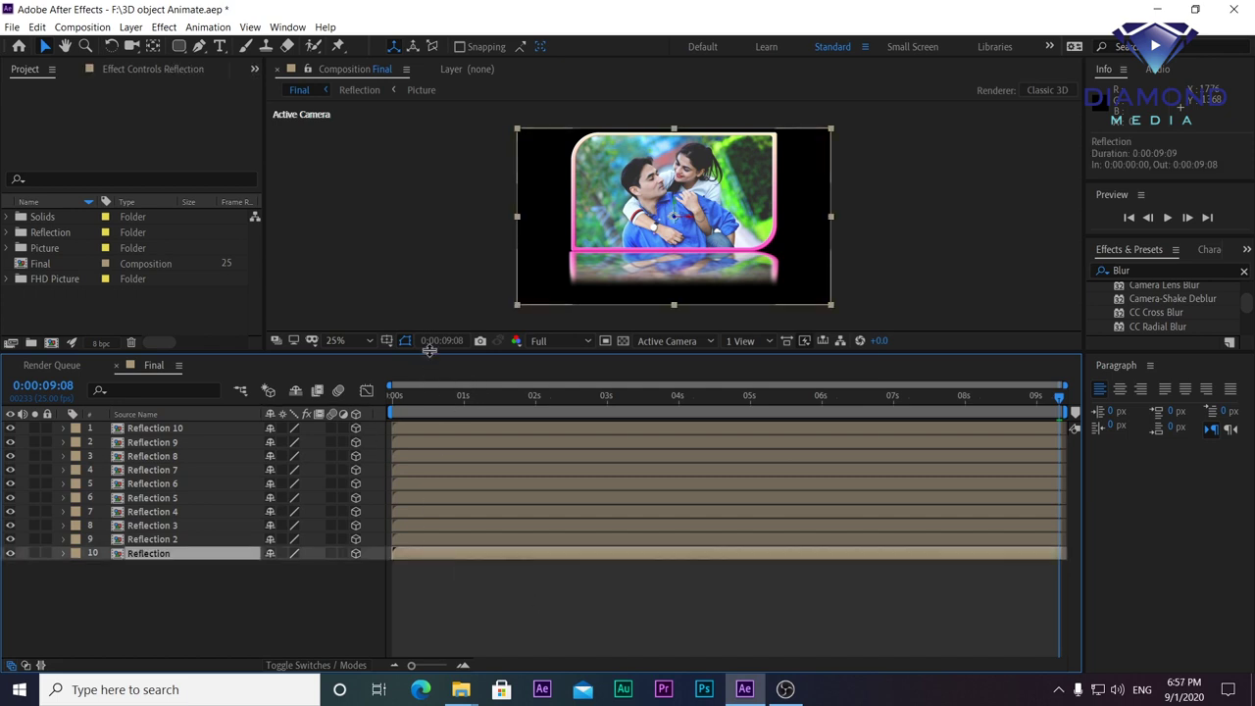
pyautogui.moveTo(428, 355); pyautogui.dragTo(427, 290)
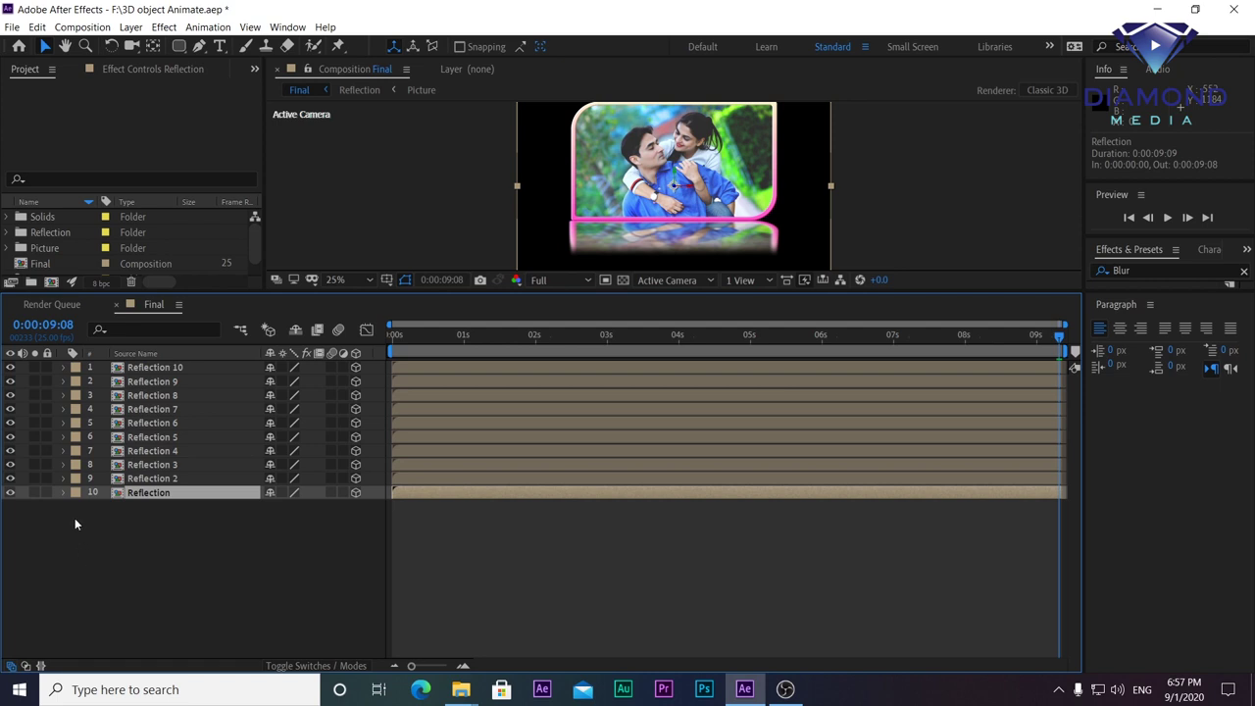
pyautogui.click(63, 494)
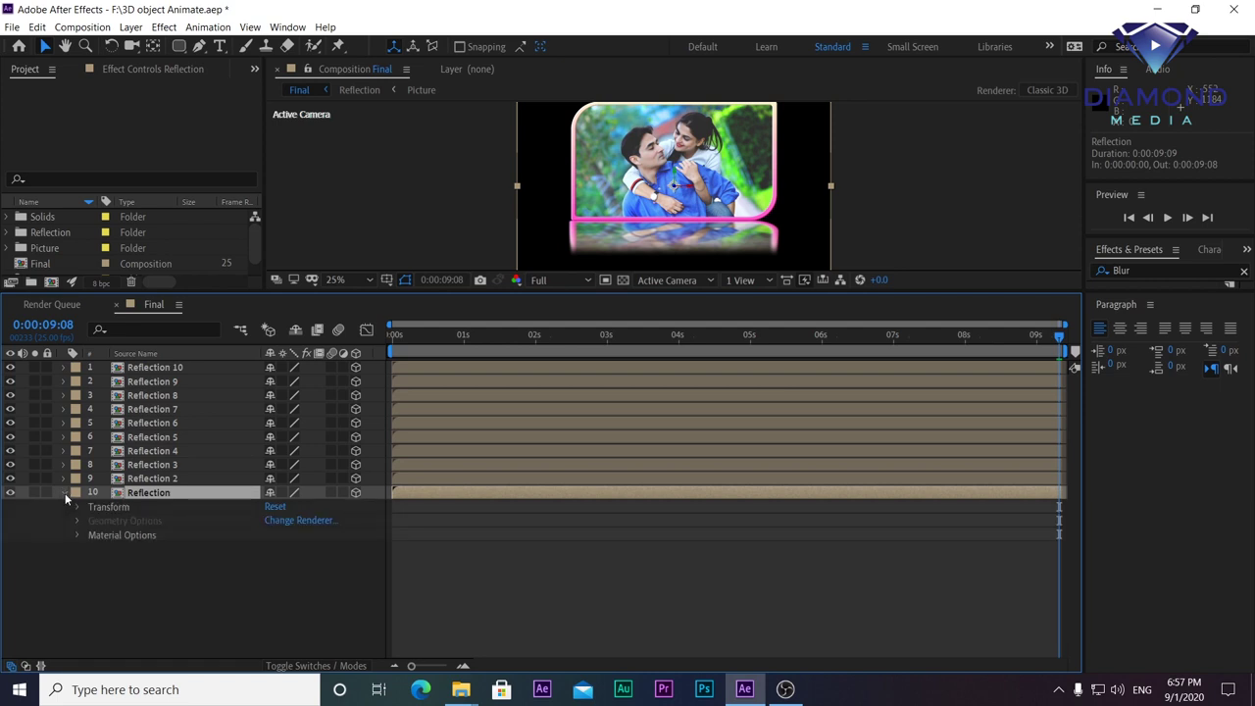
pyautogui.click(77, 507)
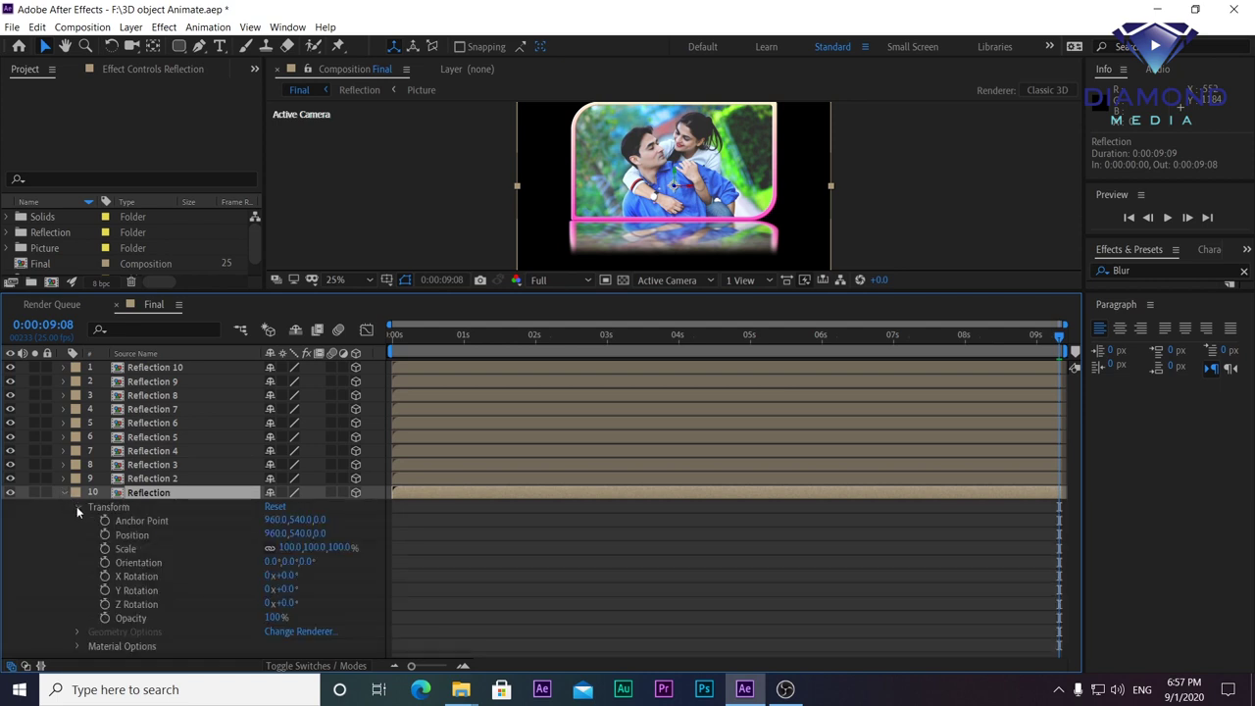
pyautogui.click(285, 589)
pyautogui.write('60')
pyautogui.press('Return')
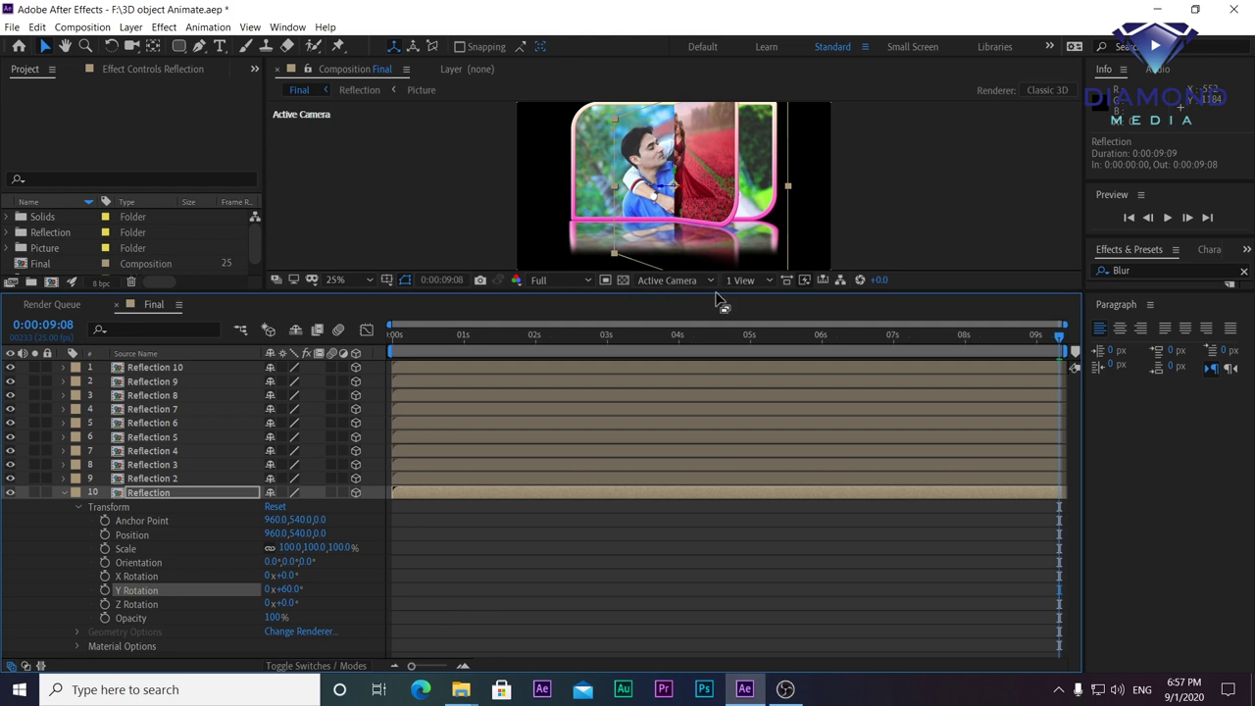
# Step: Set Y Rotation to 120° for Reflection 2, 180° for Reflection 3, and 600° for Reflection 10
pyautogui.moveTo(722, 295); pyautogui.dragTo(725, 384)
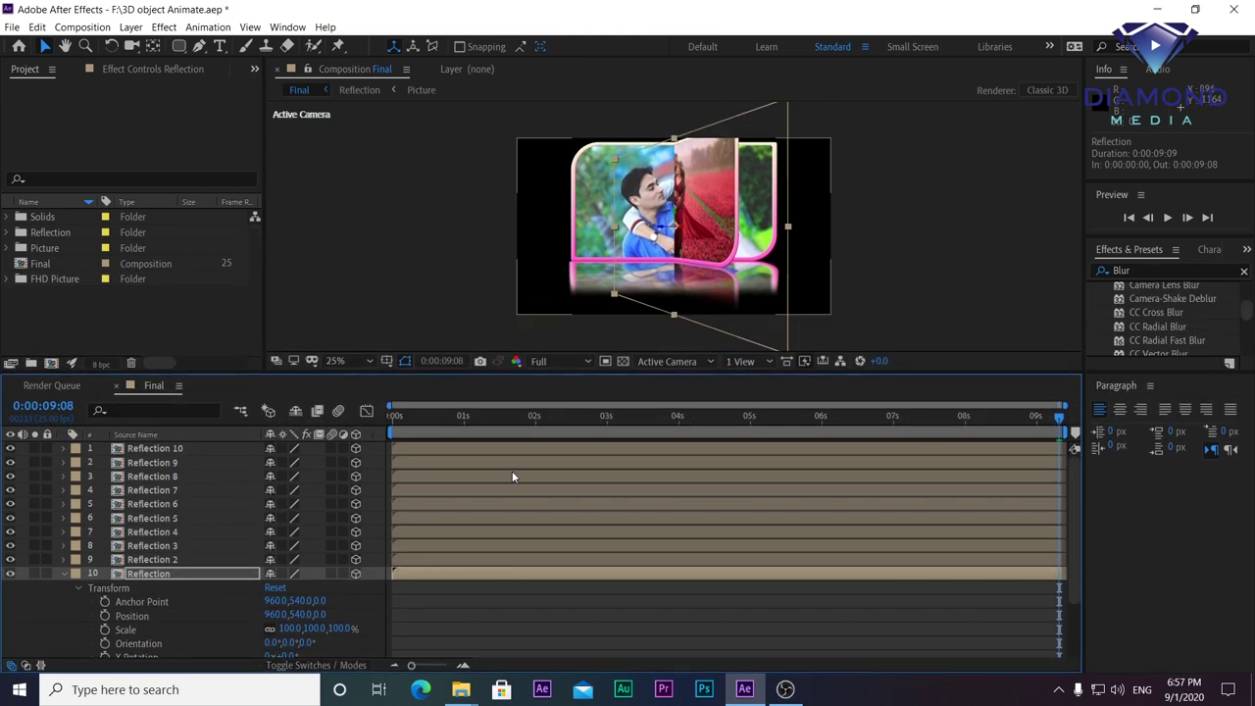
pyautogui.click(402, 559)
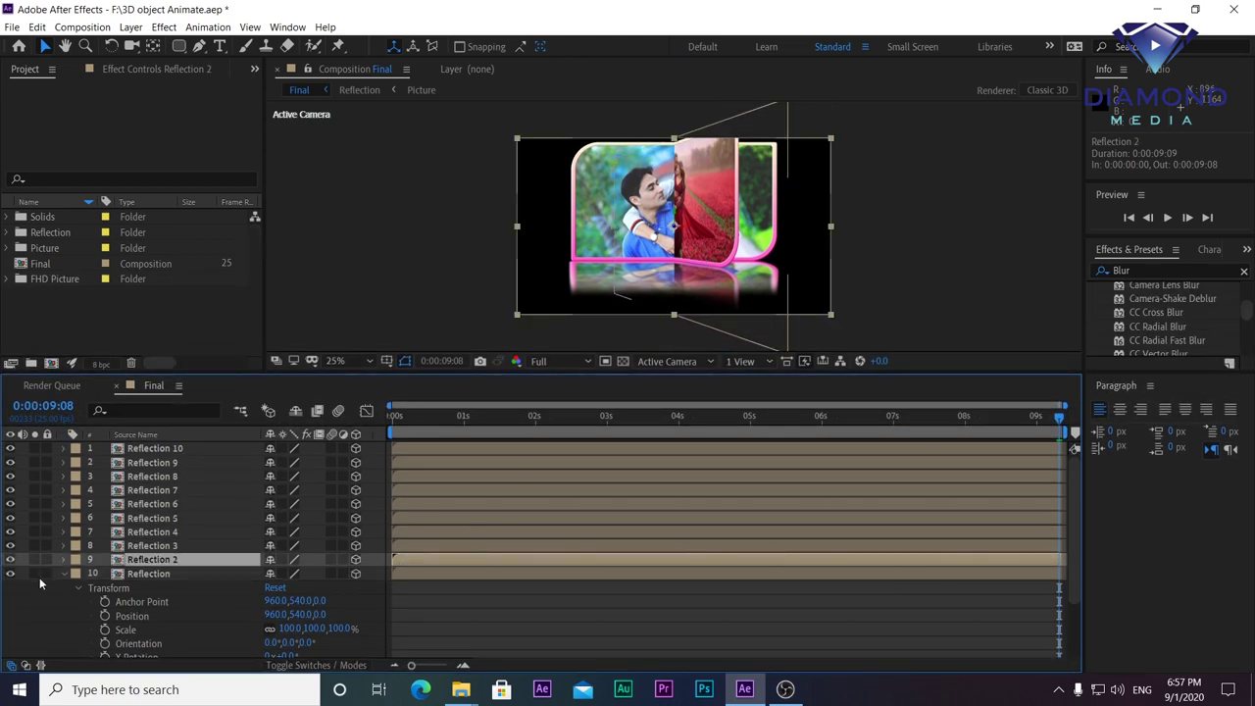
pyautogui.click(61, 559)
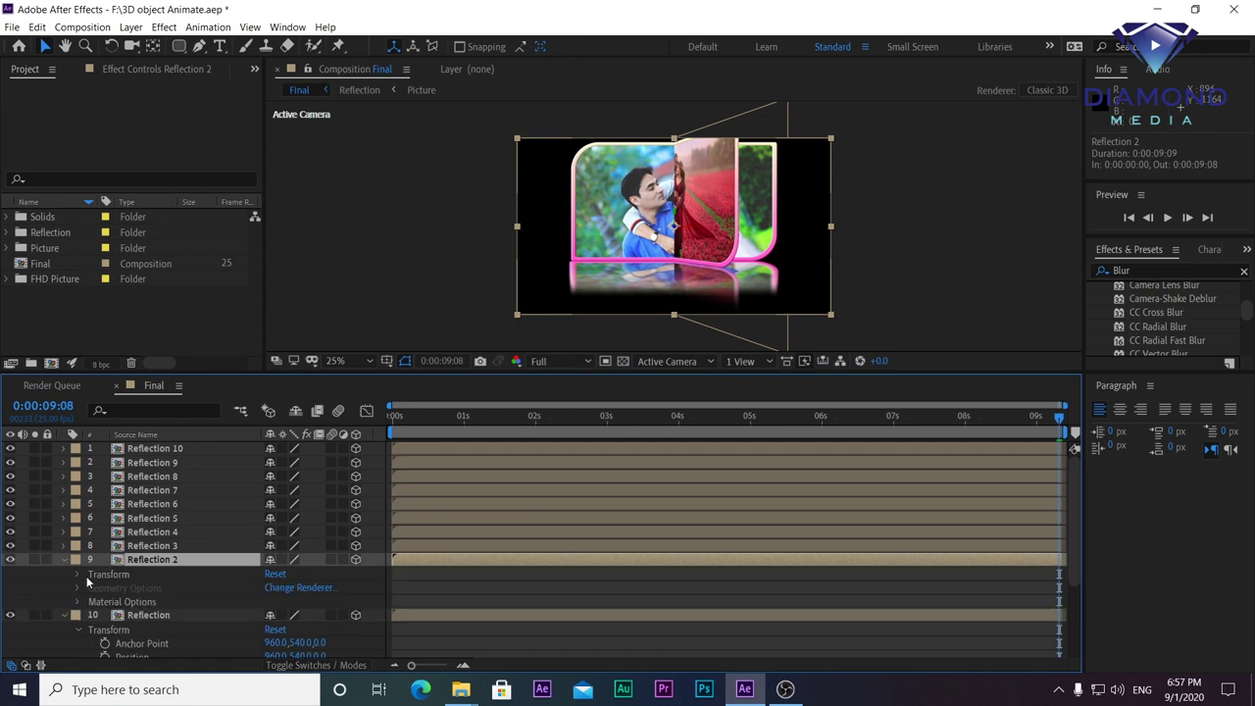
pyautogui.click(78, 573)
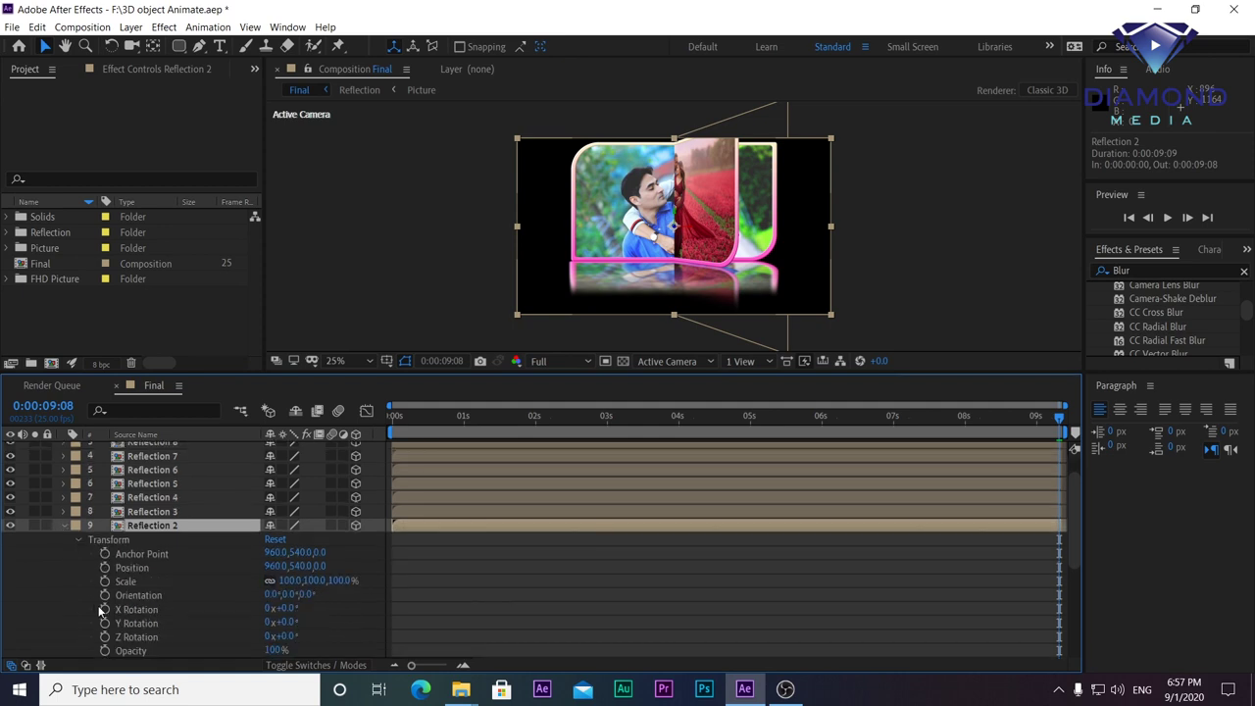
pyautogui.click(284, 622)
pyautogui.press('Return')
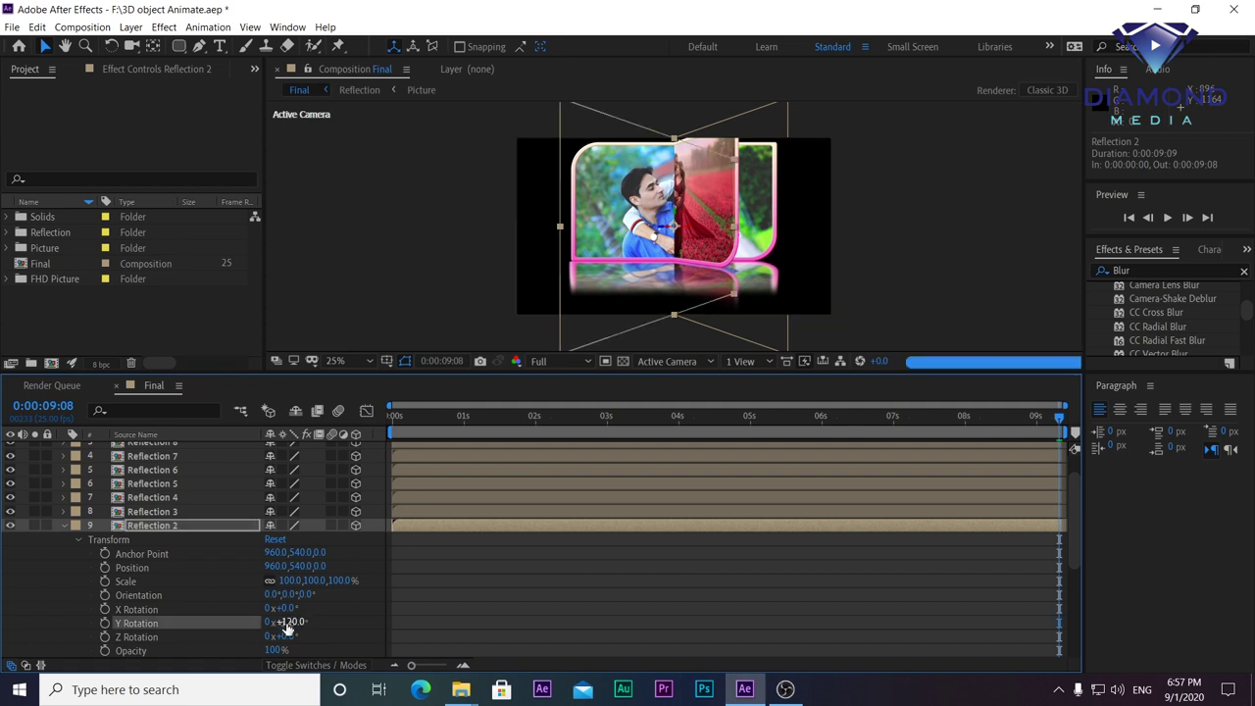
pyautogui.click(417, 511)
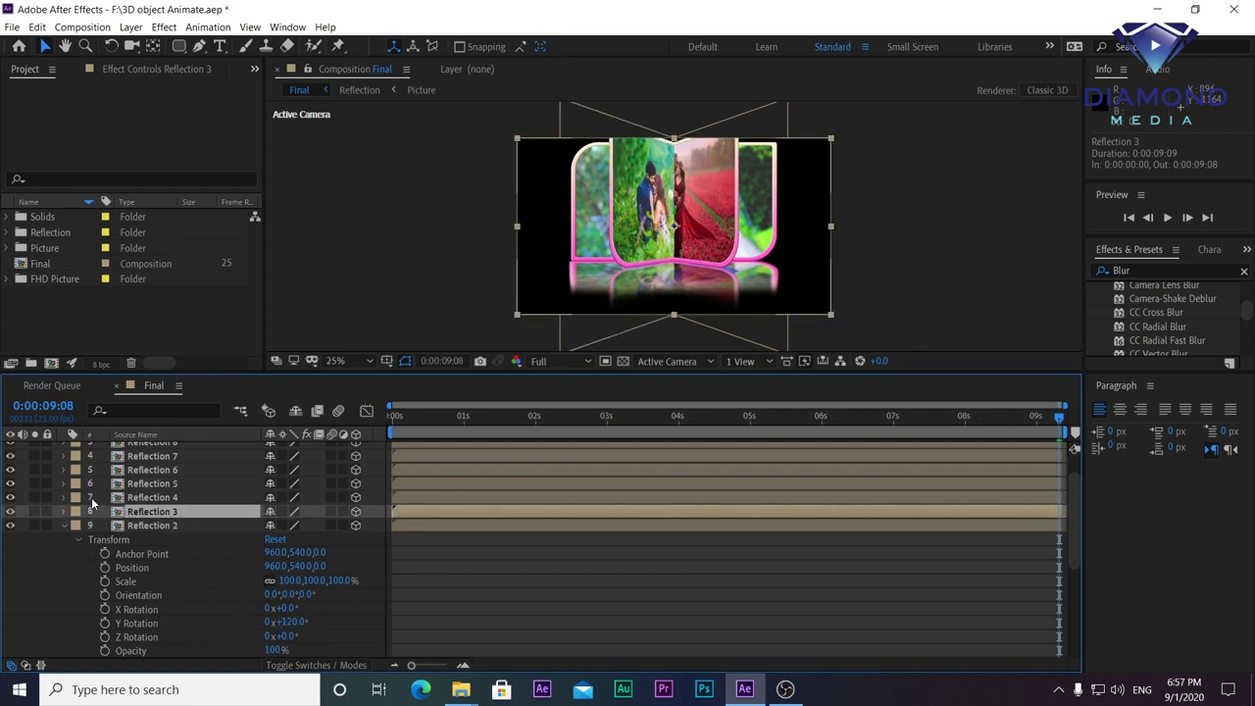
pyautogui.click(64, 511)
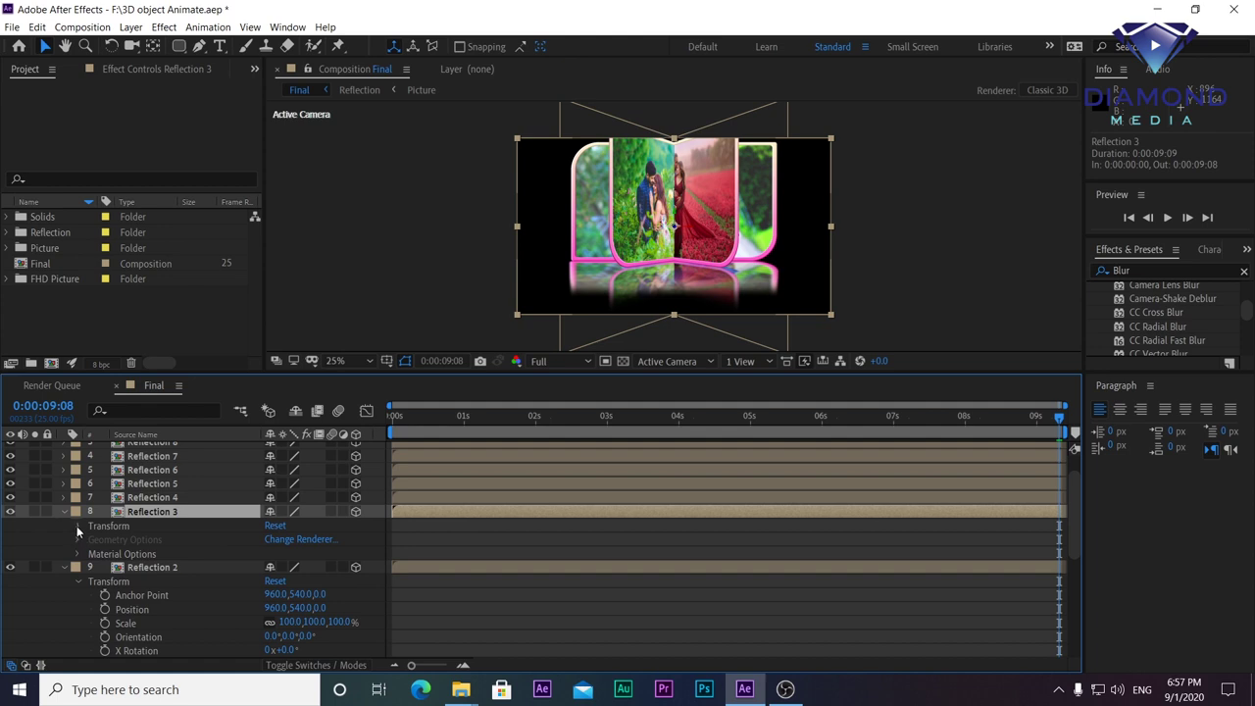
pyautogui.click(286, 608)
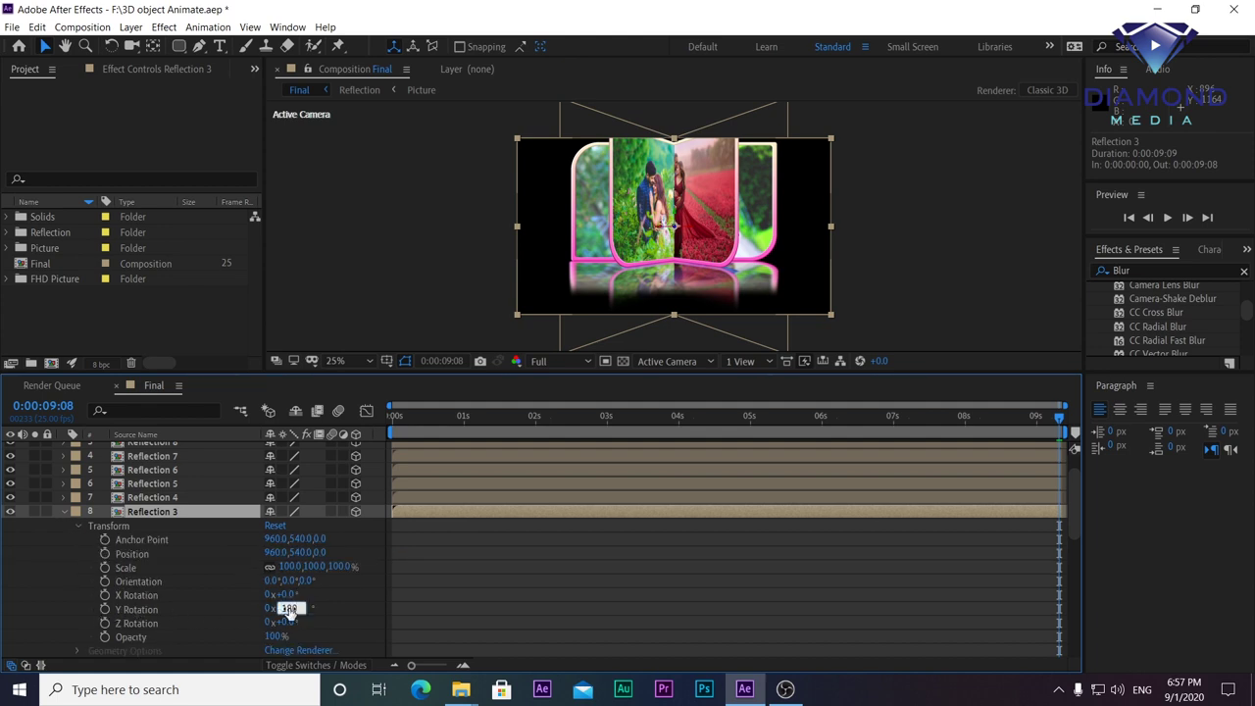
pyautogui.press('Return')
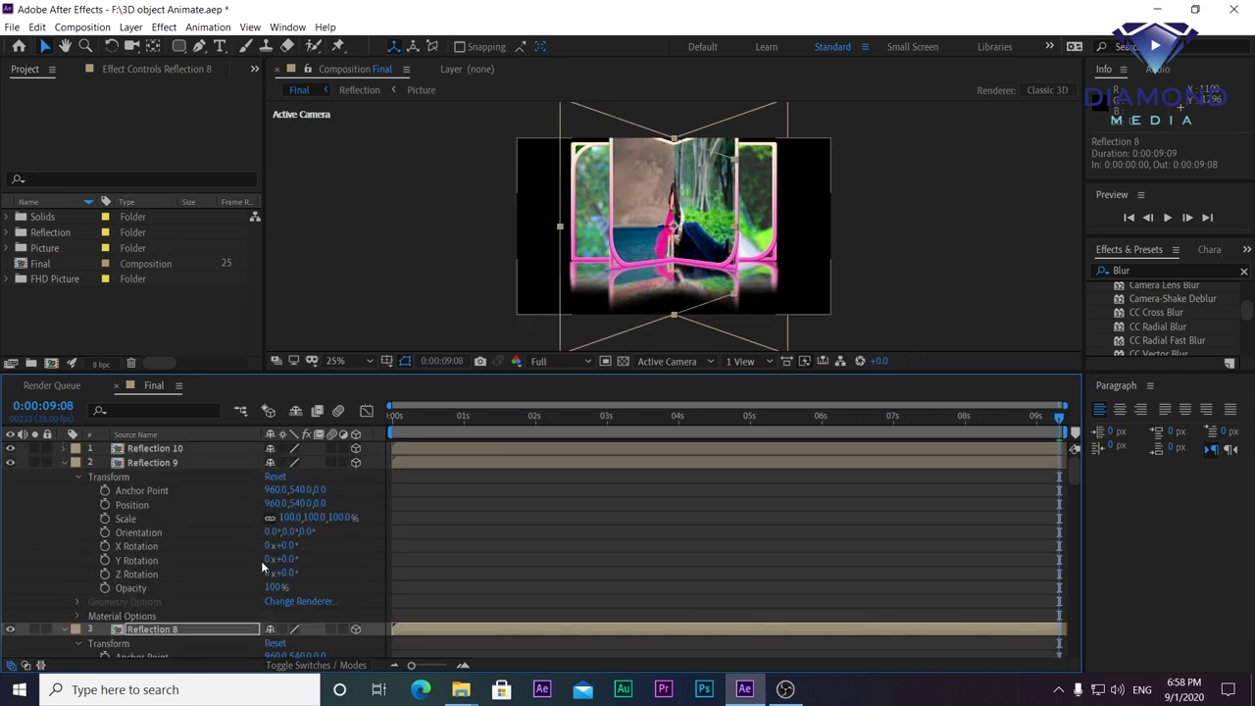
pyautogui.click(284, 547)
pyautogui.write('600')
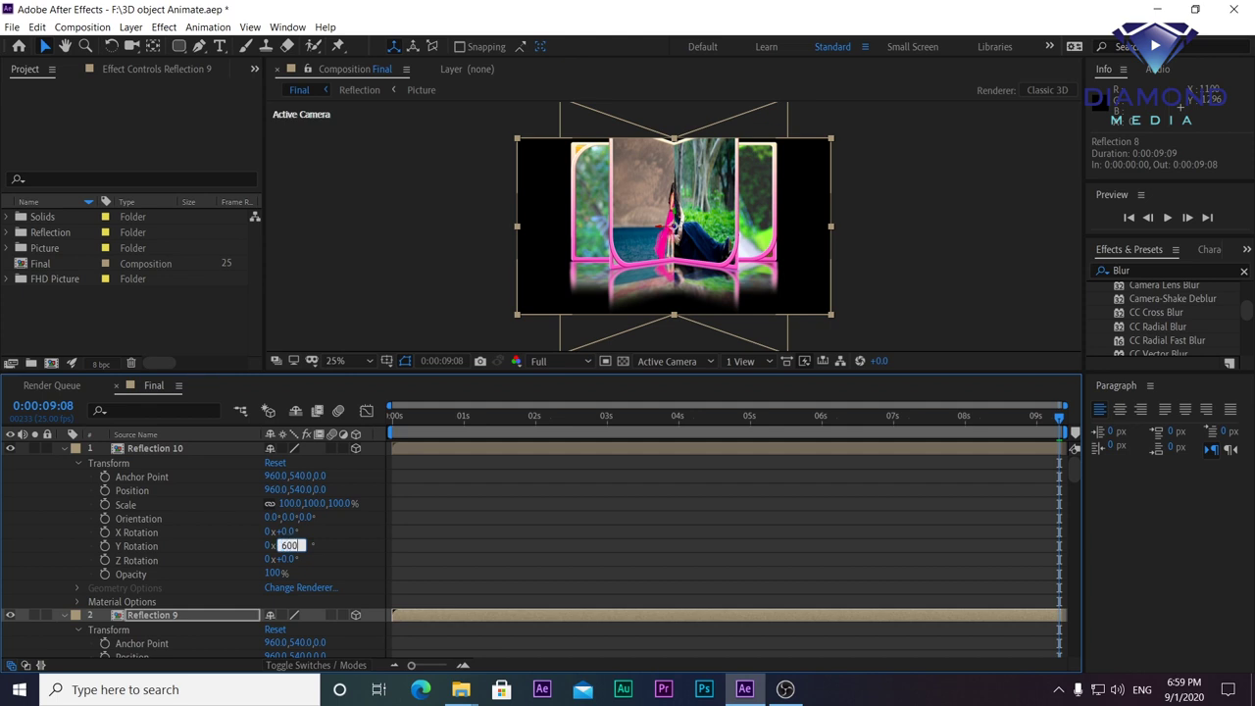
pyautogui.press('Return')
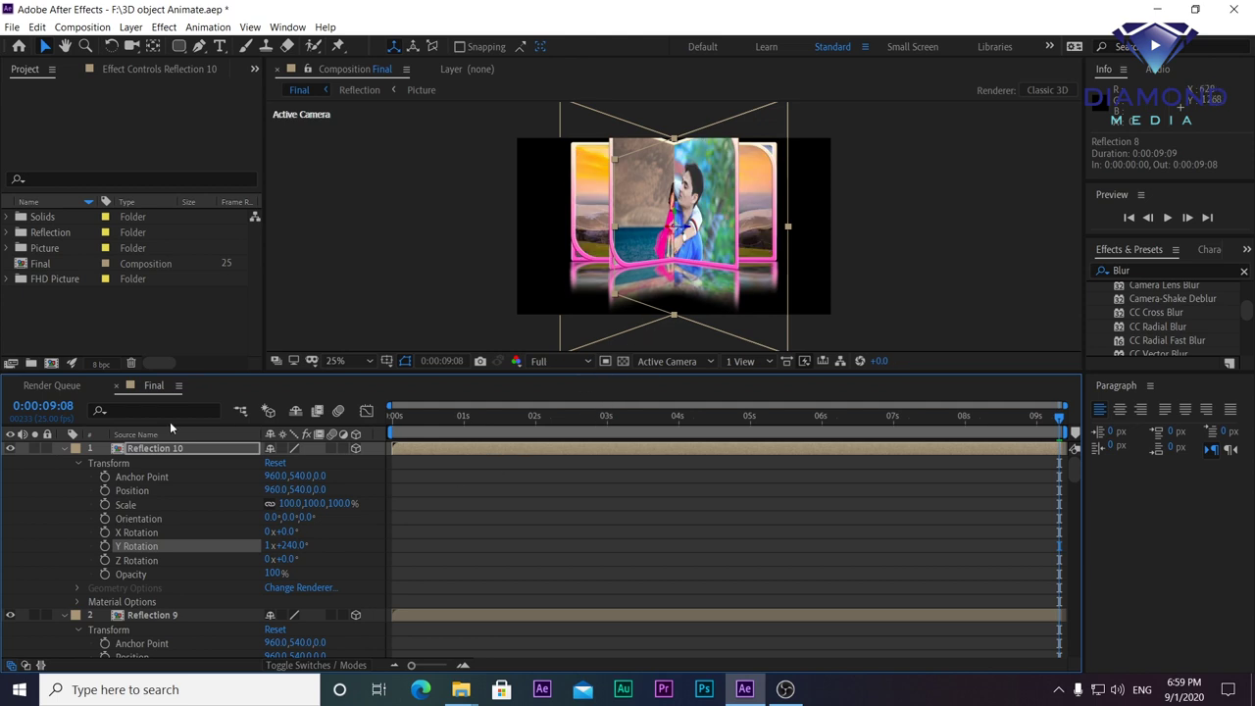
# Step: Scale all ten Reflection cards down together to 93%
pyautogui.hotkey('ctrl', 'a')
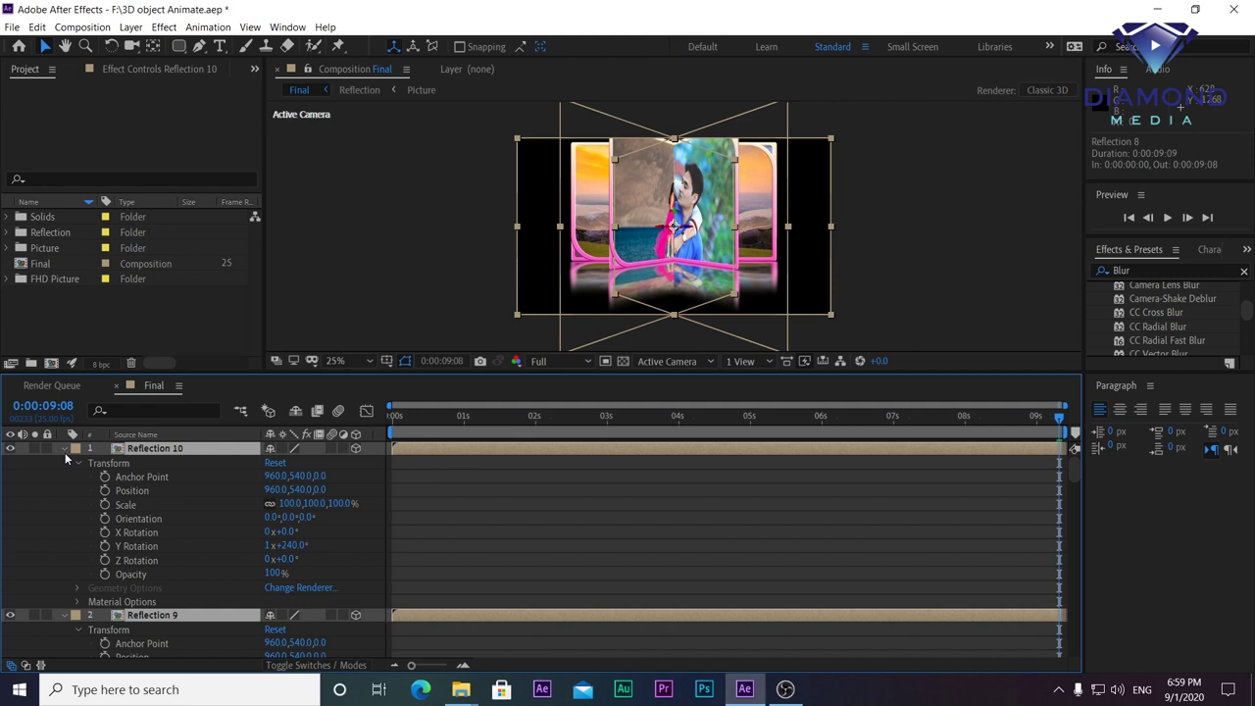
pyautogui.press('a')
pyautogui.press('s')
pyautogui.moveTo(299, 462); pyautogui.dragTo(285, 462)
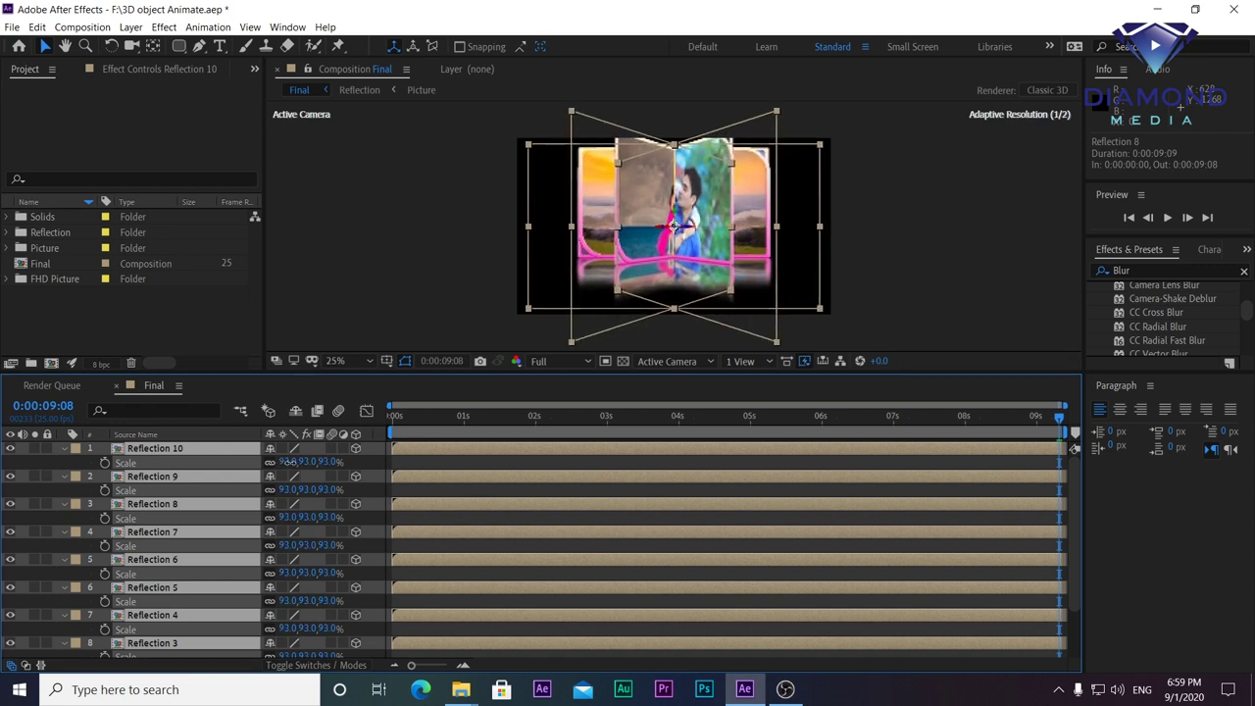
# Step: Lower all the cards together to Position Y 641
pyautogui.press('p')
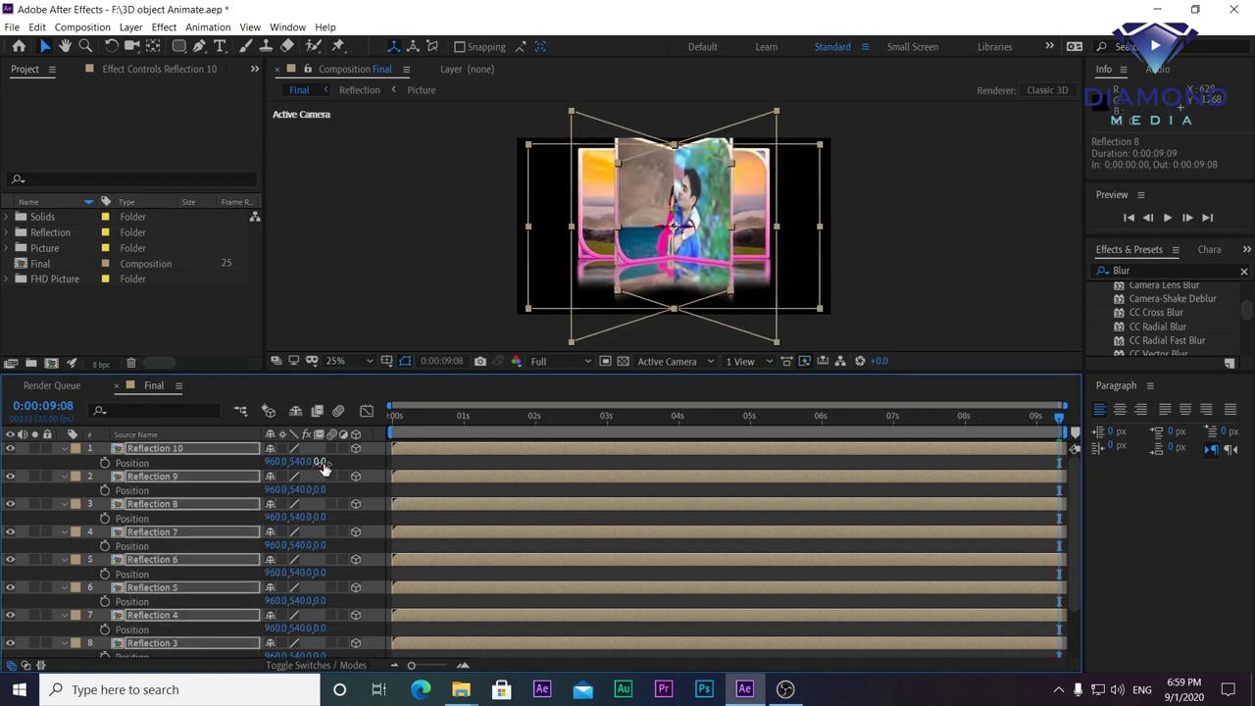
pyautogui.moveTo(295, 462); pyautogui.dragTo(413, 469)
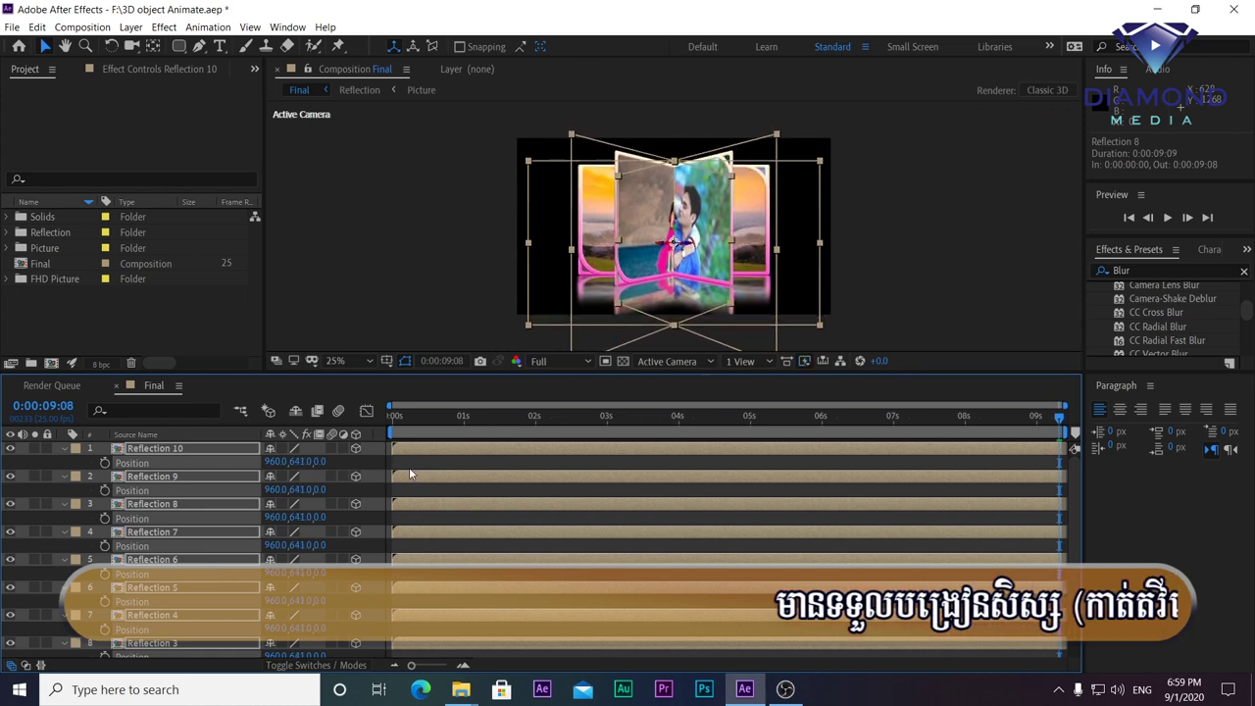
pyautogui.moveTo(588, 374); pyautogui.dragTo(591, 418)
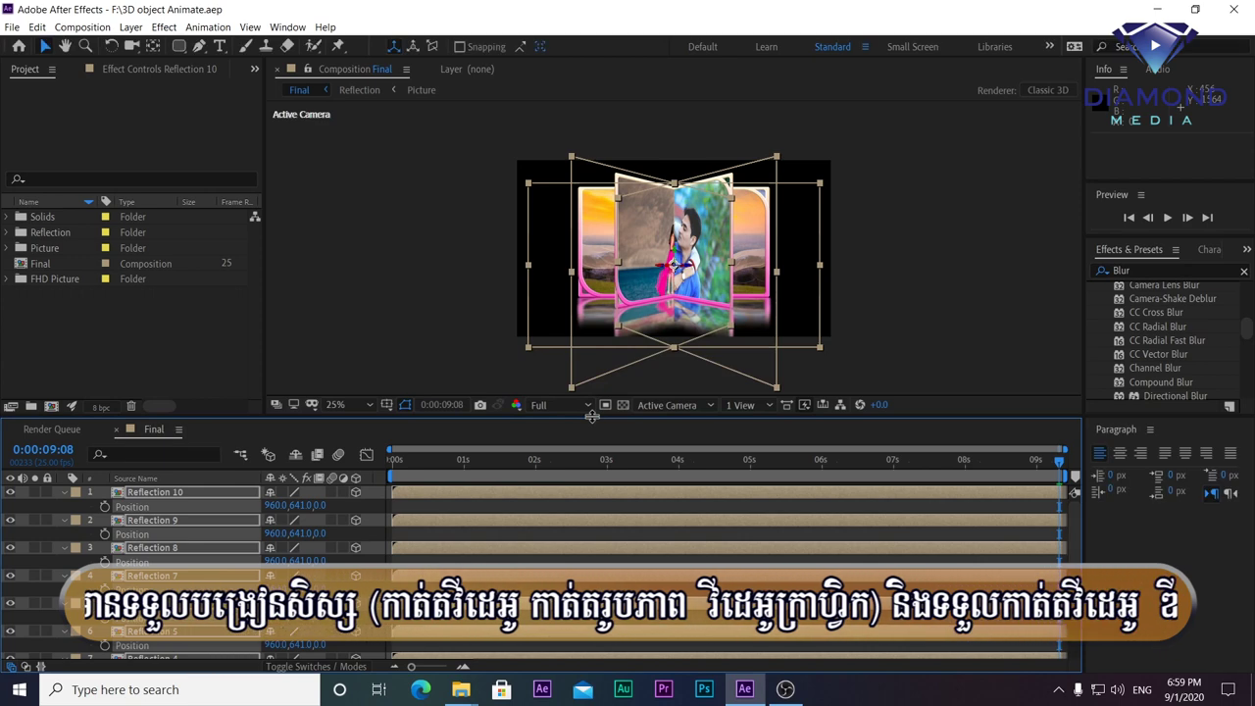
# Step: Set the cards' shared Anchor Point depth to 1081 to curve them into a ring
pyautogui.press('a')
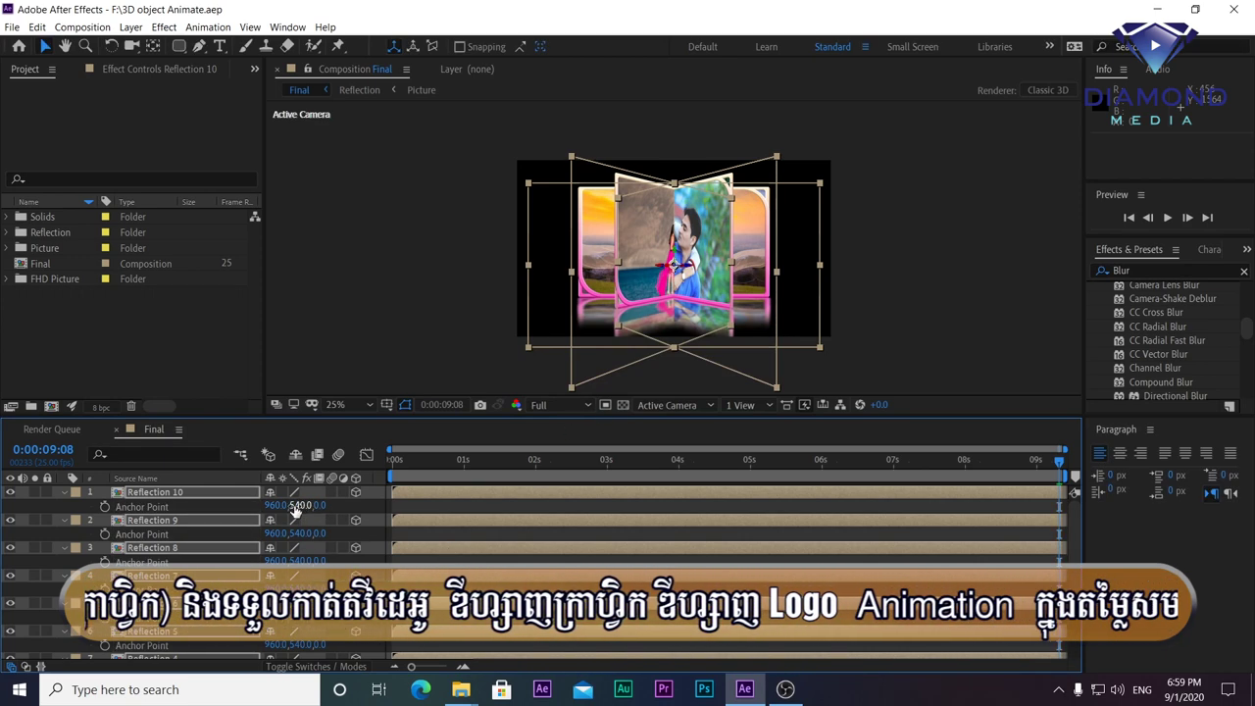
pyautogui.moveTo(294, 506)
pyautogui.mouseDown()
pyautogui.moveTo(821, 491)
pyautogui.moveTo(526, 536)
pyautogui.mouseUp()
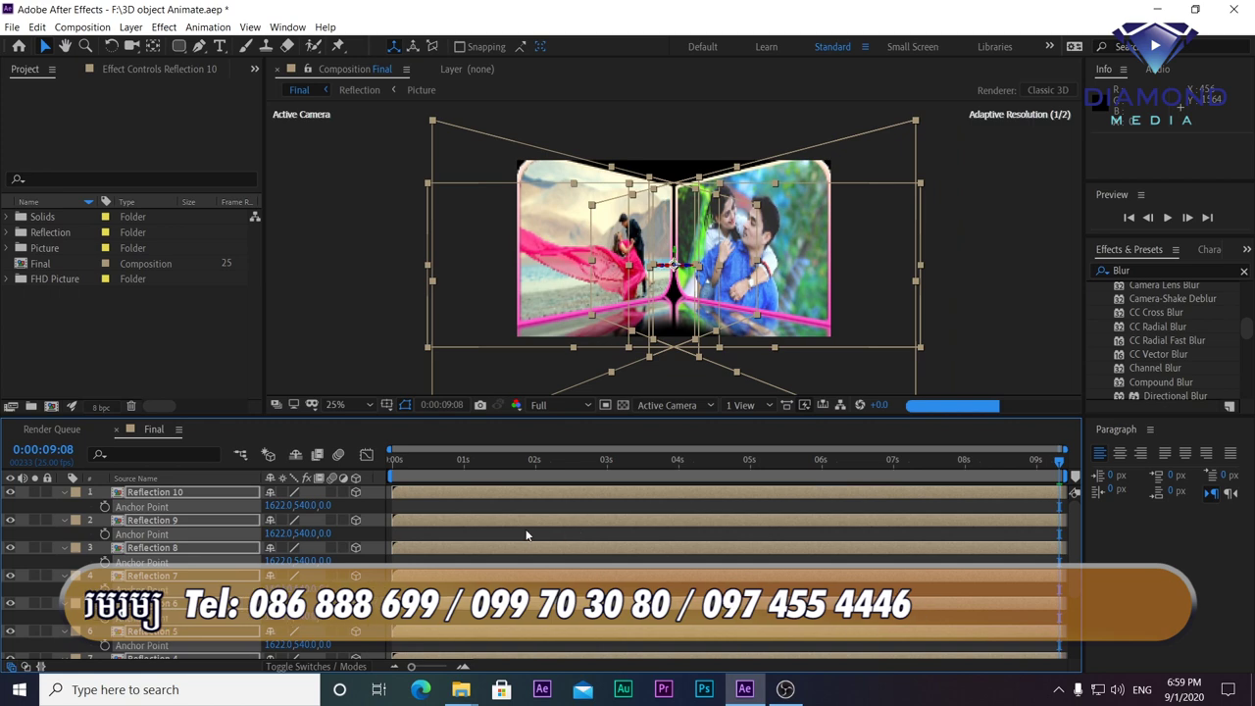
pyautogui.hotkey('ctrl', 'z')
pyautogui.moveTo(309, 505); pyautogui.dragTo(745, 496)
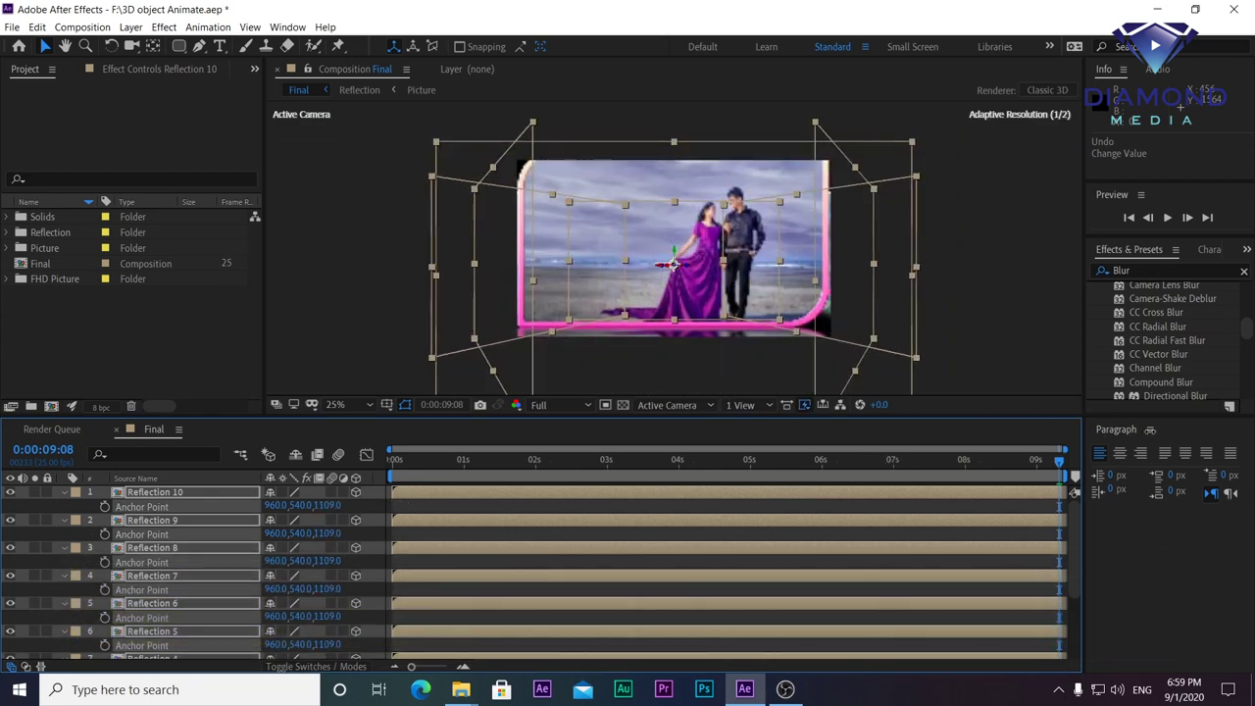
pyautogui.moveTo(1075, 493); pyautogui.dragTo(1059, 494)
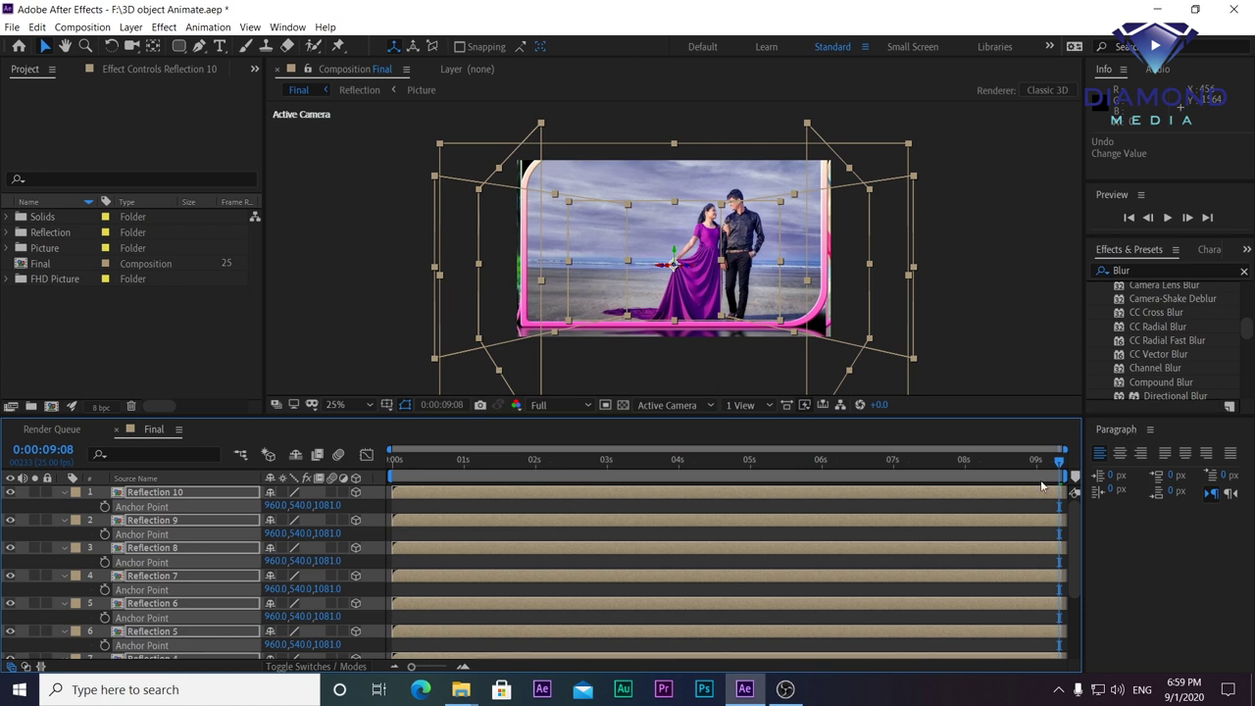
# Step: Scale all ten cards to 74% and select Reflection 10's anchor depth for editing
pyautogui.press('s')
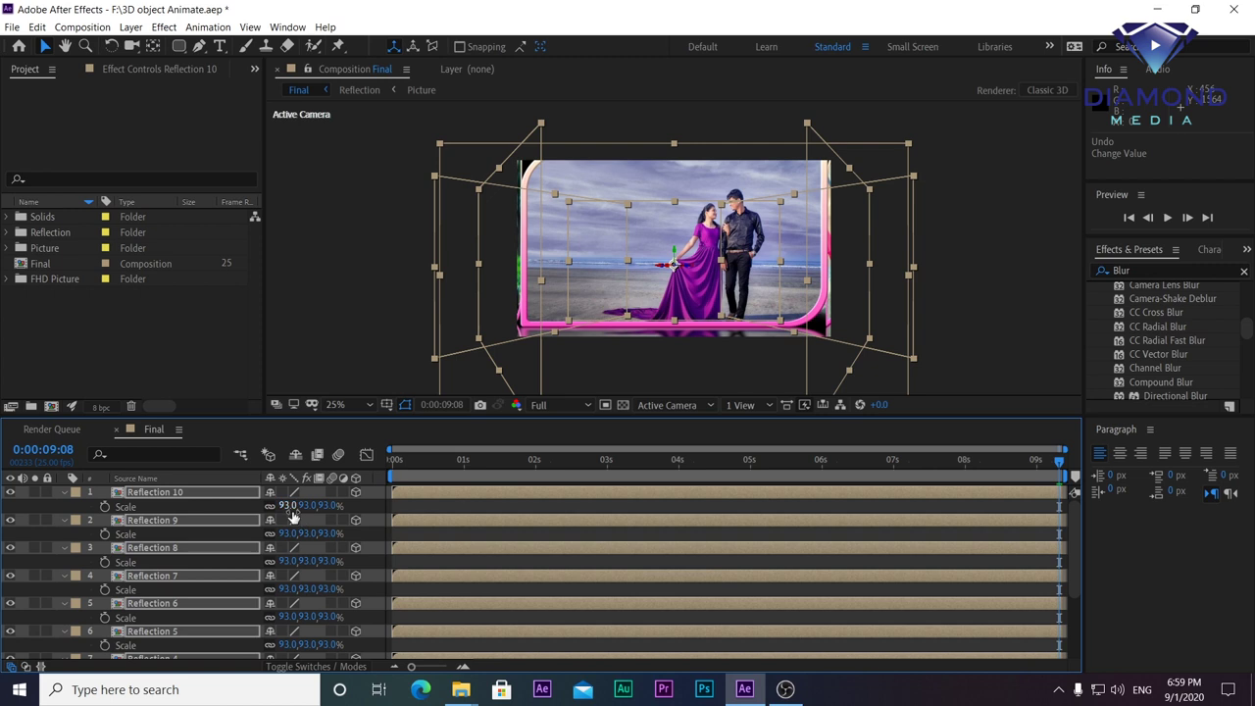
pyautogui.moveTo(284, 505); pyautogui.dragTo(259, 517)
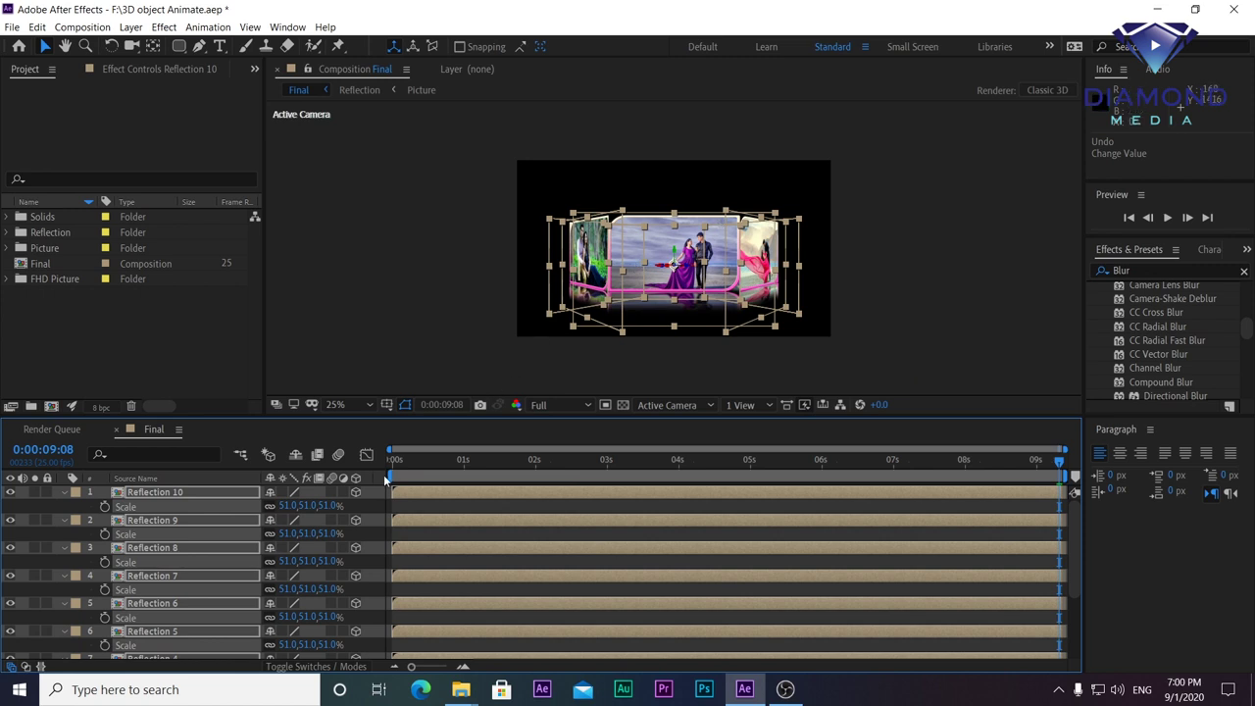
pyautogui.click(329, 505)
pyautogui.press('Return')
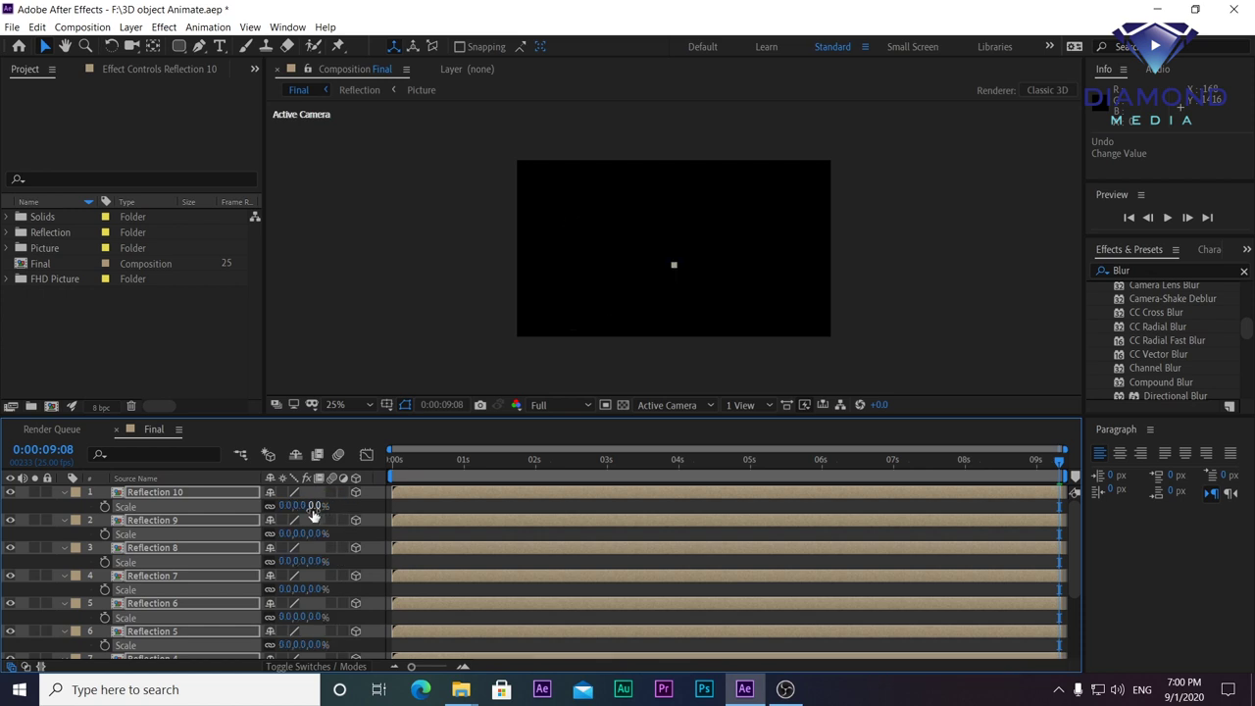
pyautogui.moveTo(285, 511); pyautogui.dragTo(307, 506)
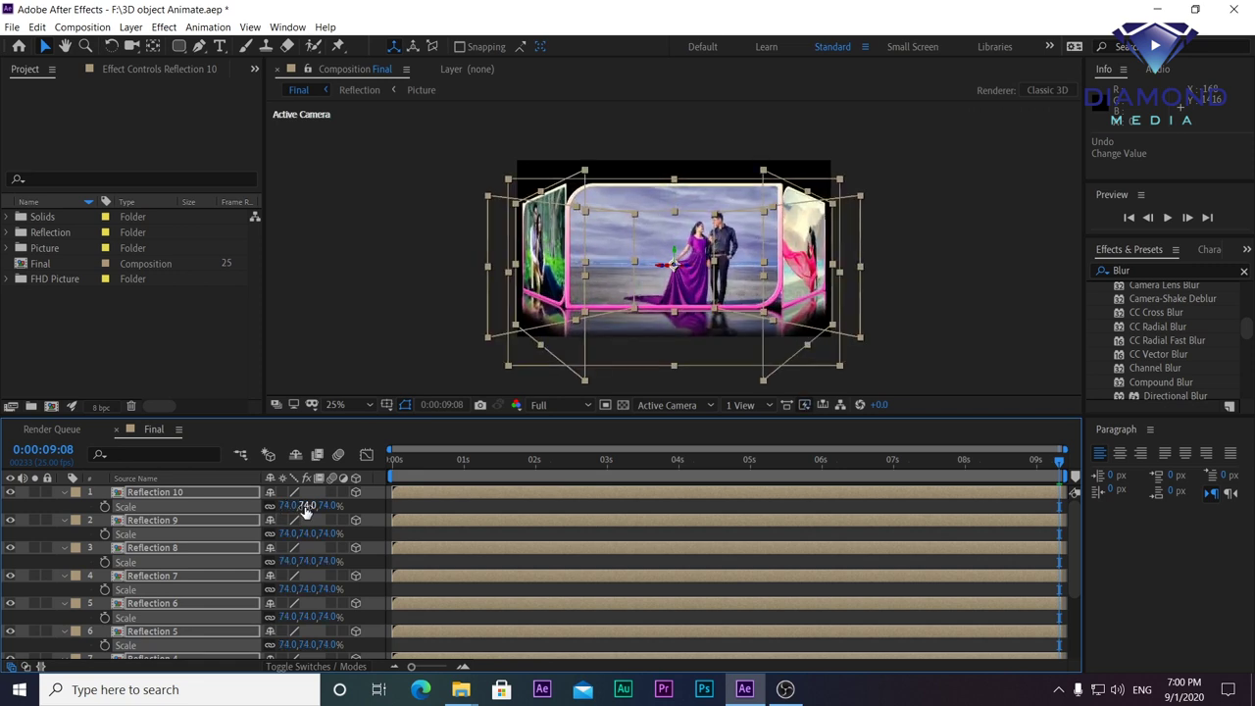
pyautogui.press('a')
pyautogui.click(328, 505)
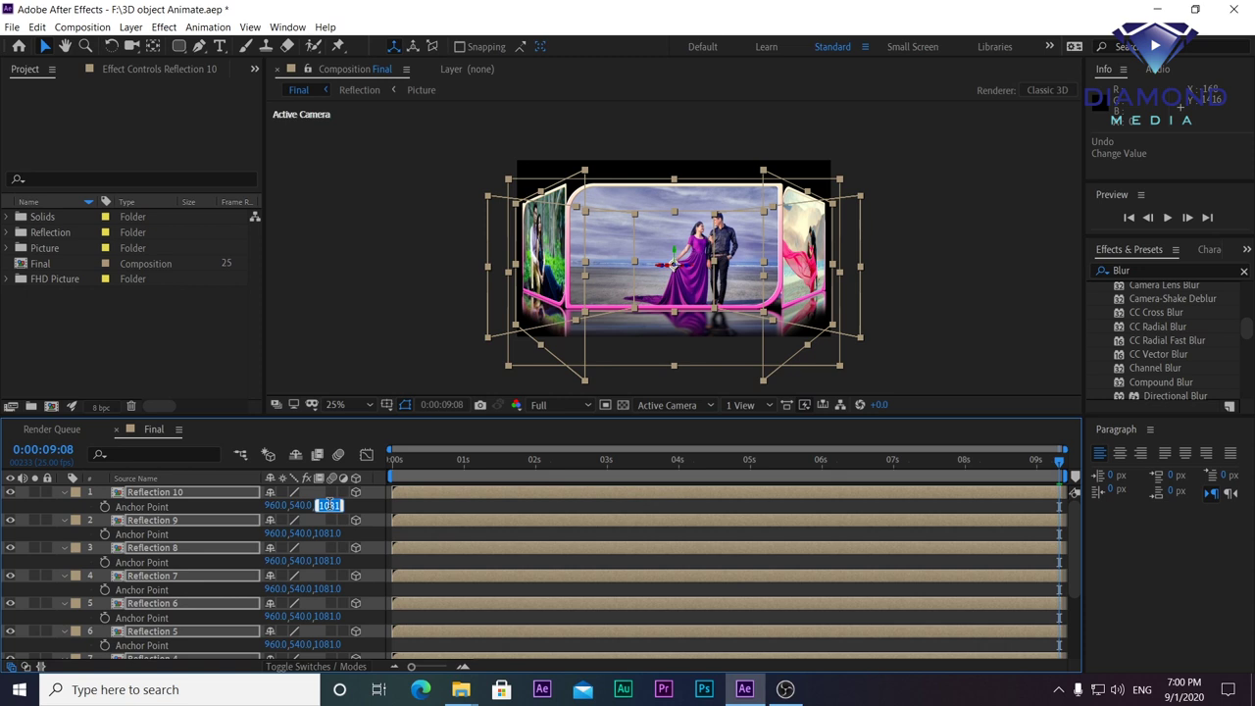
# Step: Reset the cards' anchor depth to 0, then push it to 1019 to reform the ring
pyautogui.write('0')
pyautogui.press('Return')
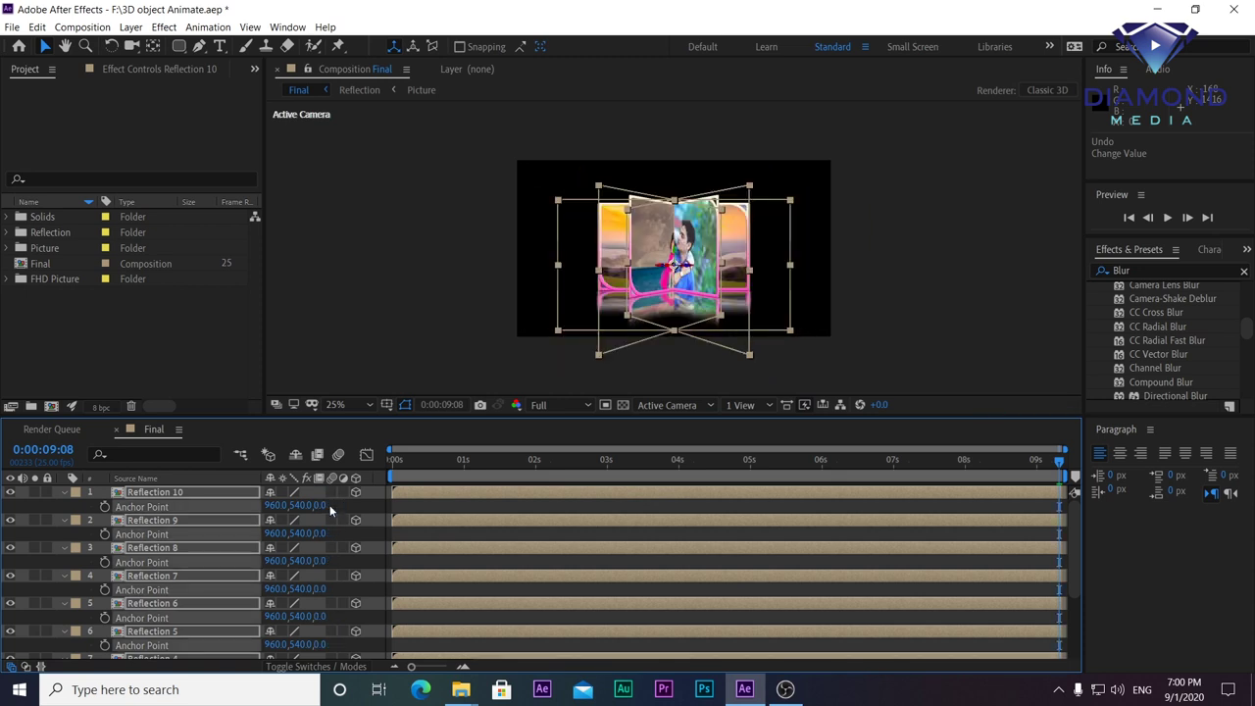
pyautogui.moveTo(275, 505)
pyautogui.mouseDown()
pyautogui.moveTo(736, 482)
pyautogui.moveTo(448, 520)
pyautogui.mouseUp()
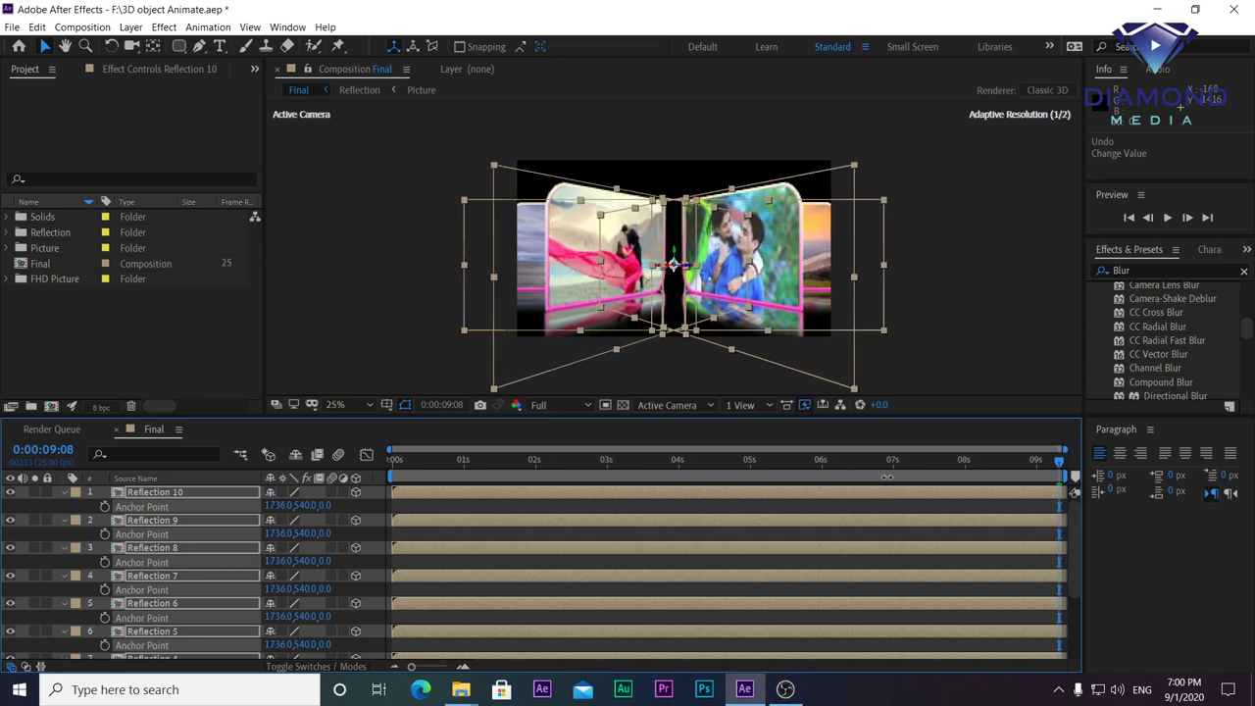
pyautogui.moveTo(323, 505); pyautogui.dragTo(1069, 419)
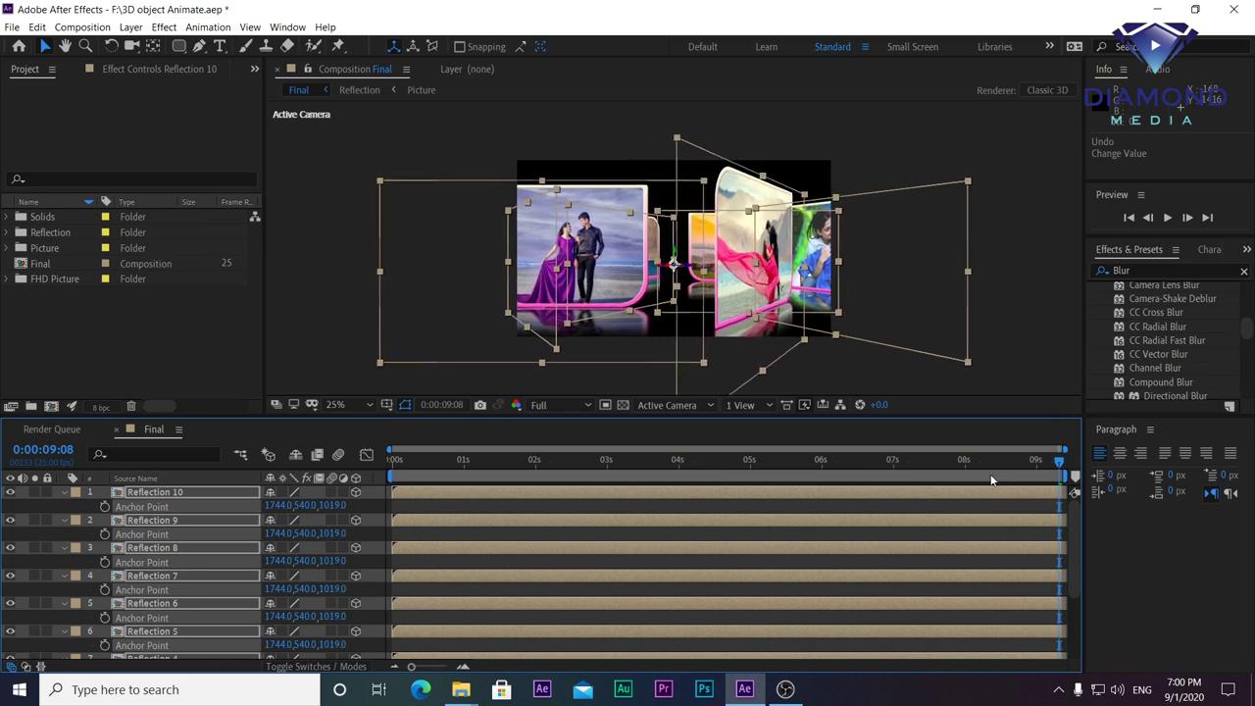
# Step: Enlarge the viewer, shift the anchor point X to 1750, and collapse the layers
pyautogui.moveTo(558, 420); pyautogui.dragTo(557, 457)
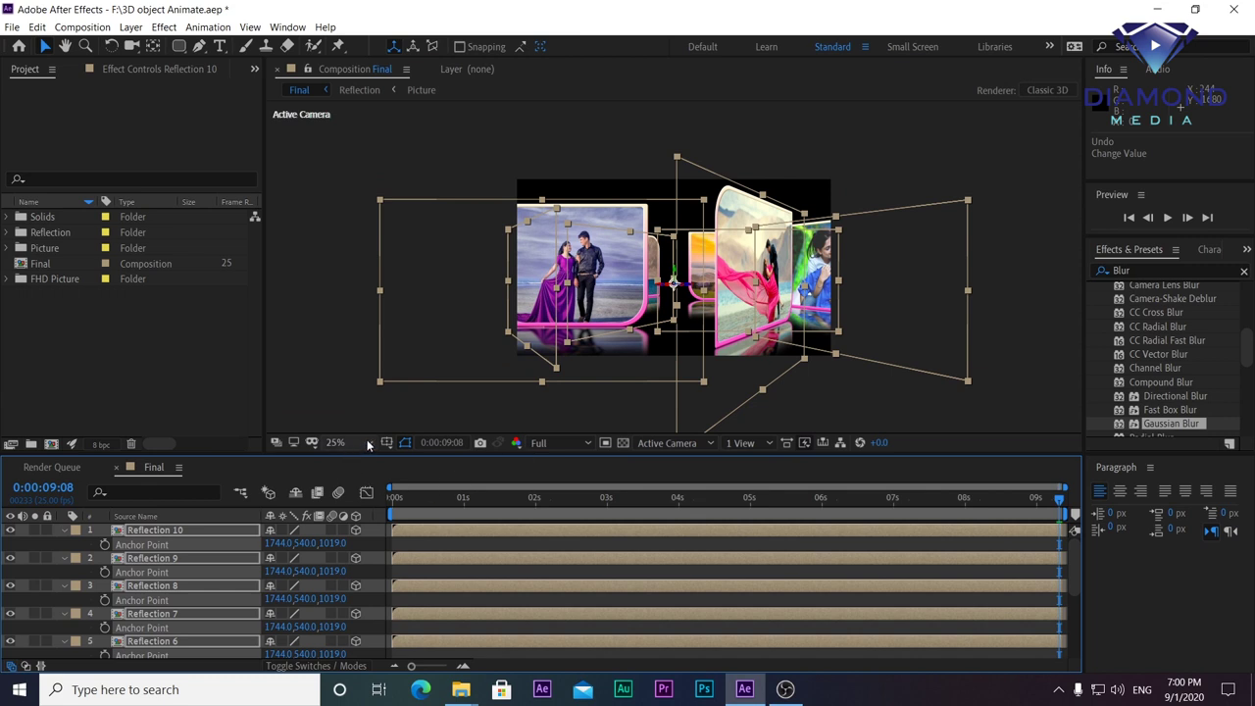
pyautogui.click(338, 442)
pyautogui.click(369, 172)
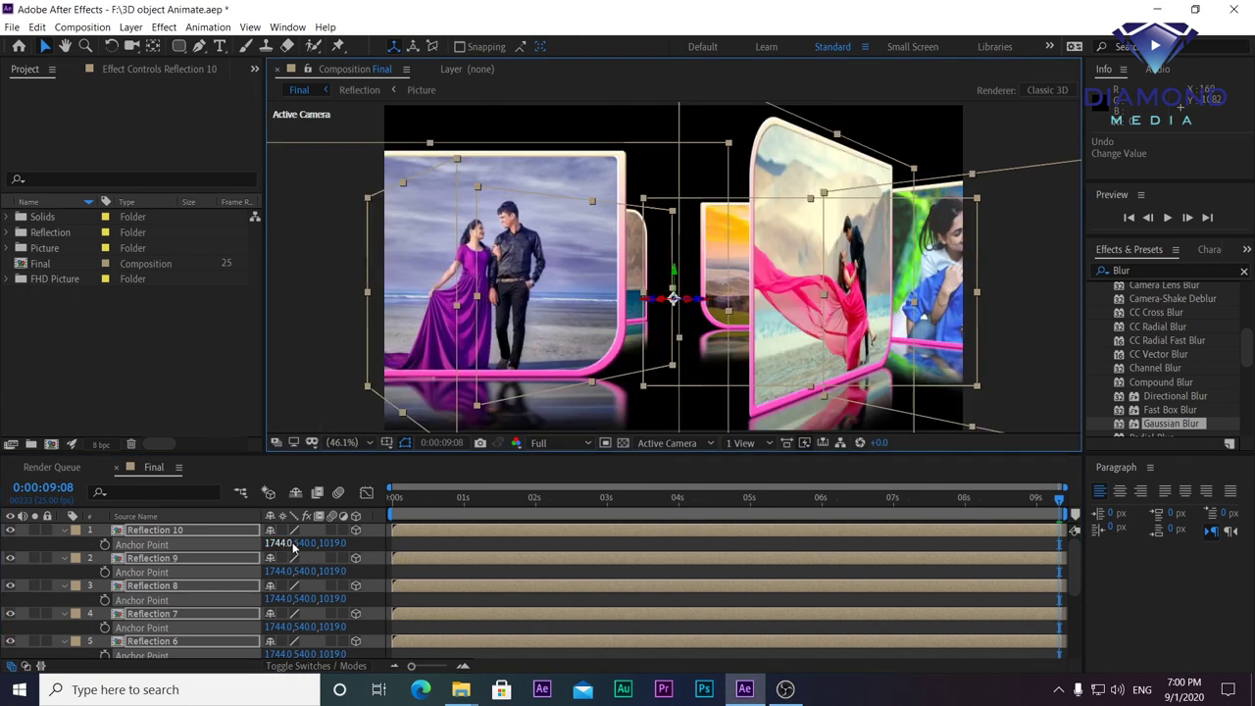
pyautogui.moveTo(282, 545)
pyautogui.mouseDown()
pyautogui.moveTo(629, 529)
pyautogui.moveTo(263, 530)
pyautogui.mouseUp()
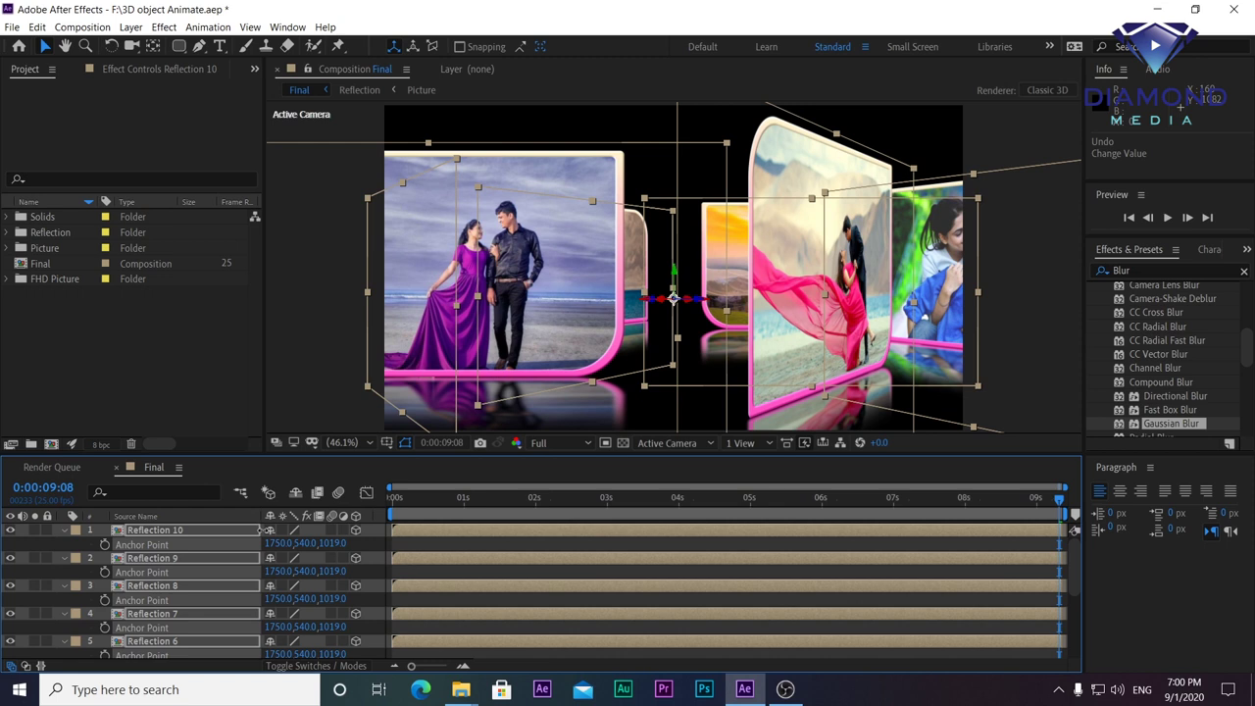
pyautogui.scroll(-2, 522, 384)
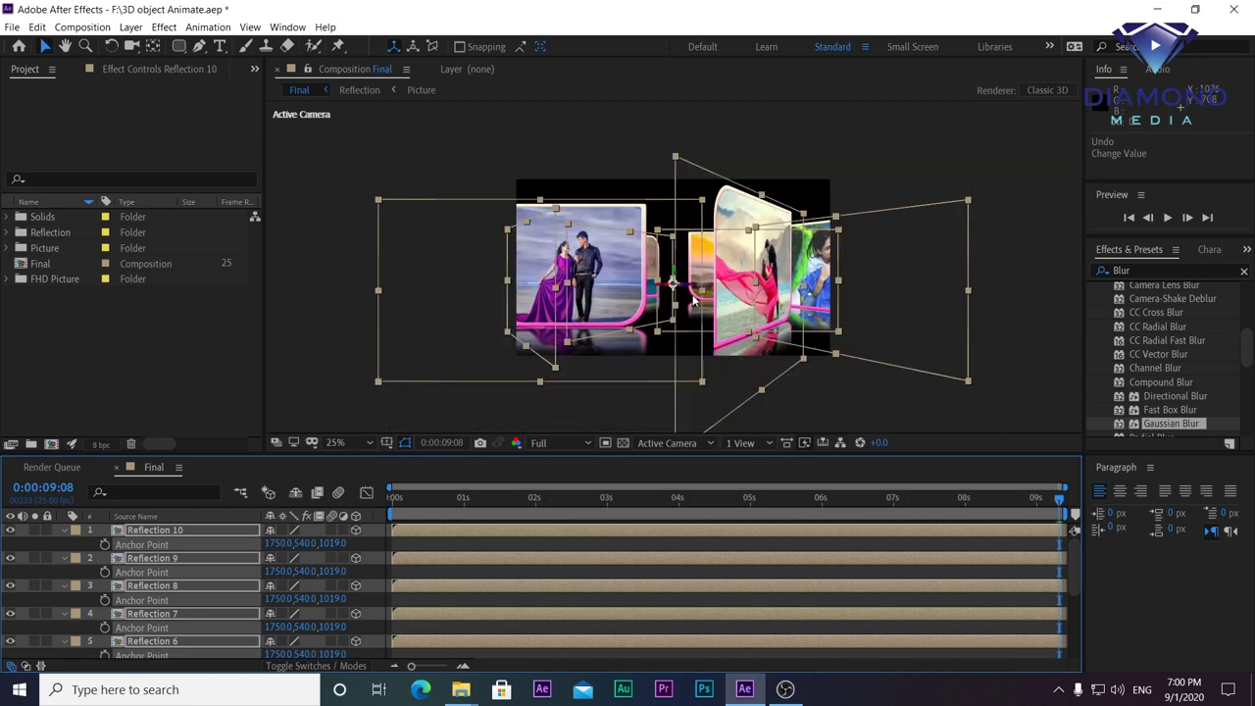
pyautogui.click(63, 530)
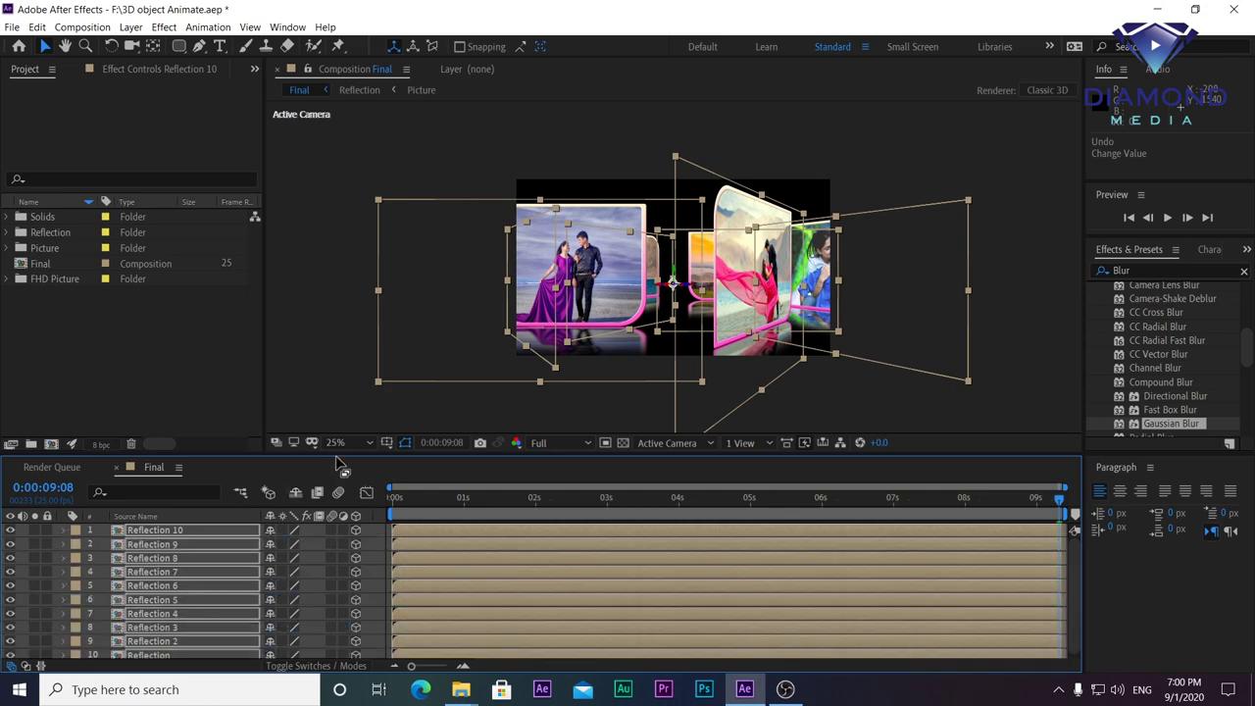
# Step: Reveal Reflection 10's Transform, reset Orientation to 0°, and move the playhead to 0:00:00:00
pyautogui.moveTo(340, 457); pyautogui.dragTo(335, 357)
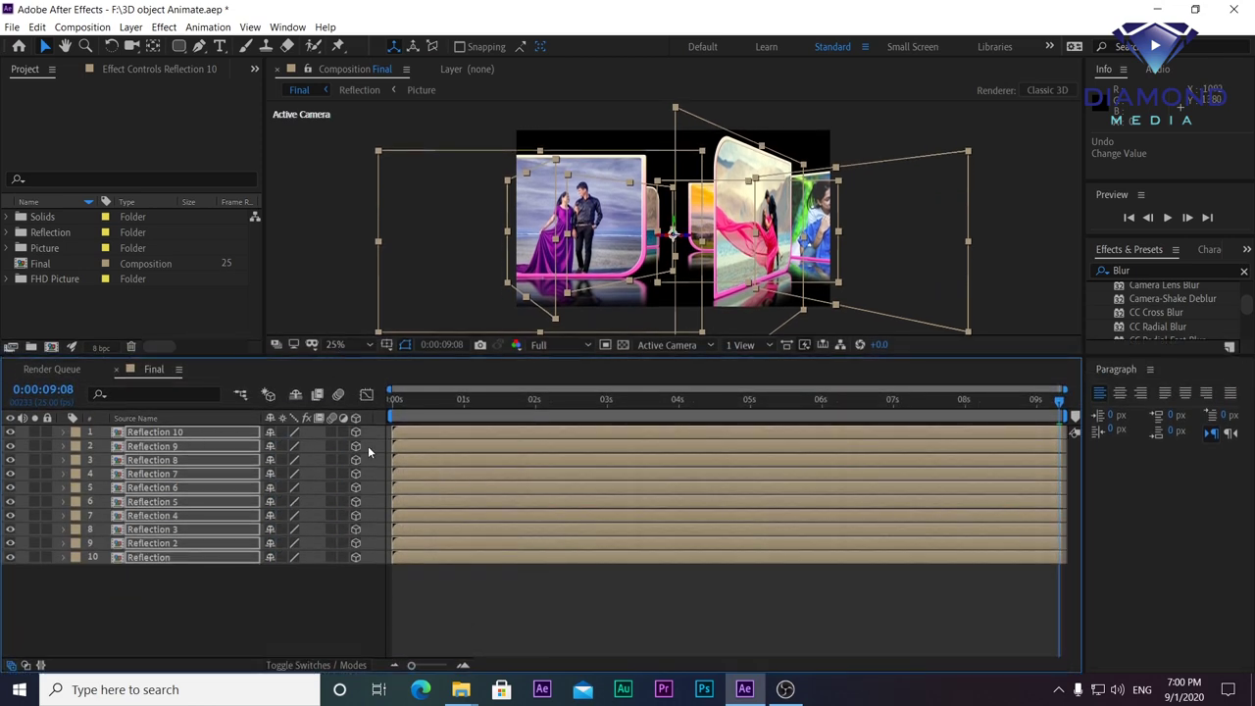
pyautogui.click(62, 431)
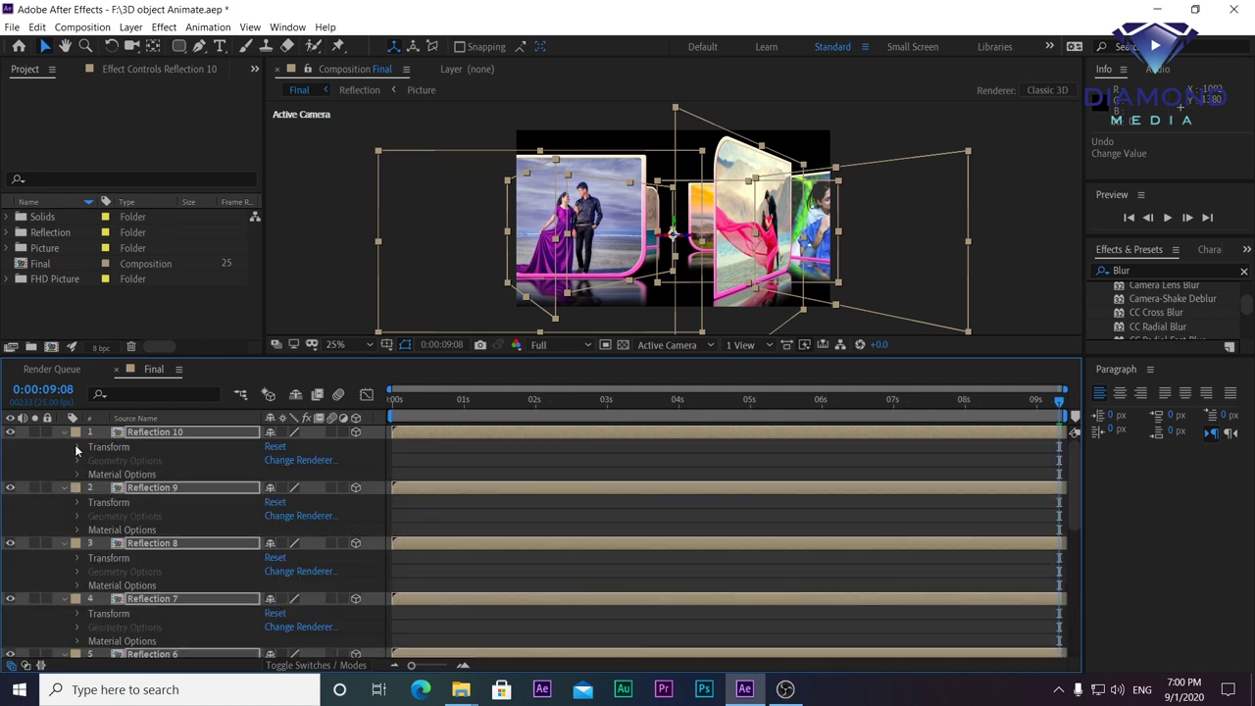
pyautogui.click(78, 447)
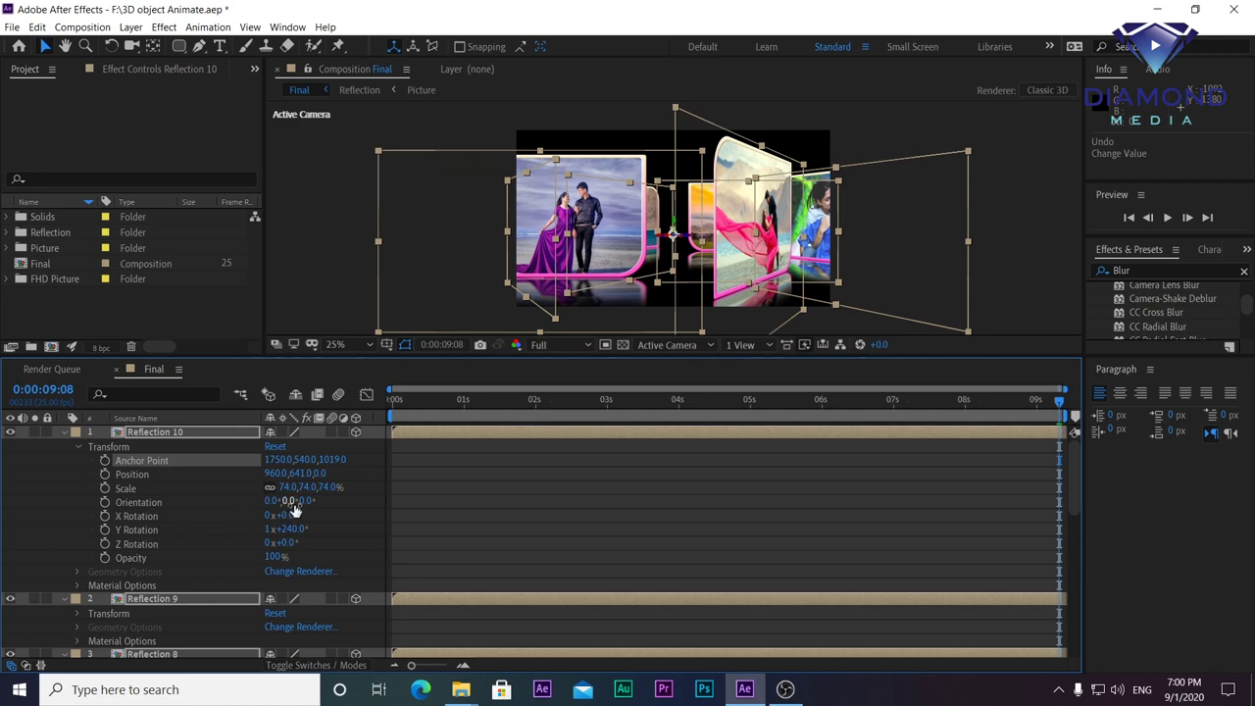
pyautogui.moveTo(272, 503); pyautogui.dragTo(266, 501)
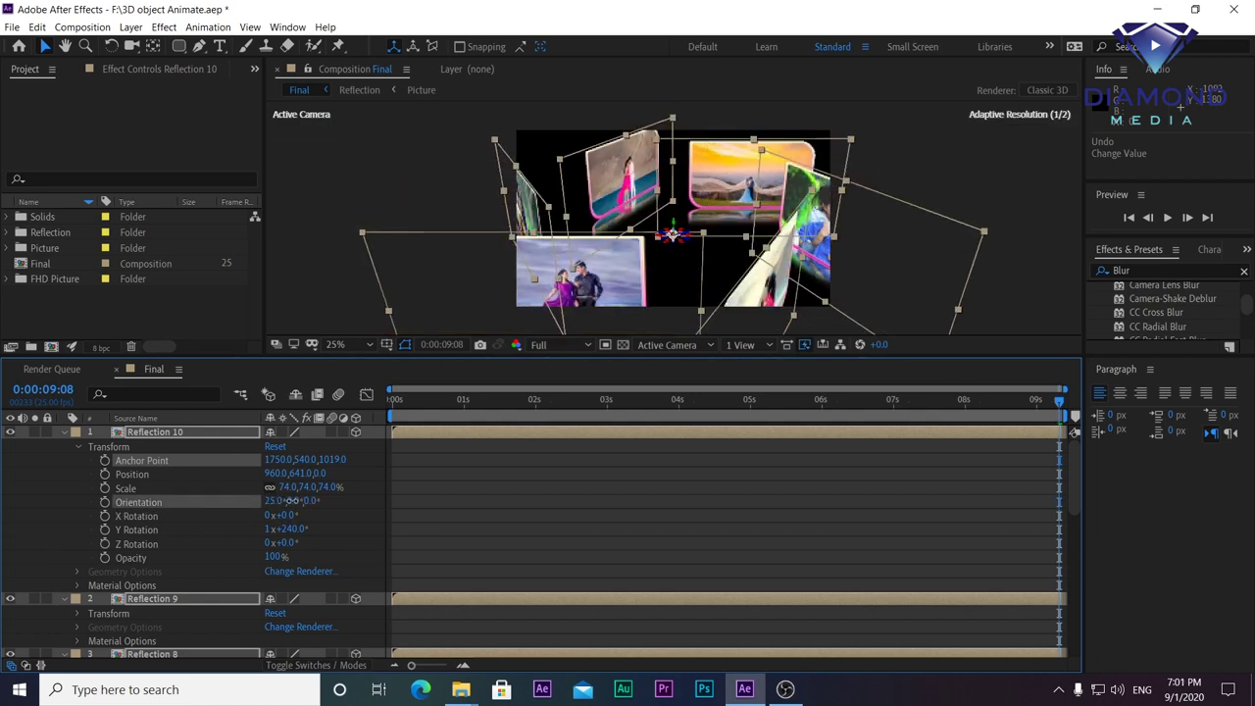
pyautogui.moveTo(266, 501)
pyautogui.mouseDown()
pyautogui.moveTo(398, 479)
pyautogui.moveTo(294, 481)
pyautogui.moveTo(296, 502)
pyautogui.mouseUp()
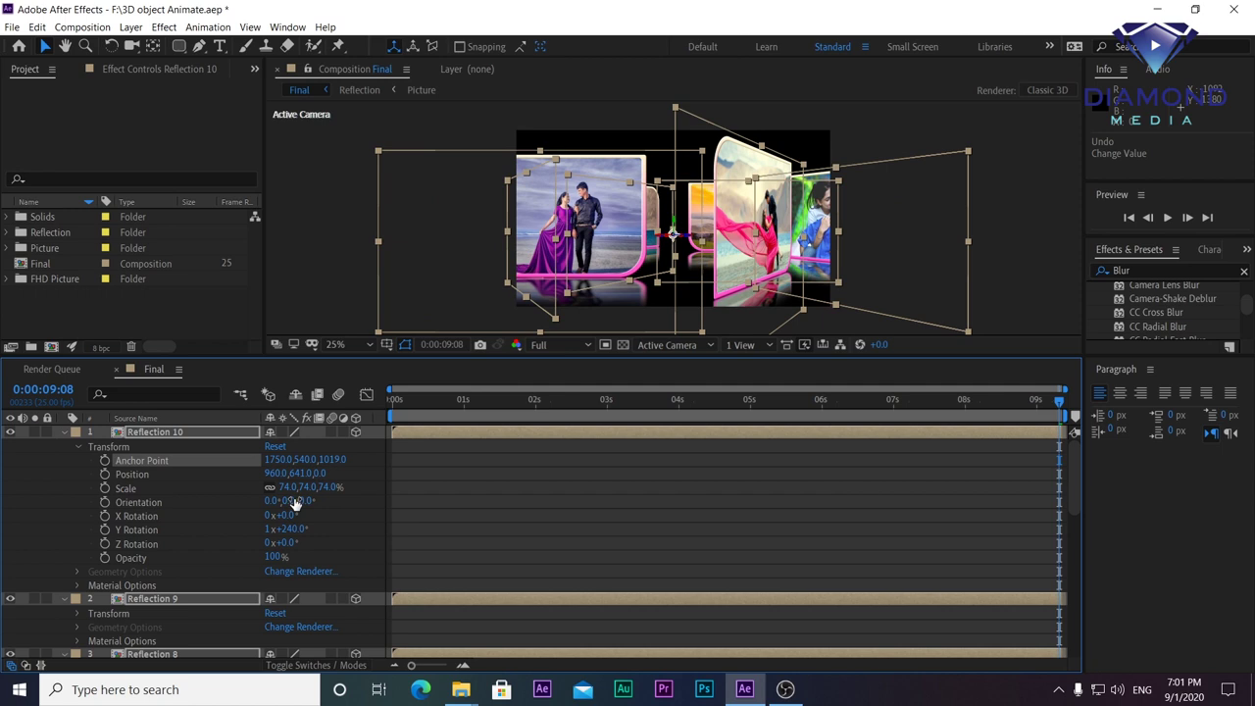
pyautogui.moveTo(415, 403); pyautogui.dragTo(393, 401)
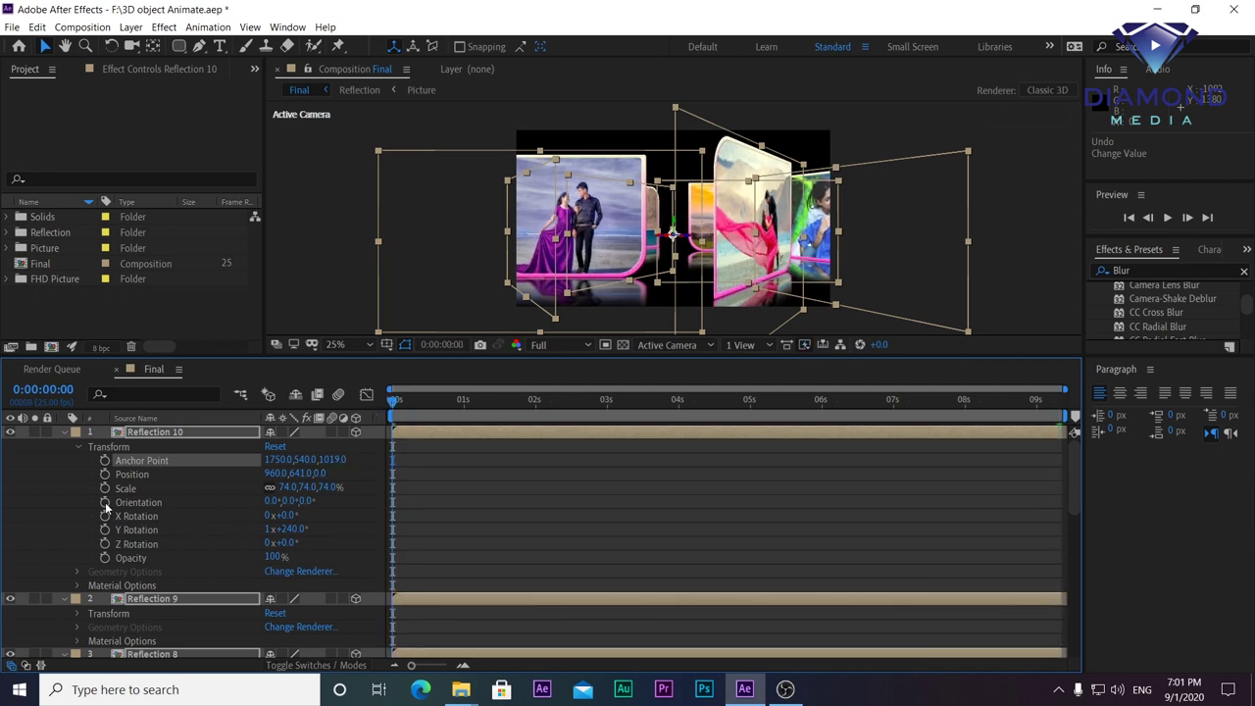
# Step: Keyframe Orientation from 0° at the start to 73° Y at 0:00:09:08, then preview the spin
pyautogui.click(104, 503)
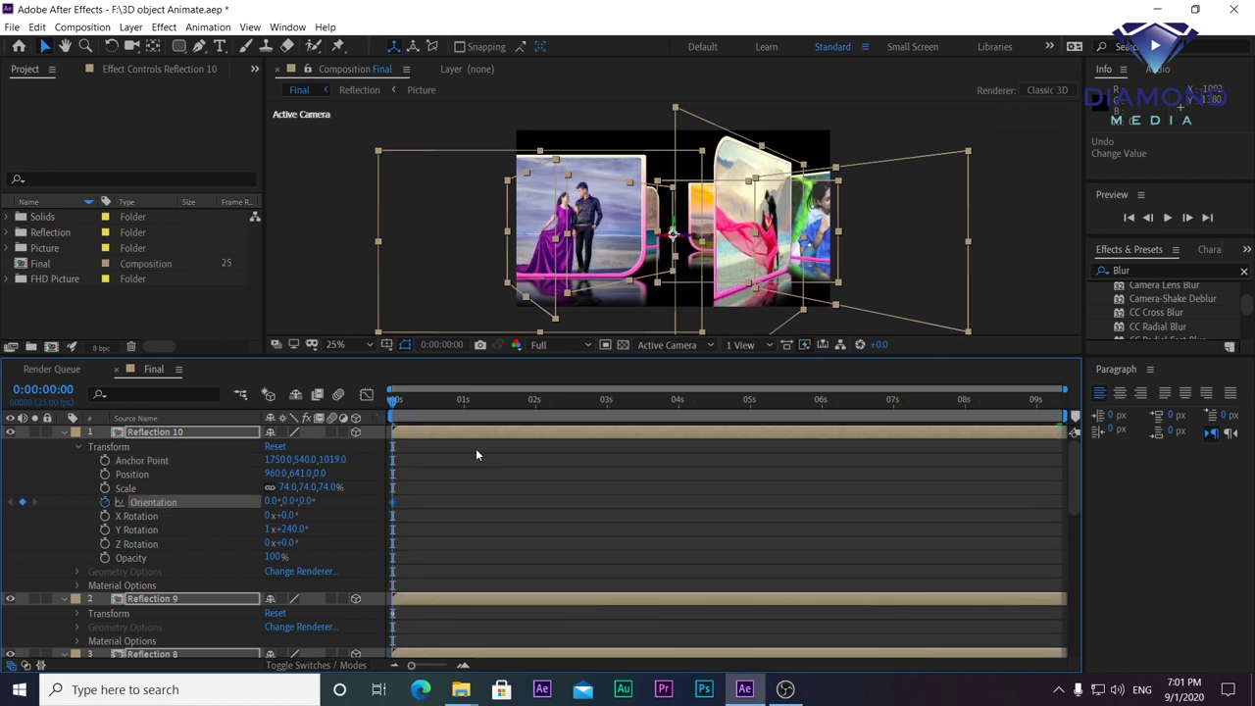
pyautogui.moveTo(892, 410); pyautogui.dragTo(1059, 401)
pyautogui.moveTo(295, 501); pyautogui.dragTo(1044, 500)
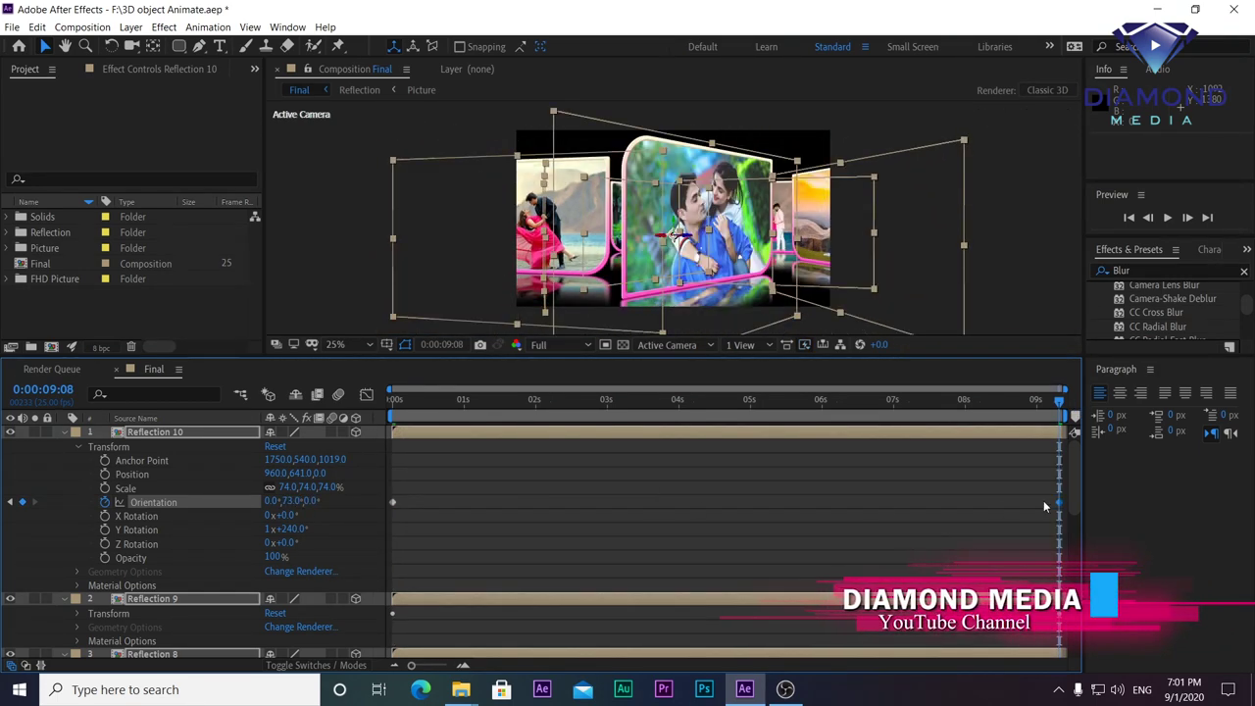
pyautogui.press('space')
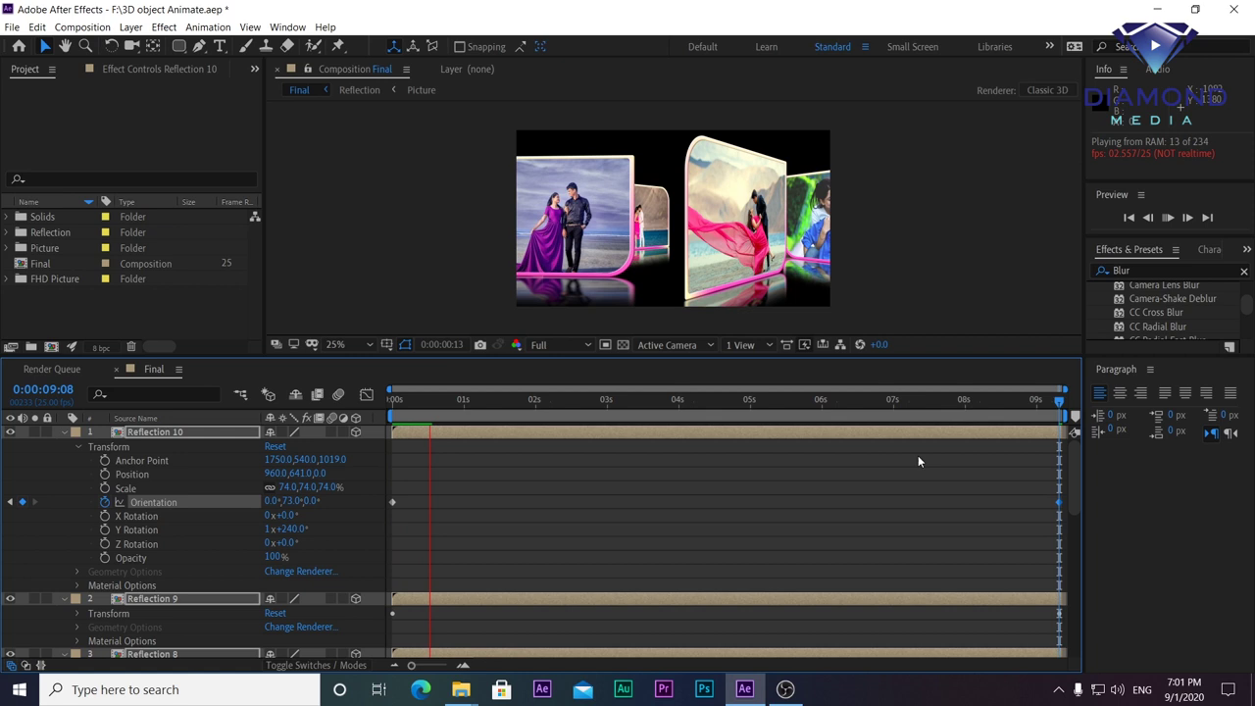
pyautogui.press('space')
pyautogui.press('pageup')
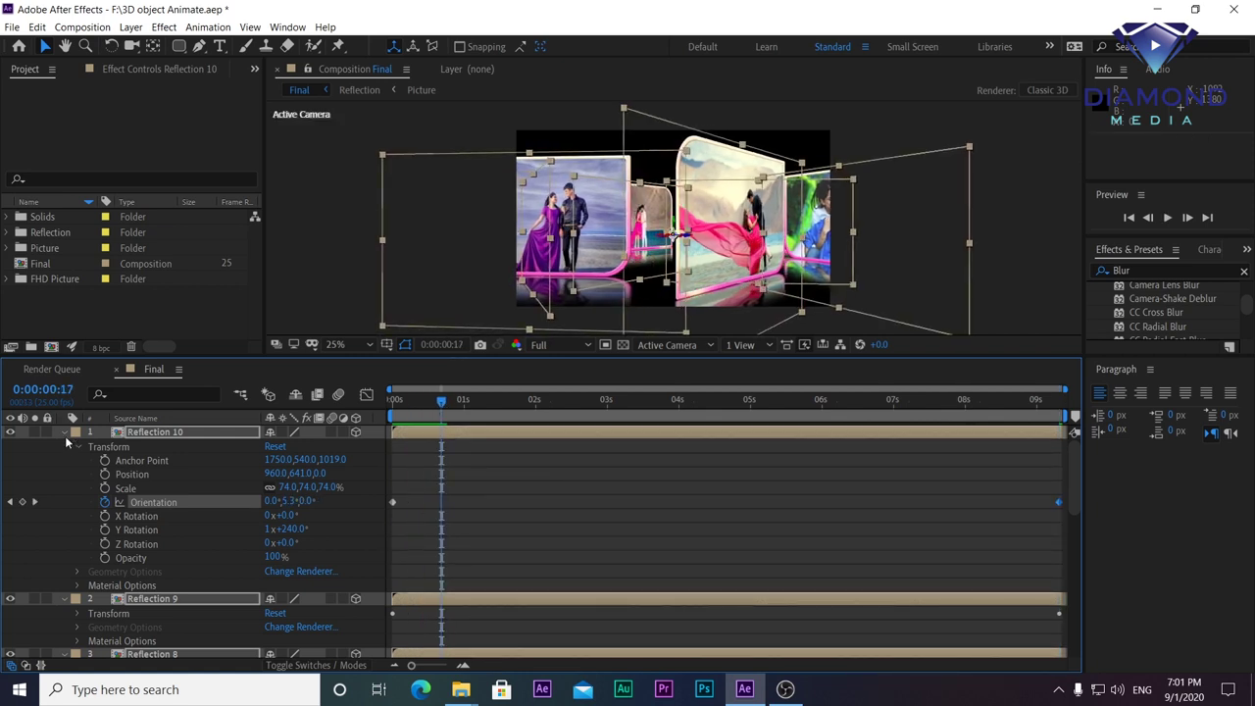
pyautogui.click(62, 431)
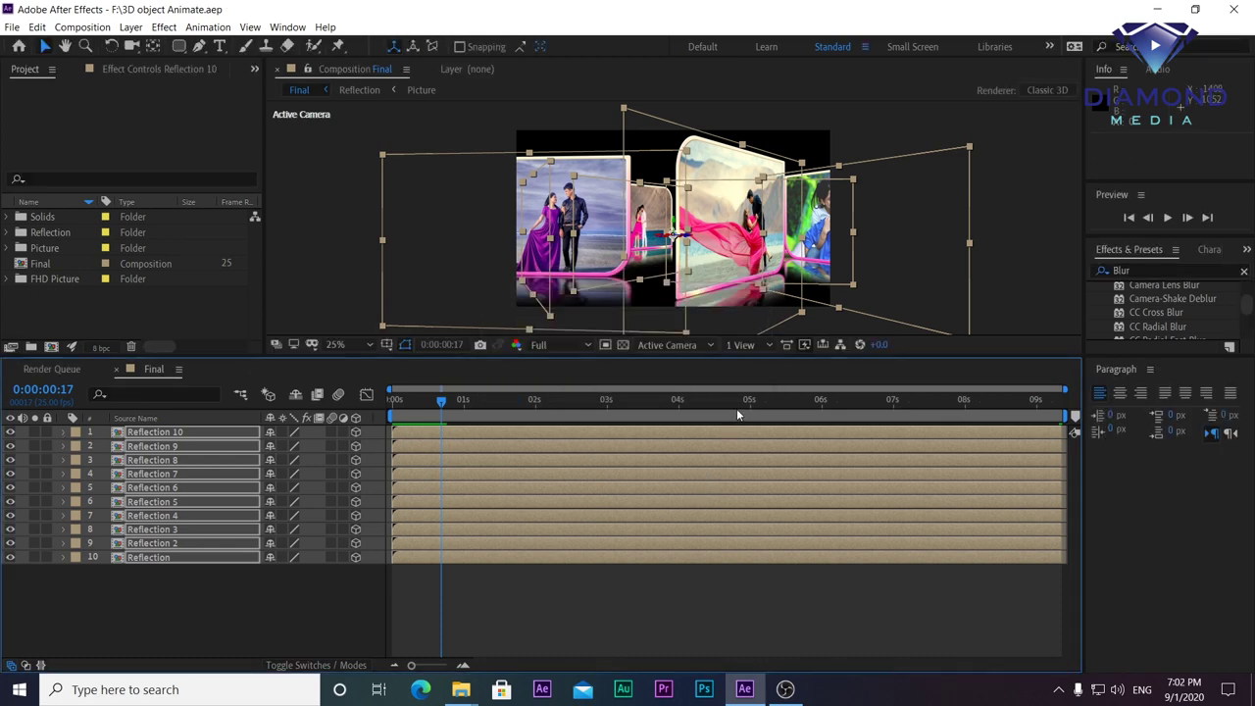
# Step: Import the 4K UHD Digital Wave Sunset Background clip from D:\Motion background as layer 11 beneath the cards
pyautogui.moveTo(734, 412); pyautogui.dragTo(1059, 402)
pyautogui.doubleClick(81, 304)
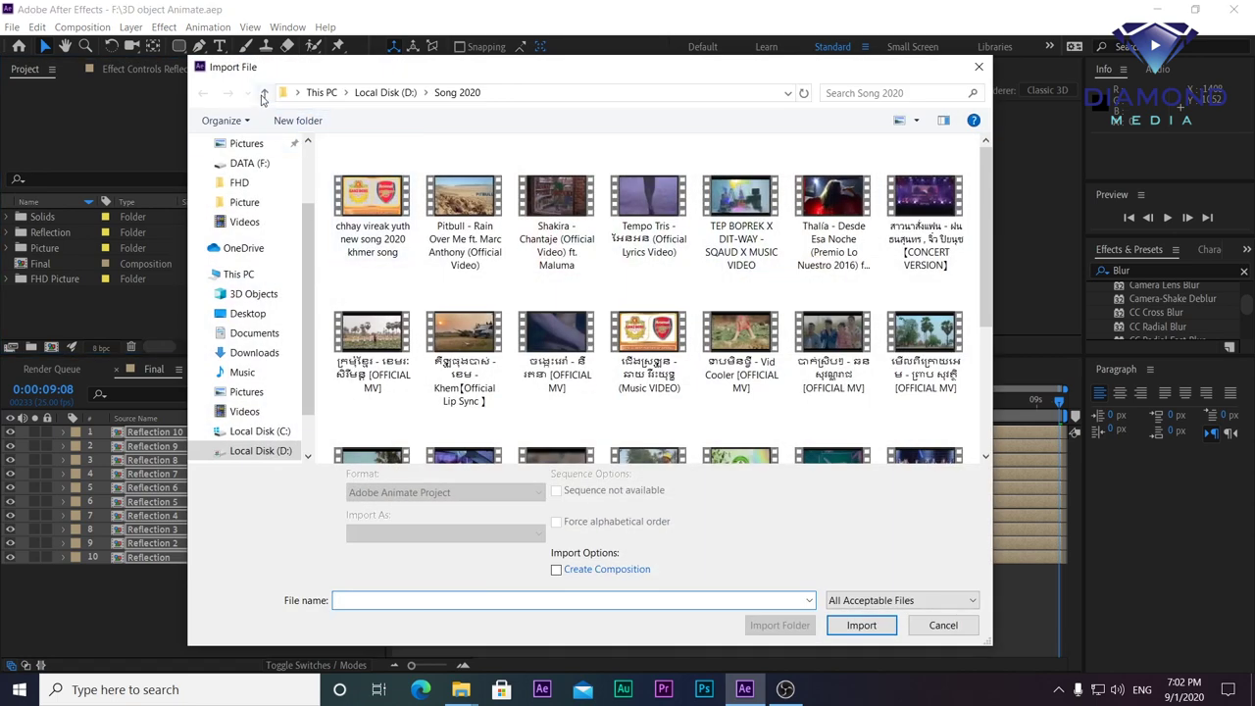
pyautogui.click(264, 95)
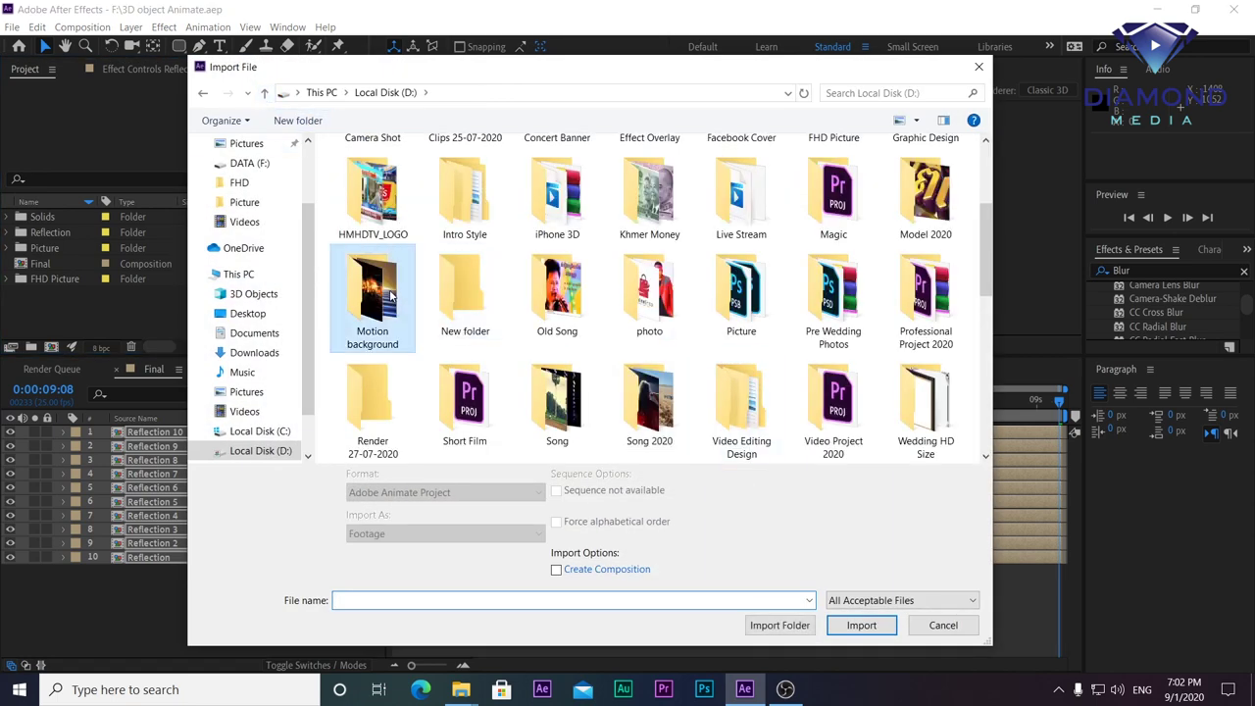
pyautogui.doubleClick(390, 296)
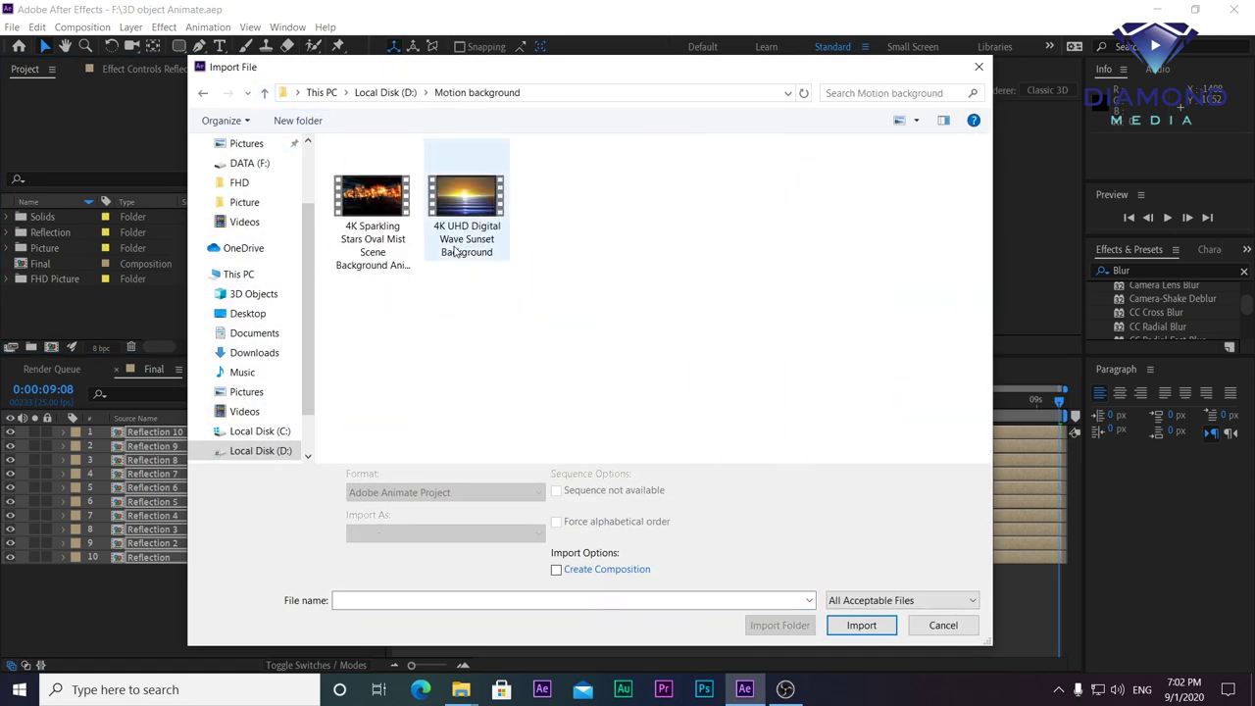
pyautogui.doubleClick(443, 229)
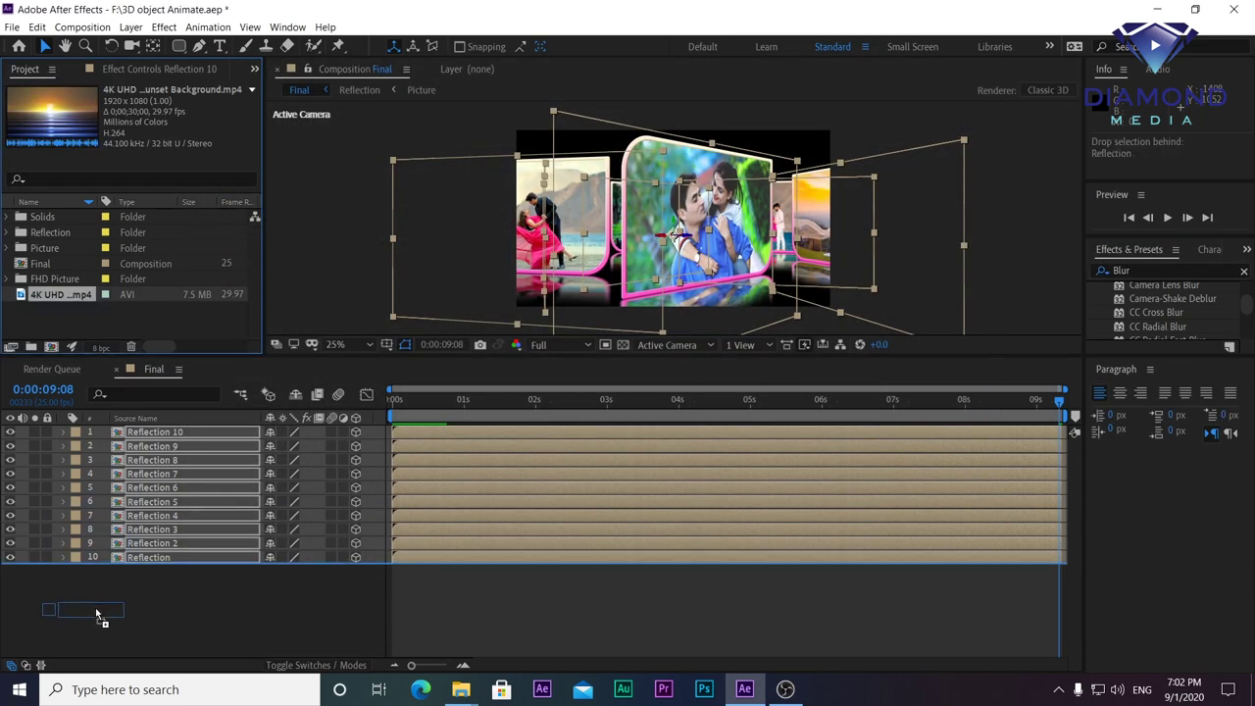
pyautogui.moveTo(86, 361); pyautogui.dragTo(98, 614)
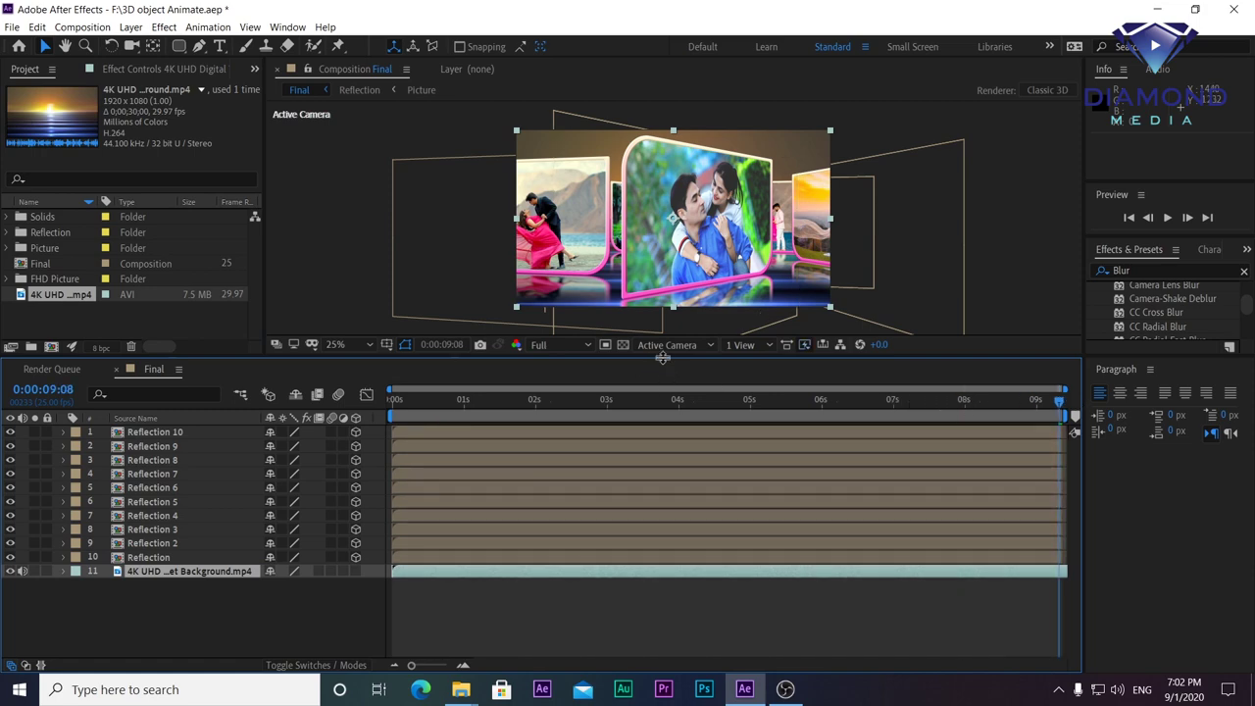
# Step: Enlarge the viewer, set Half resolution at 50% zoom, and preview the carousel animation
pyautogui.moveTo(664, 369); pyautogui.dragTo(664, 446)
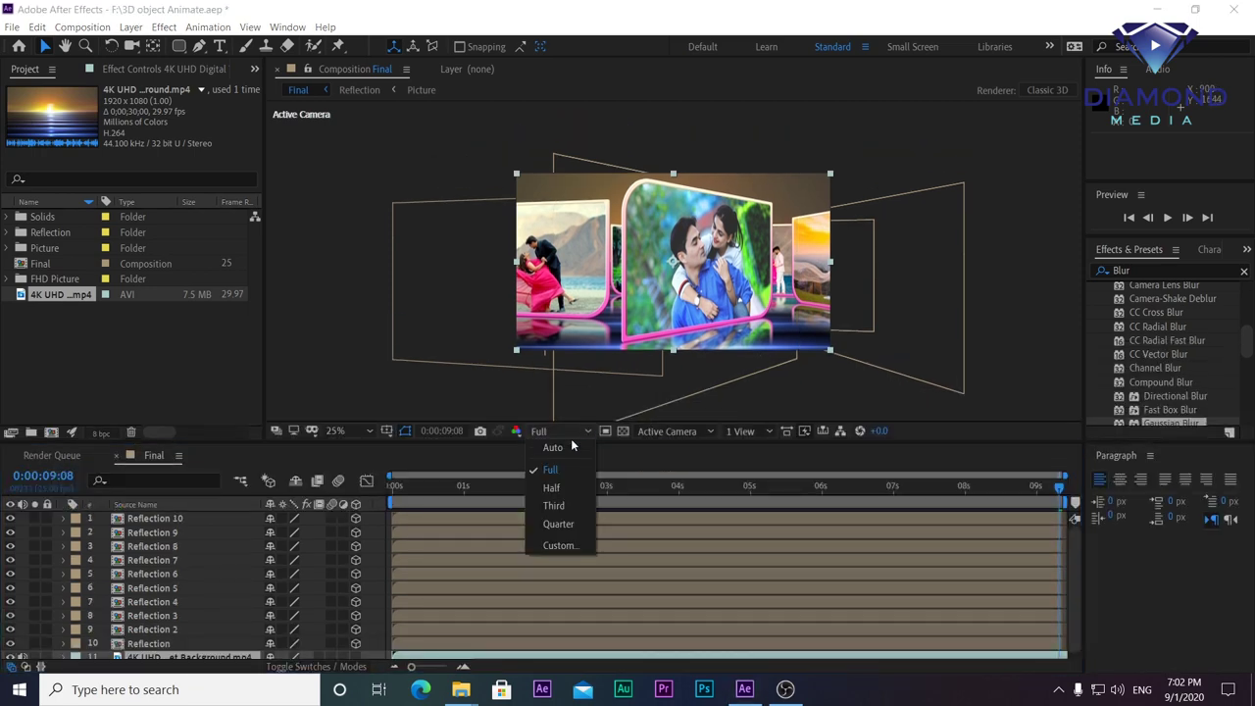
pyautogui.click(1050, 497)
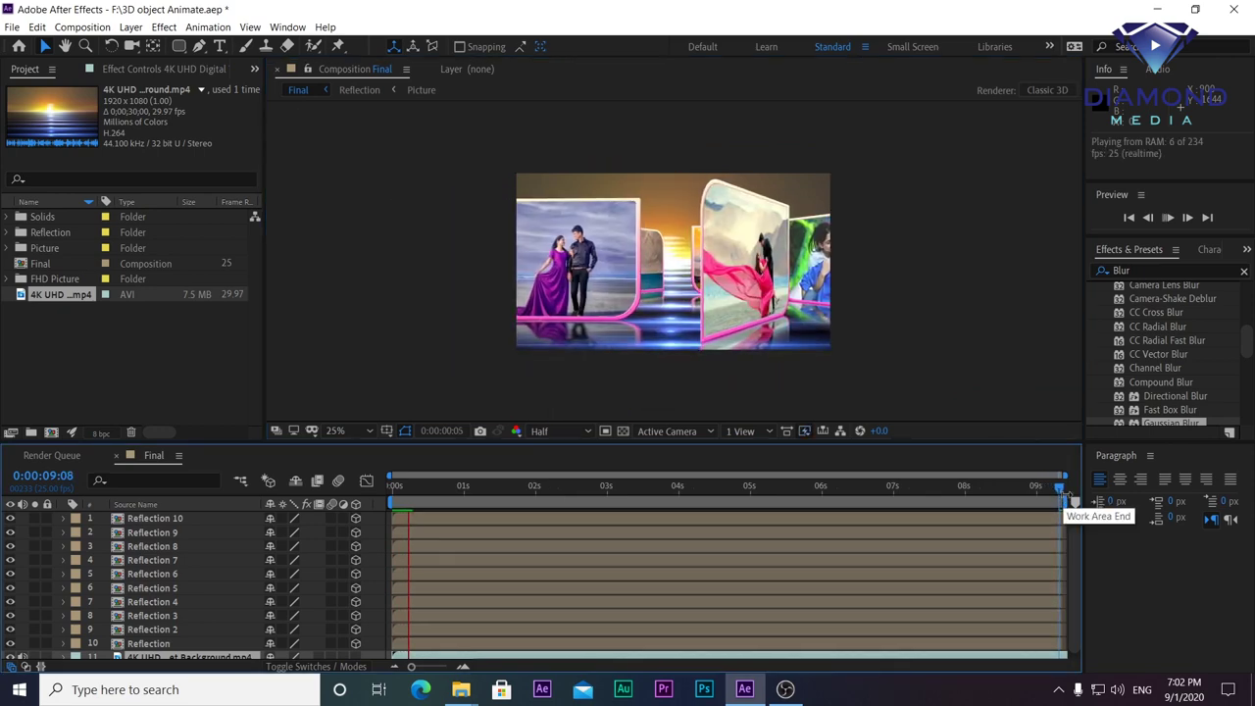
pyautogui.moveTo(493, 442); pyautogui.dragTo(839, 482)
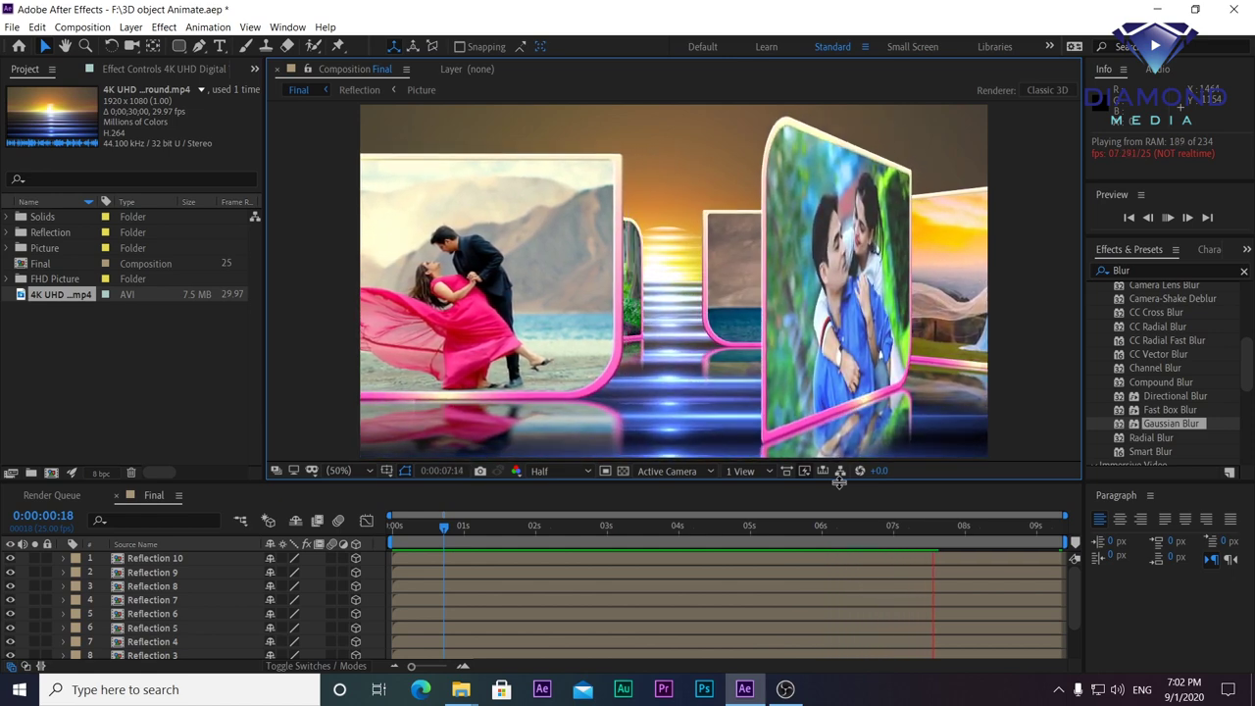
pyautogui.press(',')
pyautogui.press(',')
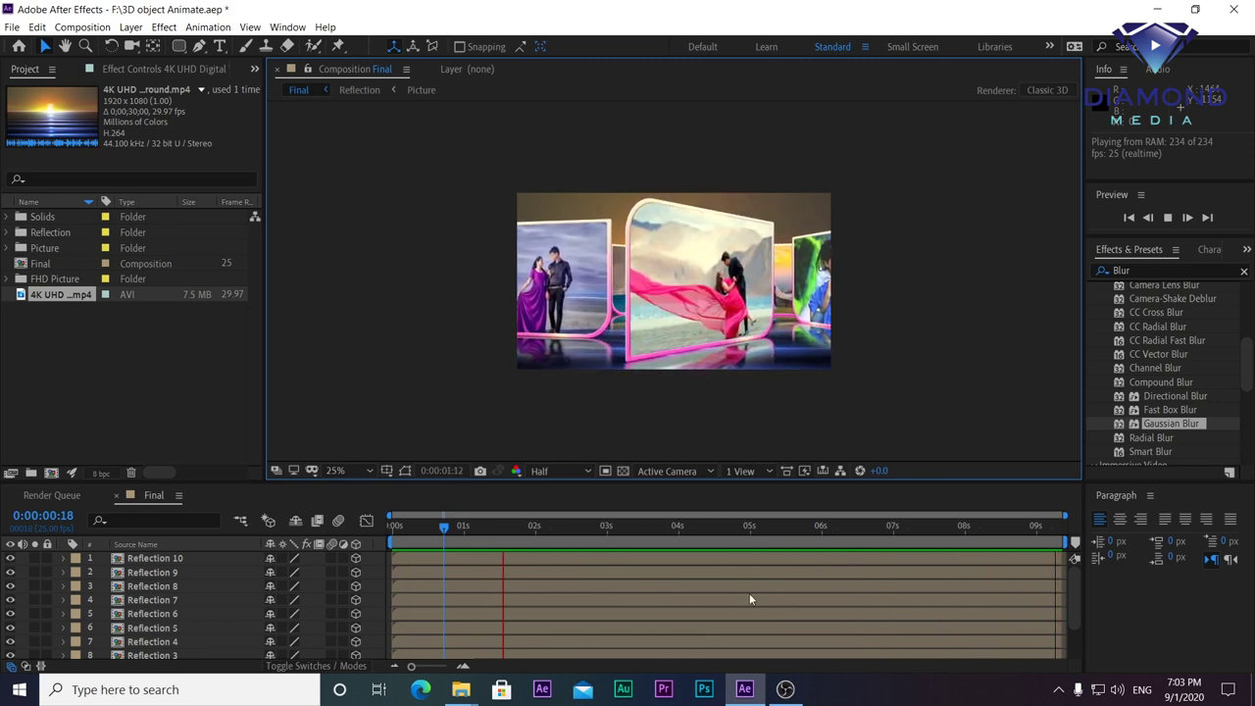
pyautogui.click(615, 529)
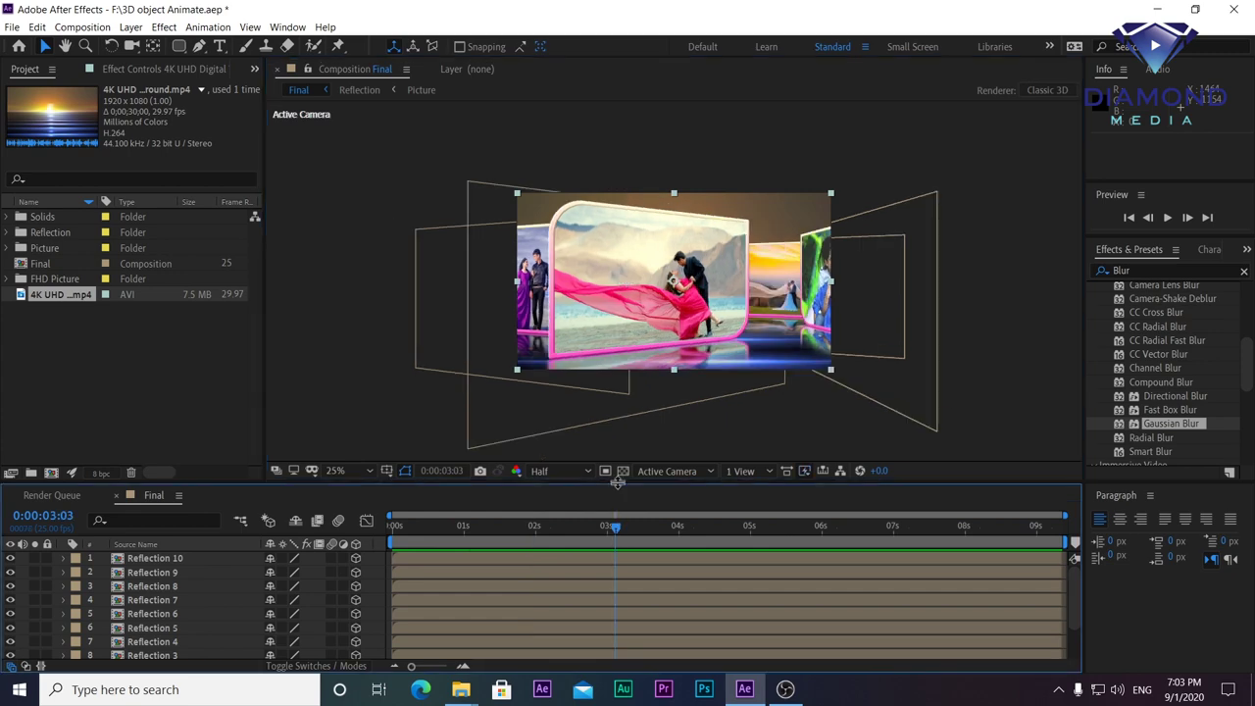
pyautogui.moveTo(618, 482); pyautogui.dragTo(618, 443)
pyautogui.scroll(2, 658, 380)
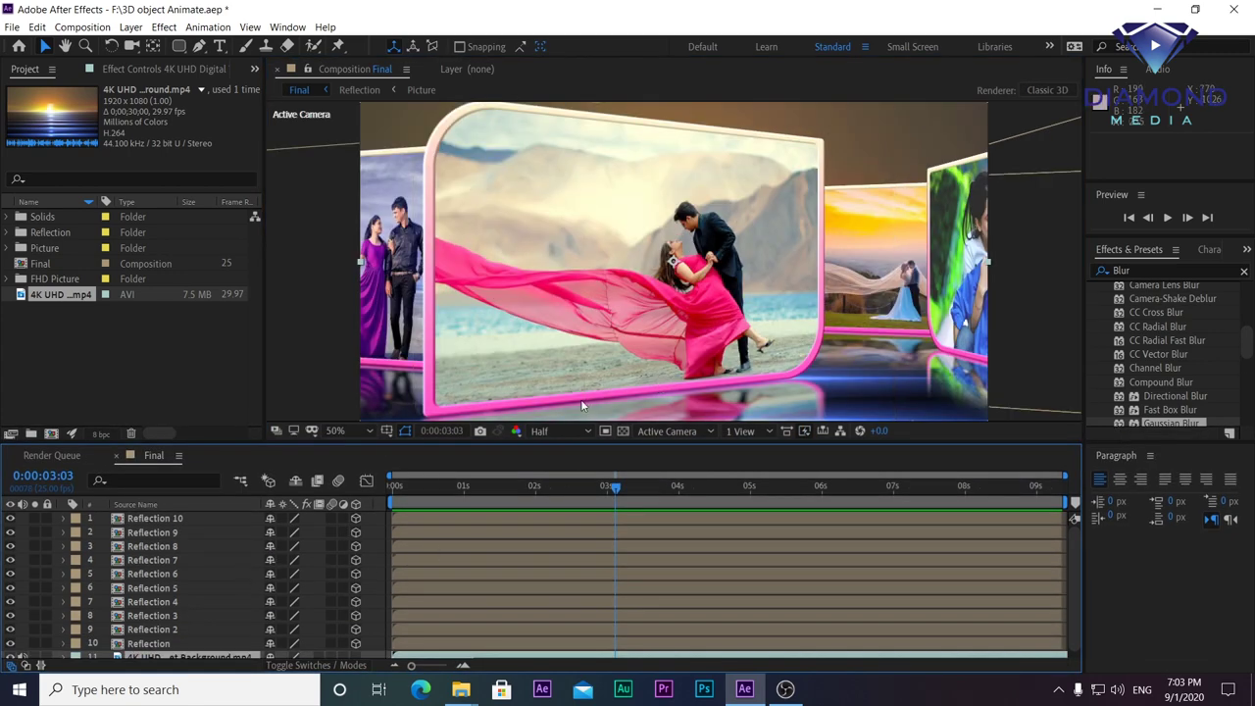
pyautogui.press('space')
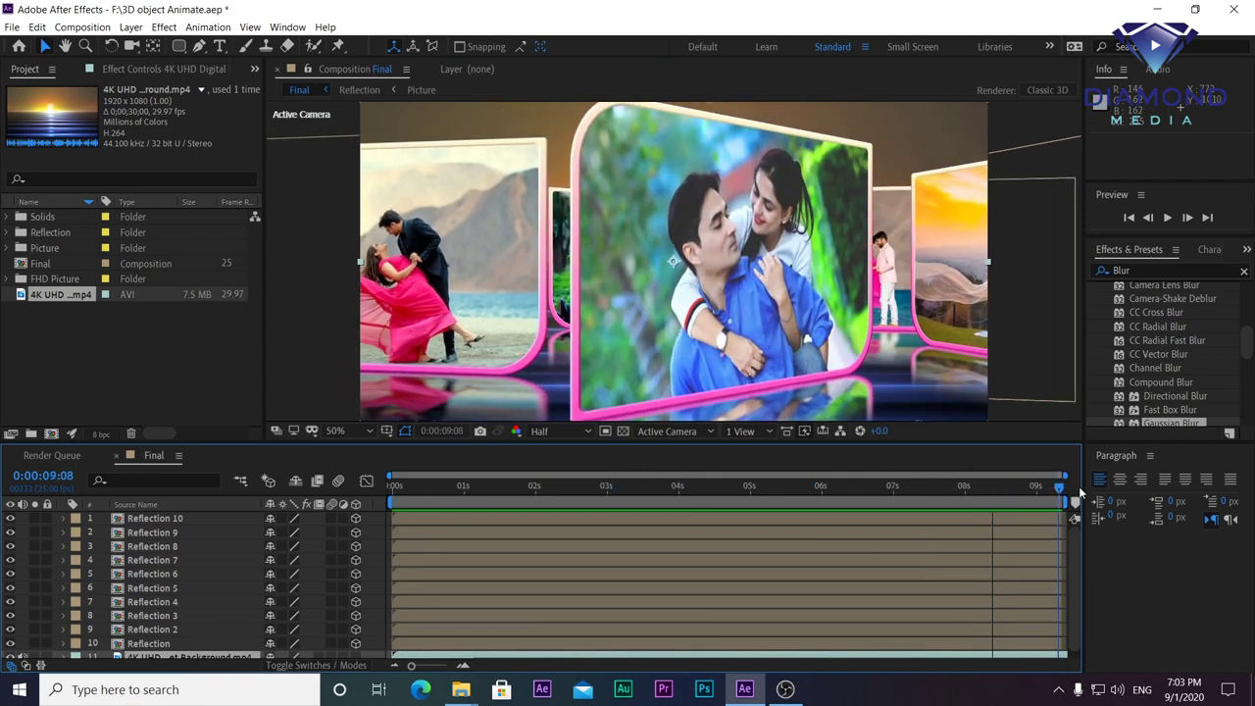
# Step: Select all card layers and reveal their Scale property, then stop the preview
pyautogui.hotkey('ctrl', 'a')
pyautogui.press('s')
pyautogui.scroll(-2, 955, 396)
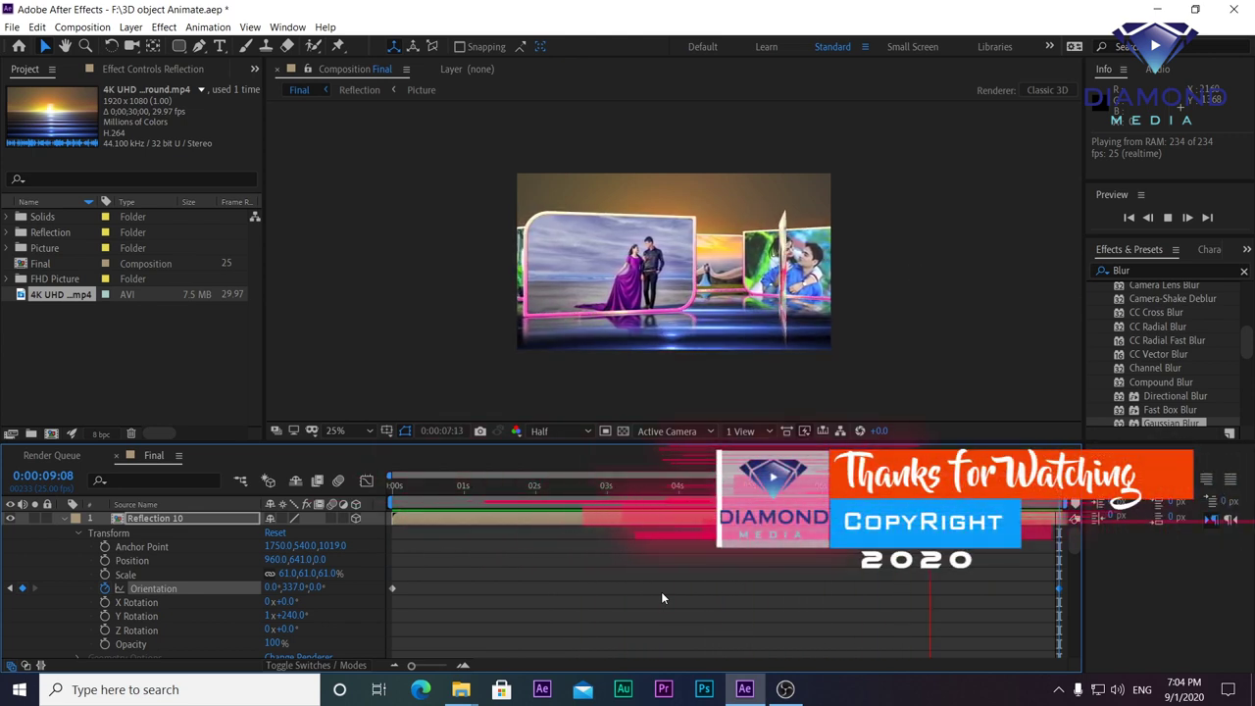
pyautogui.press('space')
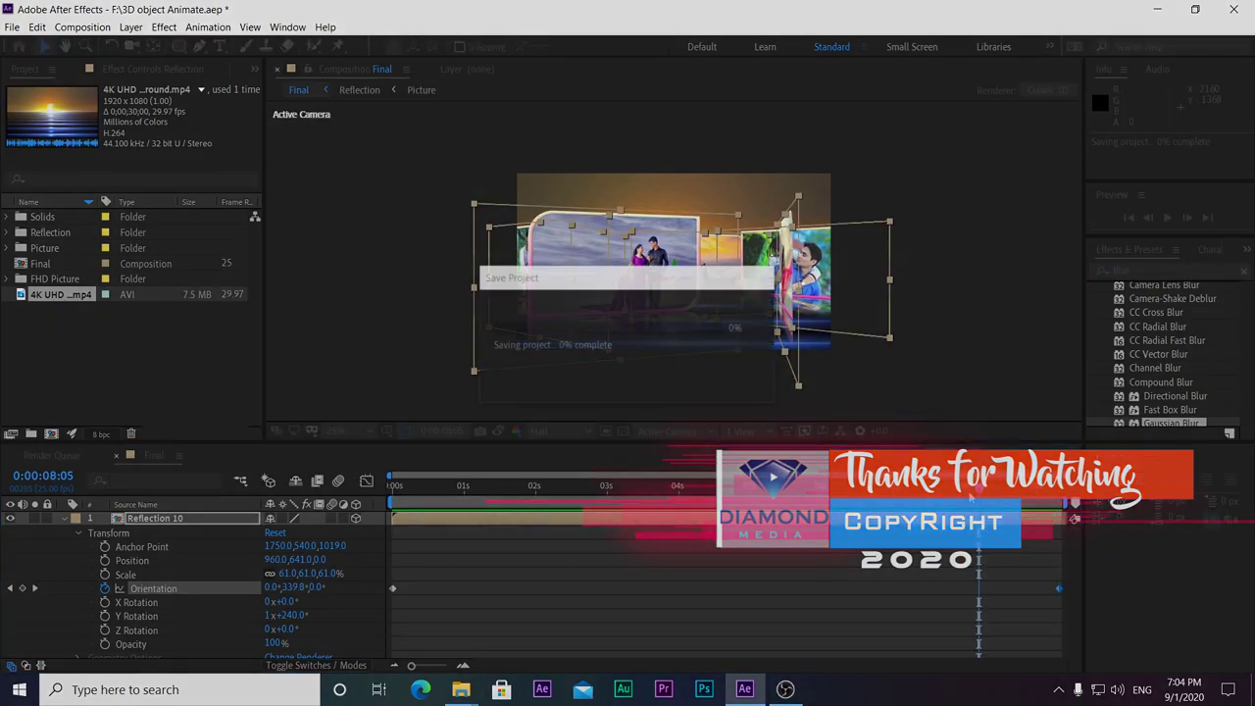